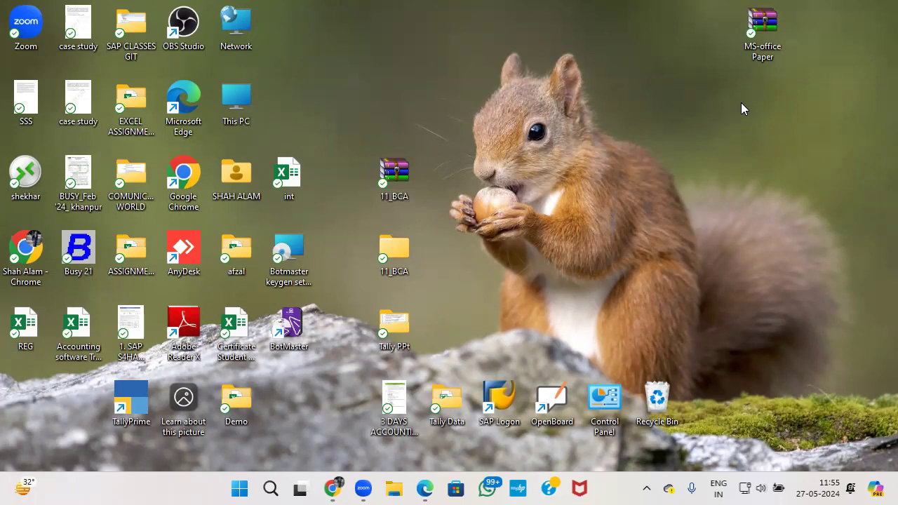
Extract the desktop MS-office Paper.rar archive with Extract to MS-office Paper\.
drag(757, 32, 751, 70)
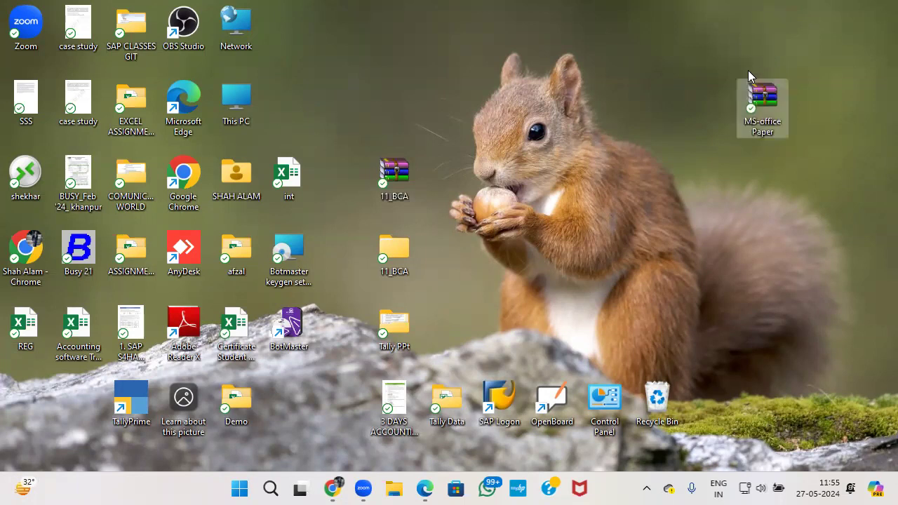
right_click(746, 87)
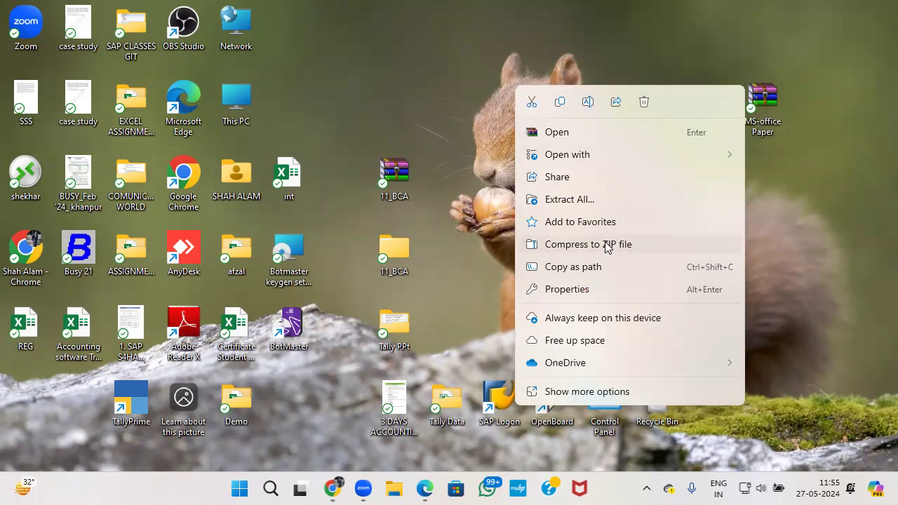
click(584, 392)
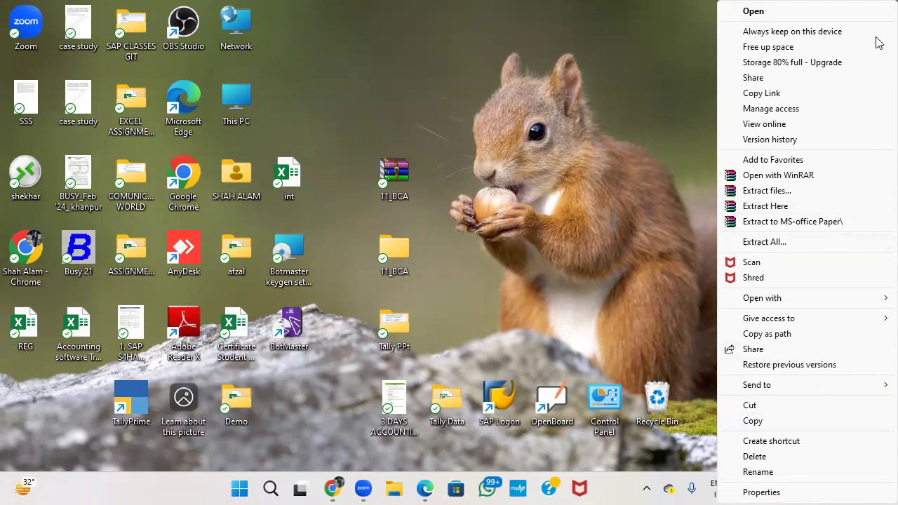
click(753, 490)
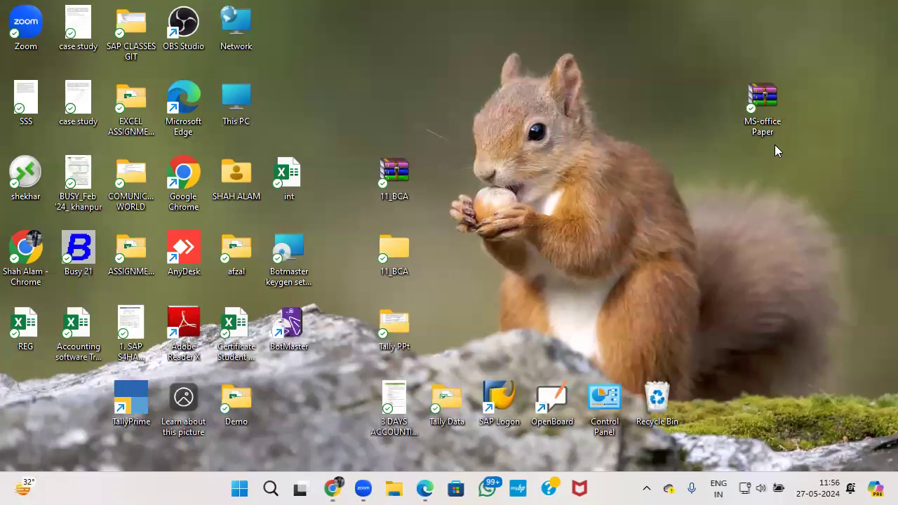
right_click(767, 108)
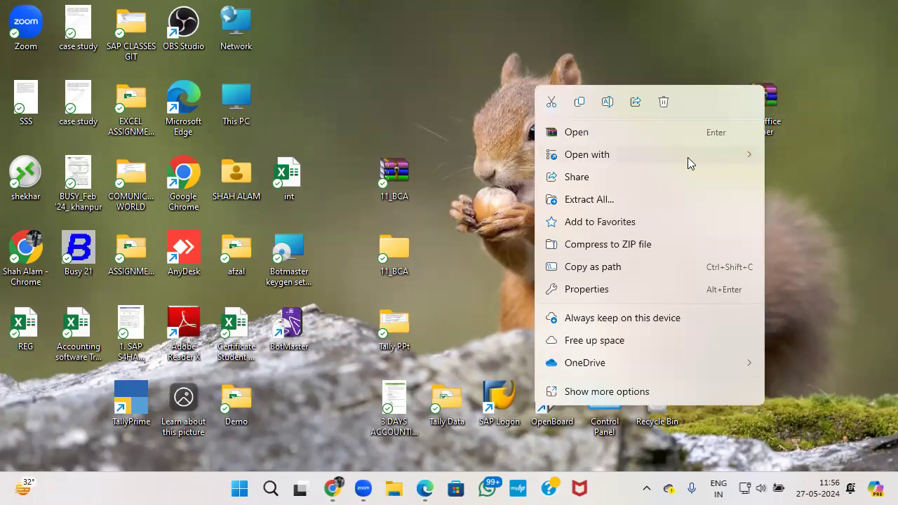
click(622, 393)
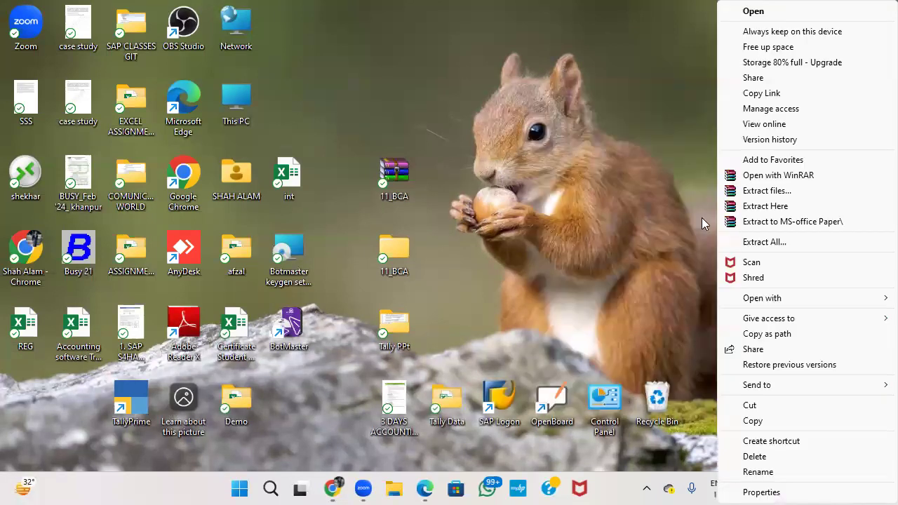
click(794, 221)
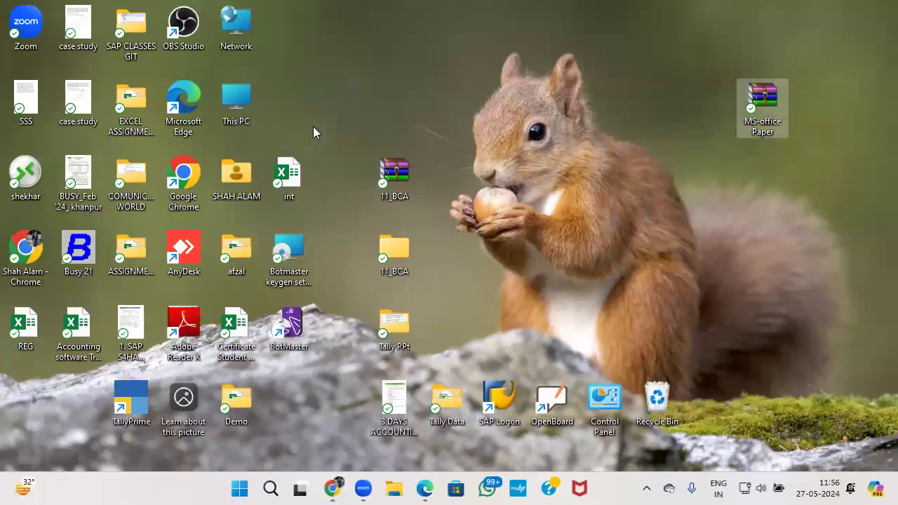
Delete the MS-office Paper.rar archive from the desktop.
drag(36, 417, 602, 105)
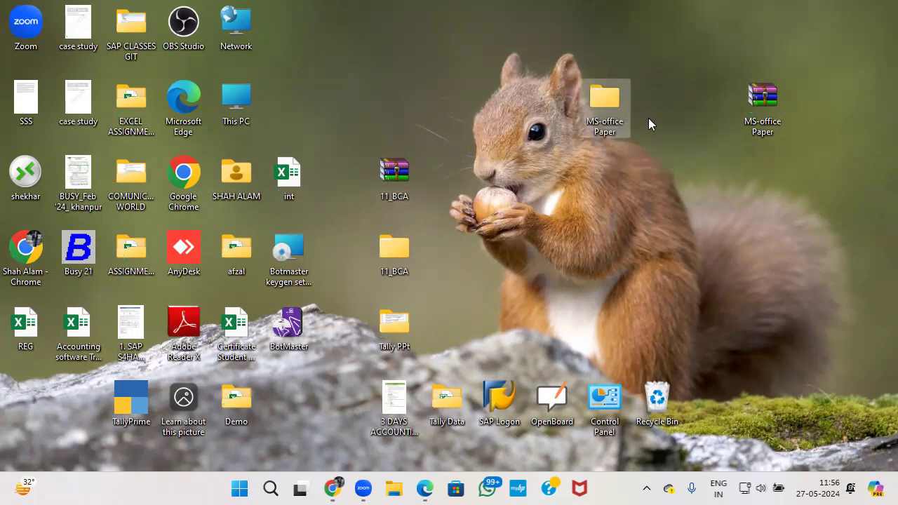
click(757, 103)
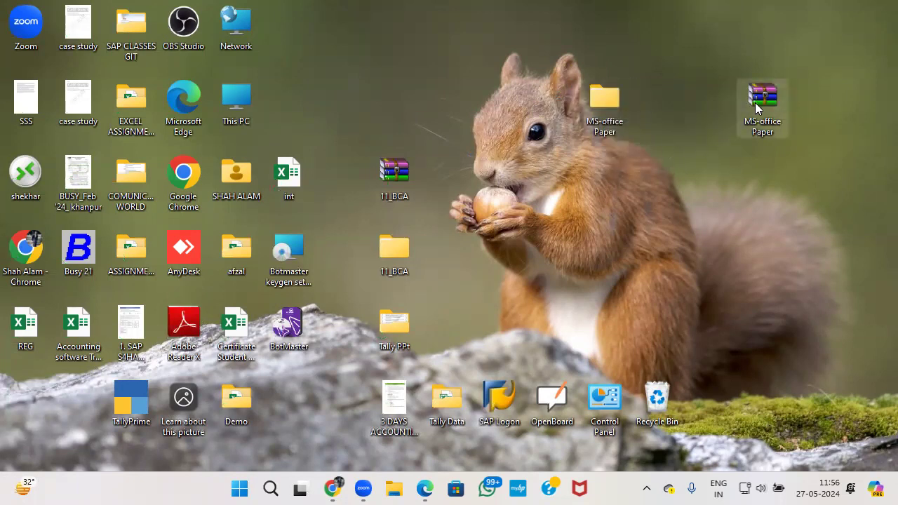
key(Delete)
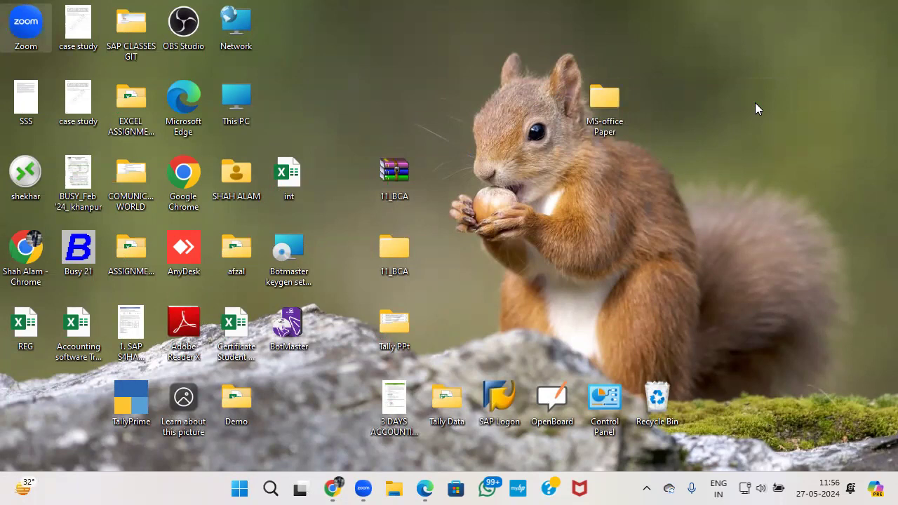
Go into the nested MS-office Paper folders to MS-office and delete Set 2.
double_click(607, 105)
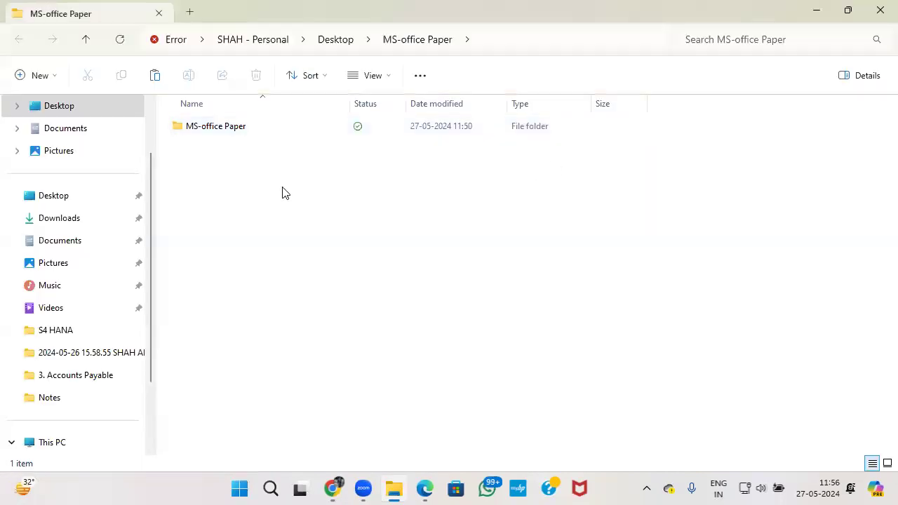
double_click(241, 131)
double_click(232, 134)
double_click(234, 136)
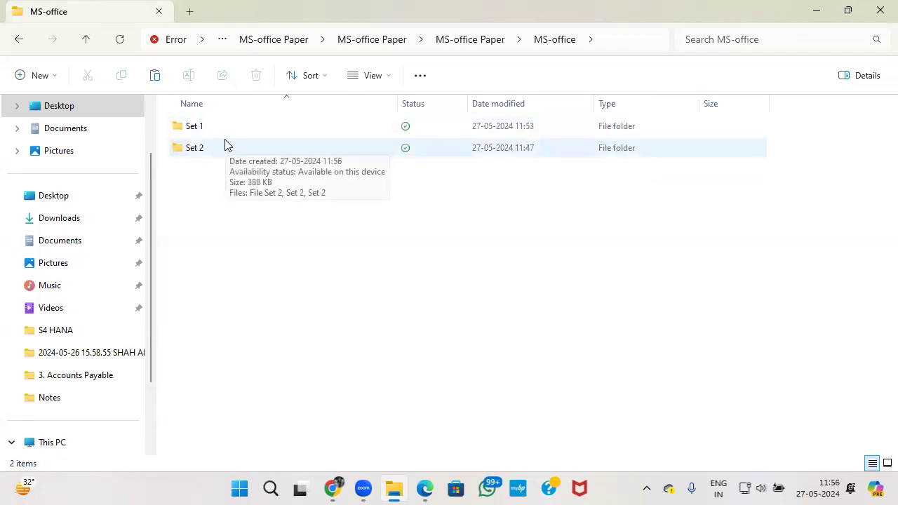
click(217, 144)
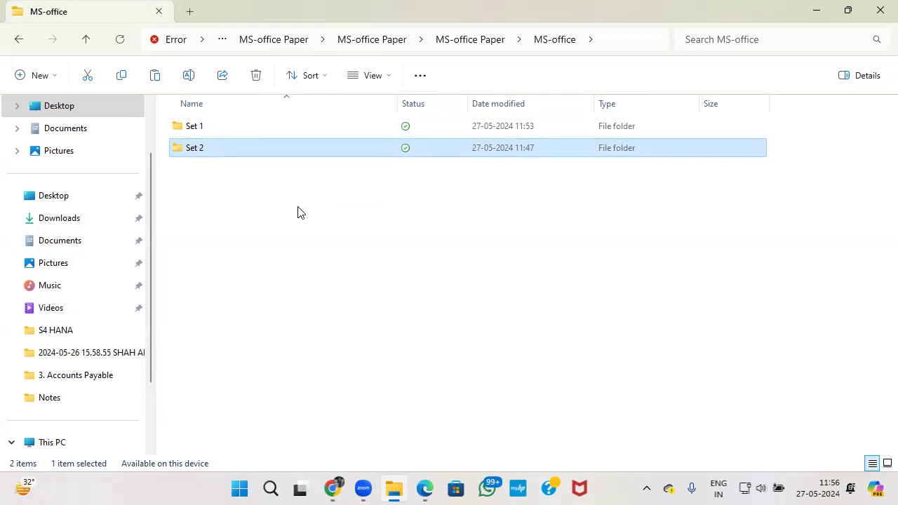
key(Delete)
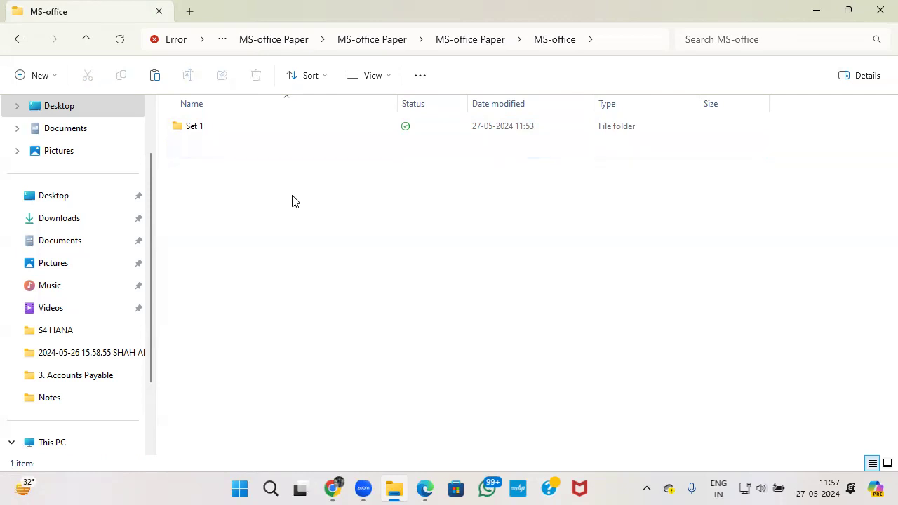
In Set 1, delete the Set 1 PDF and open the ms office Set 1 paper.
double_click(190, 130)
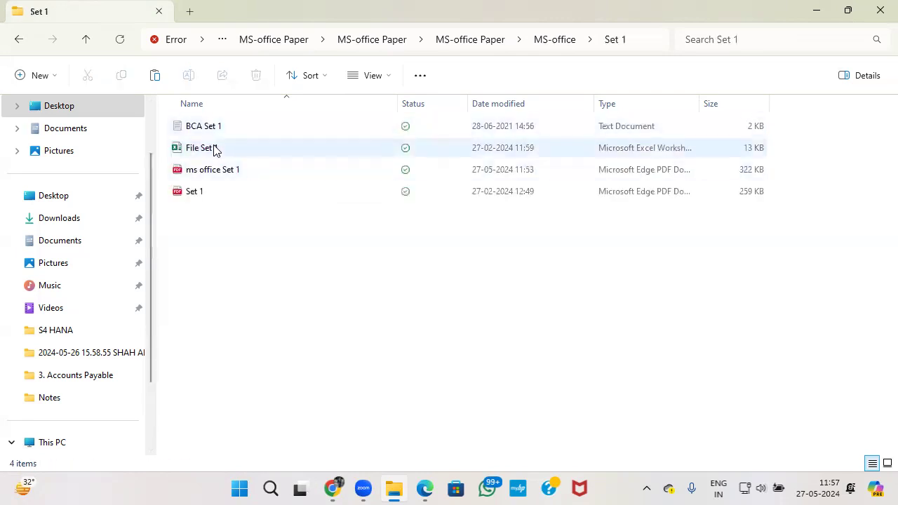
click(200, 192)
key(Delete)
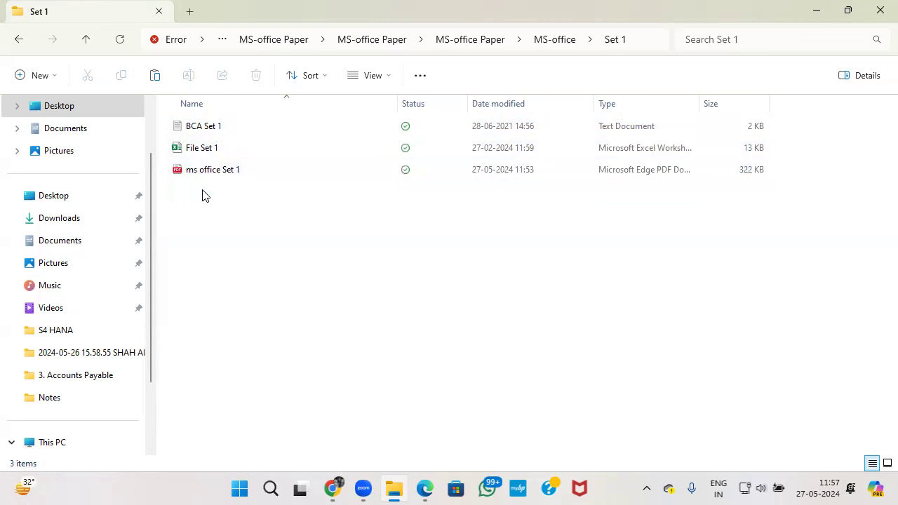
click(219, 176)
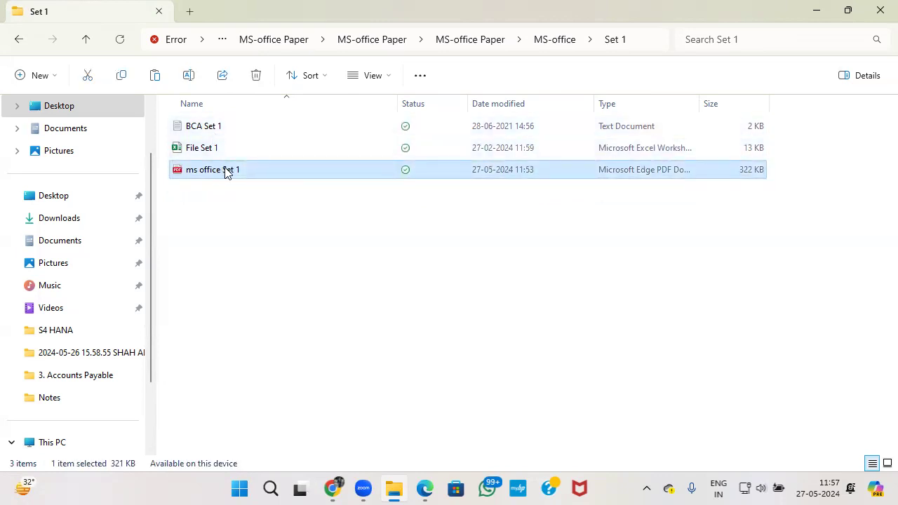
double_click(226, 172)
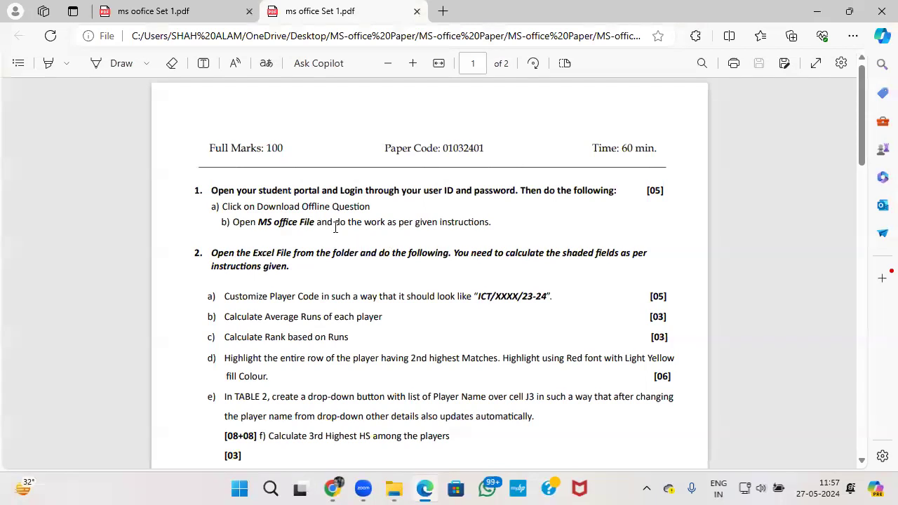
Scroll the exam PDF to the Word tasks and SmartArt example, then minimize Edge.
scroll(351, 211, down, 1)
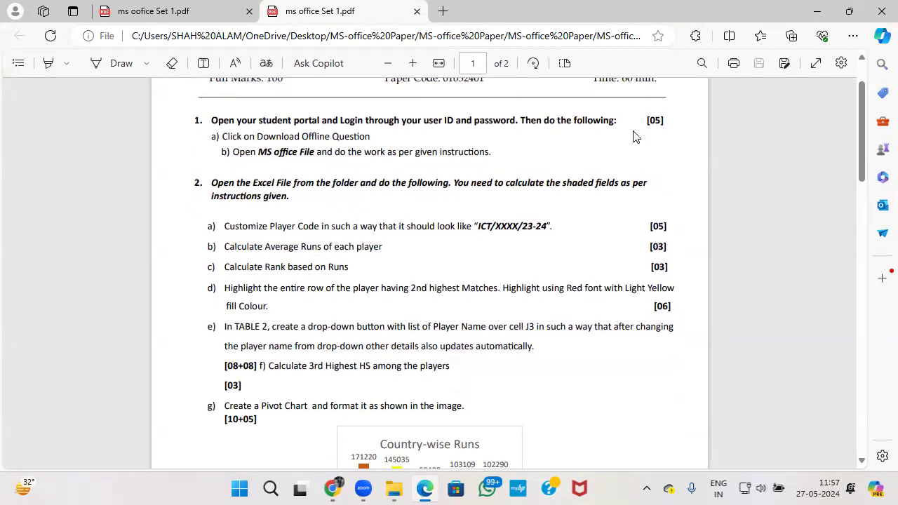
scroll(635, 140, down, 1)
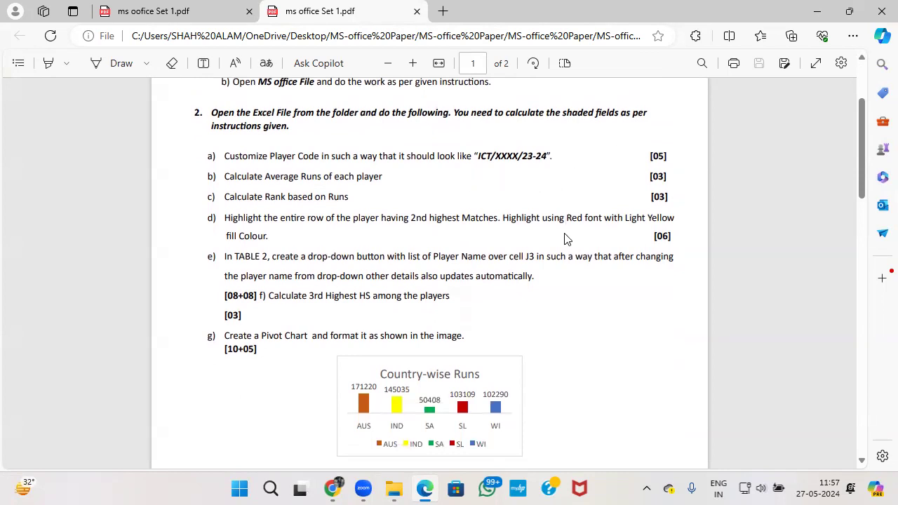
scroll(567, 239, down, 15)
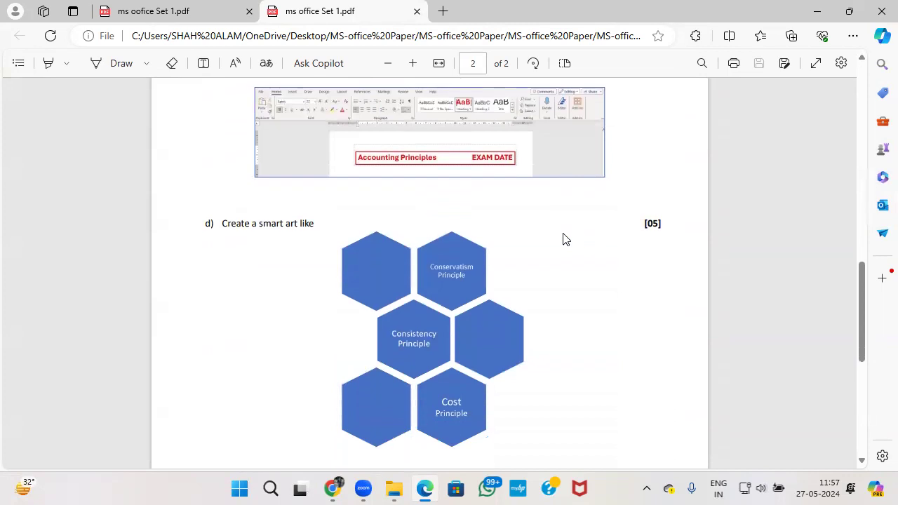
scroll(564, 237, up, 10)
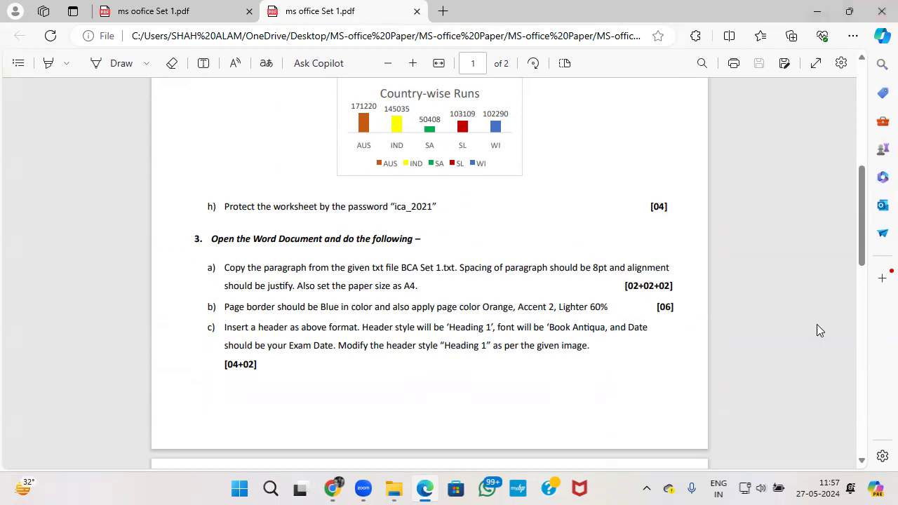
mouse_move(835, 488)
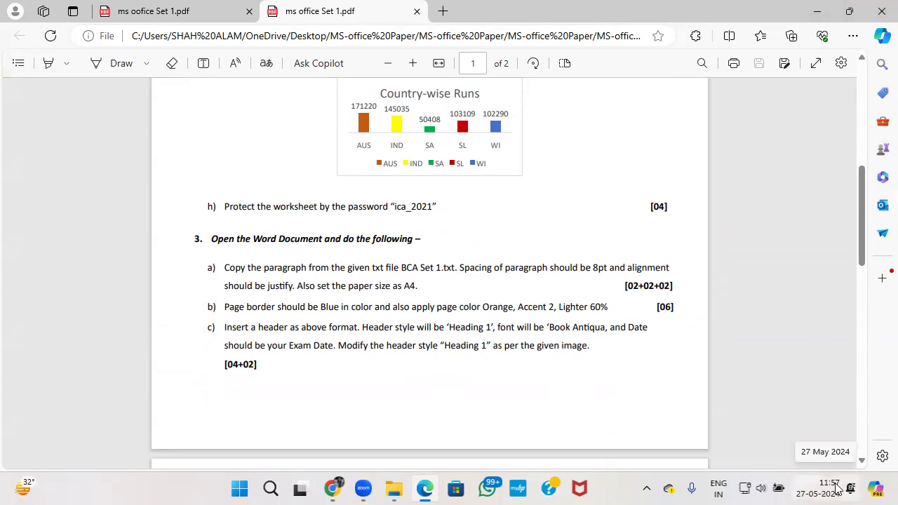
click(817, 11)
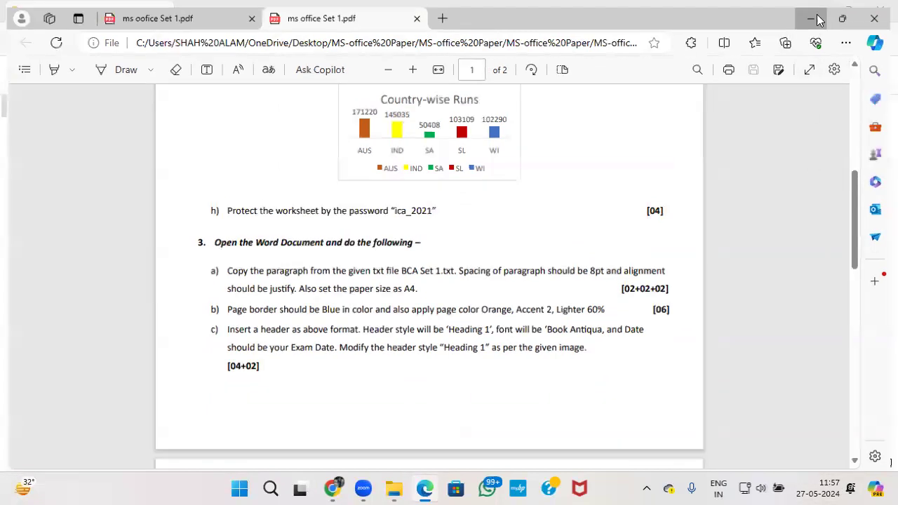
Create a New Microsoft Word Document in Set 1 with its default name and open it.
right_click(433, 288)
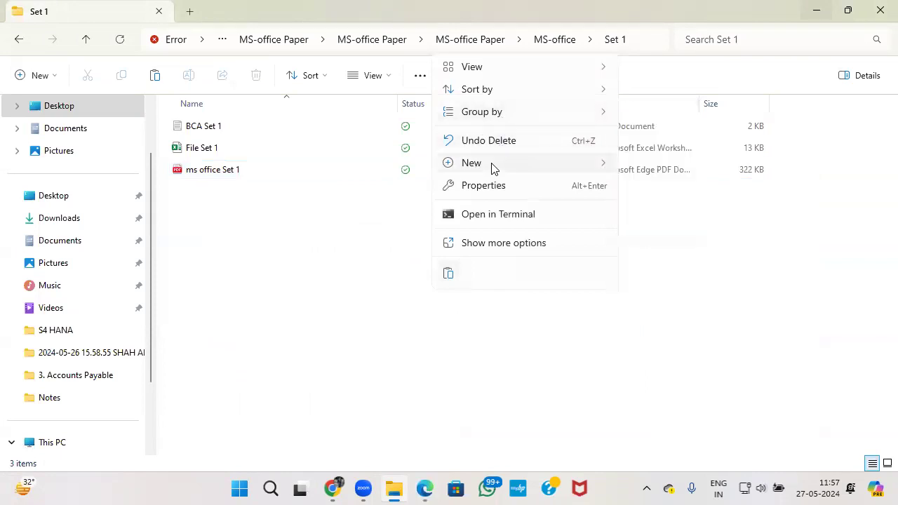
mouse_move(607, 177)
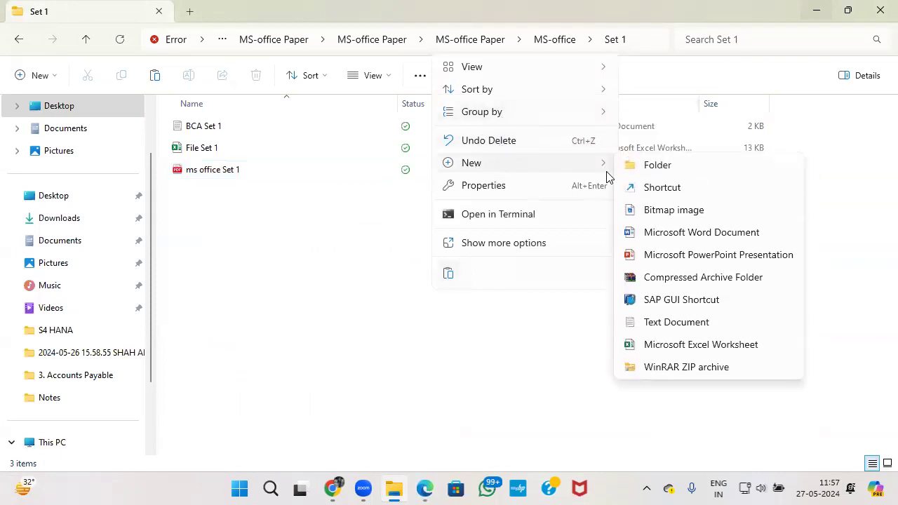
click(678, 236)
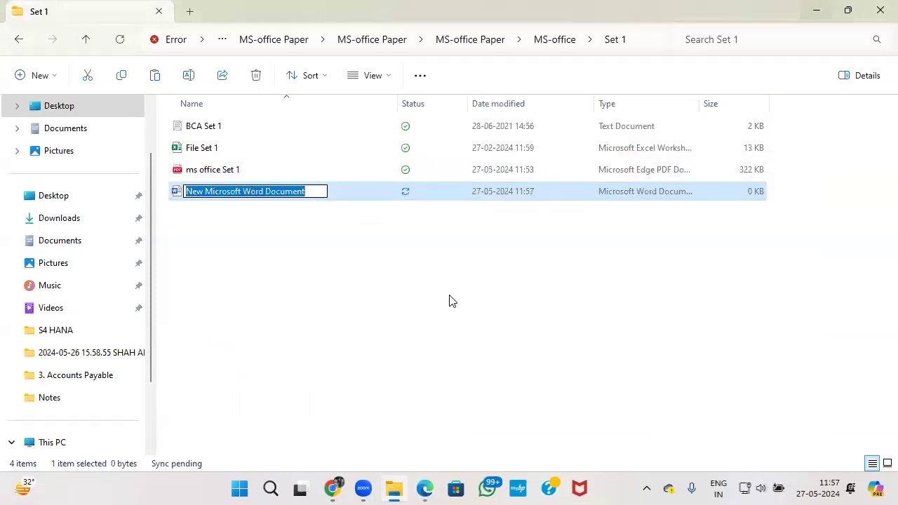
click(363, 308)
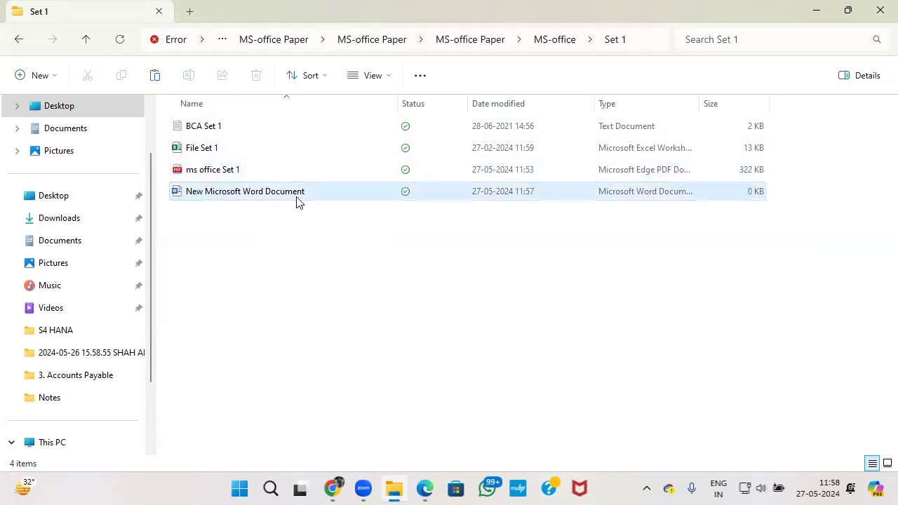
click(289, 196)
double_click(290, 197)
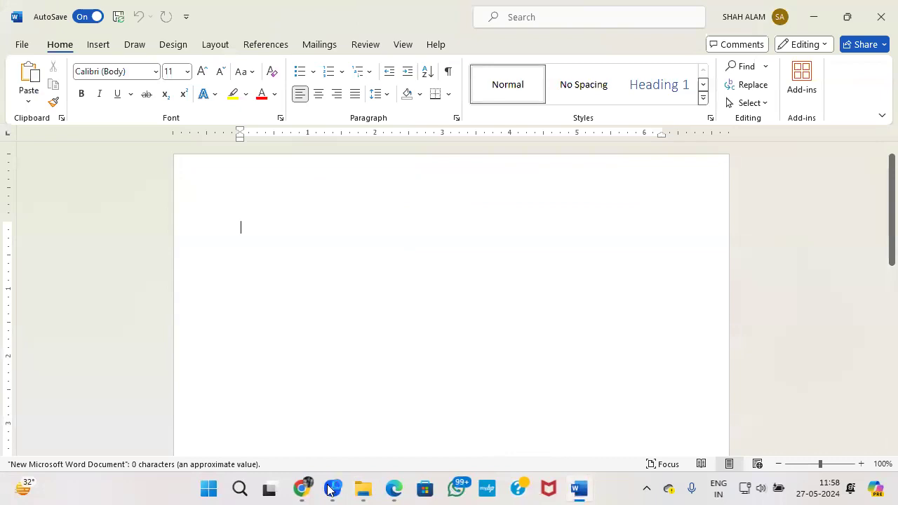
Read question 3 in the Edge exam PDF, then return to the Set 1 folder.
click(394, 490)
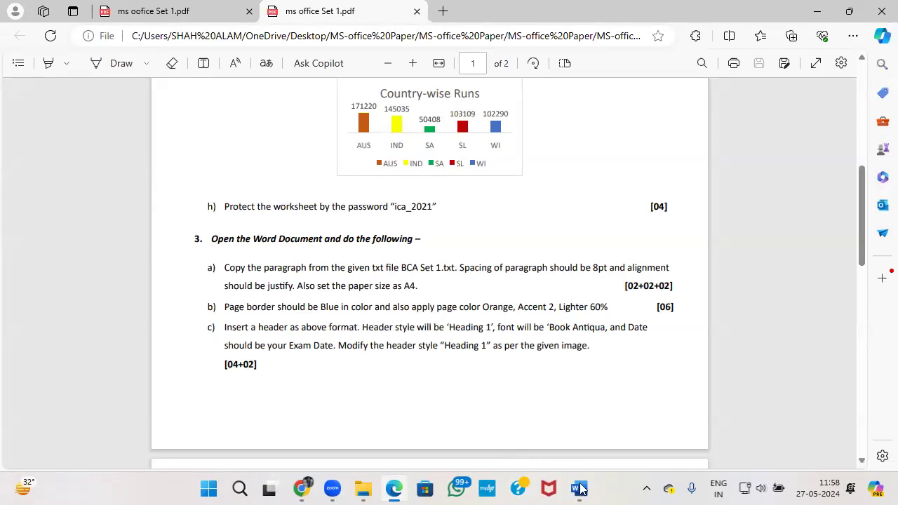
click(363, 489)
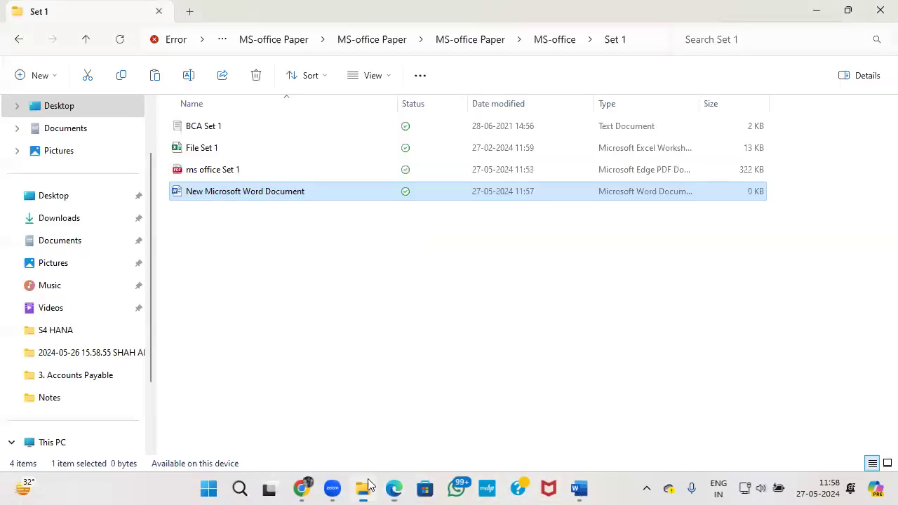
Select all the accounting-principles text in BCA Set 1 in Notepad, then close it.
double_click(220, 133)
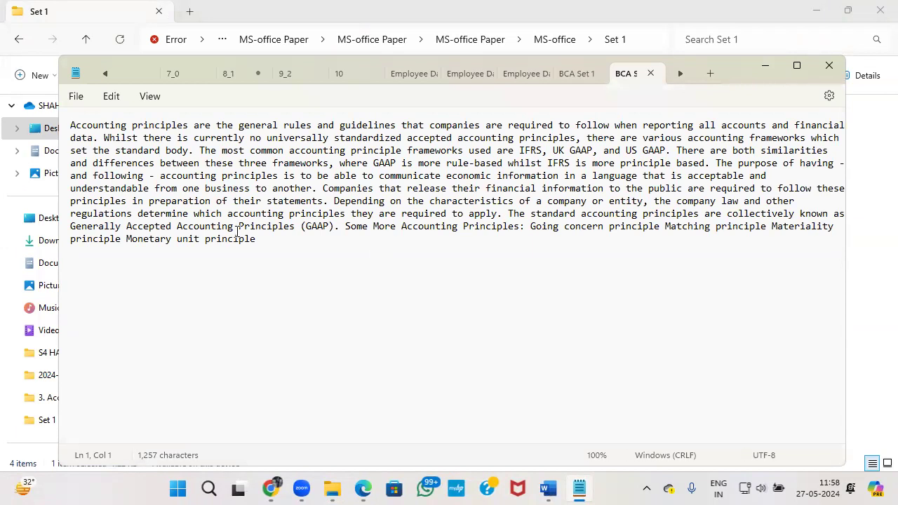
drag(265, 254, 57, 130)
key(ctrl+c)
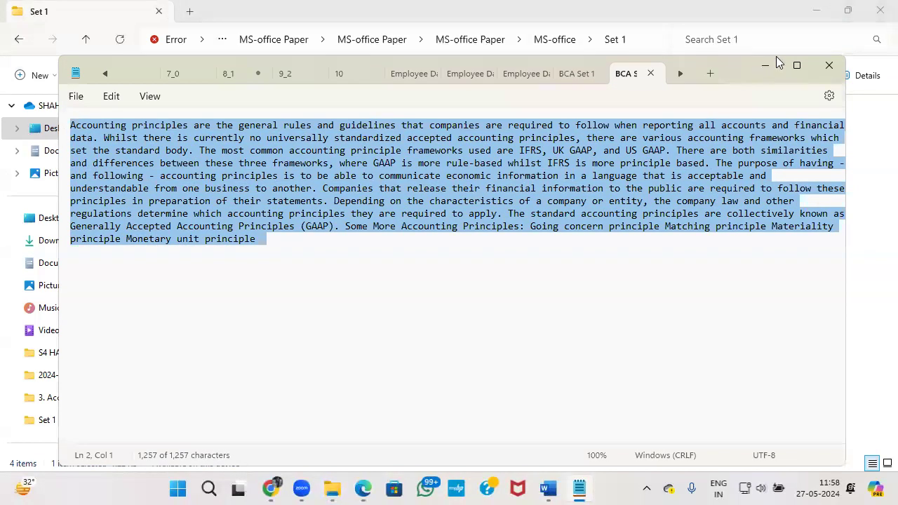
click(829, 67)
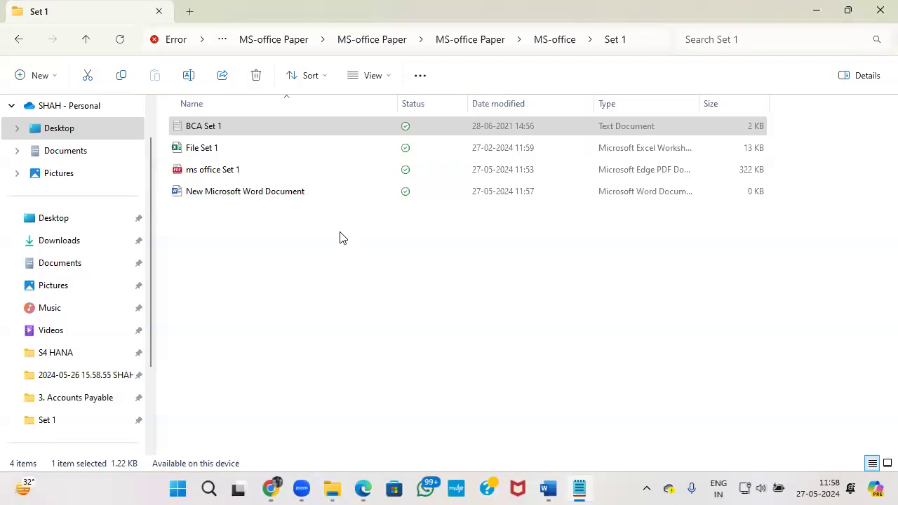
Paste the copied accounting paragraph into the blank Word document and check the exam paper.
double_click(255, 194)
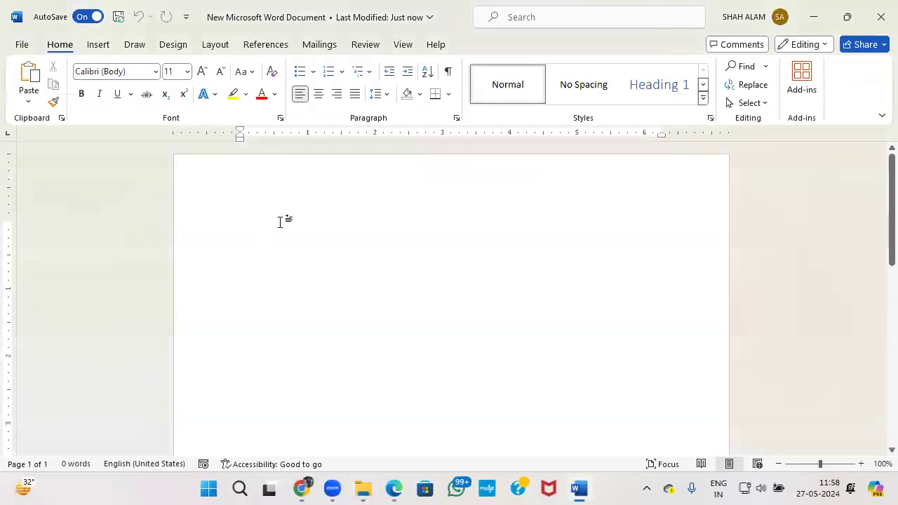
key(ctrl+v)
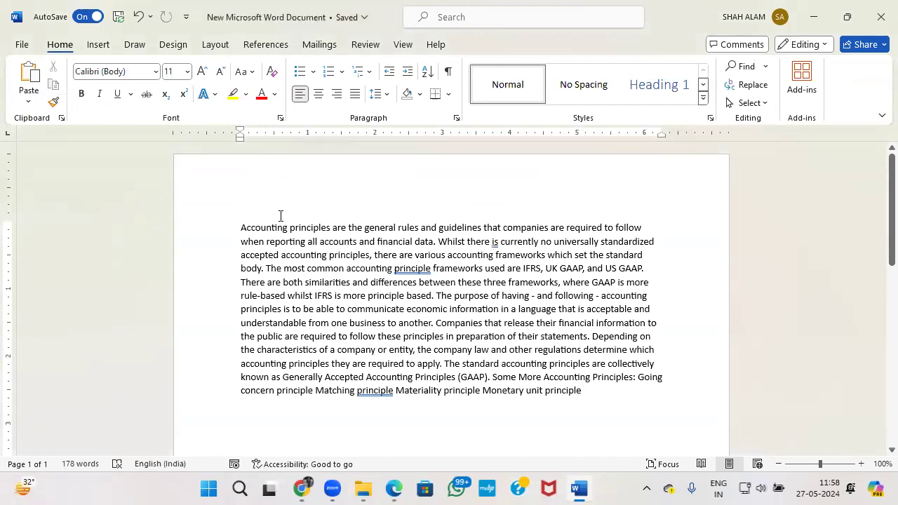
key(alt+Tab)
key(alt+Tab)
key(alt+Tab)
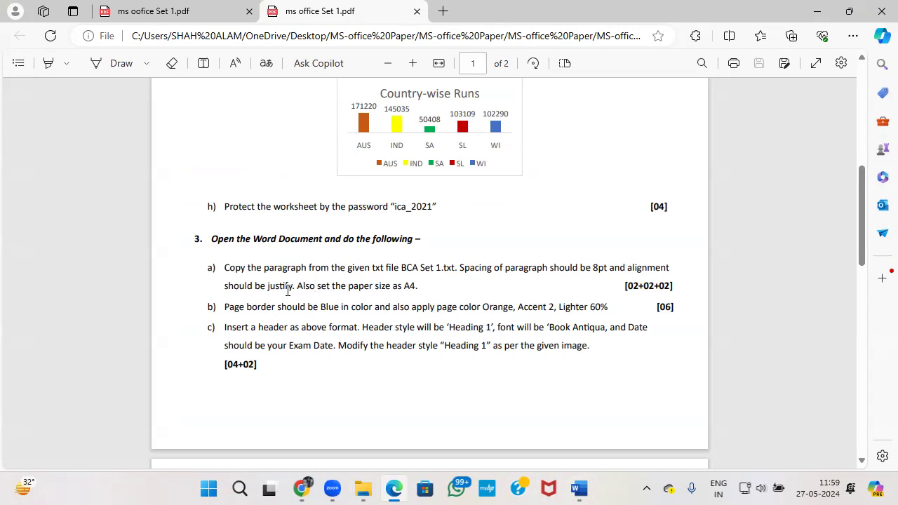
key(alt+Tab)
Select the entire accounting paragraph in Word and open the Paragraph dialog.
key(alt+Tab)
key(alt+Tab)
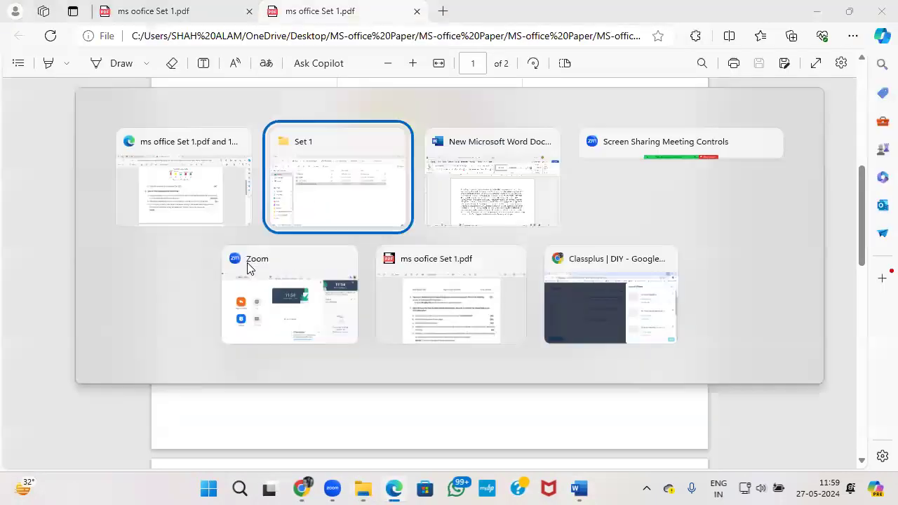
key(alt+Tab)
drag(256, 228, 601, 393)
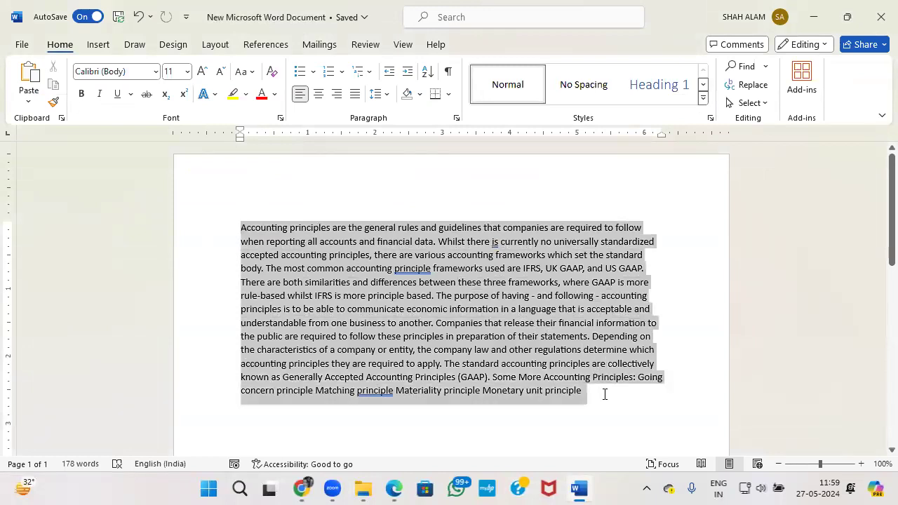
click(456, 121)
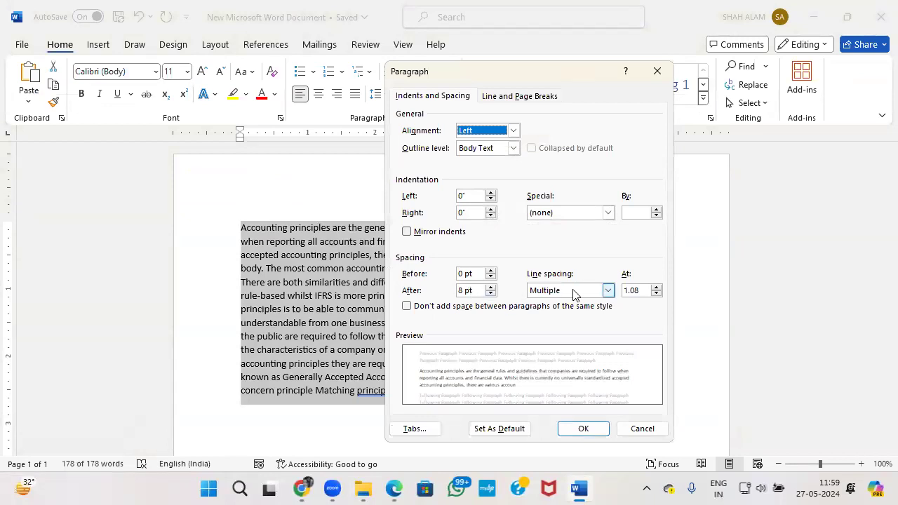
Choose Justified in the Paragraph dialog's Alignment list, leaving spacing after at 8 pt.
click(573, 295)
click(620, 280)
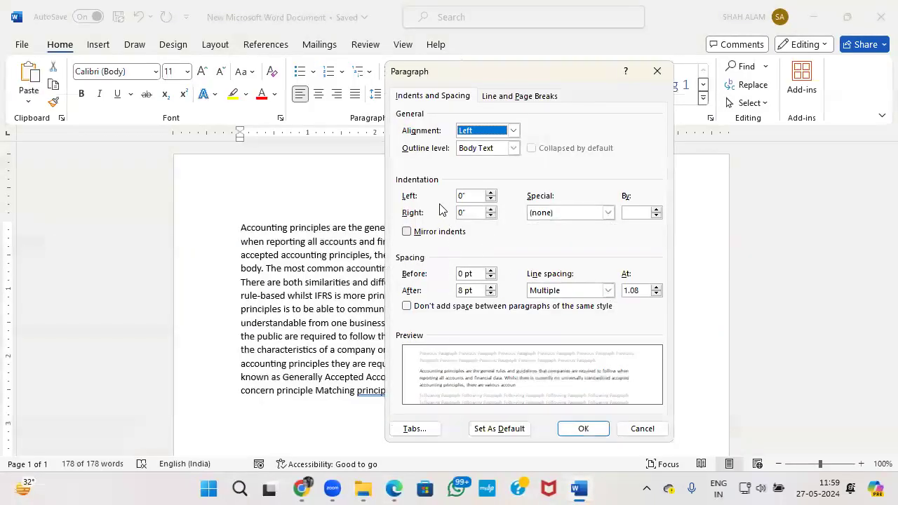
click(513, 132)
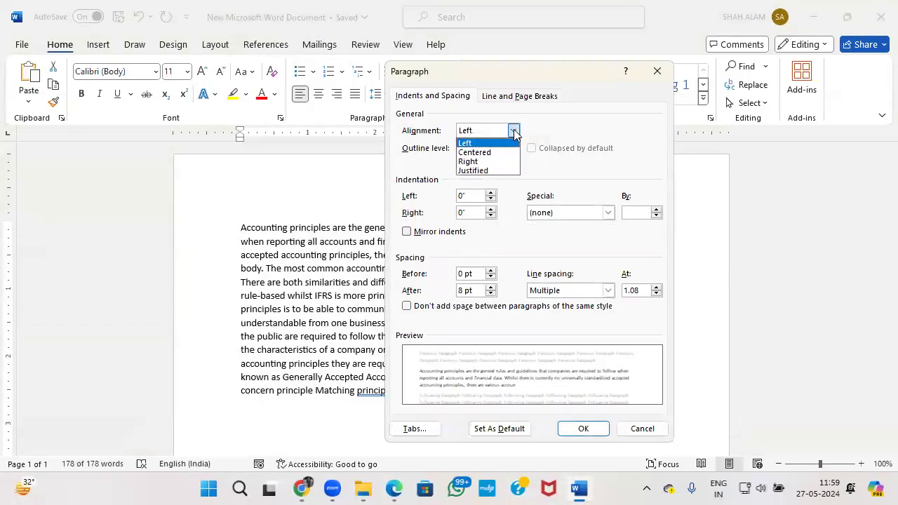
click(493, 173)
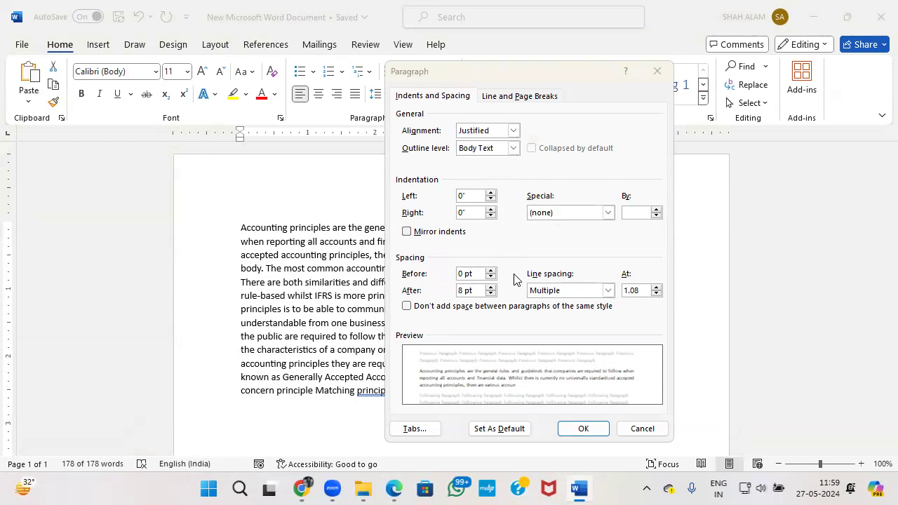
key(alt+Tab)
key(alt+Tab)
key(alt+Tab)
key(alt+Tab)
key(alt+Tab)
key(alt+Tab)
key(alt+Tab)
key(alt+Tab)
key(alt+Tab)
key(alt+Tab)
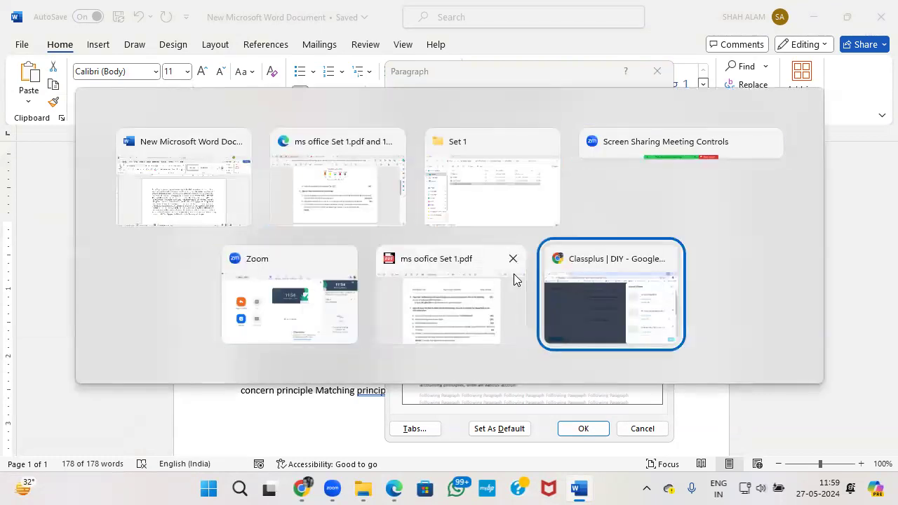
key(alt+Tab)
key(alt+Tab)
key(alt+Tab)
key(alt+Tab)
Scroll through question 3 in the Edge exam PDF, then switch back to Word.
key(alt+Tab)
key(alt+Tab)
key(alt+Tab)
key(alt+Tab)
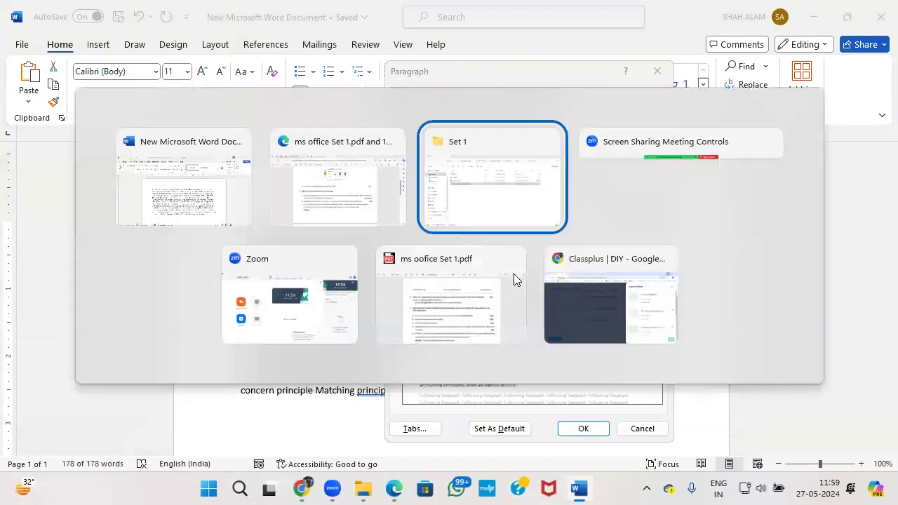
key(alt+Tab)
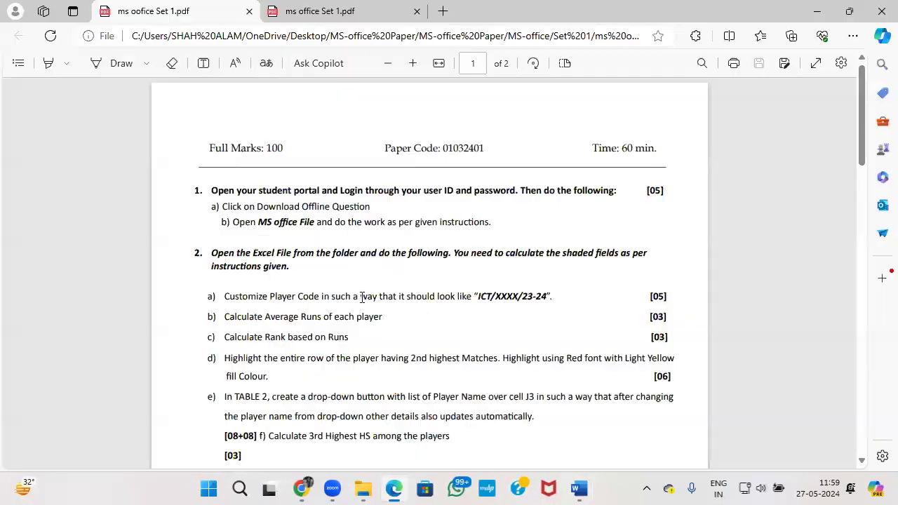
scroll(279, 356, down, 1)
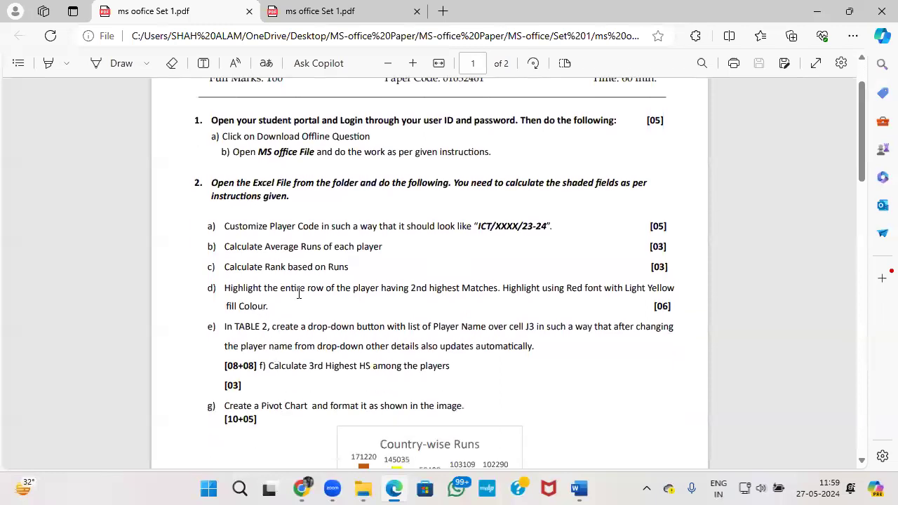
scroll(295, 300, down, 8)
scroll(295, 294, up, 4)
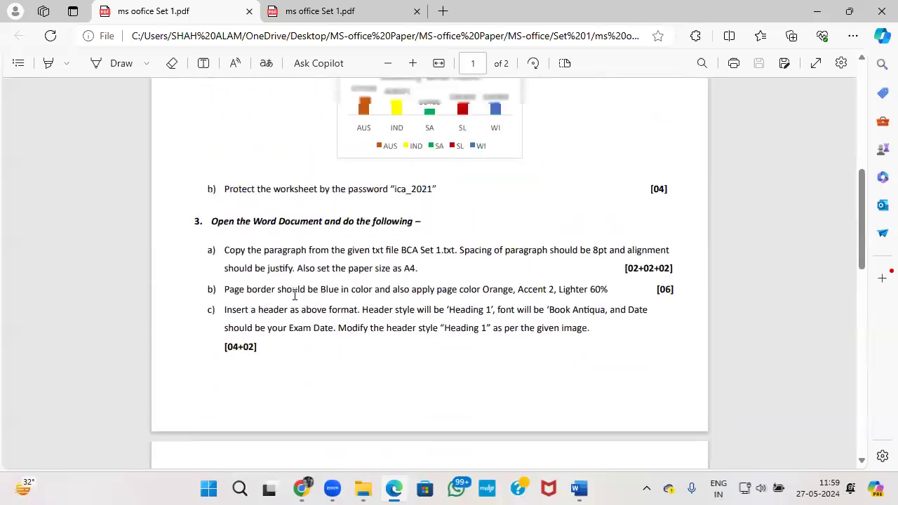
scroll(303, 304, down, 1)
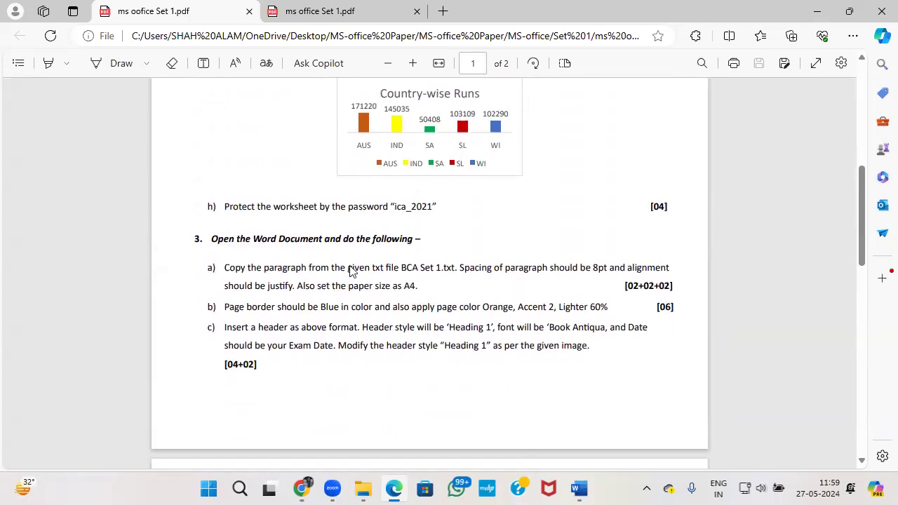
key(alt+Tab)
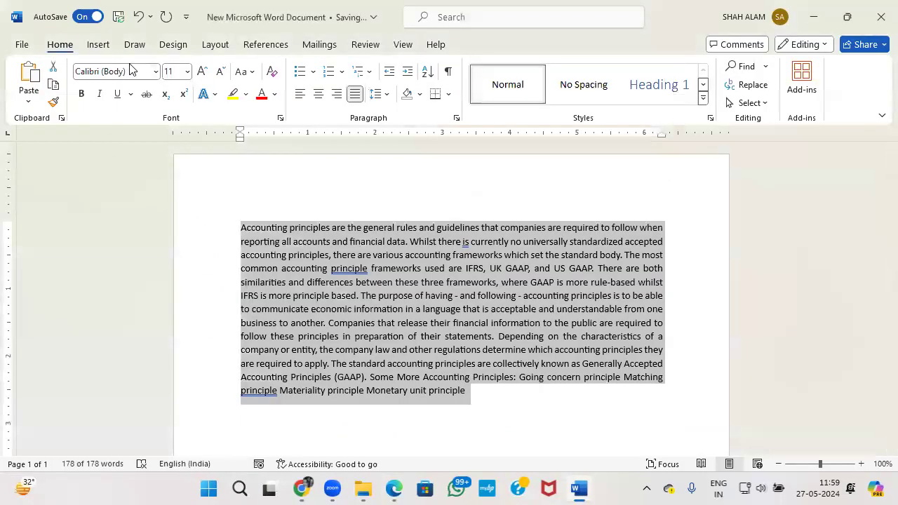
Change the paper size to A4 via Layout > Size, then return to the exam question paper.
click(215, 45)
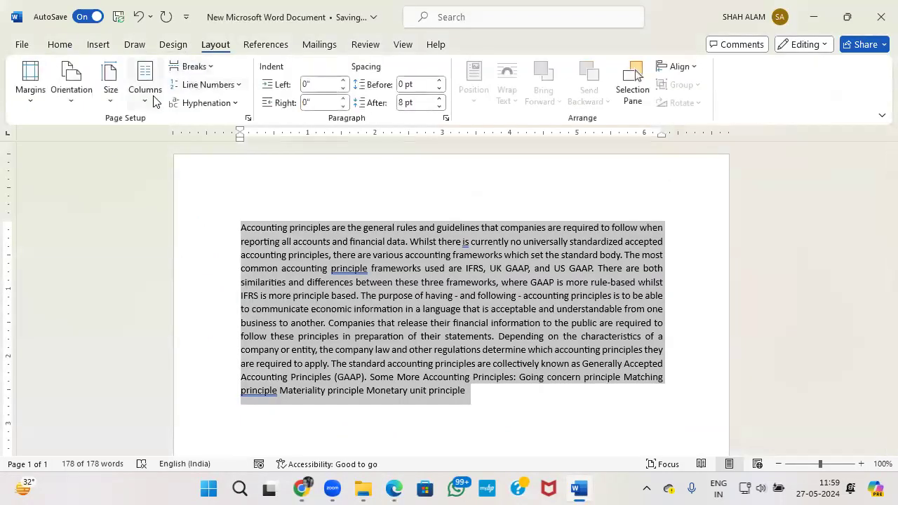
click(110, 79)
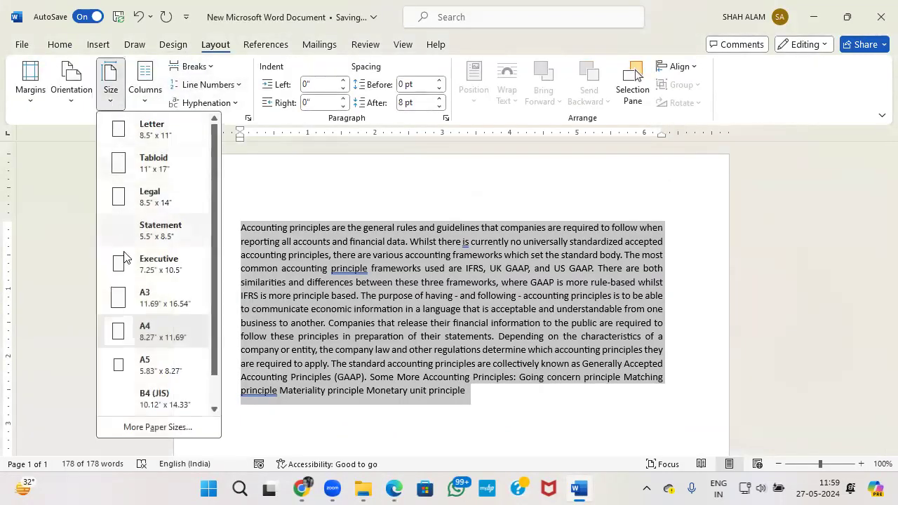
click(144, 341)
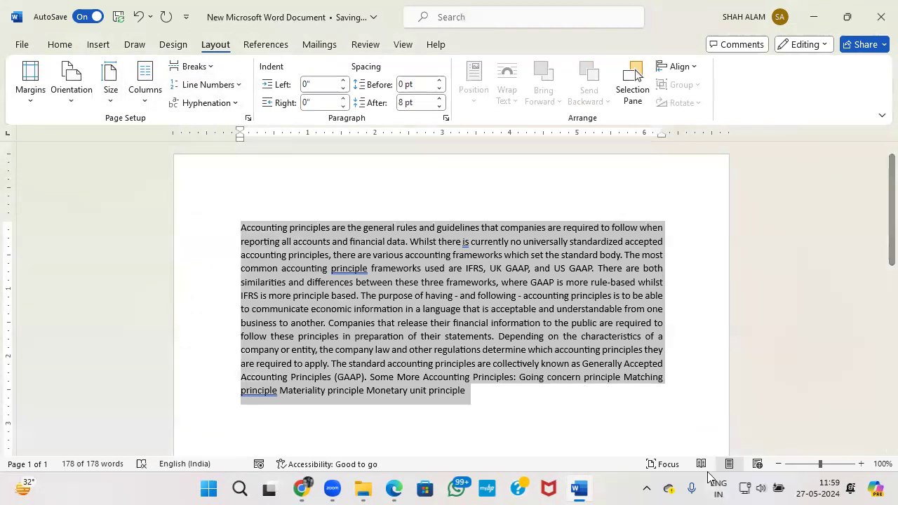
click(394, 488)
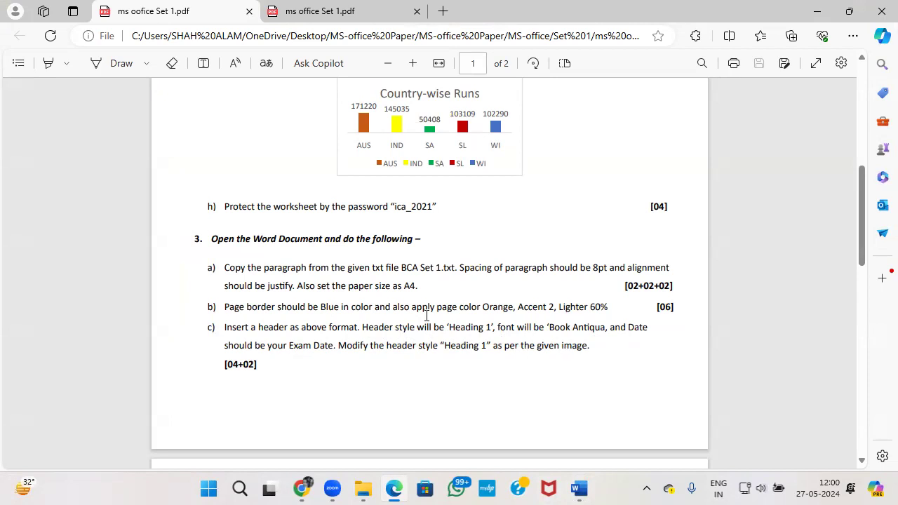
Scroll the exam PDF to view the sample Accounting Principles header, then go back to Word.
scroll(426, 316, down, 10)
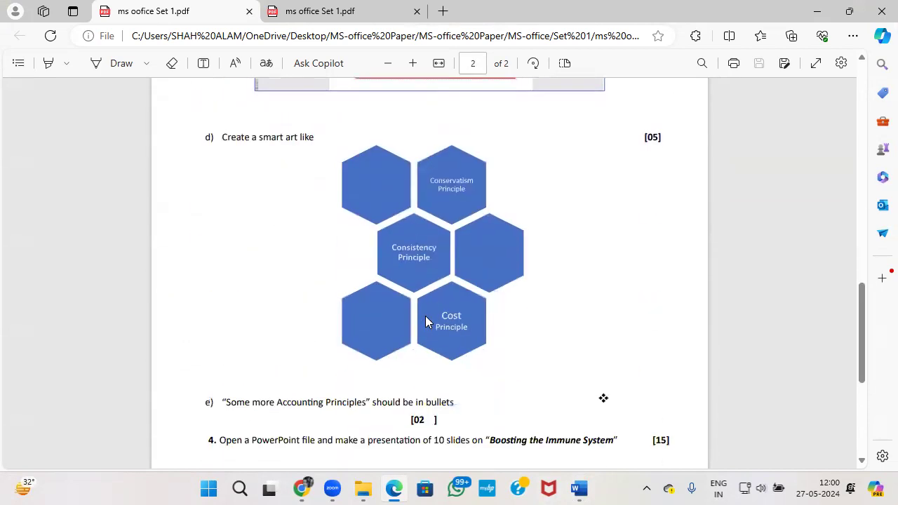
scroll(425, 316, down, 2)
scroll(425, 316, up, 5)
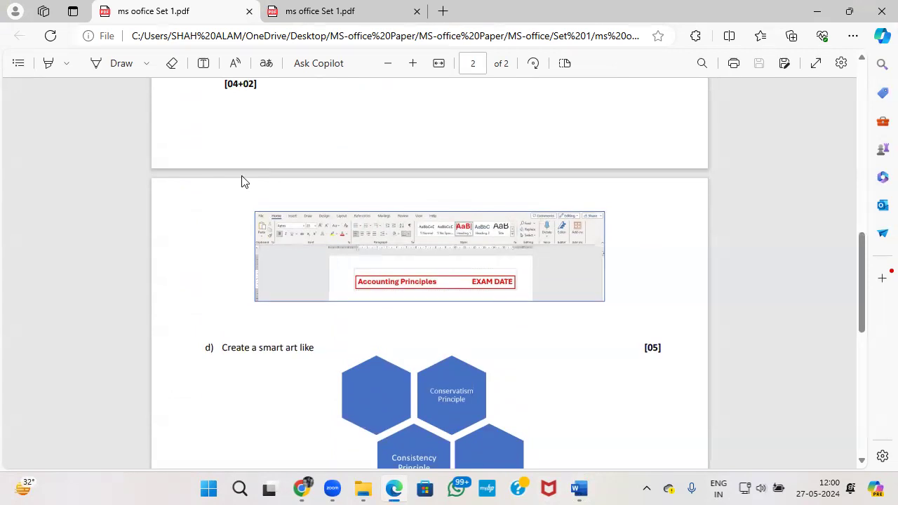
key(alt+Tab)
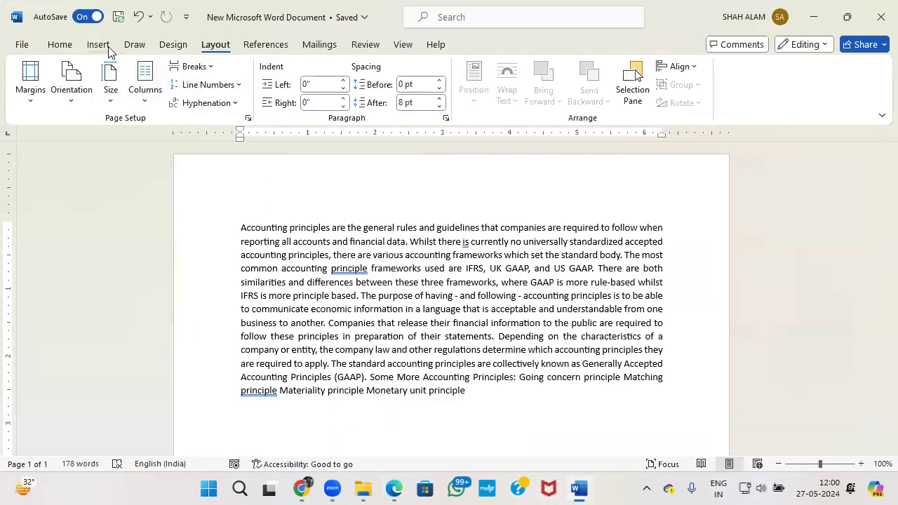
Insert the Grid header from the Insert tab's Header gallery and select its title placeholder.
click(98, 44)
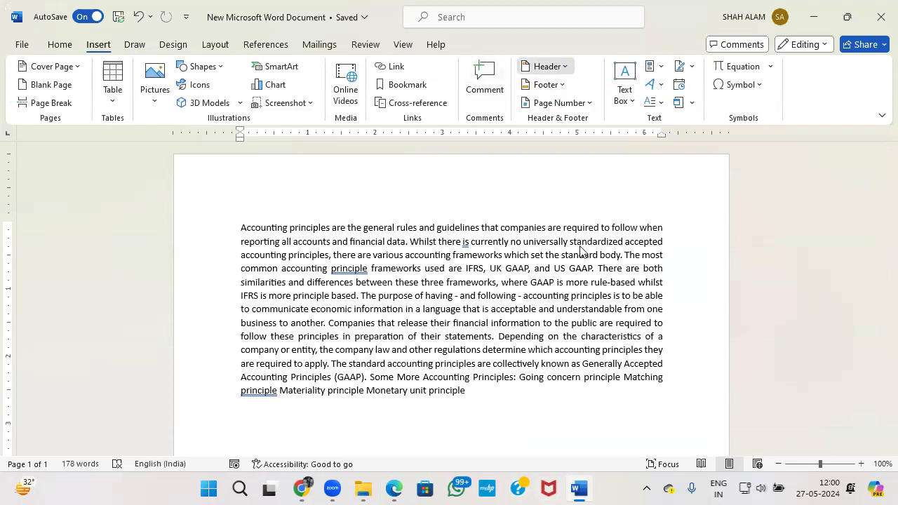
scroll(579, 252, down, 2)
scroll(580, 253, up, 1)
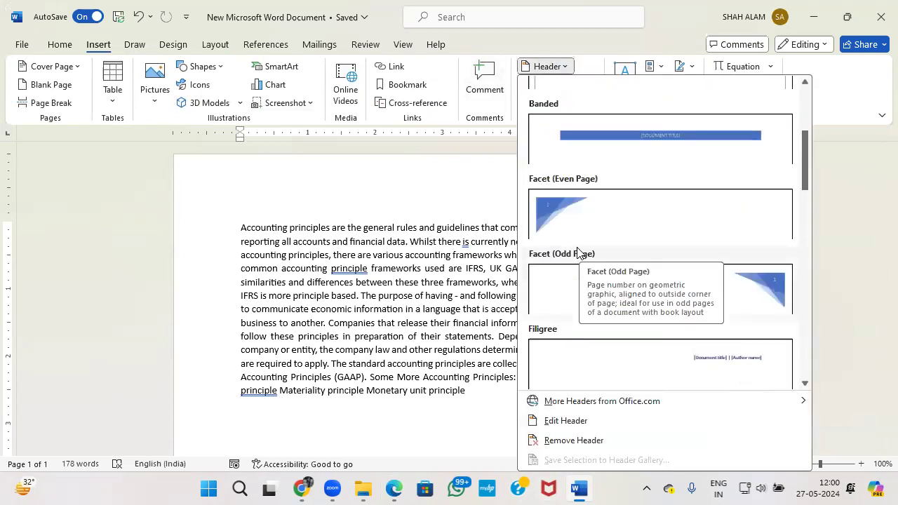
scroll(580, 253, up, 3)
scroll(580, 252, down, 3)
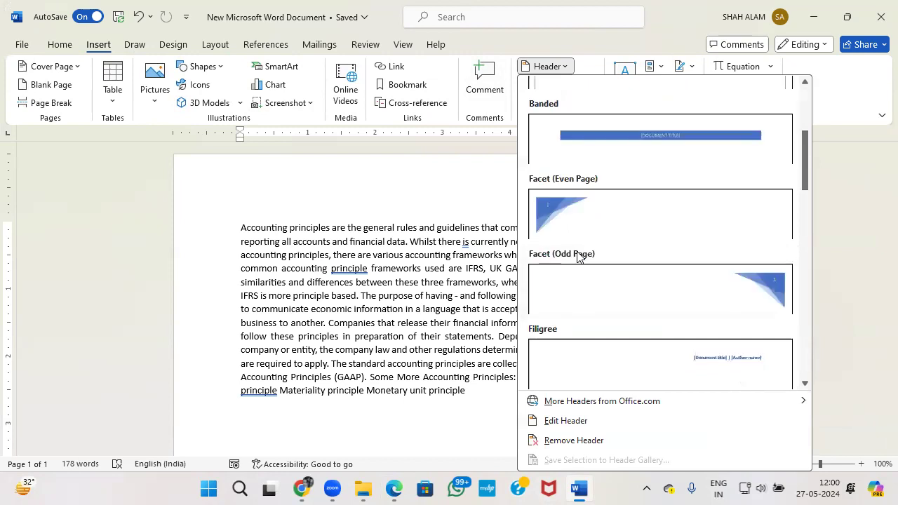
scroll(580, 254, down, 3)
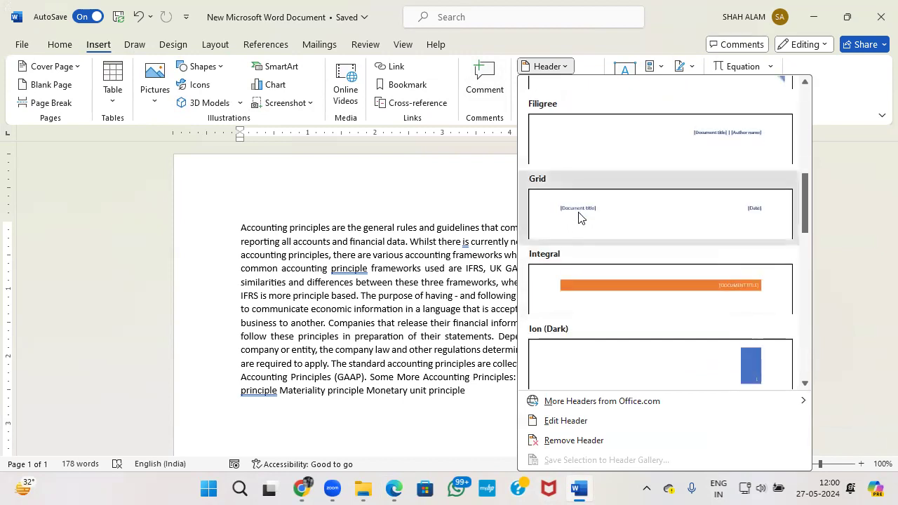
click(580, 214)
click(323, 195)
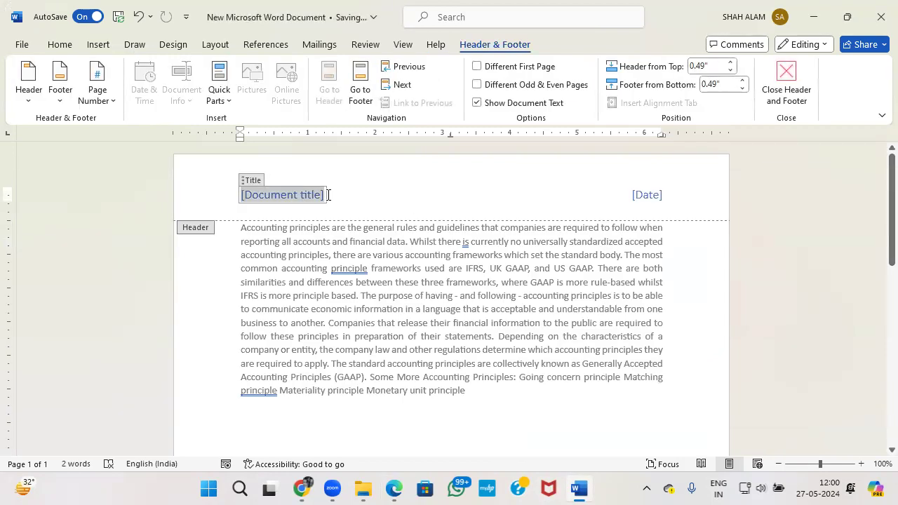
Type 'Accounting Principles' into the header title placeholder, fixing the mistyped ending.
text(Accounting Principal)
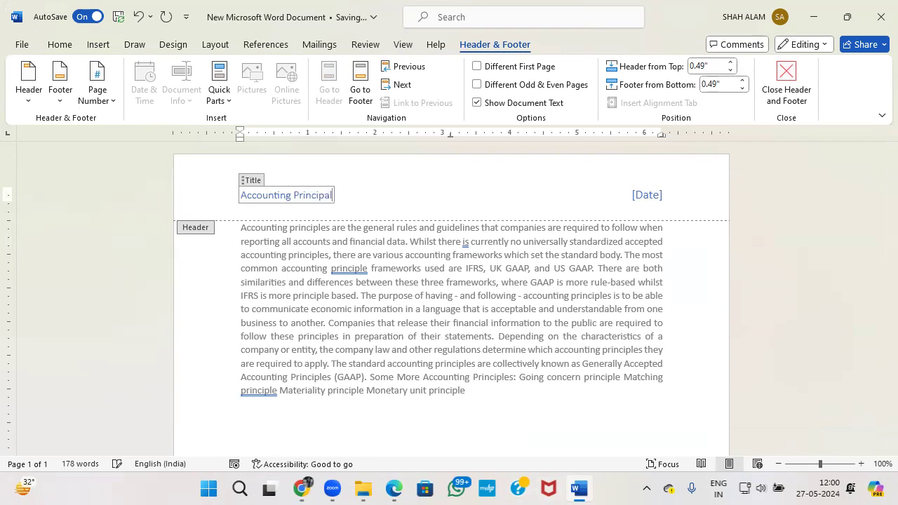
key(alt+Tab)
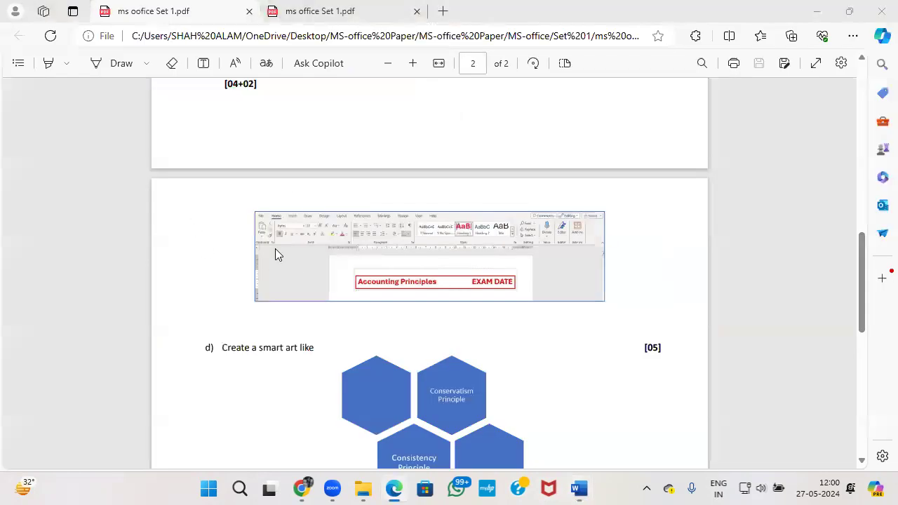
key(alt+Tab)
key(BackSpace)
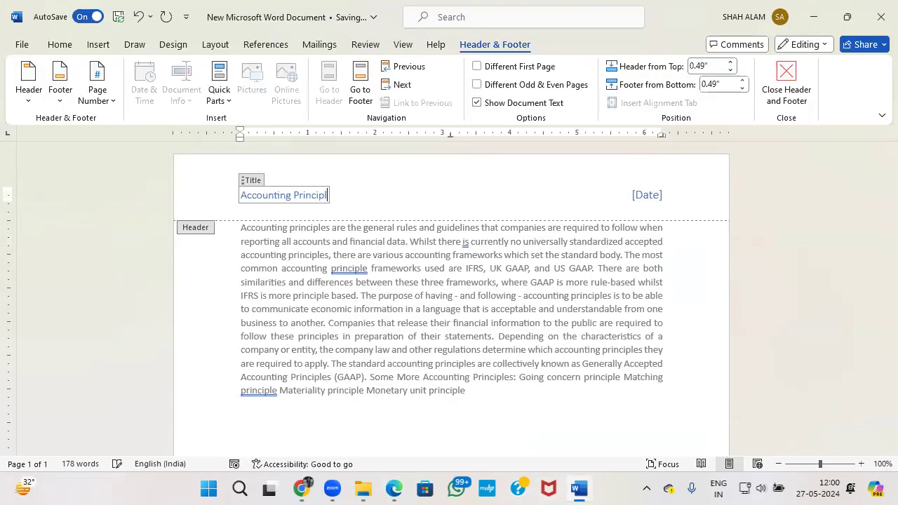
Pick May 27, 2024 from the header's date calendar, then check the exam PDF.
click(666, 196)
click(673, 196)
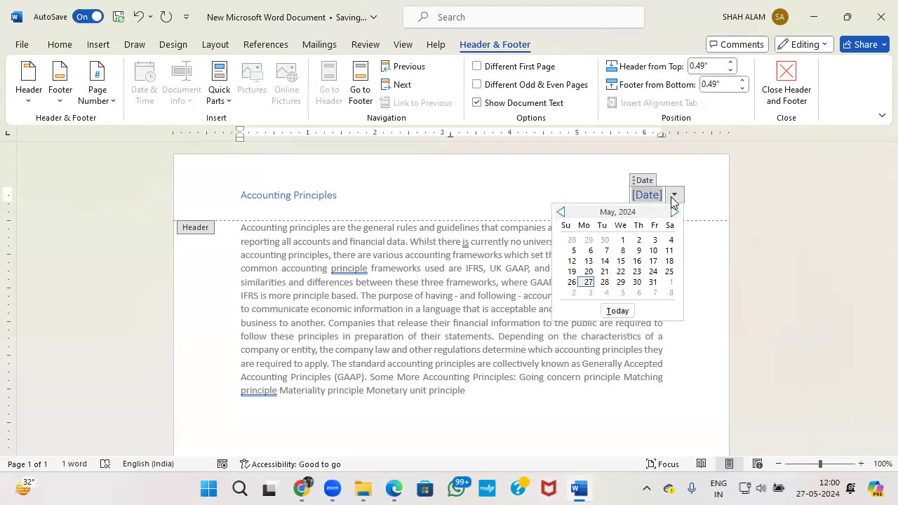
click(588, 280)
key(alt+Tab)
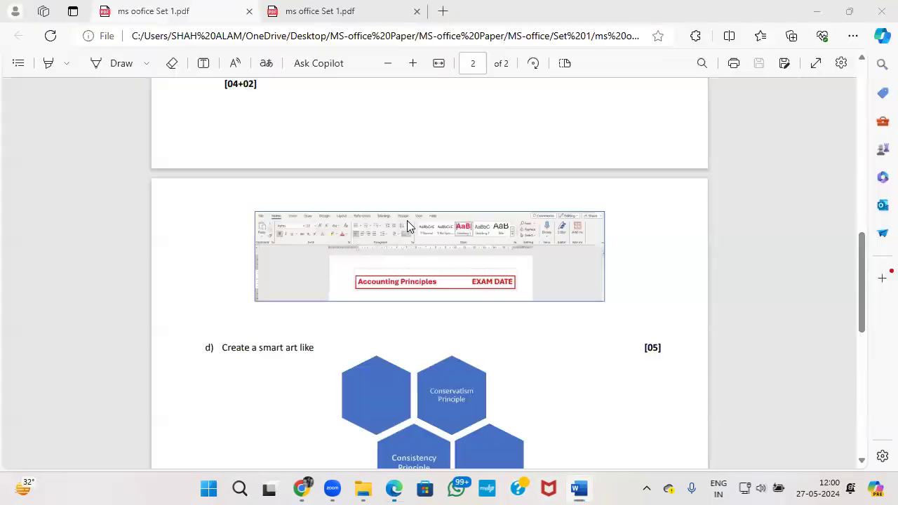
scroll(418, 289, up, 5)
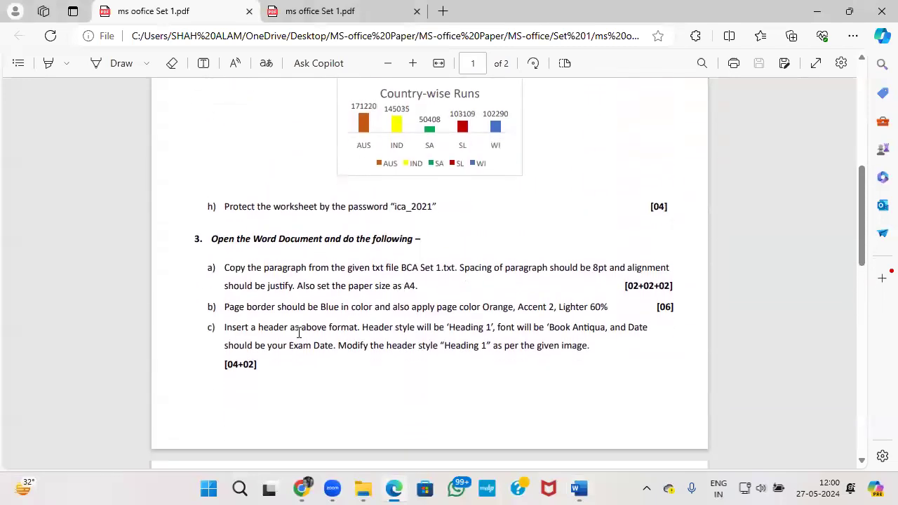
On the Home tab, select the header date May 27, 2024 for styling.
key(alt+Tab)
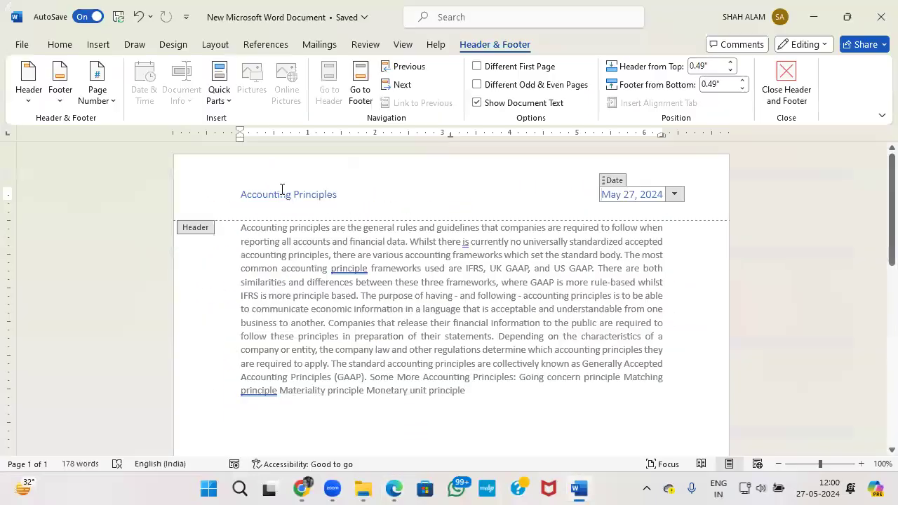
click(318, 199)
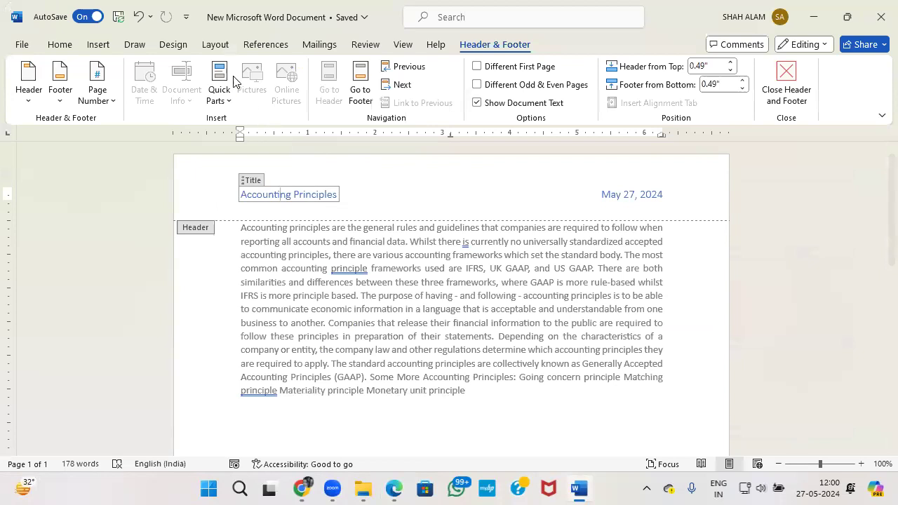
click(60, 45)
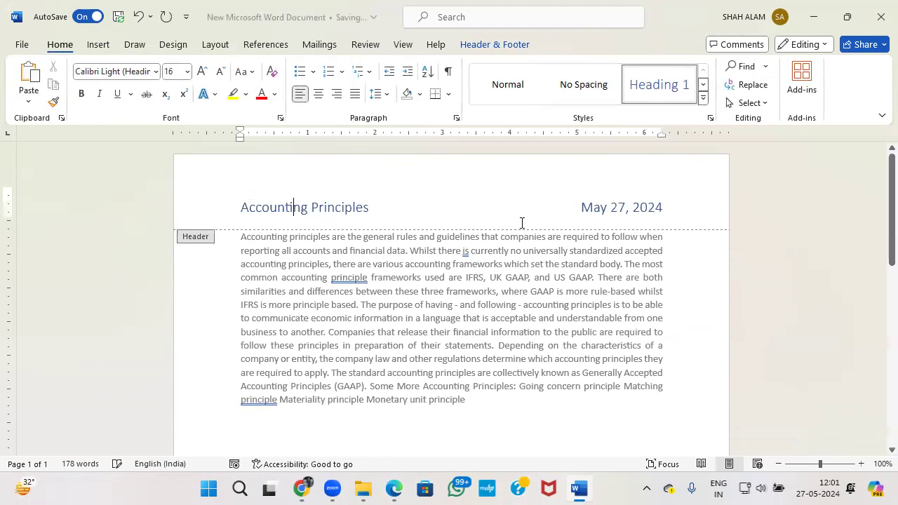
drag(582, 207, 618, 208)
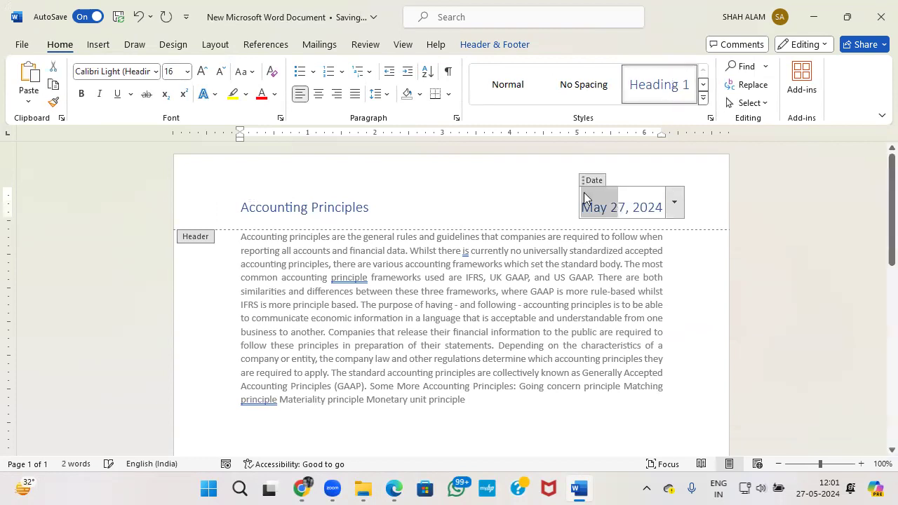
drag(663, 207, 584, 206)
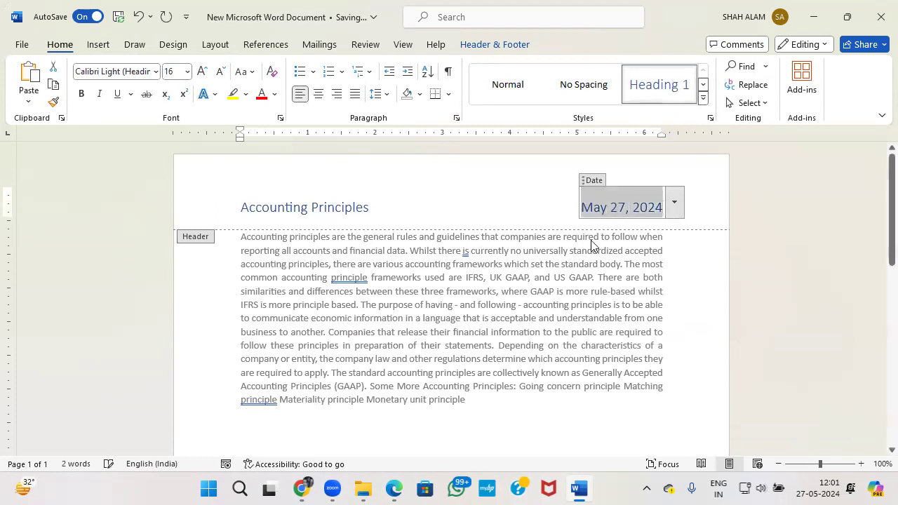
Recheck the task in the PDF, then select the Accounting Principles header title.
key(alt+Tab)
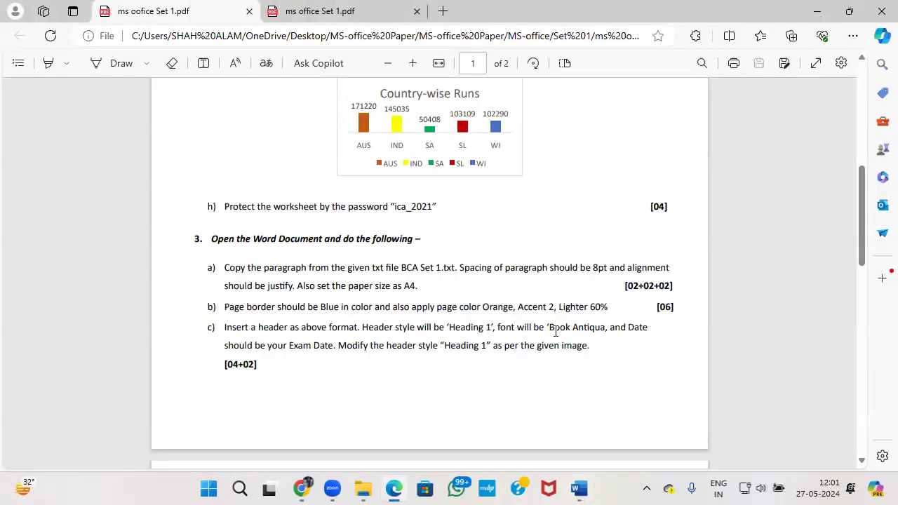
key(alt+Tab)
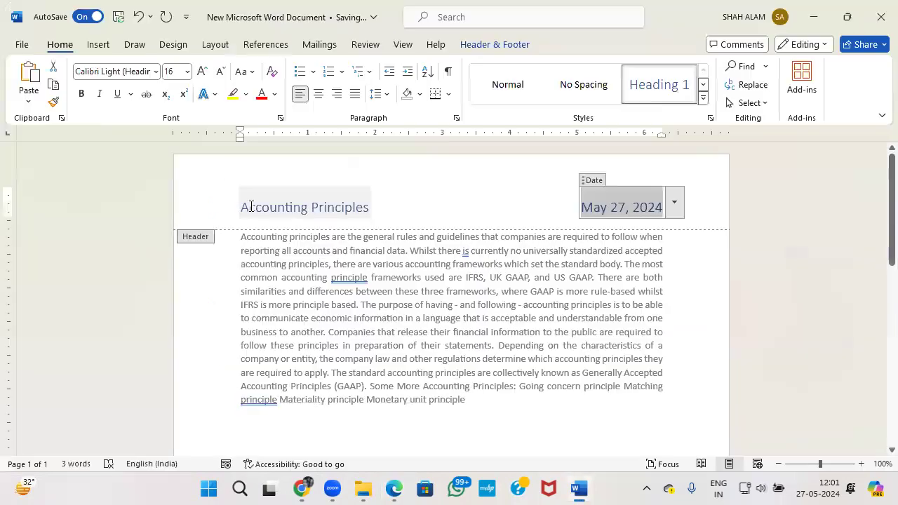
click(240, 210)
drag(243, 205, 371, 208)
Apply the Book Antiqua font to the Accounting Principles header title.
click(157, 72)
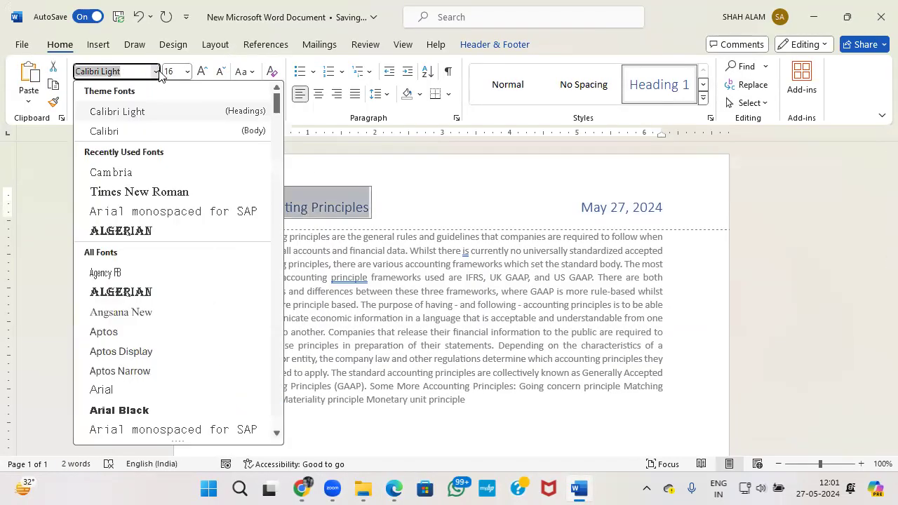
text(Bo)
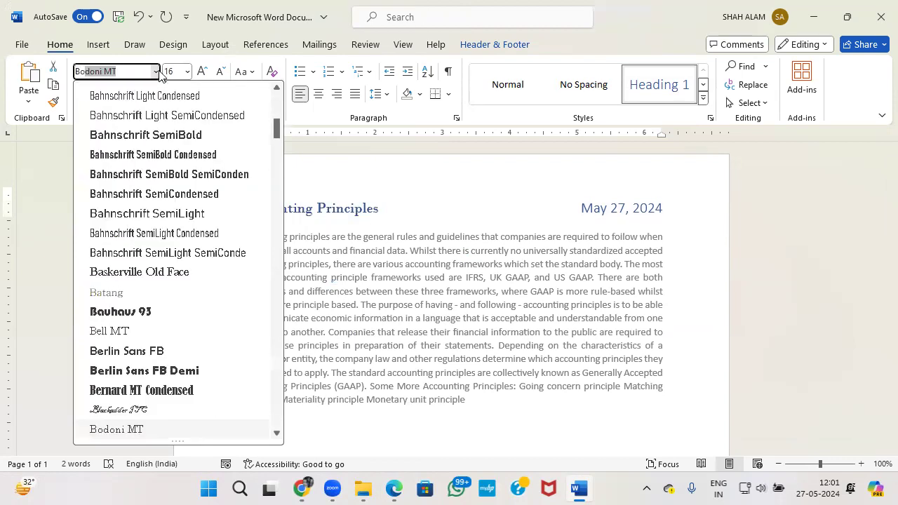
text(k)
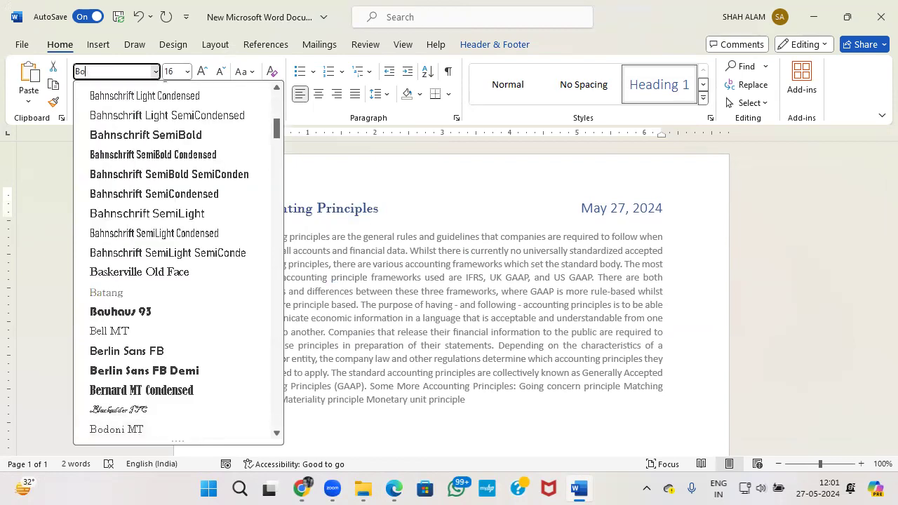
text(ok Antiqua)
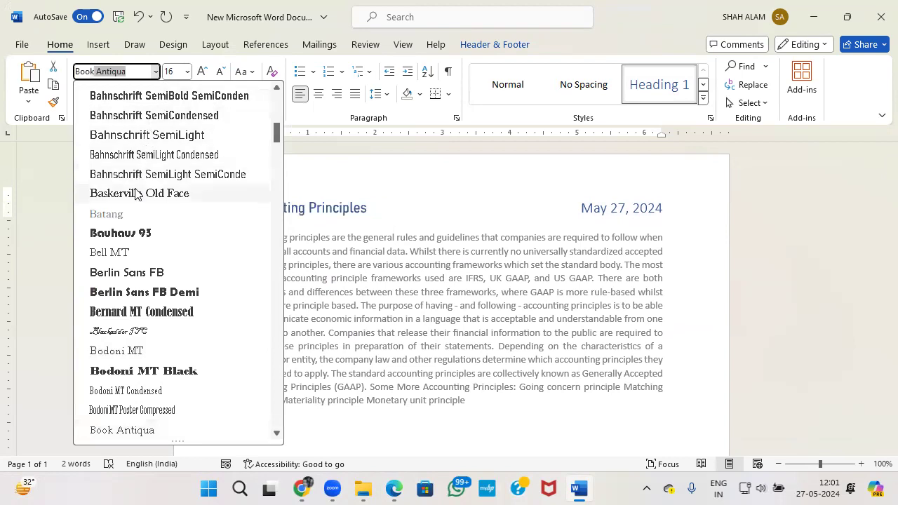
key(Escape)
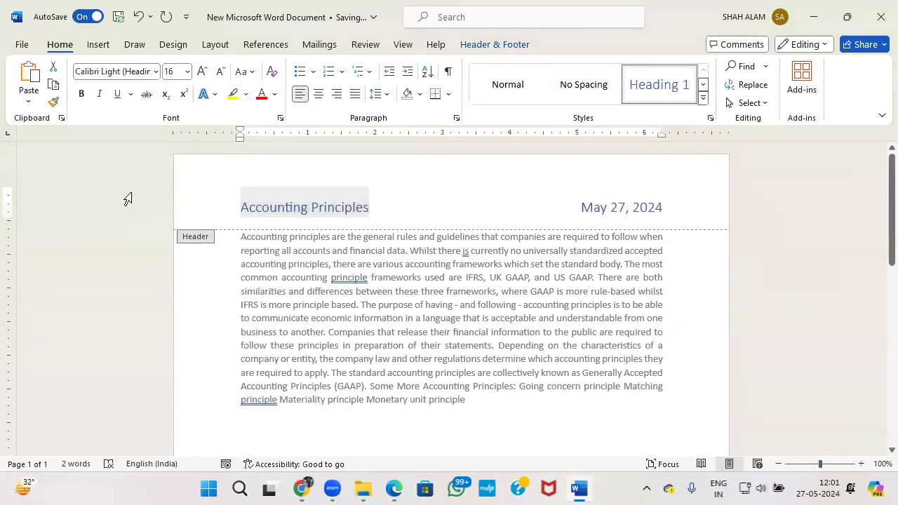
key(alt+Tab)
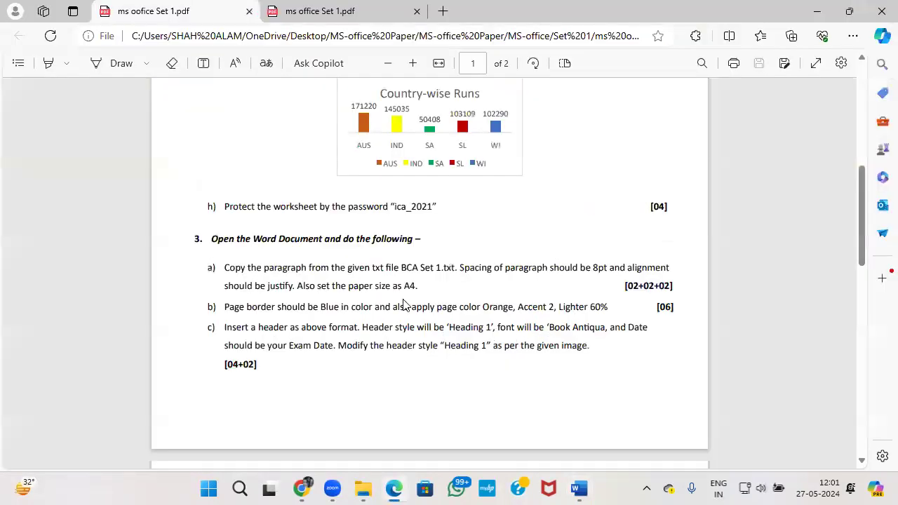
key(alt+Tab)
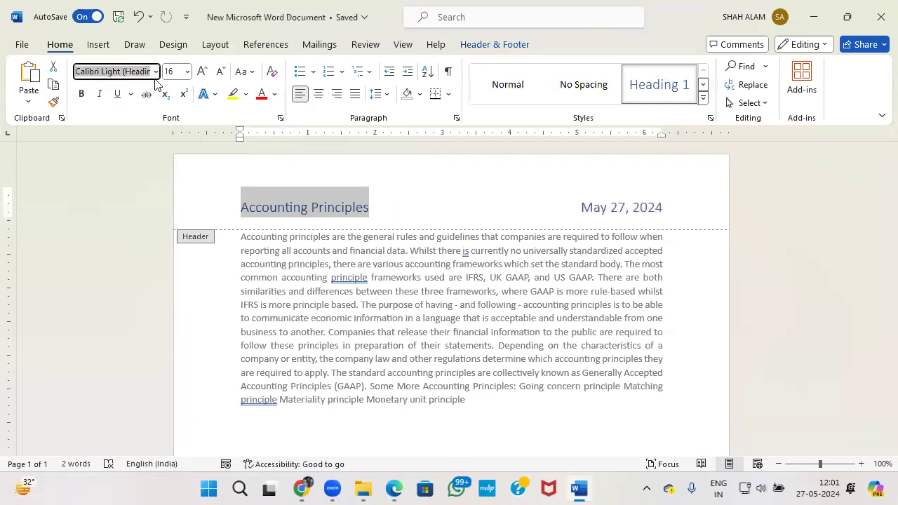
text(Book Antiqua)
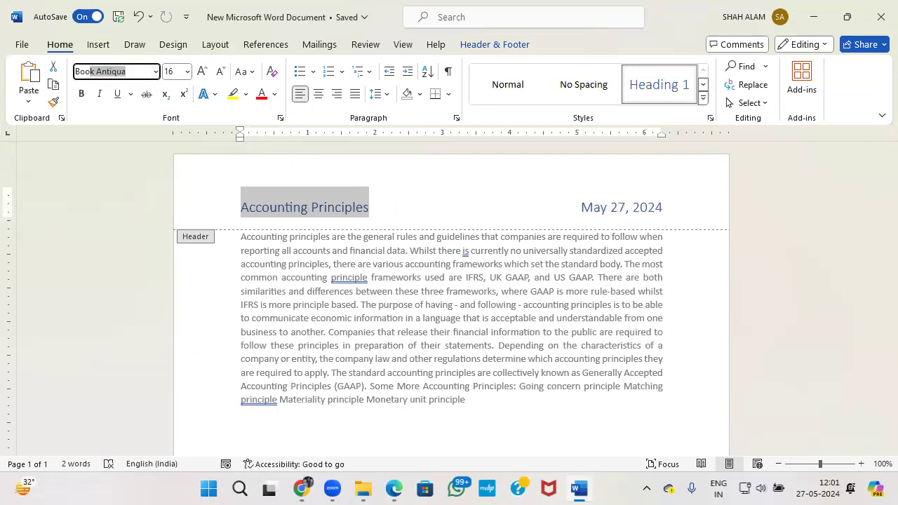
key(Return)
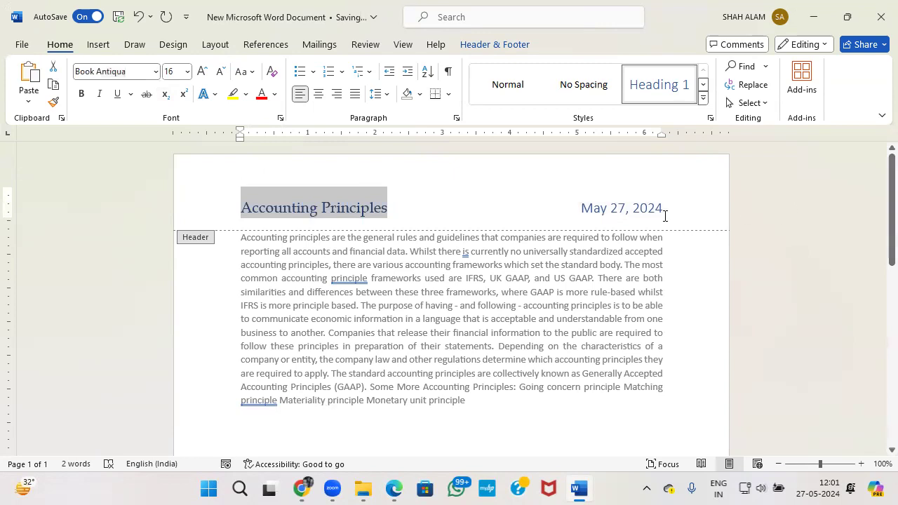
Set the header date May 27, 2024 to Book Antiqua as well.
click(640, 210)
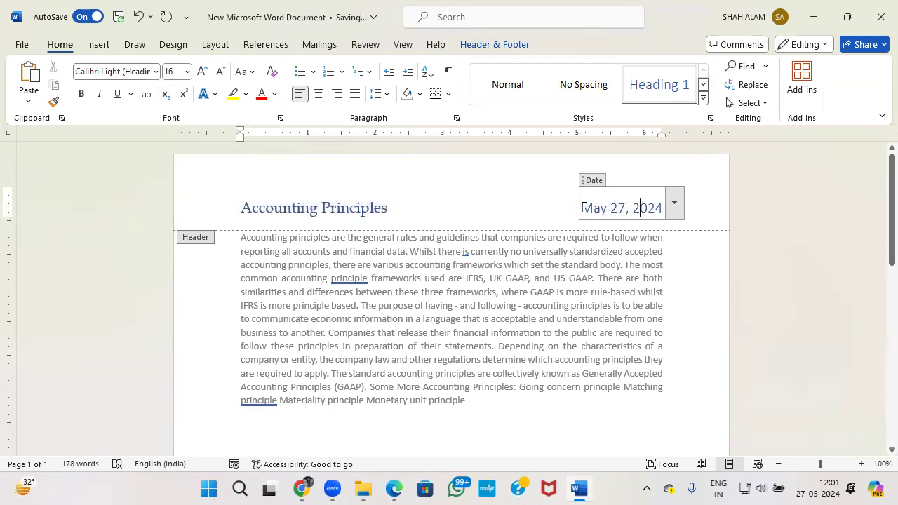
drag(582, 208, 663, 208)
click(147, 71)
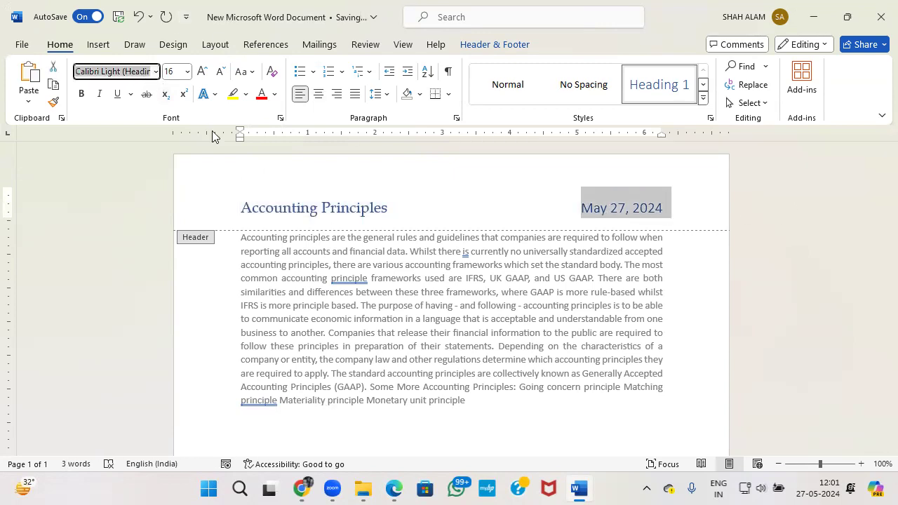
text(Book Antiqua)
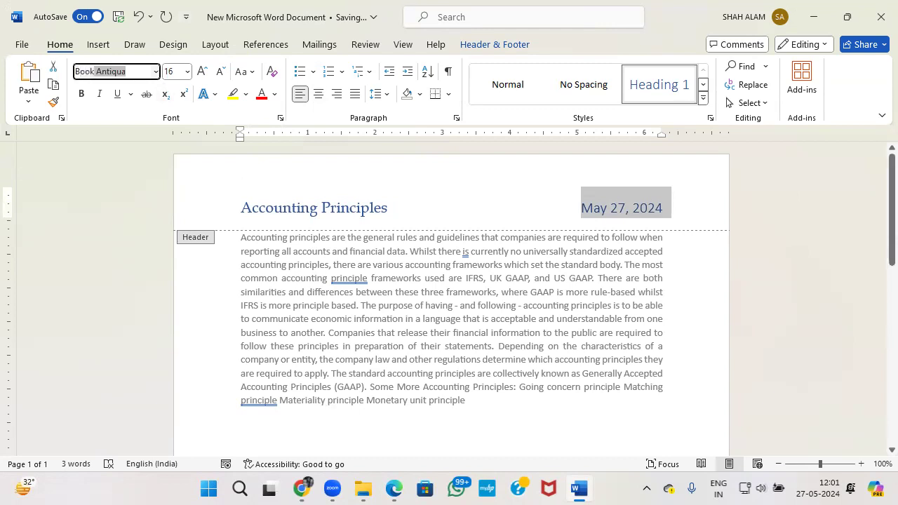
key(Return)
key(alt+Tab)
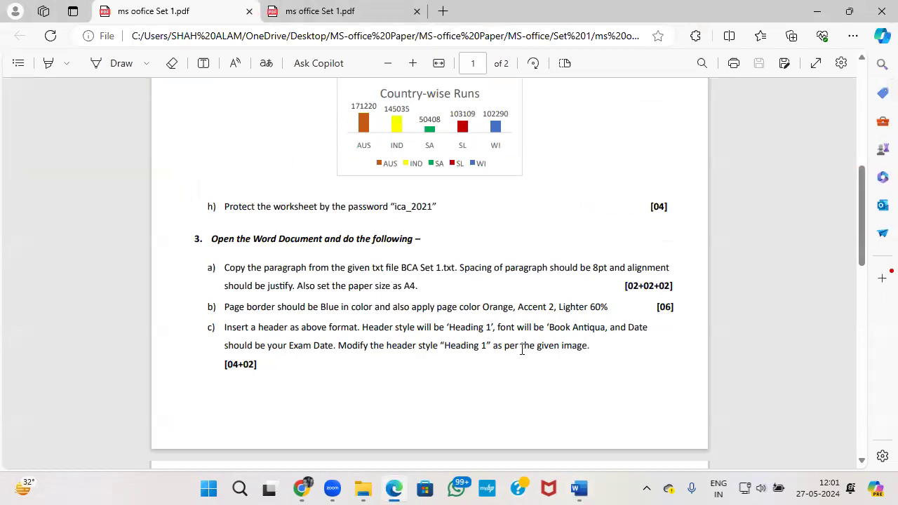
Scroll the exam PDF to review the header sample and the hexagon SmartArt example.
scroll(551, 345, down, 5)
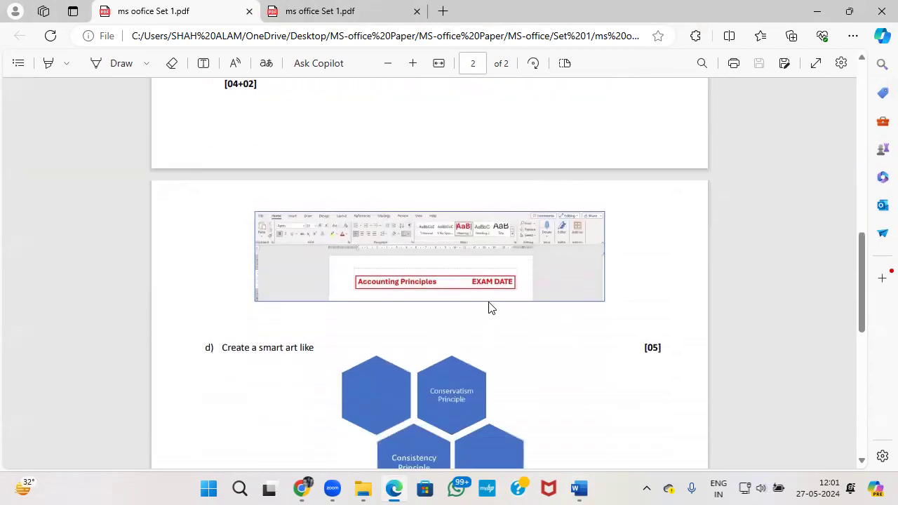
key(alt+Tab)
key(alt+Tab)
key(alt+Tab)
key(alt+Tab)
scroll(421, 288, up, 2)
scroll(261, 276, down, 2)
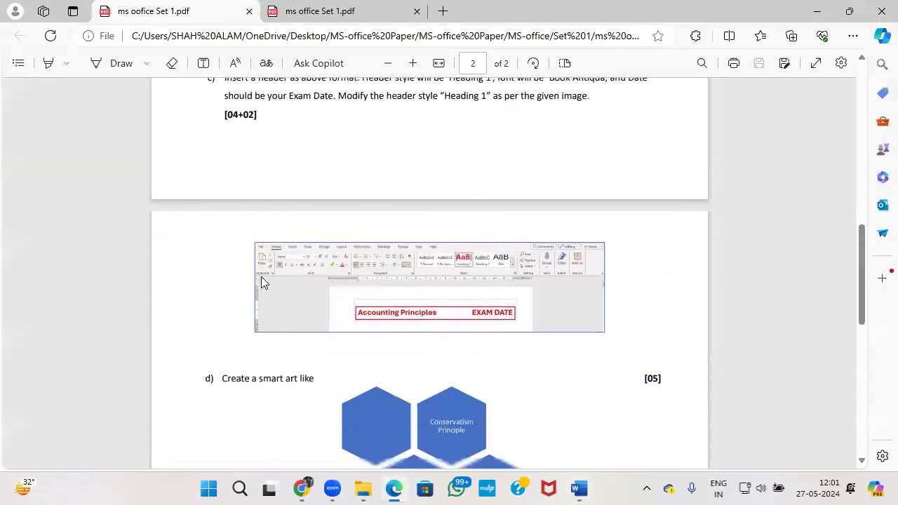
scroll(316, 274, up, 1)
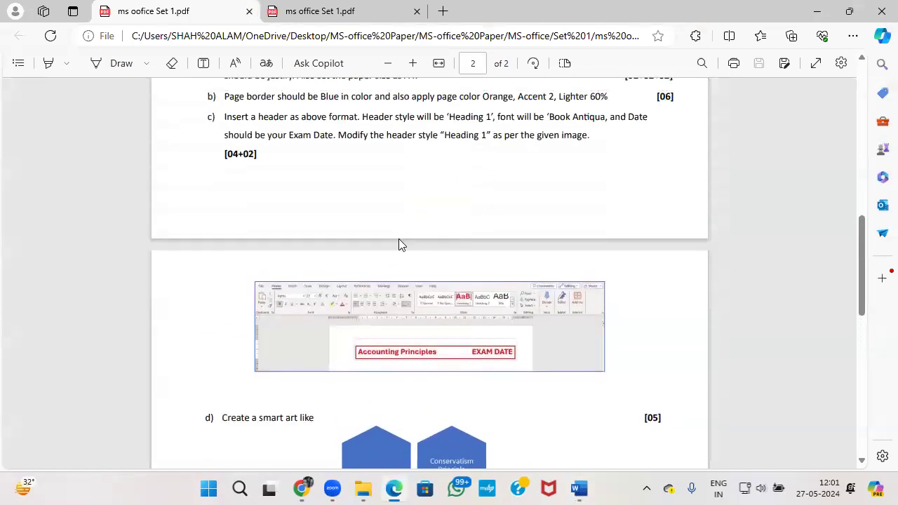
scroll(398, 245, down, 3)
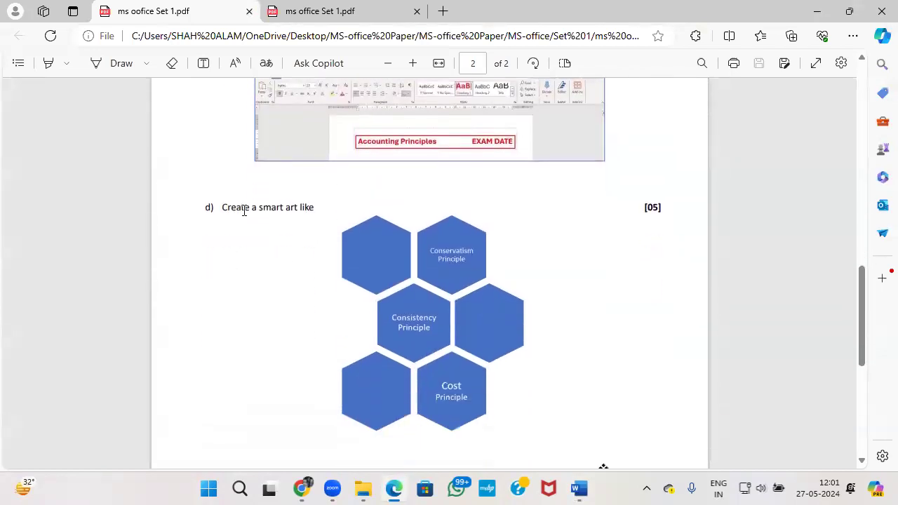
key(alt+Tab)
key(alt+Tab)
scroll(420, 291, down, 3)
scroll(410, 318, up, 2)
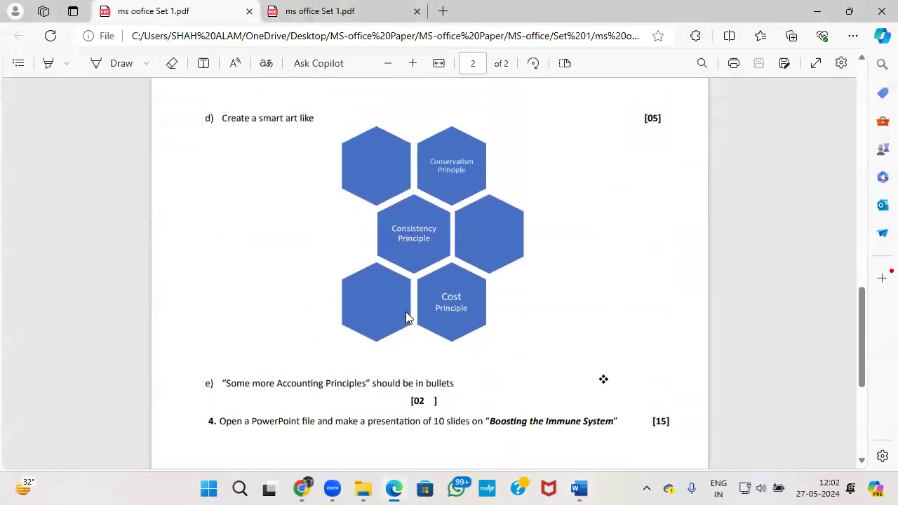
key(alt+Tab)
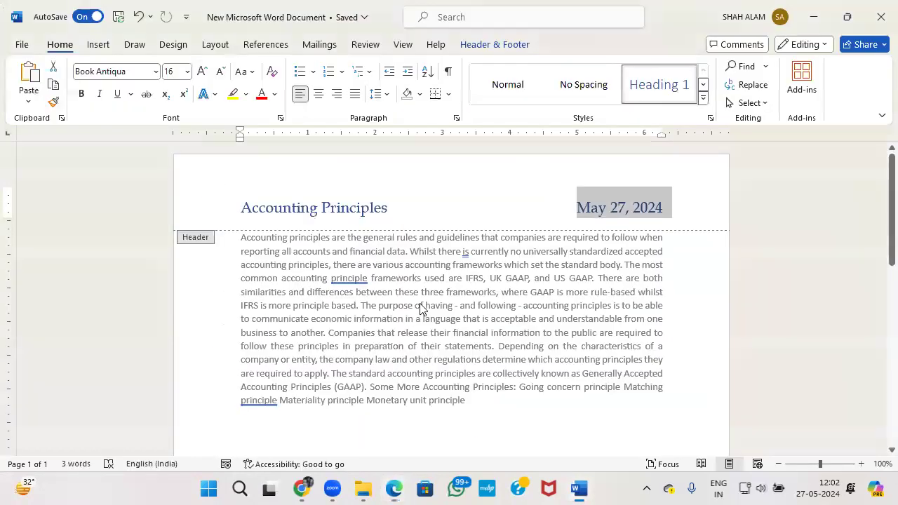
Leave the header and open the SmartArt graphic chooser from the Insert tab.
scroll(421, 304, down, 3)
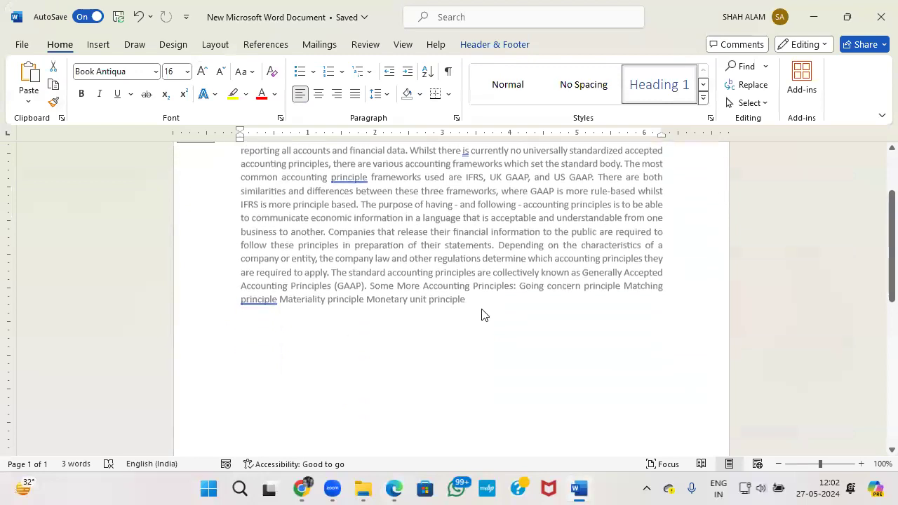
double_click(483, 308)
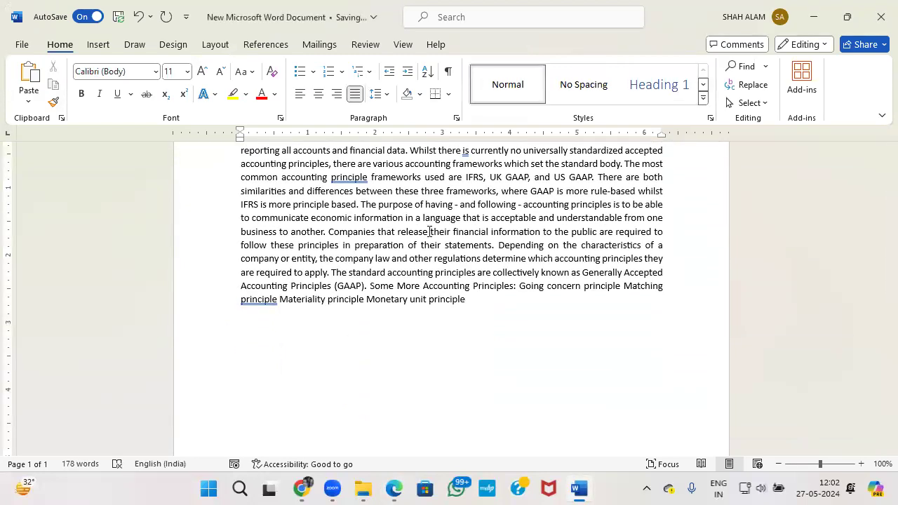
click(102, 46)
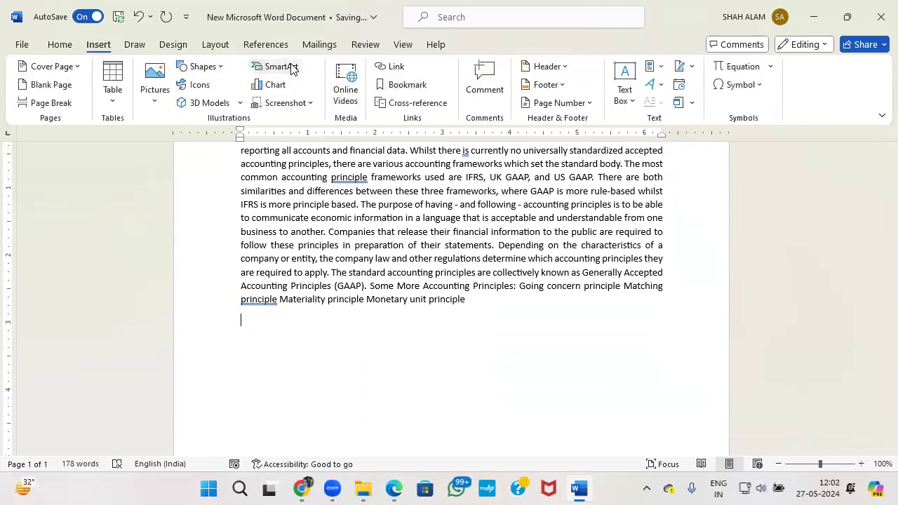
click(284, 67)
Browse the Relationship, Hierarchy, Matrix, Cycle and Process SmartArt categories.
click(258, 225)
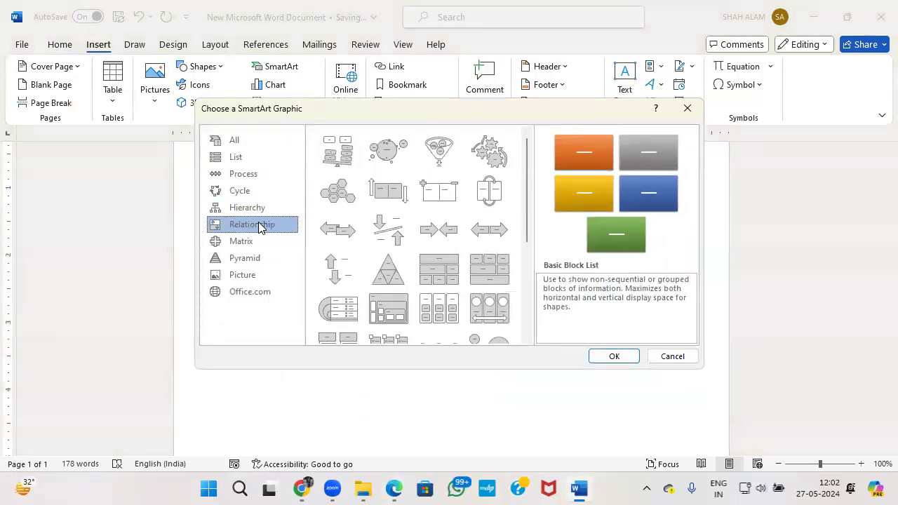
click(254, 210)
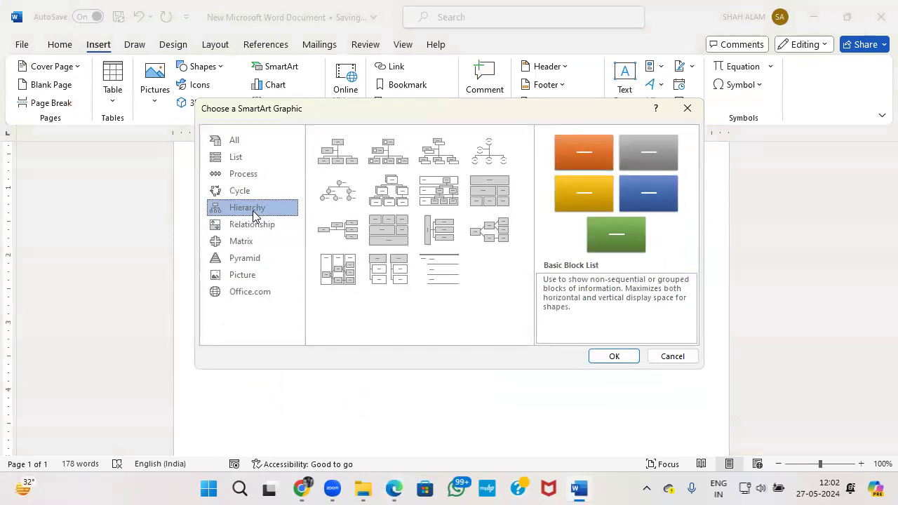
click(245, 242)
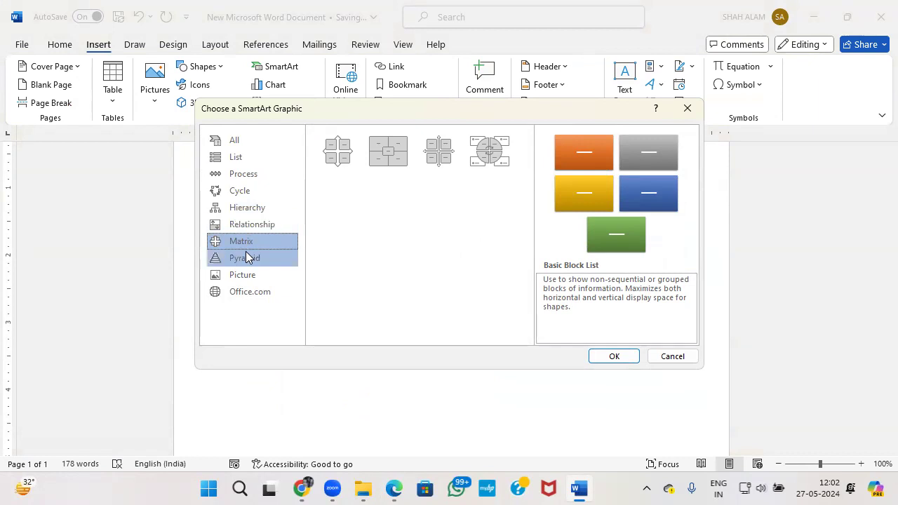
click(254, 230)
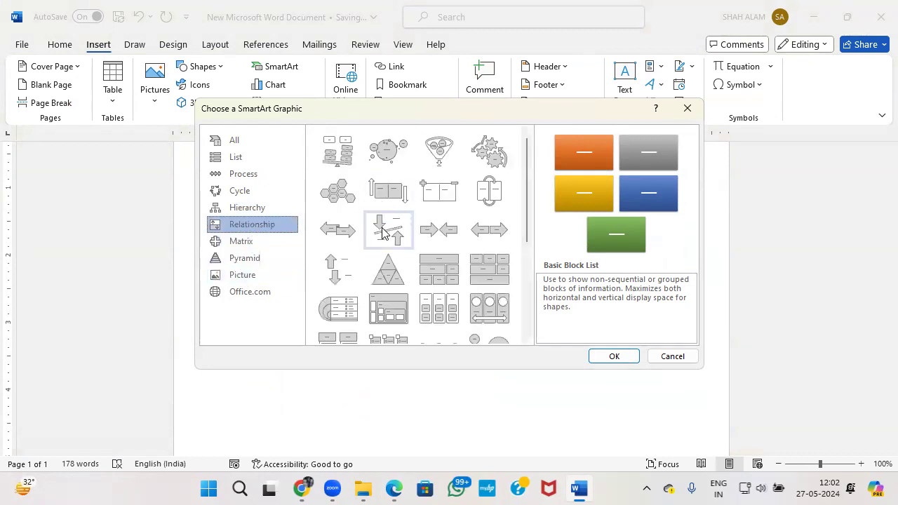
scroll(406, 237, down, 3)
scroll(406, 236, down, 2)
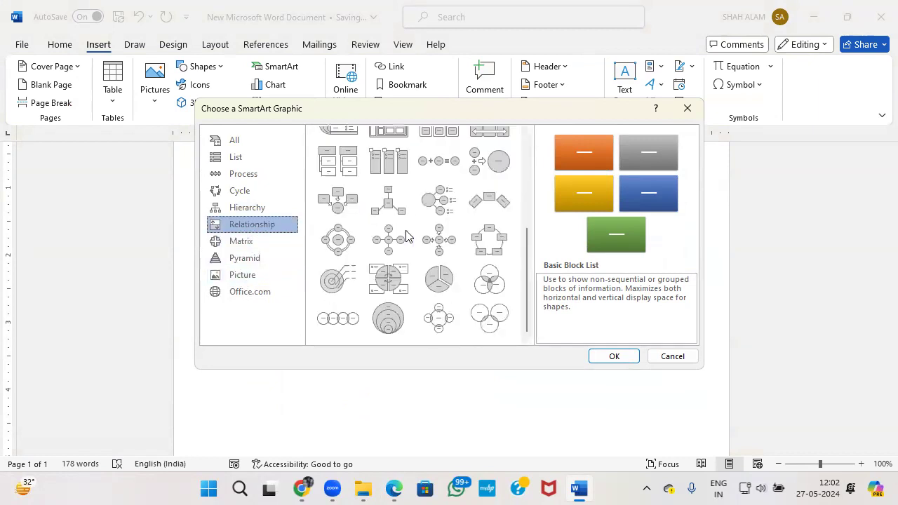
scroll(405, 236, up, 3)
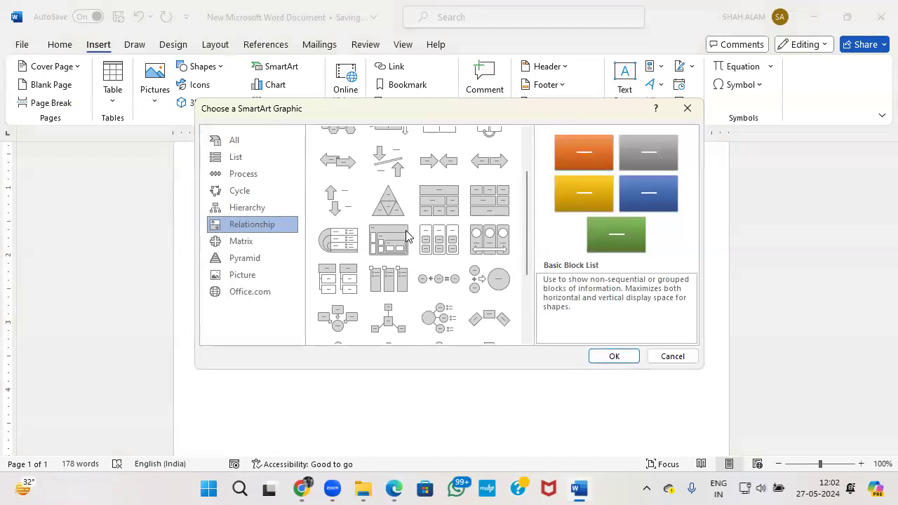
scroll(406, 237, up, 2)
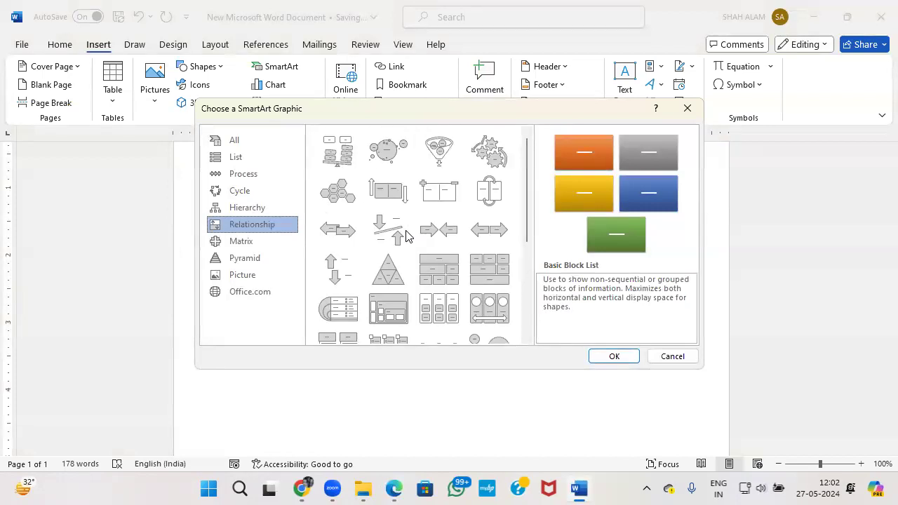
click(244, 191)
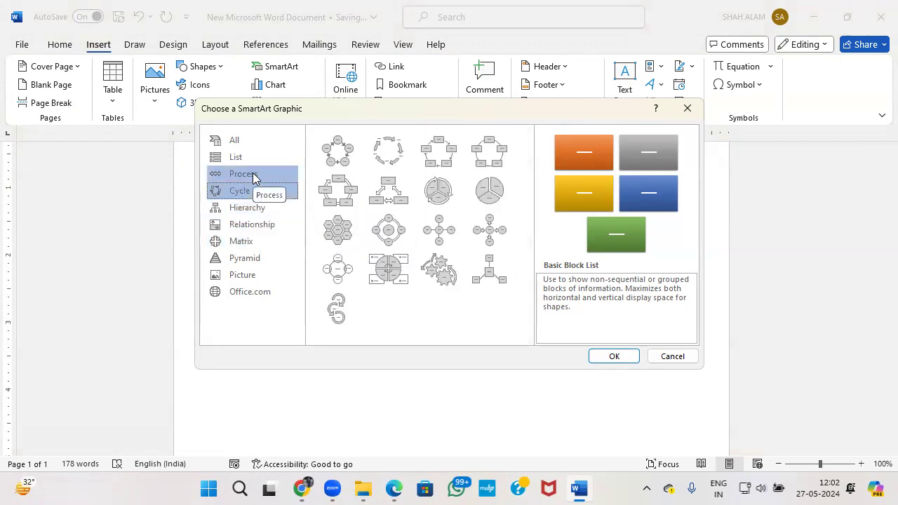
click(253, 177)
scroll(365, 195, down, 3)
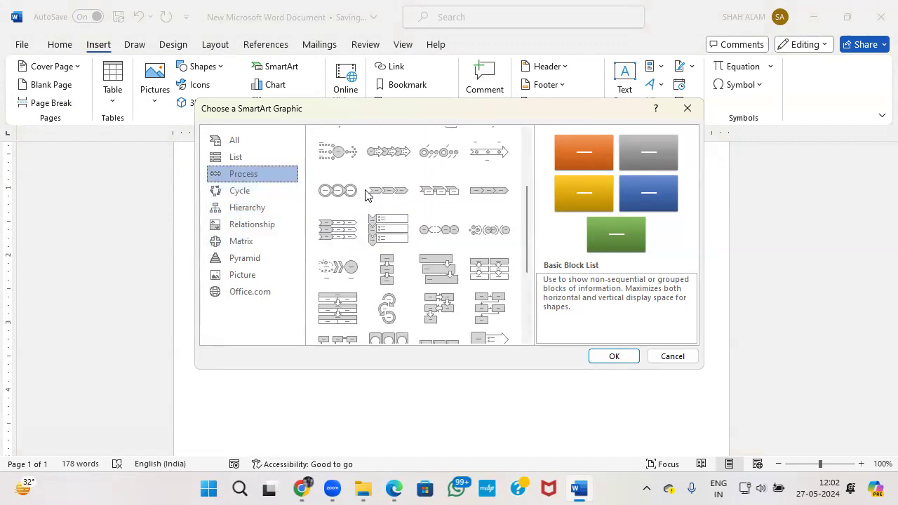
scroll(371, 205, up, 3)
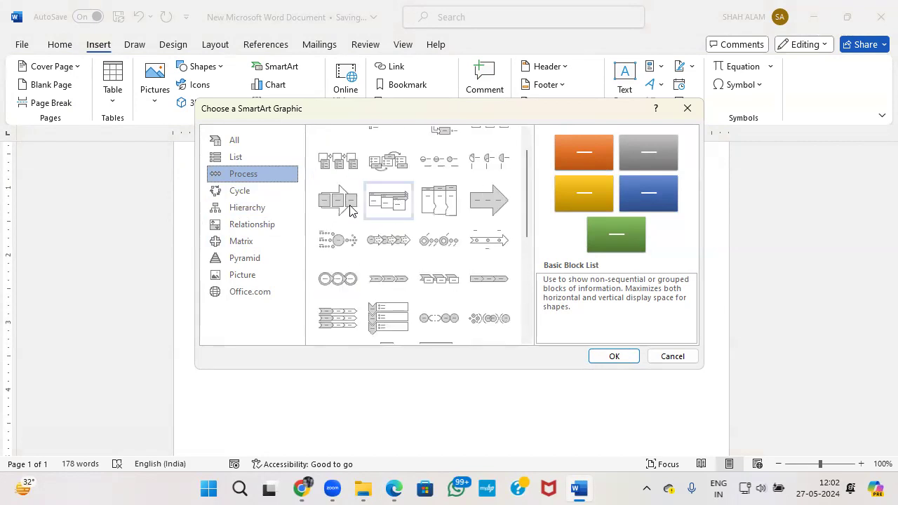
Insert the Alternating Hexagons layout from All, then compare it with the PDF example.
click(254, 140)
scroll(421, 214, down, 2)
scroll(372, 190, up, 3)
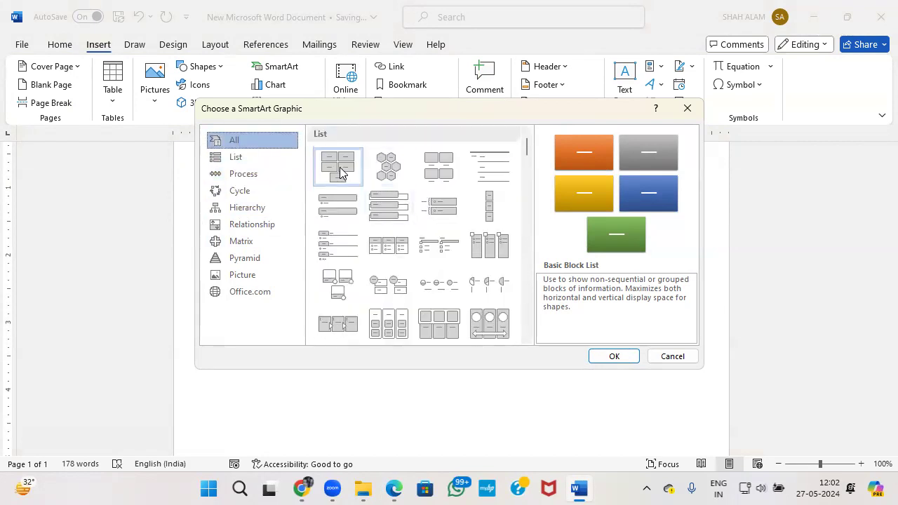
click(388, 174)
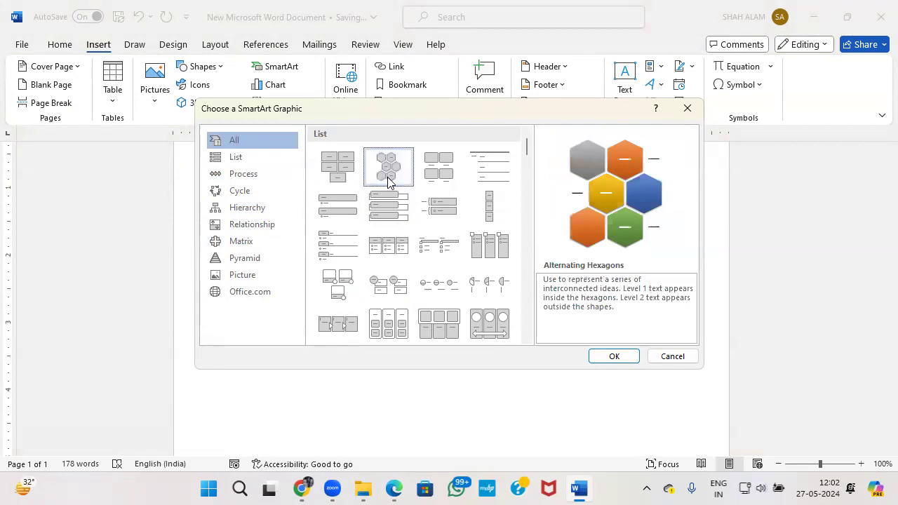
click(614, 356)
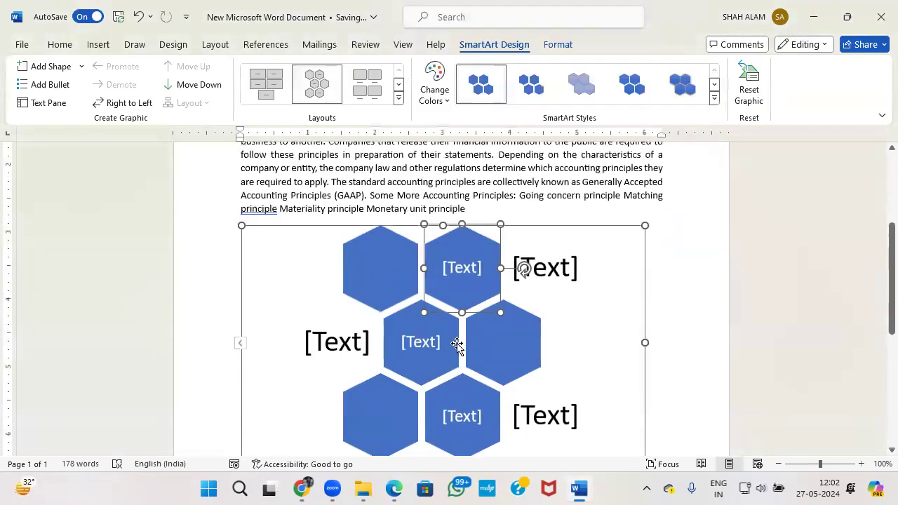
key(alt+Tab)
key(alt+Tab)
key(alt+Tab)
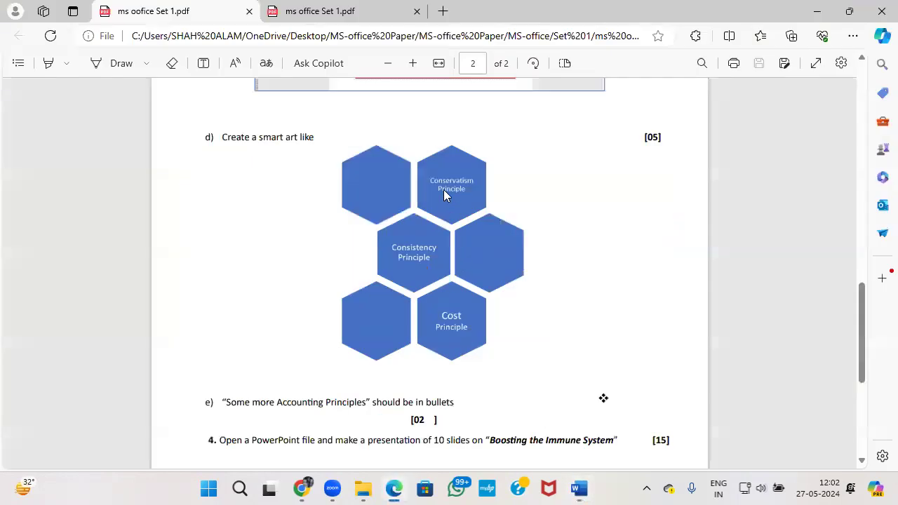
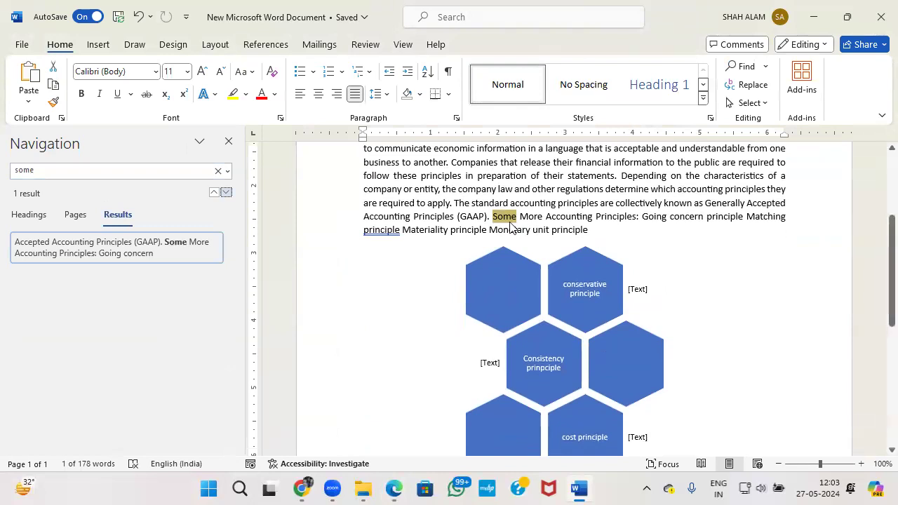
Apply bullets to the 'Some More Accounting Principles' paragraph in Word.
click(494, 217)
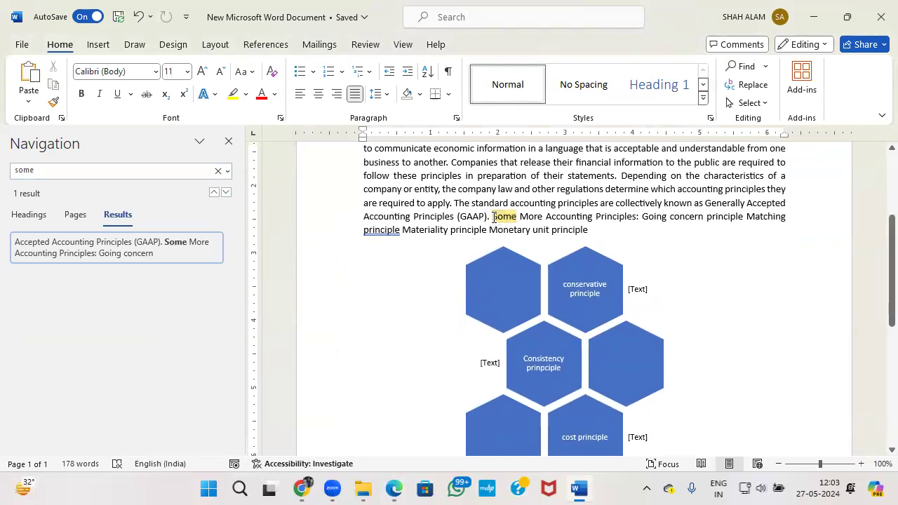
drag(494, 217, 636, 219)
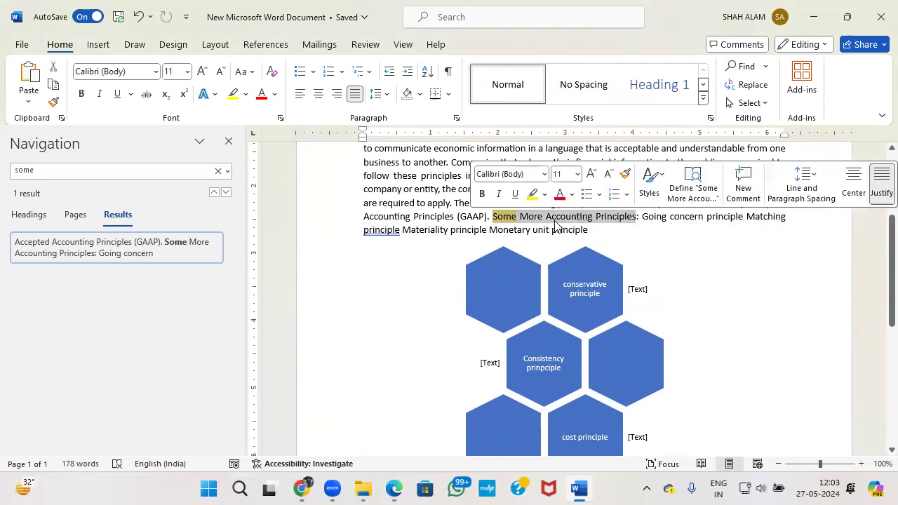
click(299, 70)
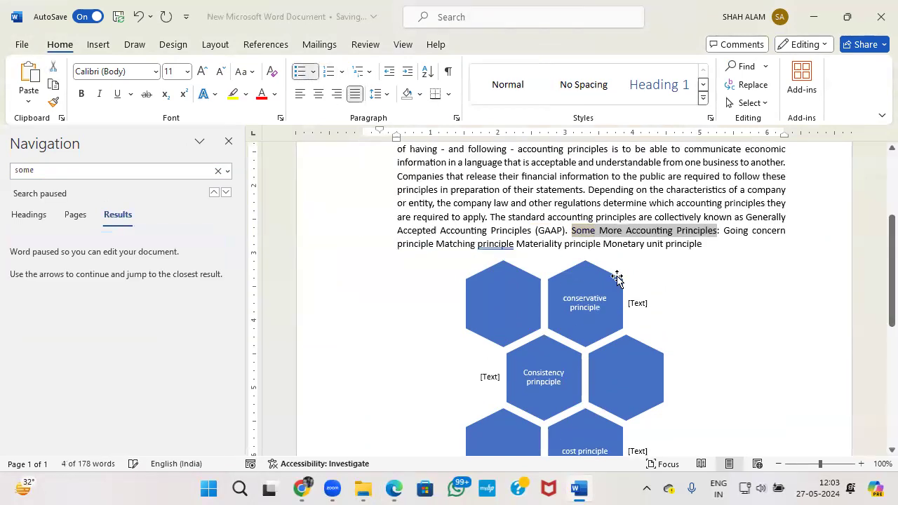
Split Going concern, Matching, Materiality and Monetary unit principles into separate bullets.
click(567, 236)
key(Return)
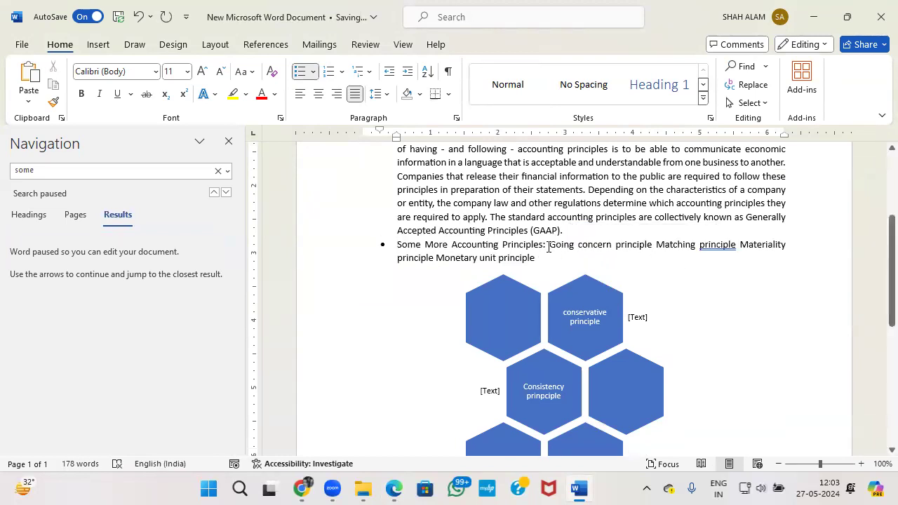
key(Return)
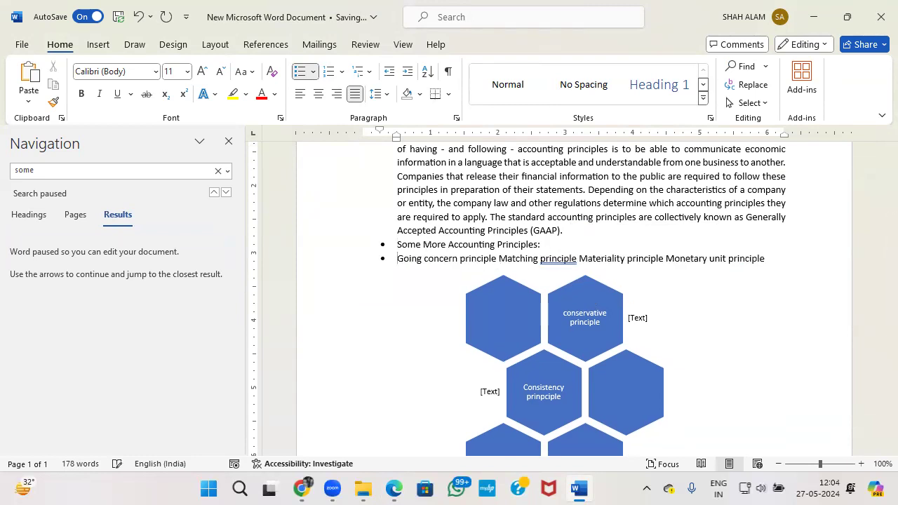
click(497, 258)
key(Return)
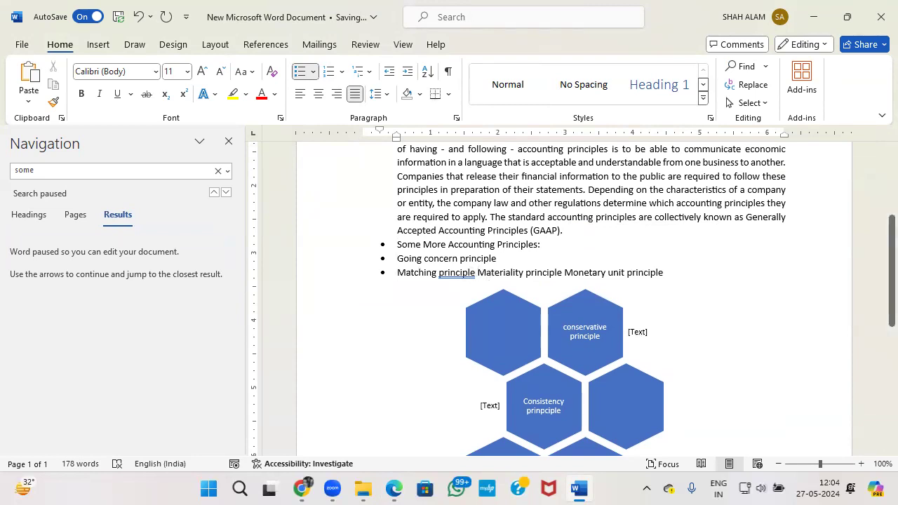
key(Return)
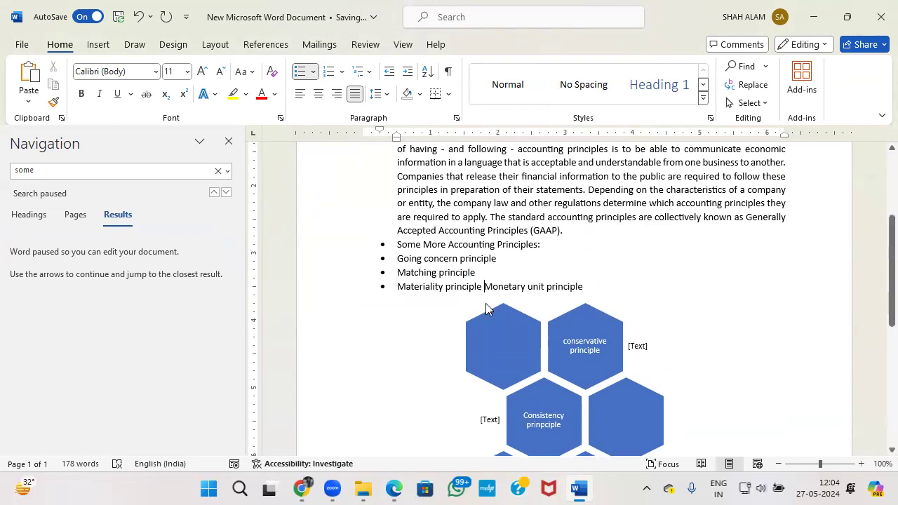
key(Return)
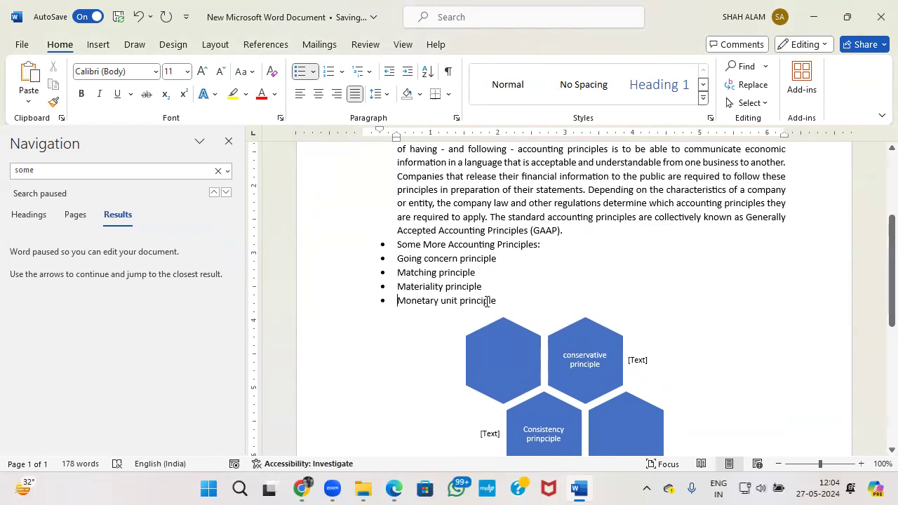
key(alt+Tab)
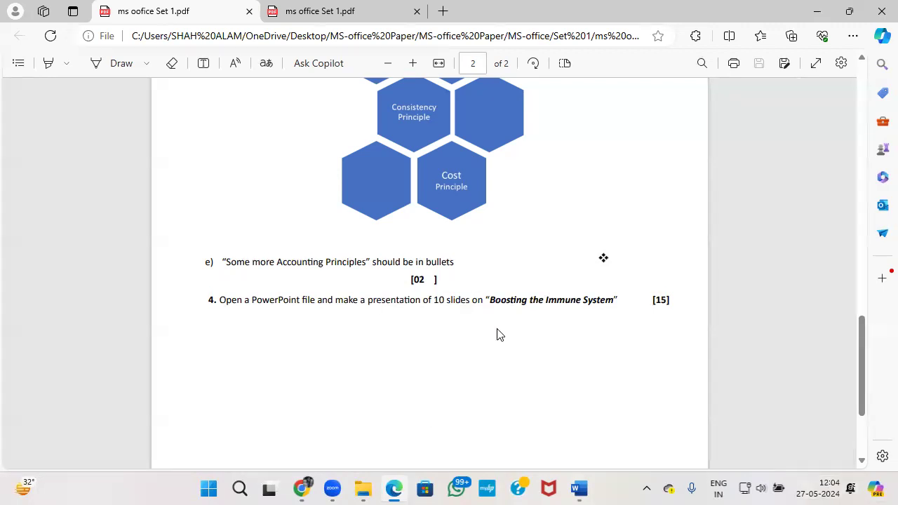
Close the Word document and bring up the Set 1 folder in File Explorer.
key(alt+Tab)
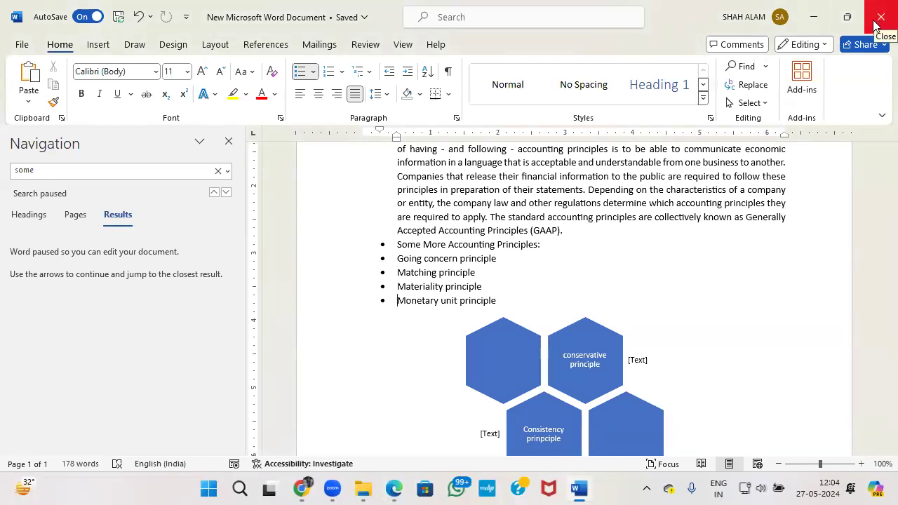
key(alt+F4)
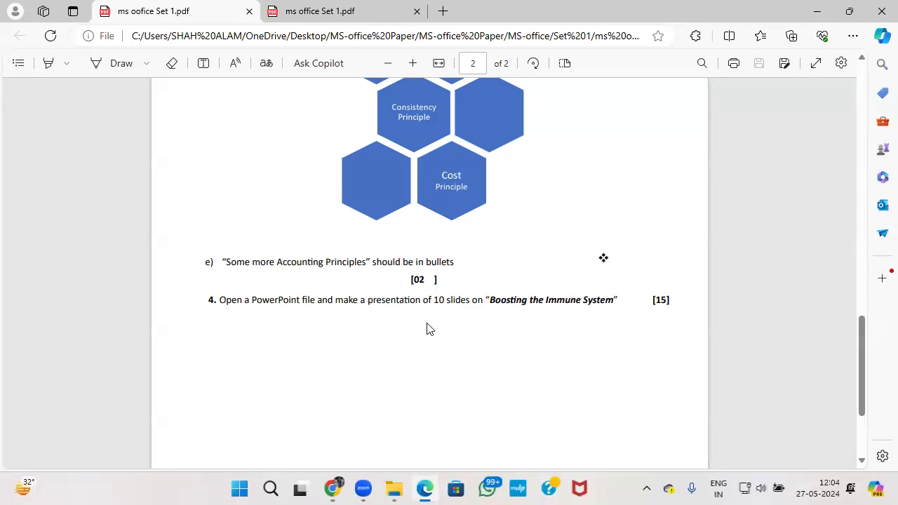
key(alt+Tab)
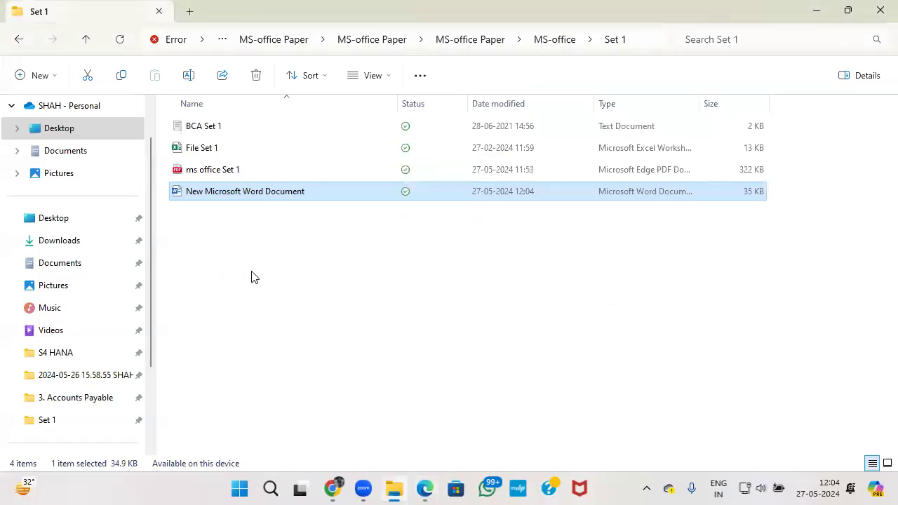
Create a new PowerPoint presentation with the default name in Set 1 and open it.
right_click(253, 302)
mouse_move(347, 219)
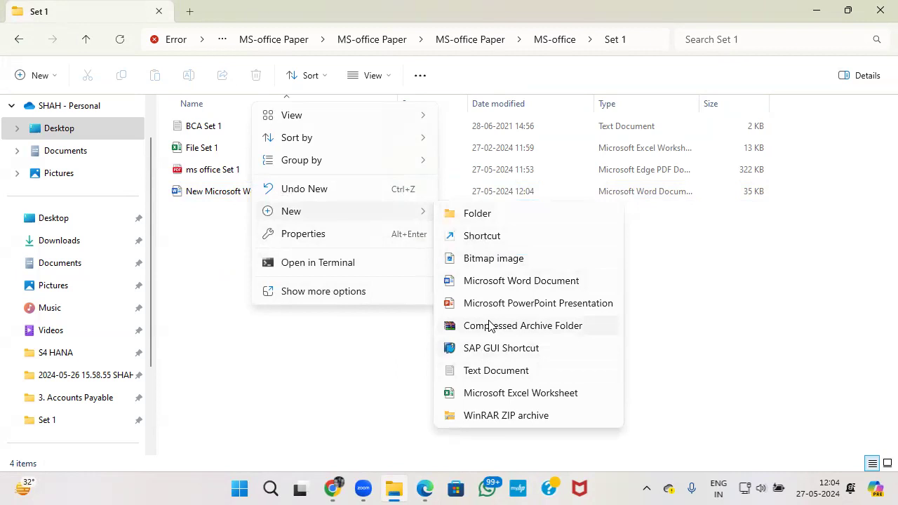
click(503, 305)
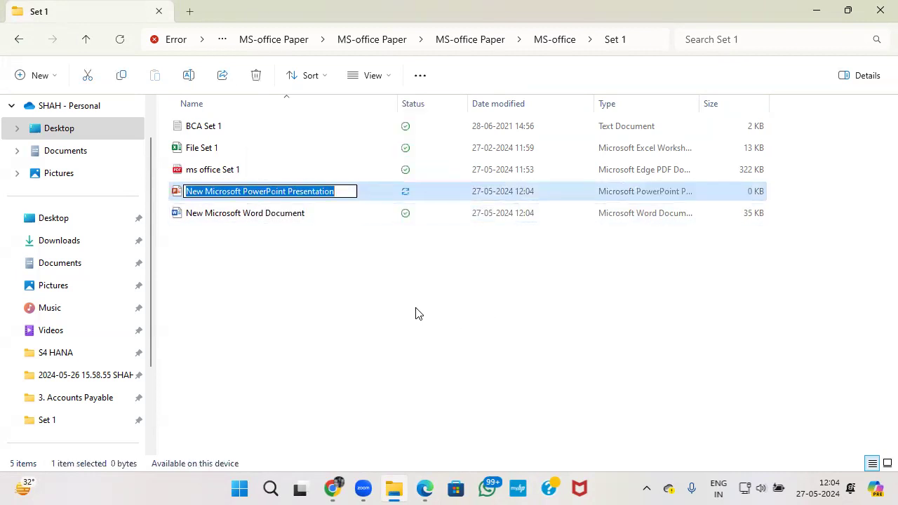
key(Return)
double_click(313, 198)
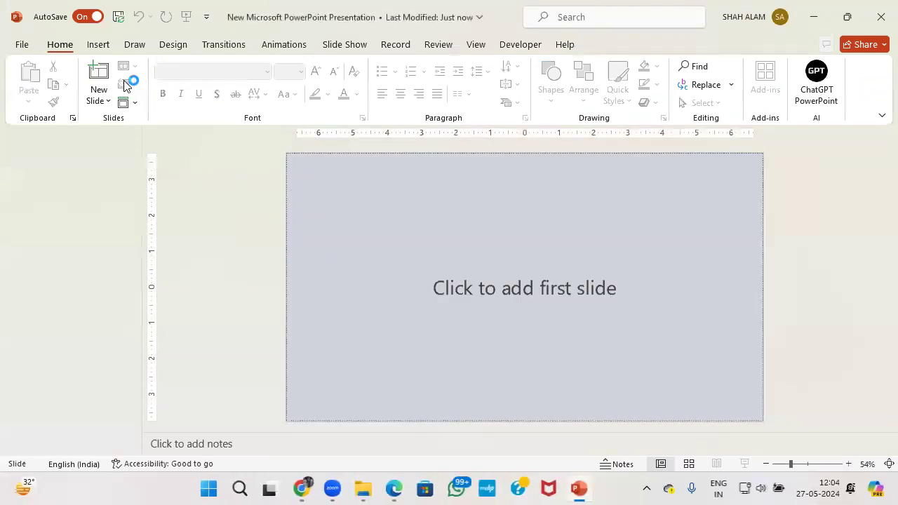
Add slide 1 titled 'Boosting the Immune System', copied from the exam PDF without the stray quote.
click(99, 74)
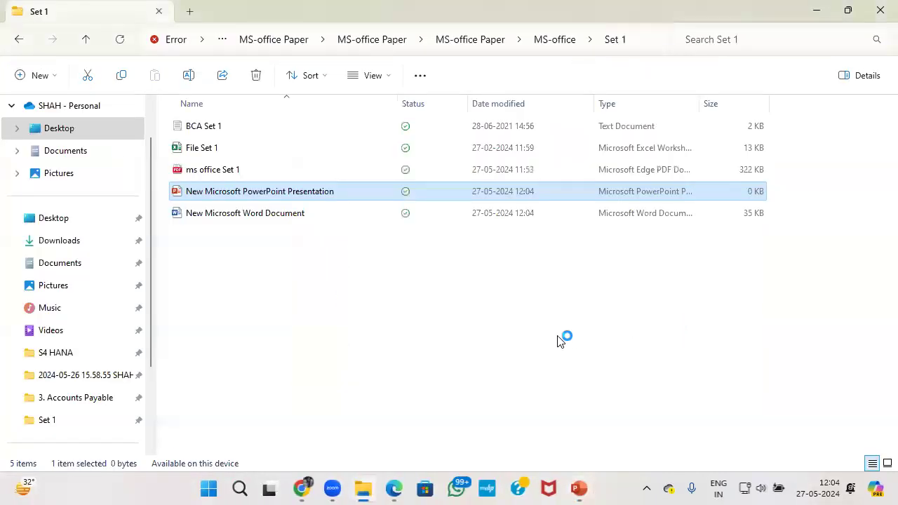
key(alt+Tab)
key(Tab)
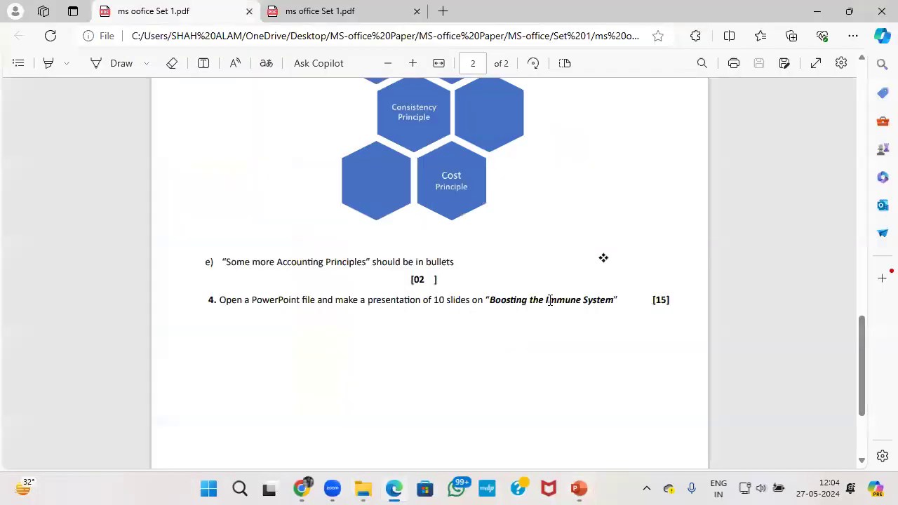
drag(489, 298, 603, 294)
key(ctrl+c)
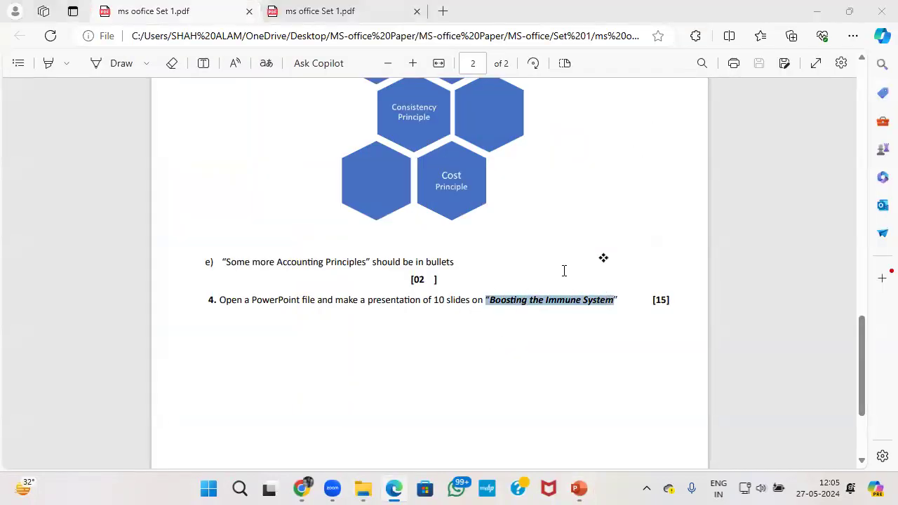
key(alt+Tab)
key(ctrl+v)
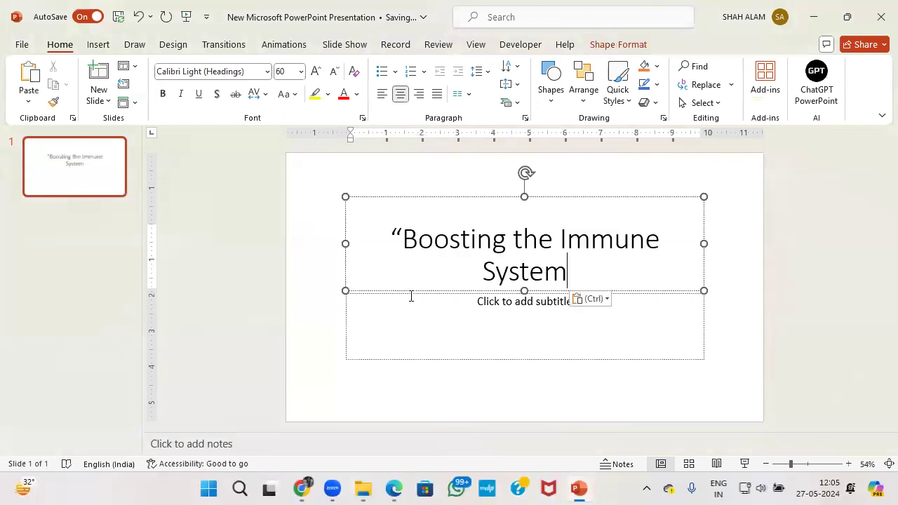
click(405, 239)
key(BackSpace)
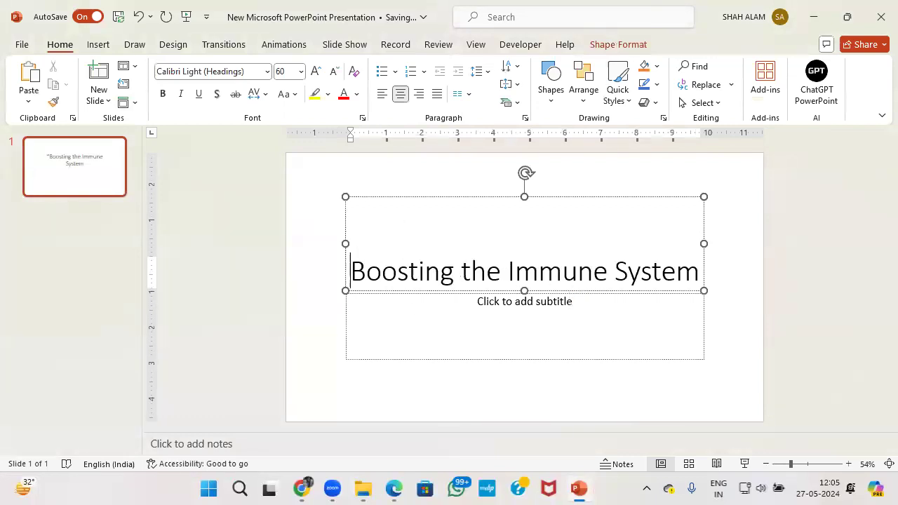
click(226, 336)
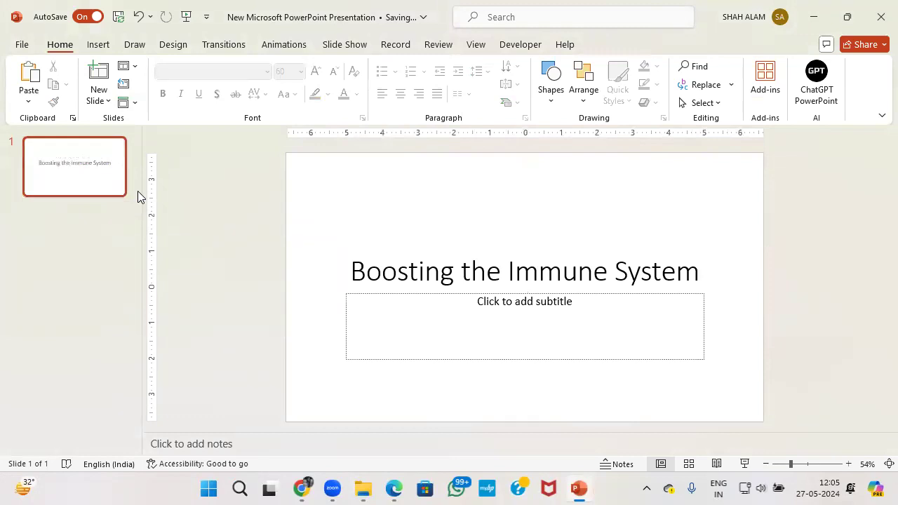
Add nine Title and Content slides for a 10-slide deck, then select slide 2.
click(102, 79)
click(103, 80)
click(102, 79)
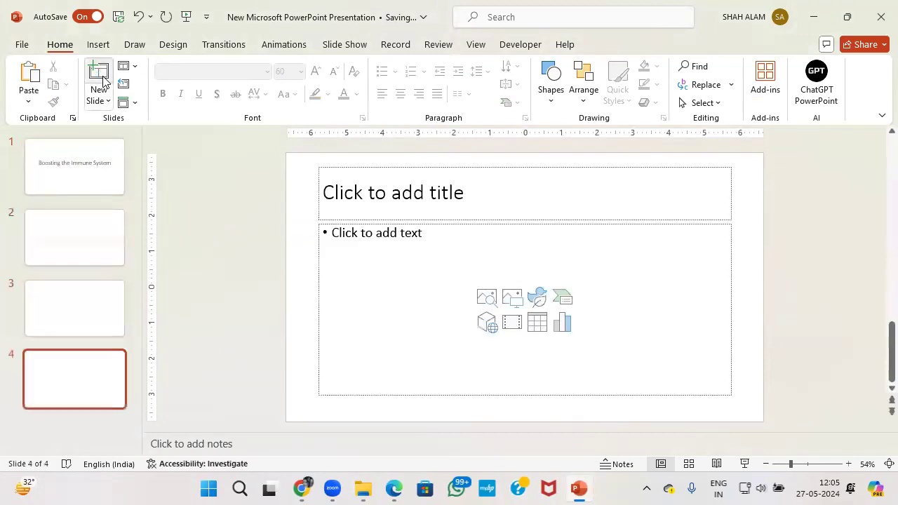
click(103, 79)
click(102, 80)
click(102, 79)
click(103, 79)
click(103, 79)
click(102, 80)
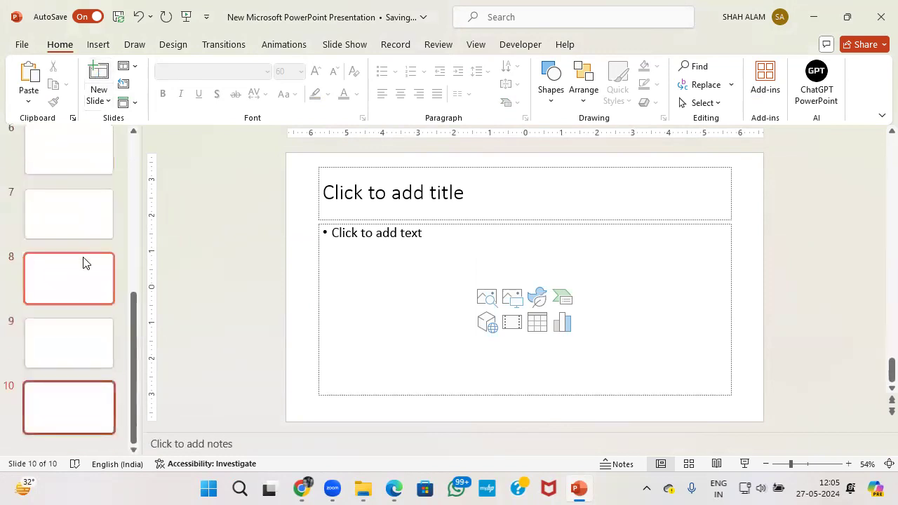
scroll(82, 263, up, 5)
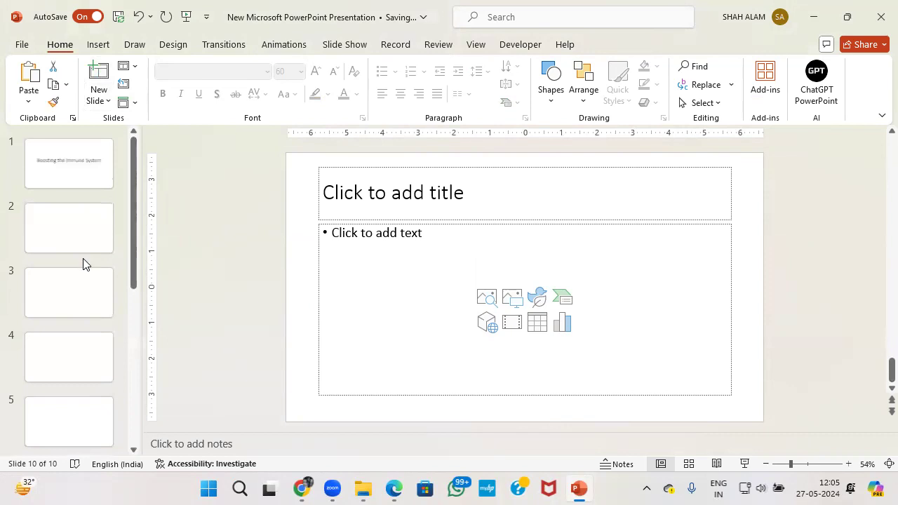
click(86, 246)
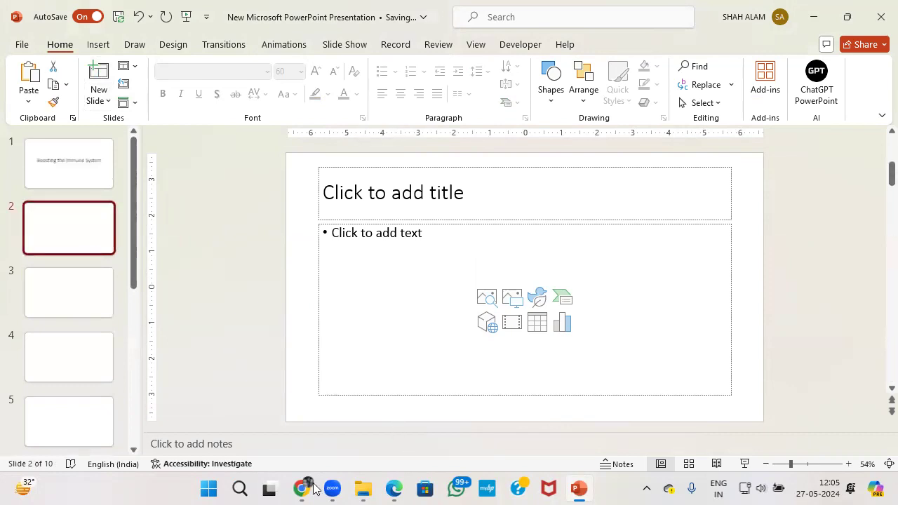
Search Google for 'Boosting the Immune System' in a new Chrome tab.
mouse_move(311, 490)
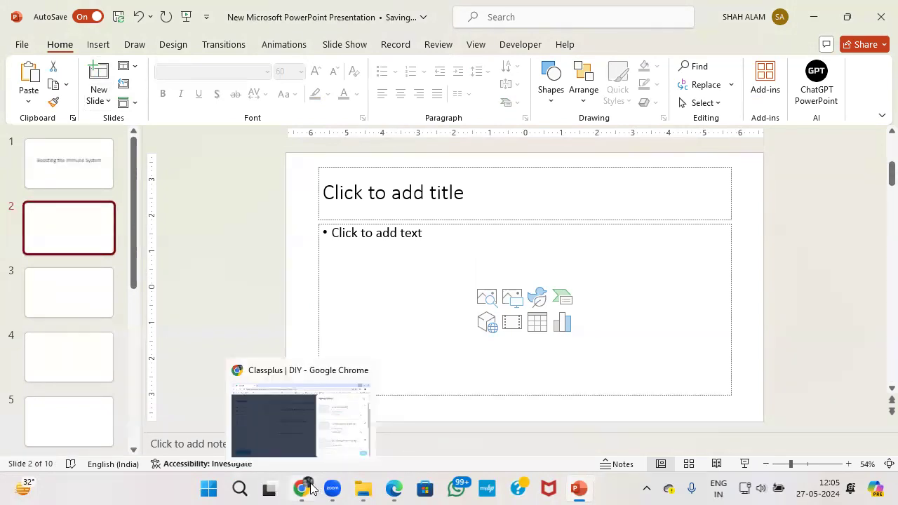
click(311, 490)
click(203, 14)
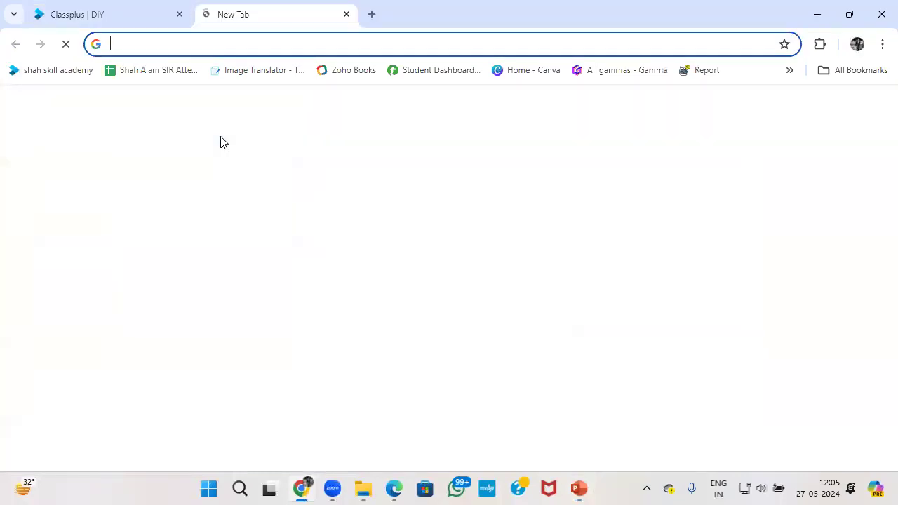
click(344, 306)
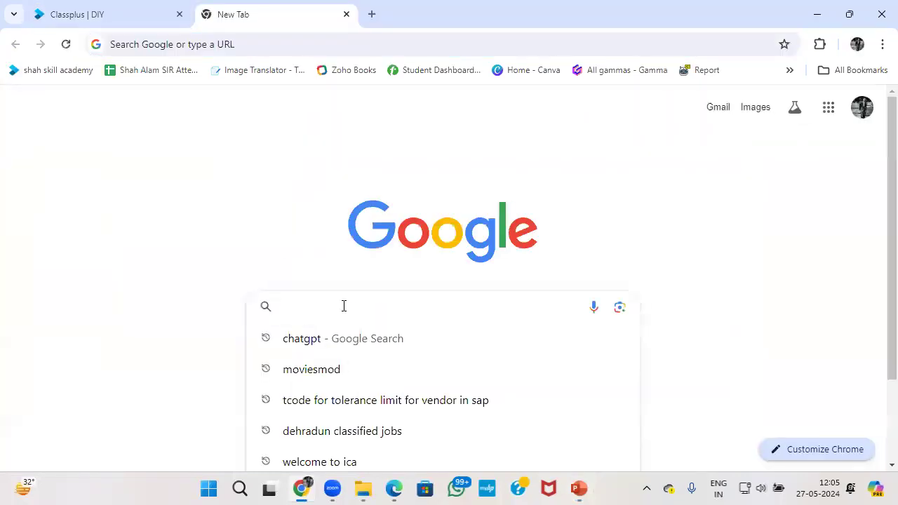
key(ctrl+v)
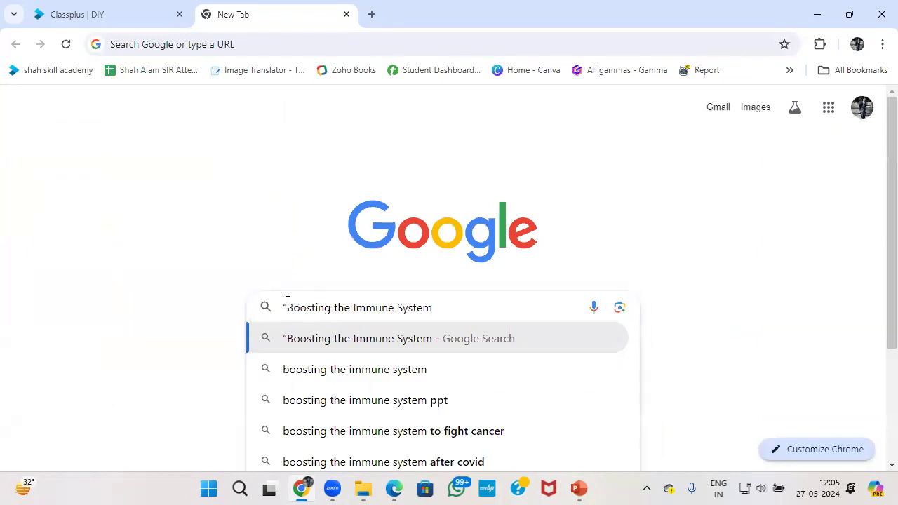
key(Return)
Expand and select the first People also ask question, 'How can I boost my immune system very fast?'.
scroll(303, 322, down, 2)
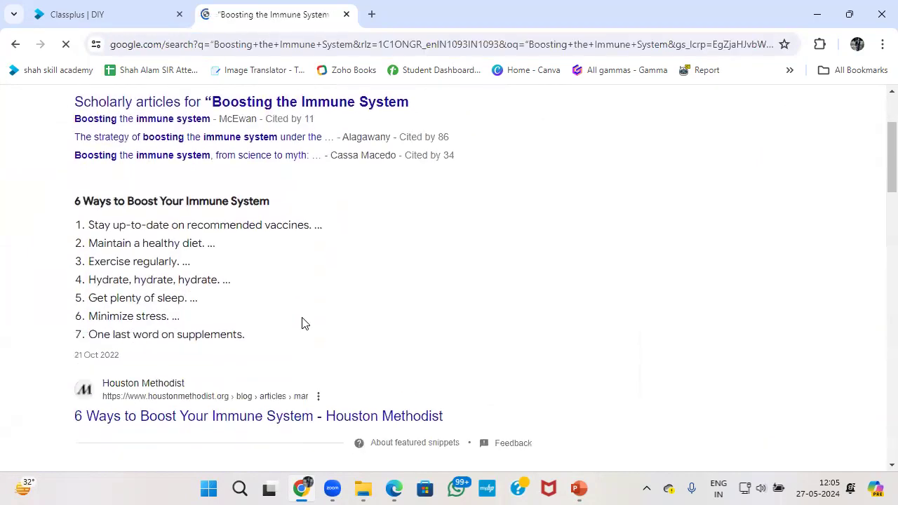
scroll(304, 322, down, 3)
scroll(313, 335, up, 4)
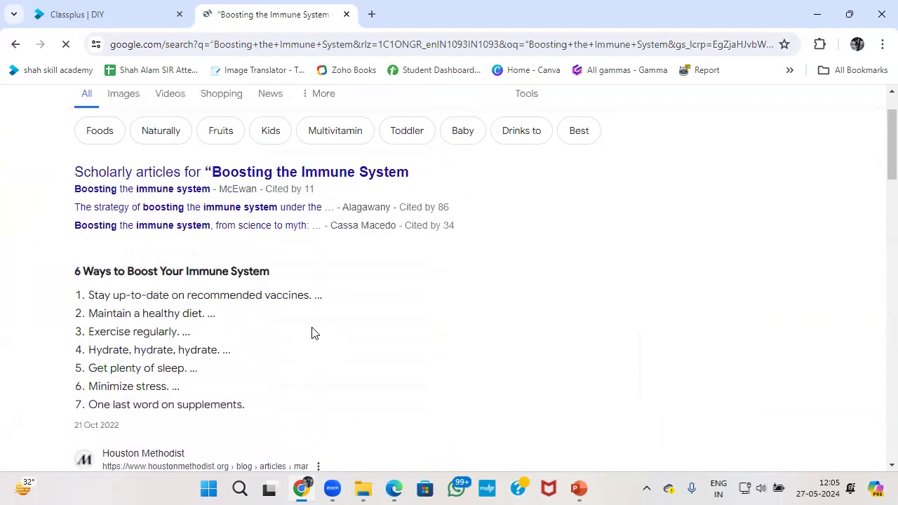
scroll(313, 334, down, 9)
scroll(311, 331, up, 3)
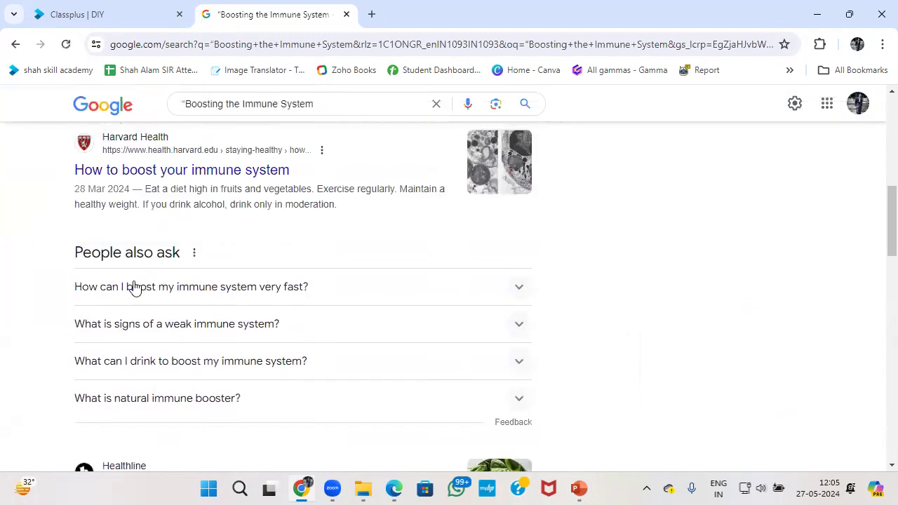
scroll(193, 295, down, 1)
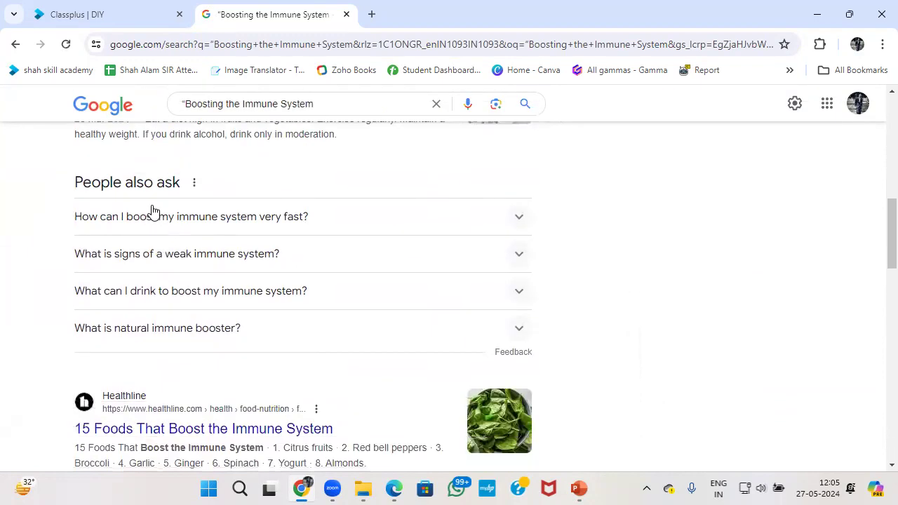
click(518, 223)
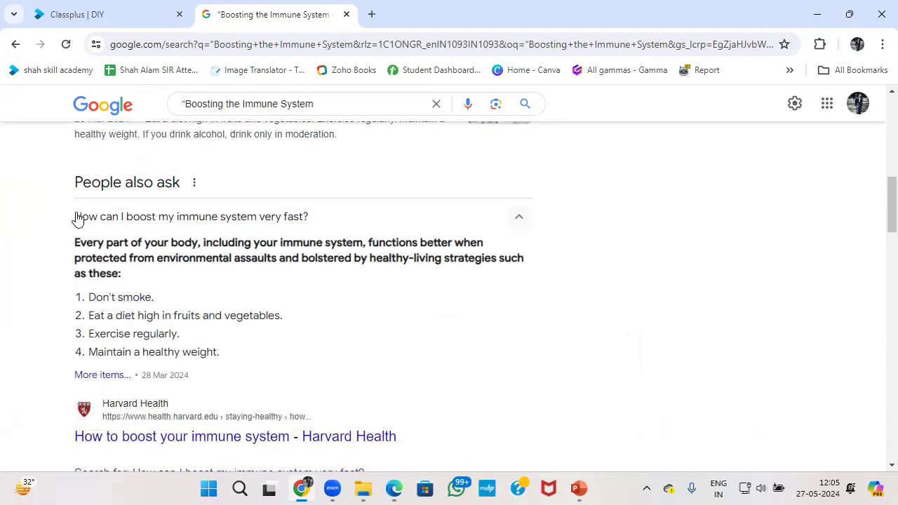
drag(77, 223, 319, 229)
key(ctrl+c)
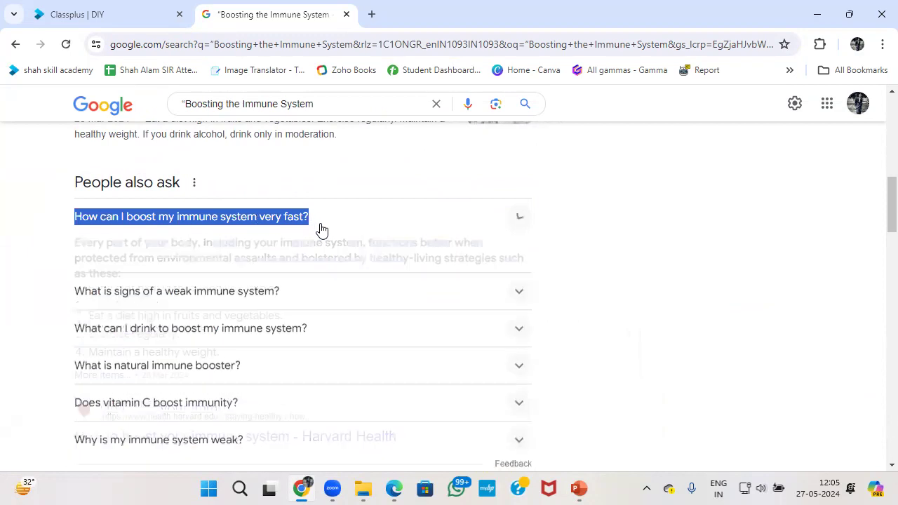
key(alt+Tab)
Fill slide 2 with the immune-boosting question as title and Google's answer list as body.
click(469, 195)
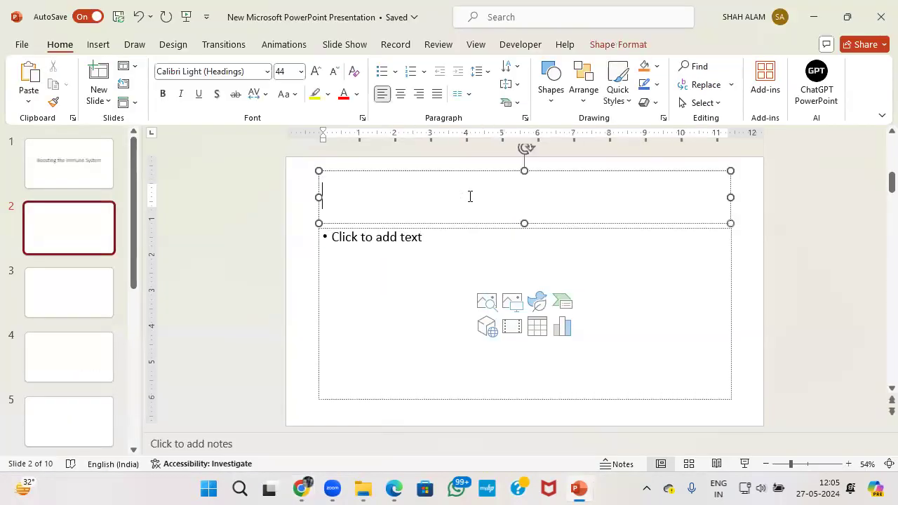
key(ctrl+v)
key(alt+Tab)
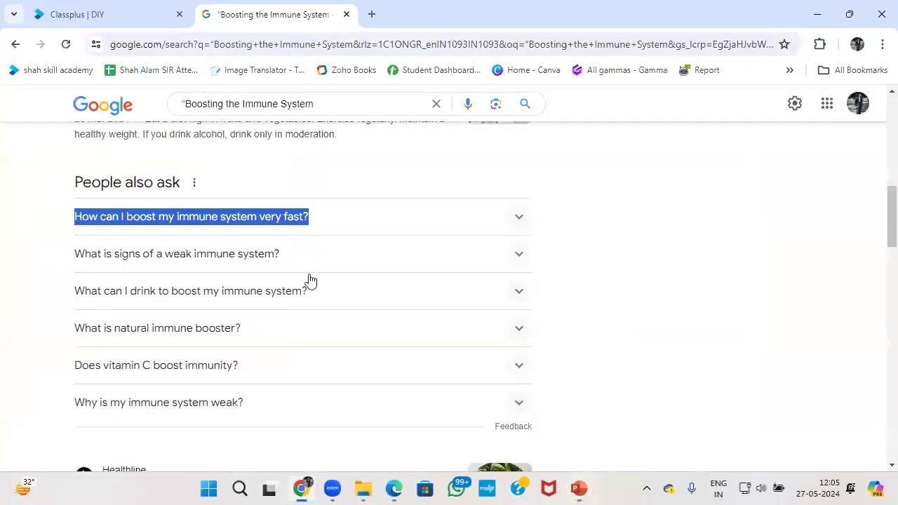
click(518, 223)
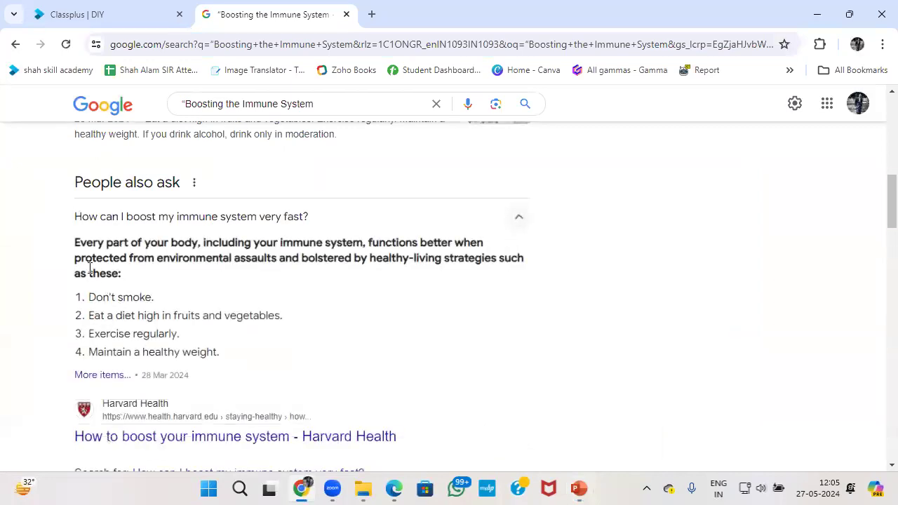
drag(82, 232, 238, 365)
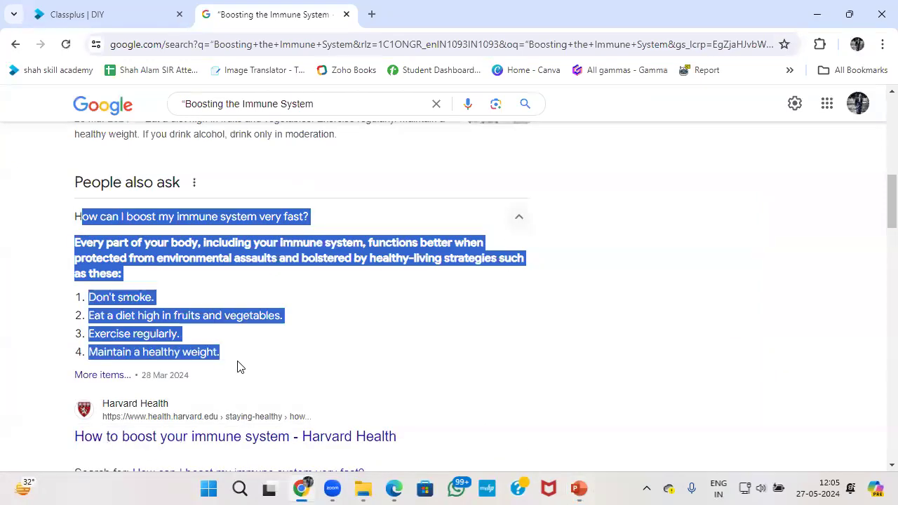
key(ctrl+c)
key(alt+Tab)
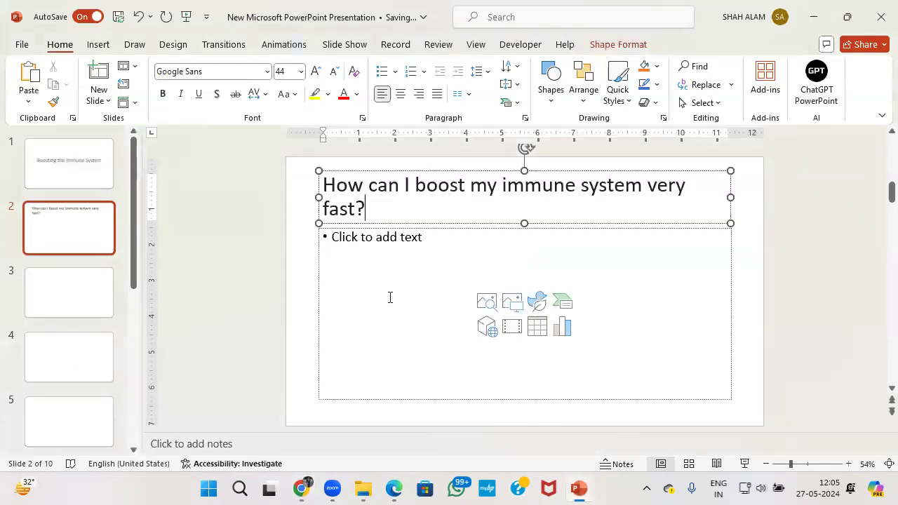
click(386, 249)
key(ctrl+v)
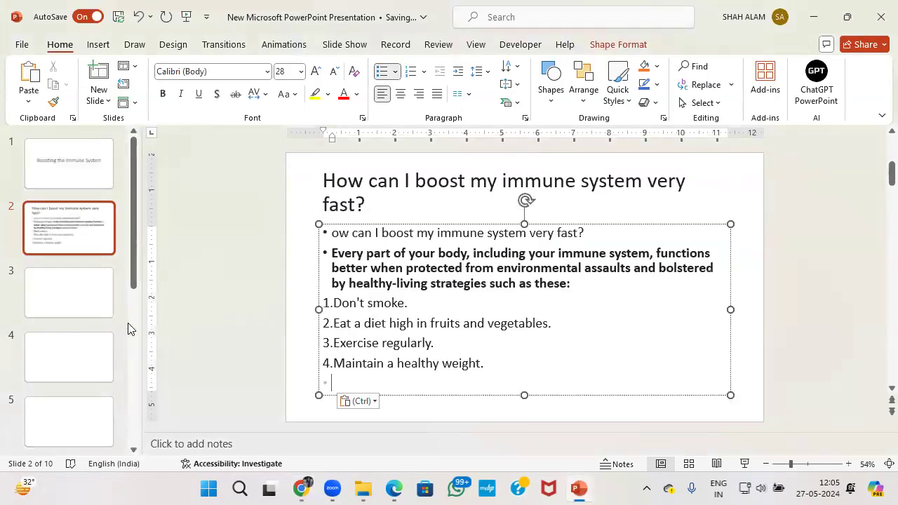
Select slide 3 and pick out the weak immune system question in Google's results.
click(94, 304)
key(alt+Tab)
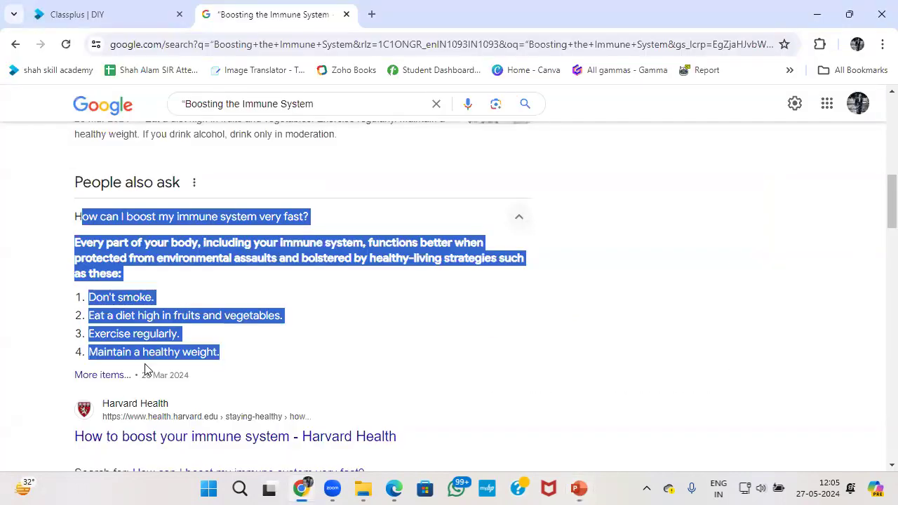
scroll(145, 370, down, 3)
click(520, 301)
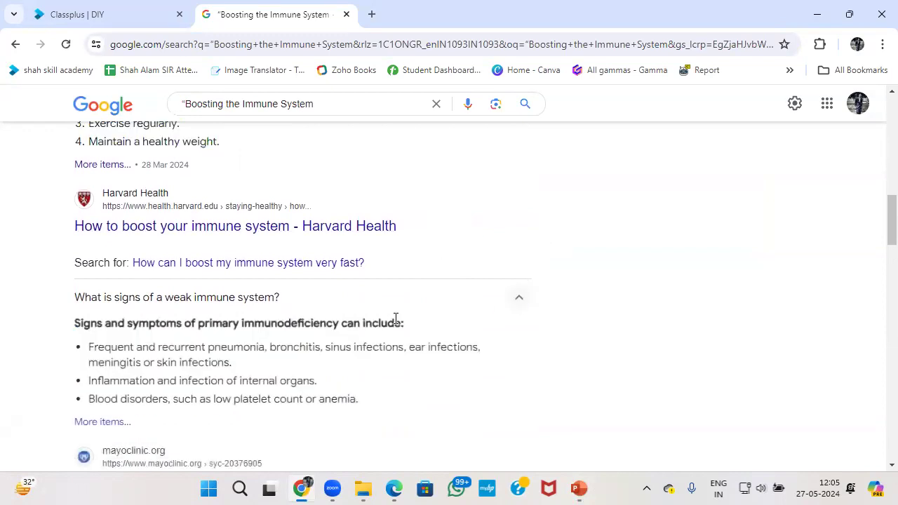
scroll(395, 317, down, 1)
drag(77, 228, 281, 234)
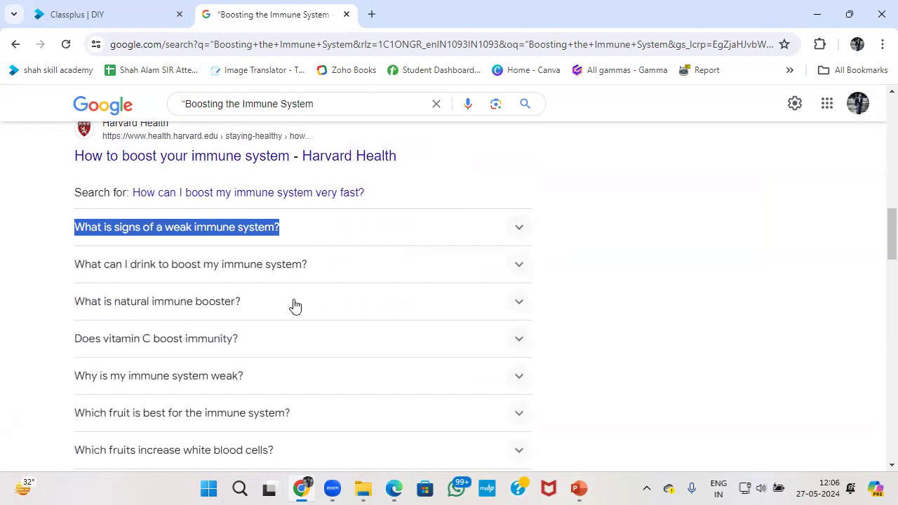
Give slide 3 the weak immune system question as title and its symptoms list as body.
key(alt+Tab)
click(403, 210)
key(ctrl+v)
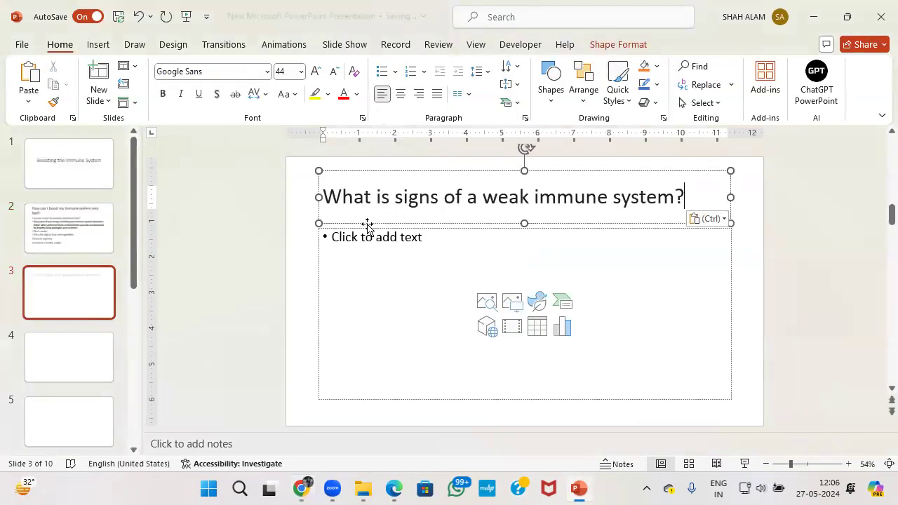
key(alt+Tab)
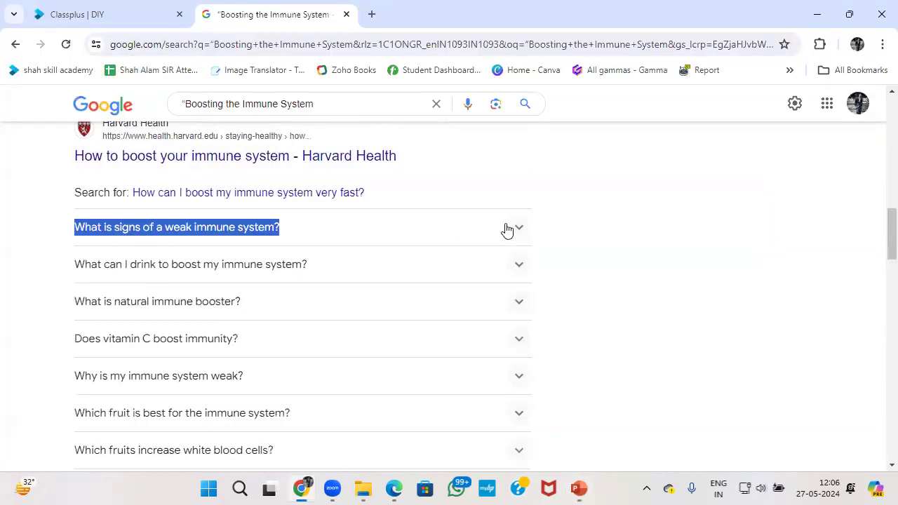
click(506, 231)
drag(71, 259, 391, 342)
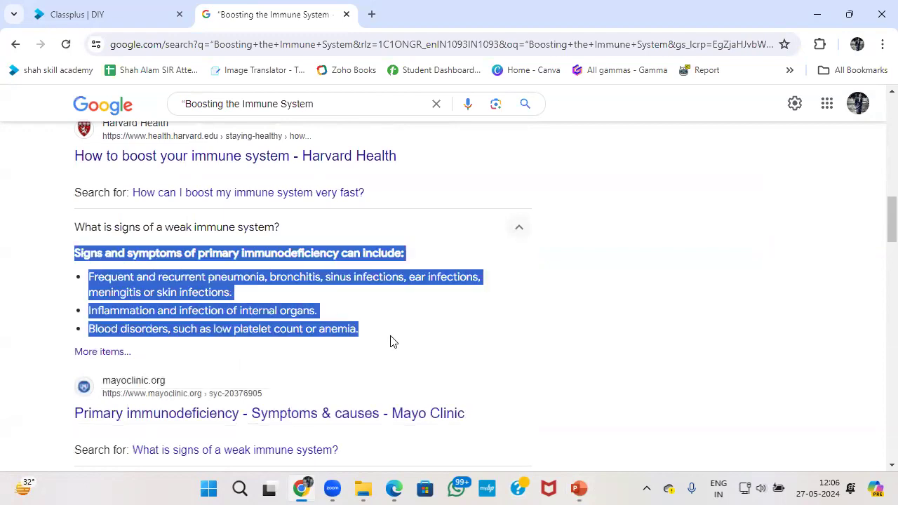
key(ctrl+c)
key(alt+Tab)
click(363, 259)
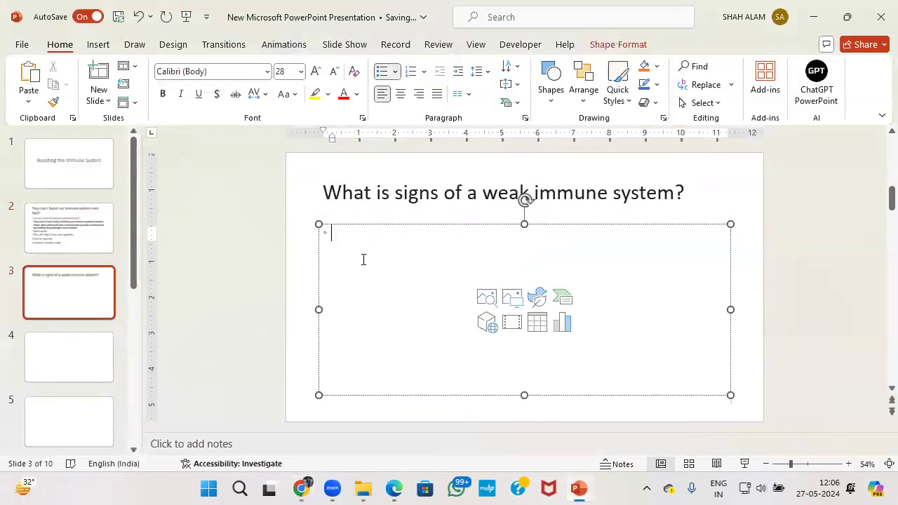
key(ctrl+v)
key(alt+Tab)
key(alt+Tab)
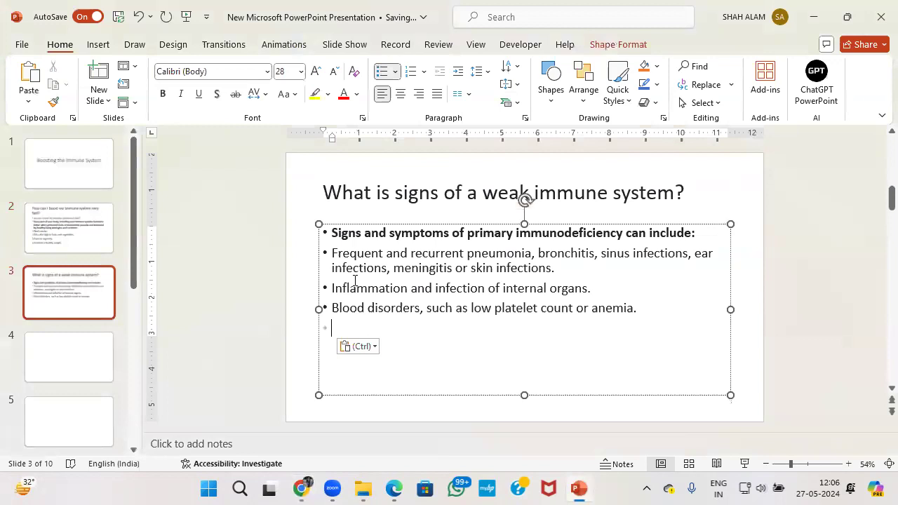
key(BackSpace)
key(alt+Tab)
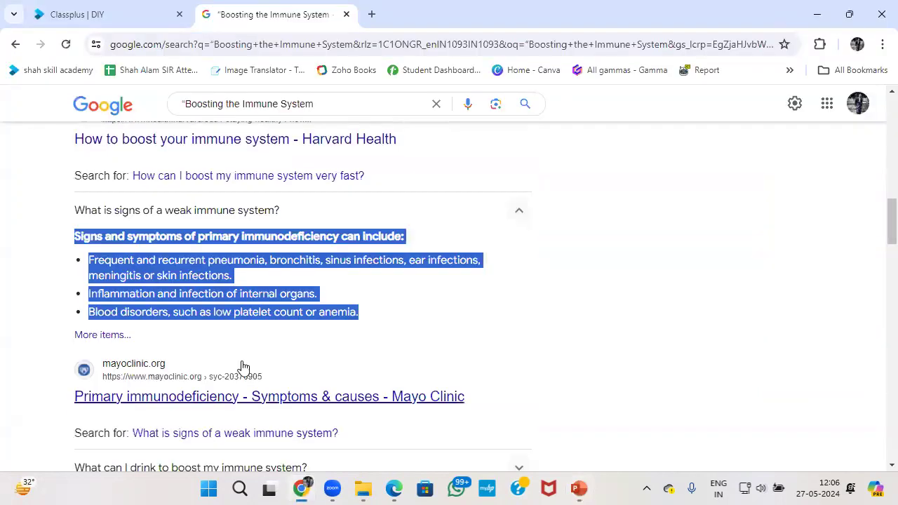
Copy 'What is signs of a weak immune system?' again and paste it as slide 4's title.
scroll(217, 287, down, 2)
scroll(274, 277, up, 2)
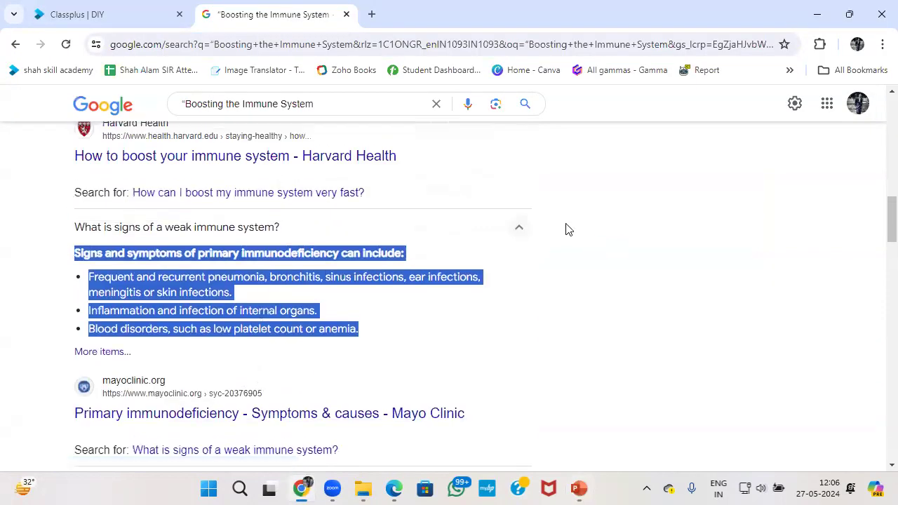
click(525, 237)
scroll(507, 255, down, 1)
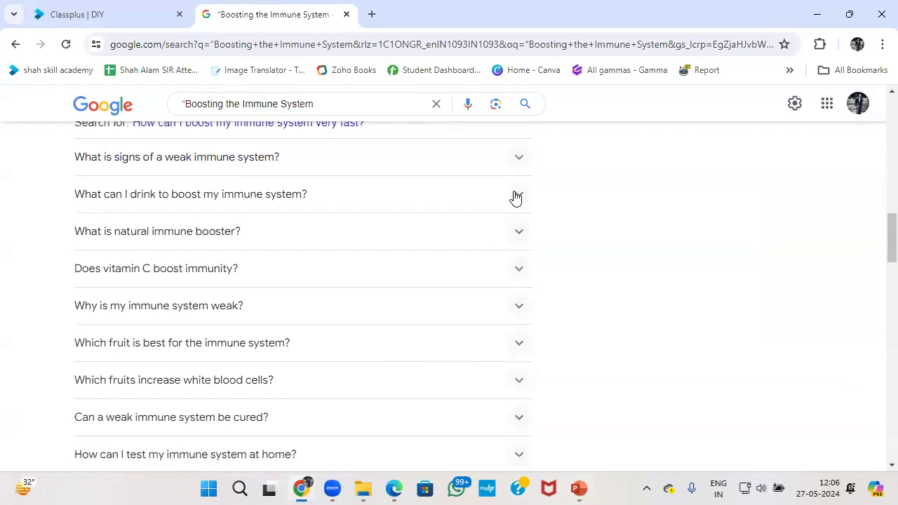
click(518, 160)
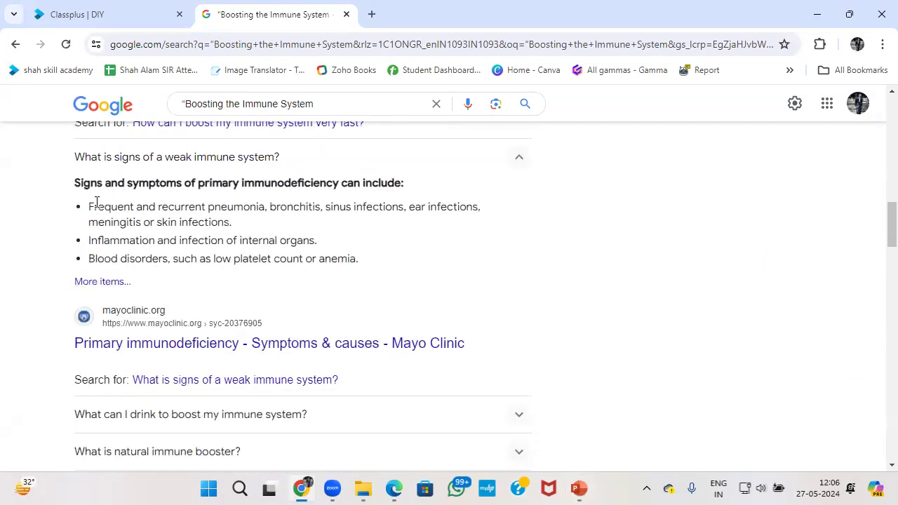
drag(75, 157, 333, 162)
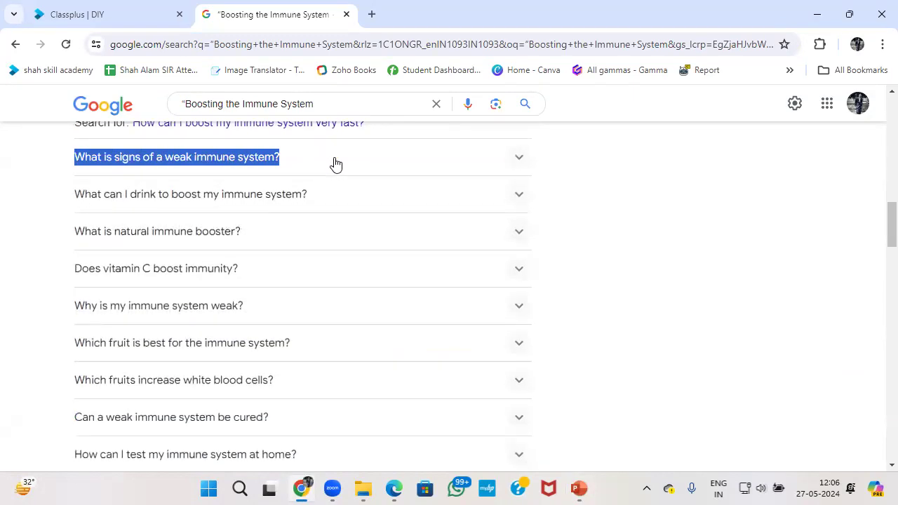
key(alt+Tab)
click(64, 340)
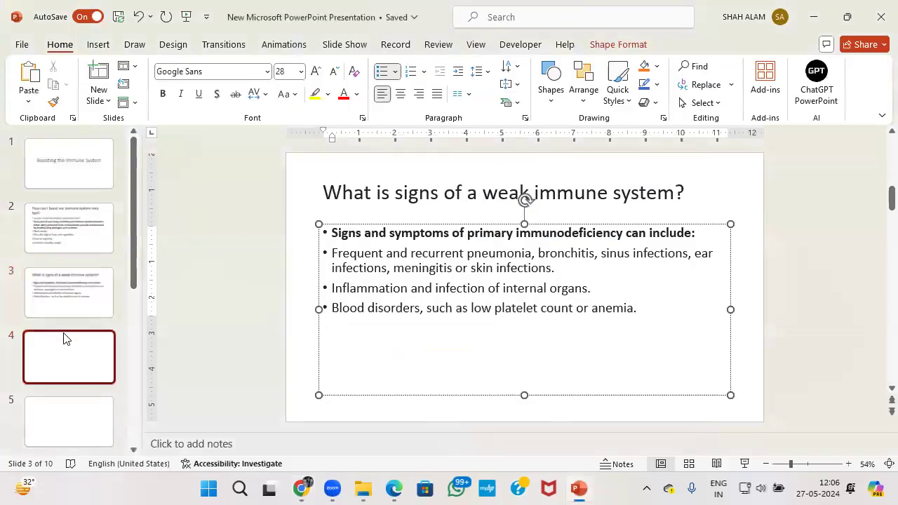
click(475, 199)
key(ctrl+v)
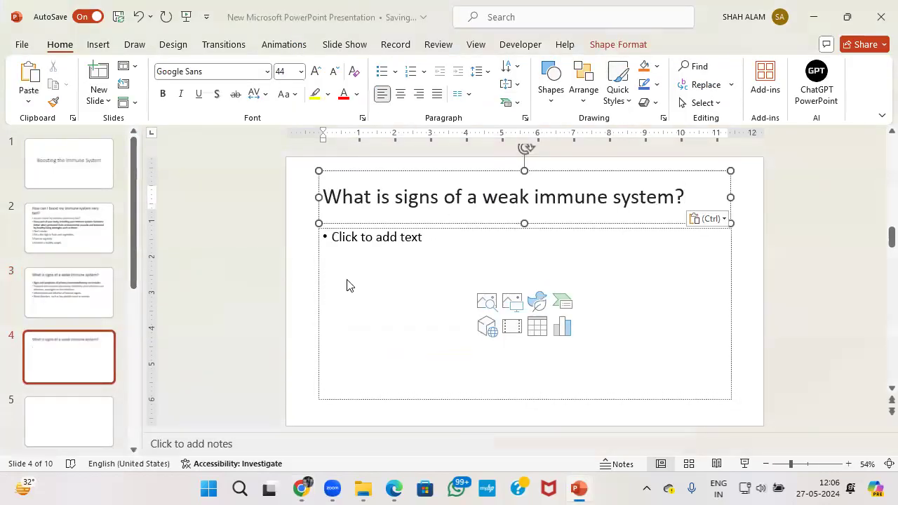
Paste the four-bullet signs and symptoms answer into slide 4's body, removing the empty bullet.
key(alt+Tab)
click(194, 170)
drag(75, 184, 414, 264)
key(ctrl+c)
key(alt+Tab)
key(ctrl+v)
key(BackSpace)
key(BackSpace)
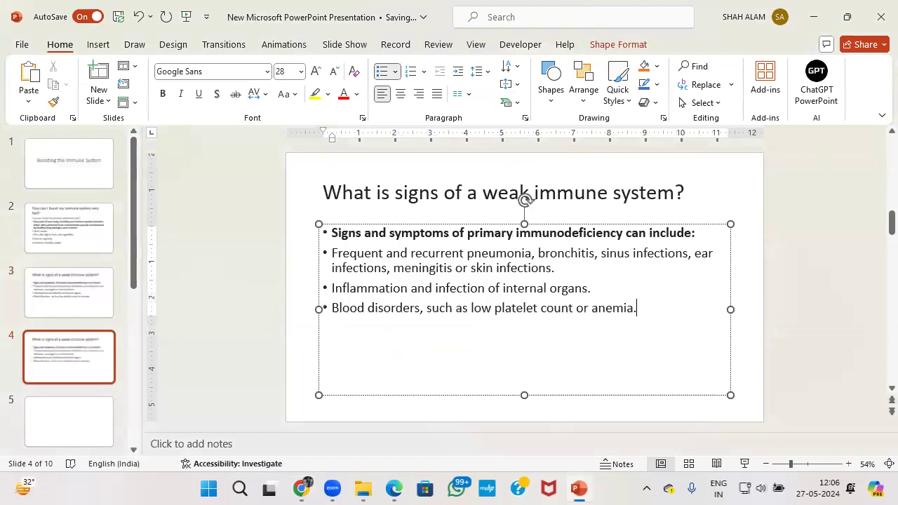
click(91, 435)
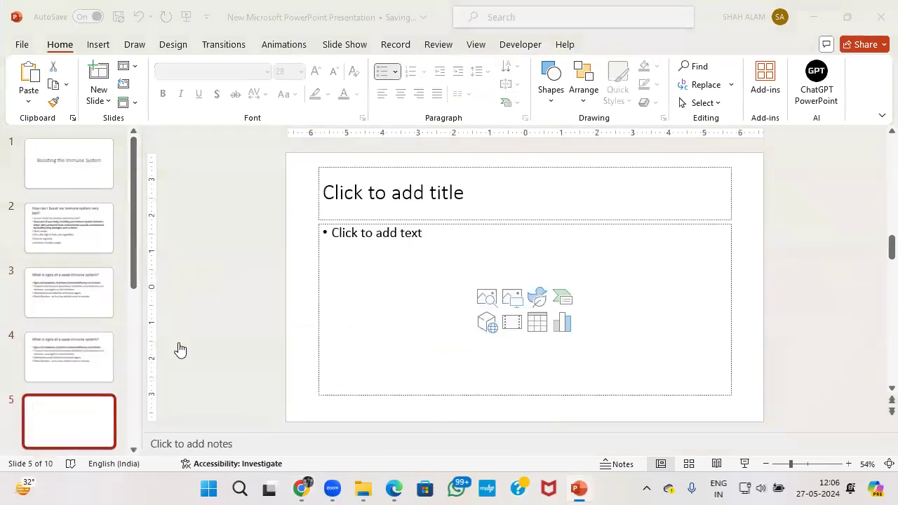
Title slide 5 'What is natural immune booster?', removing the extra empty line.
key(alt+Tab)
scroll(176, 305, down, 2)
scroll(281, 296, down, 1)
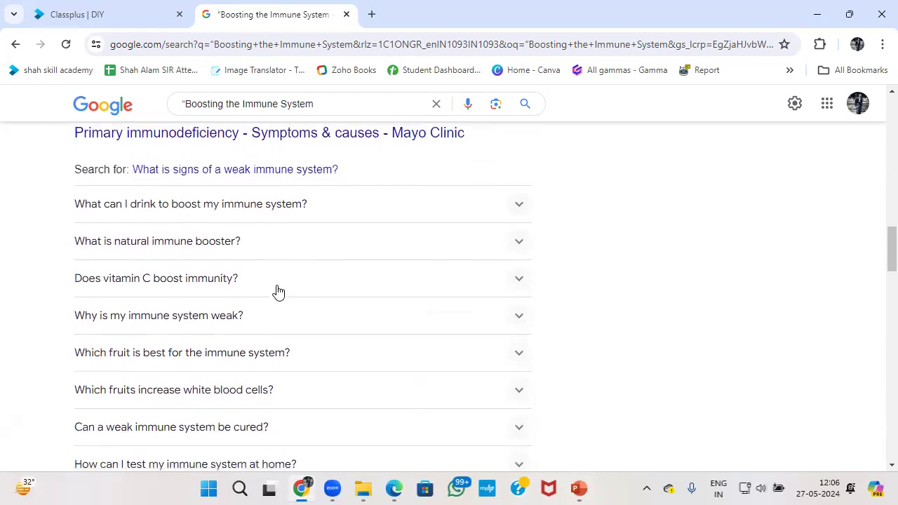
click(519, 247)
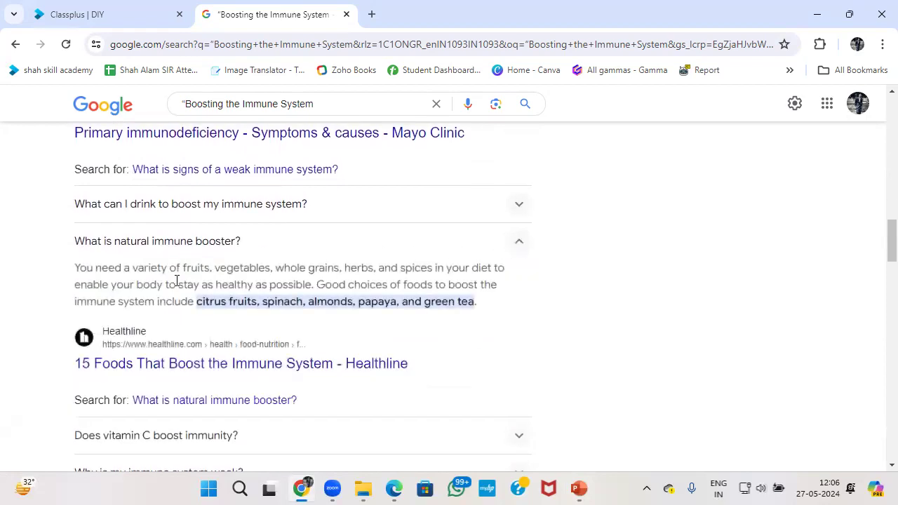
drag(70, 243, 504, 309)
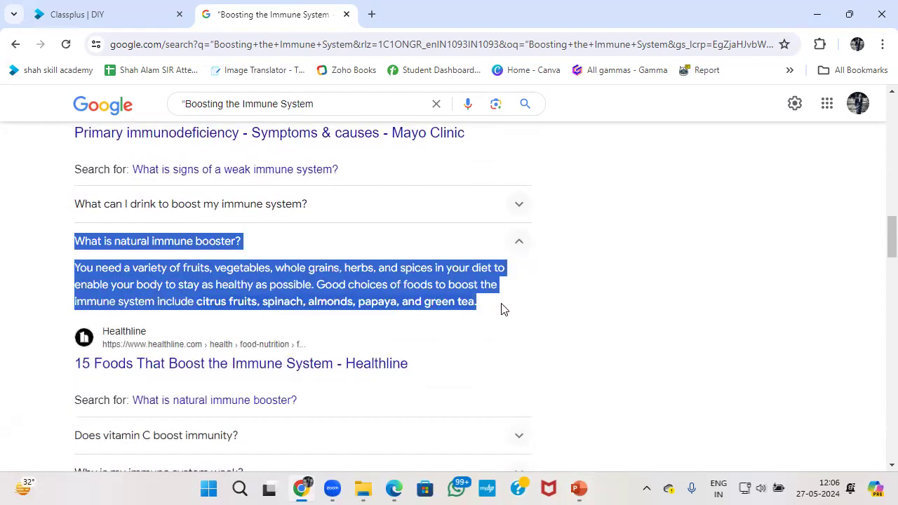
click(247, 242)
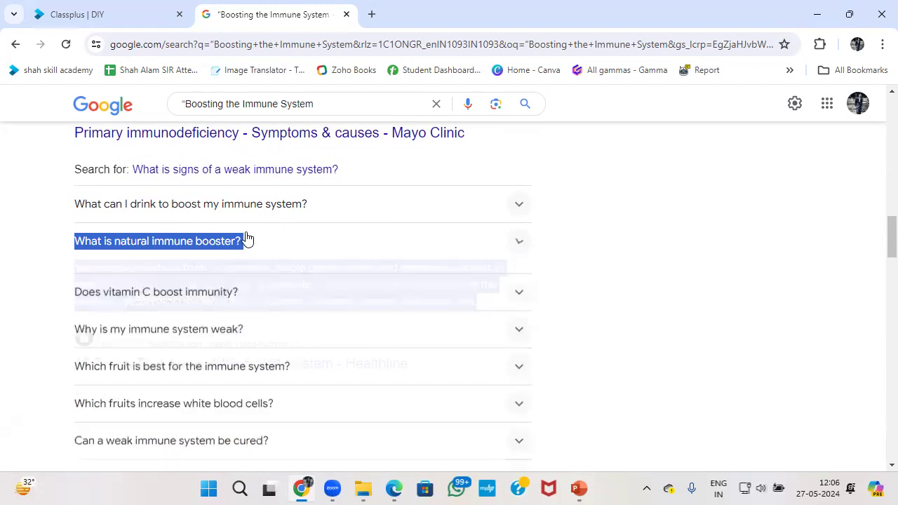
key(ctrl+c)
key(alt+Tab)
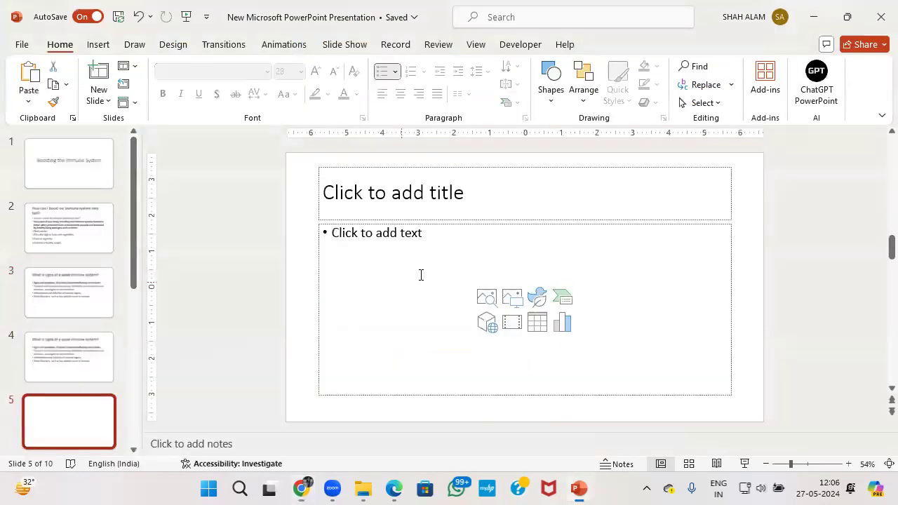
click(426, 211)
key(ctrl+v)
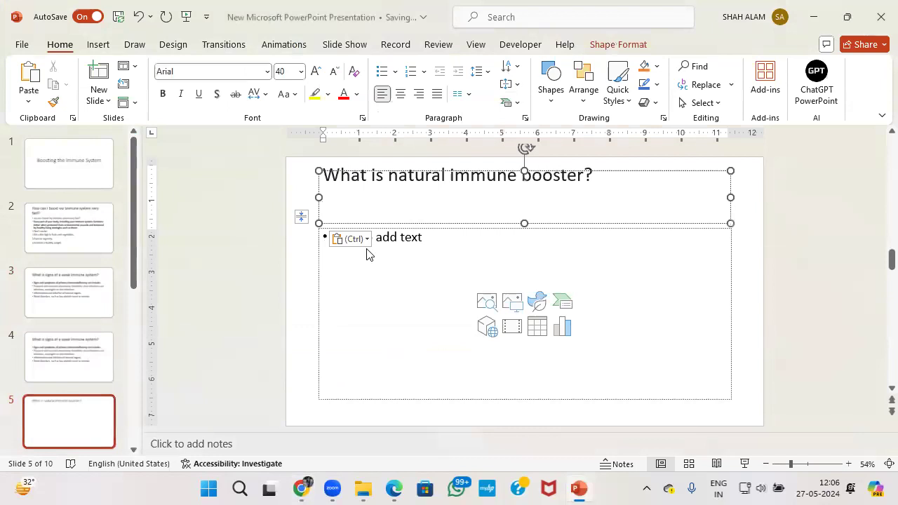
key(BackSpace)
Paste the natural immune booster food-advice paragraph into slide 5's body.
key(alt+Tab)
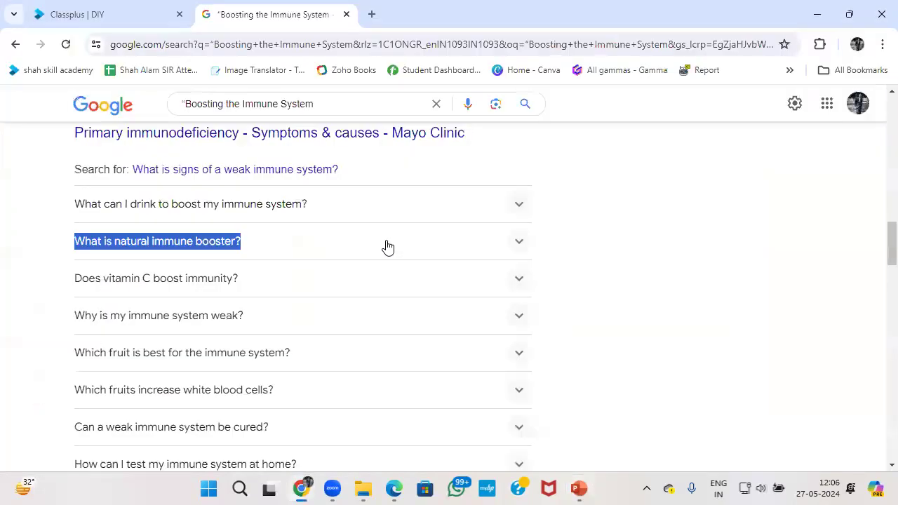
click(297, 248)
drag(78, 268, 489, 307)
click(127, 307)
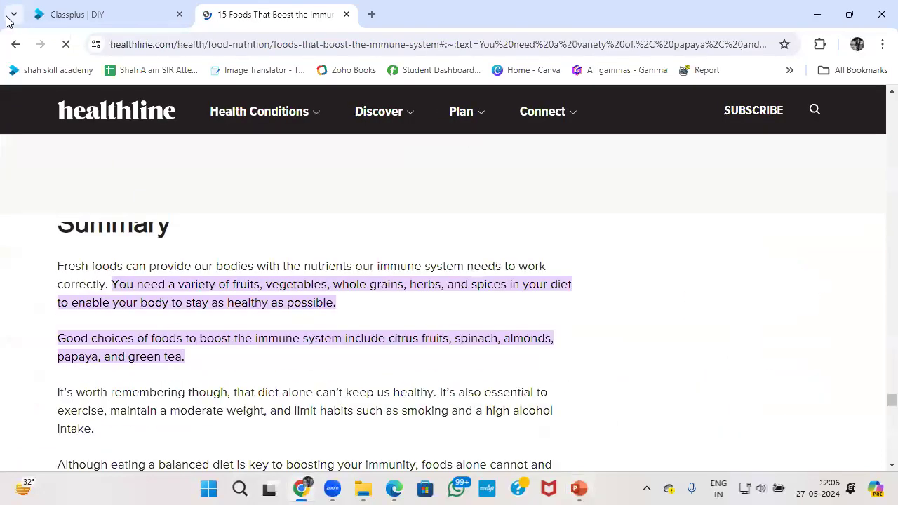
click(16, 44)
drag(73, 268, 501, 311)
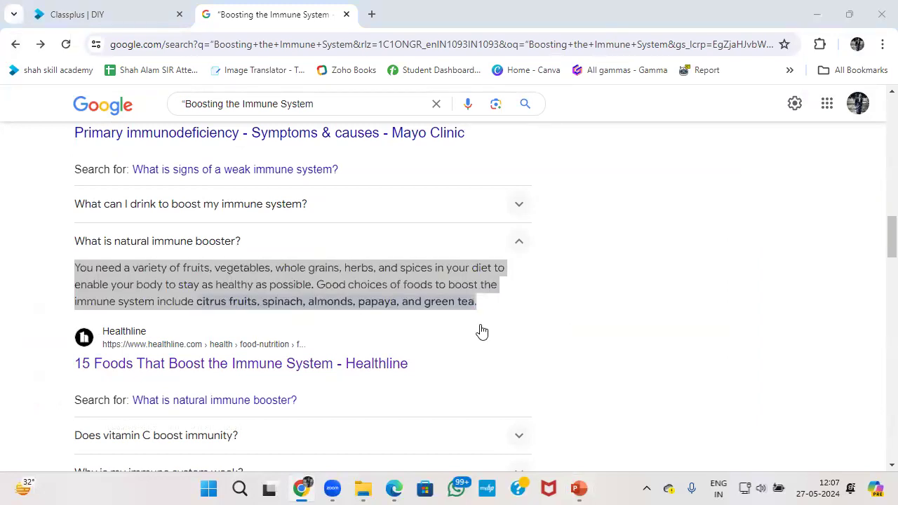
key(alt+Tab)
key(ctrl+v)
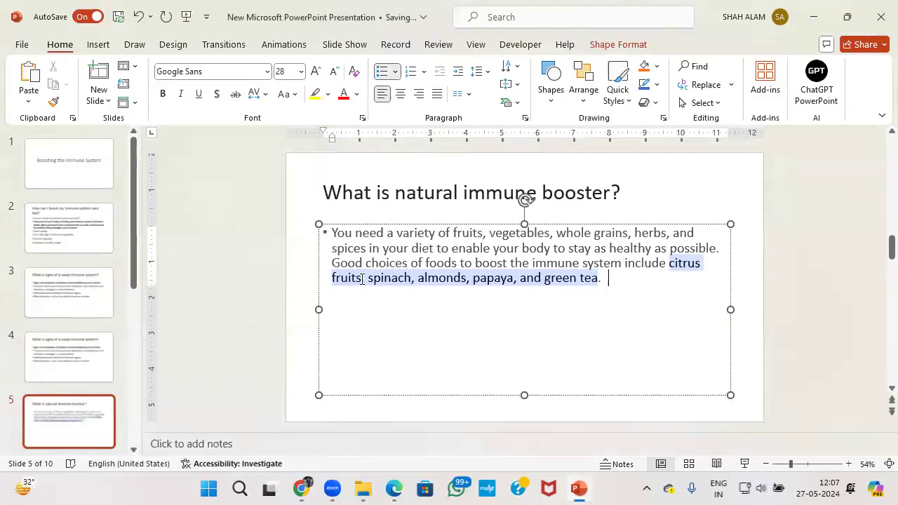
key(alt+Tab)
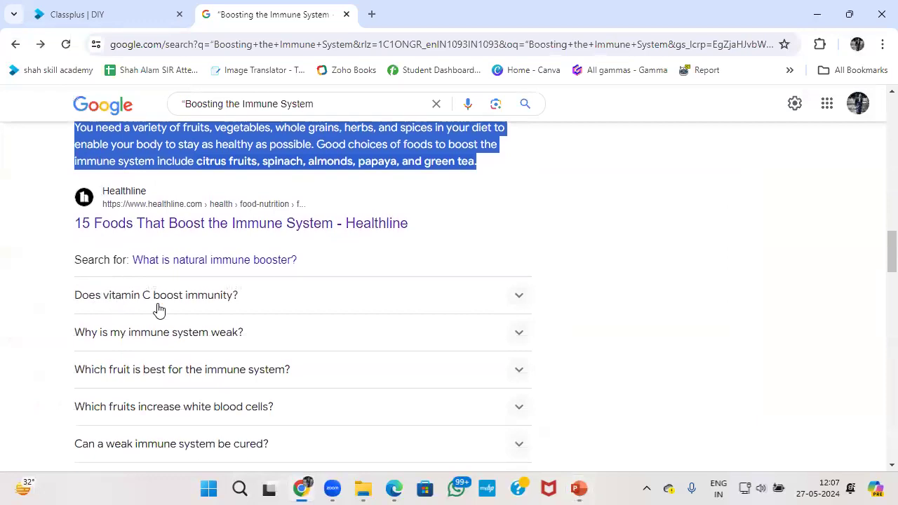
Copy the question 'Why is my immune system weak?' and go to slide 6's title.
scroll(354, 302, down, 2)
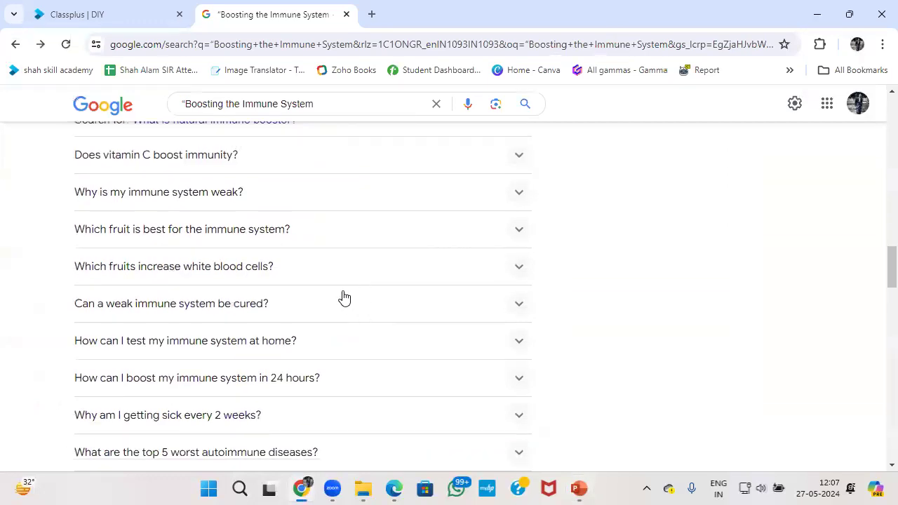
click(419, 200)
drag(73, 192, 278, 195)
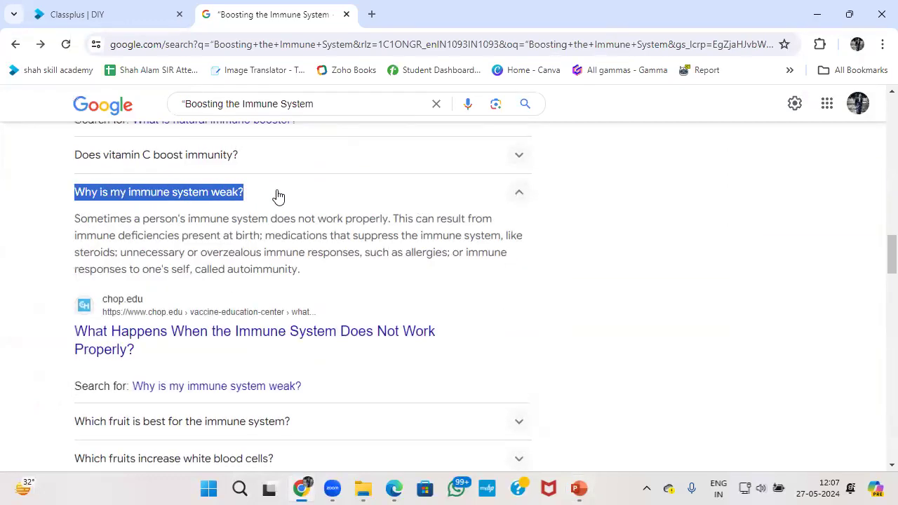
key(alt+Tab)
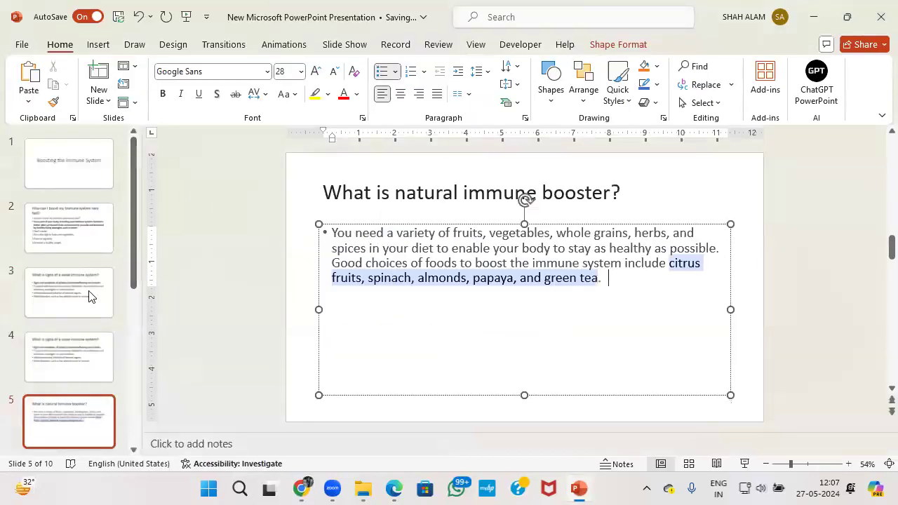
scroll(98, 351, down, 3)
click(106, 367)
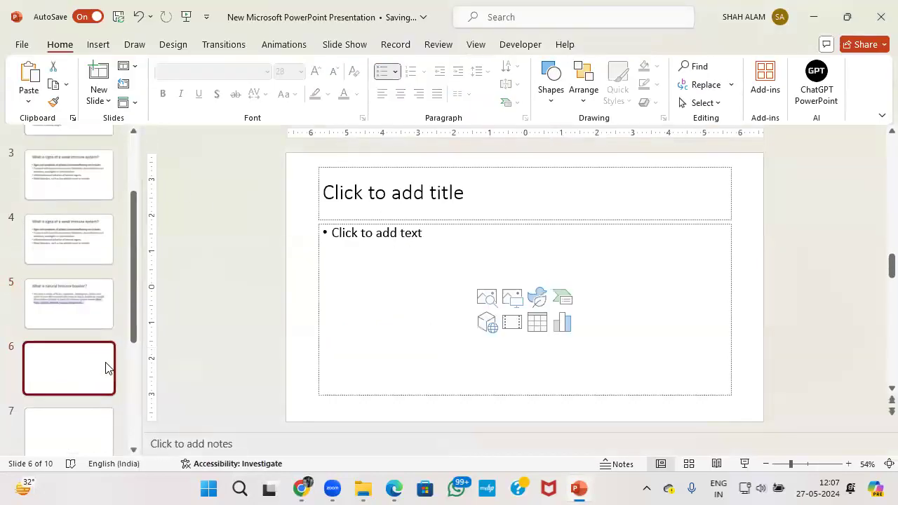
click(391, 208)
Title slide 6 'Why is my immune system weak?' with the immune deficiencies answer as body.
key(ctrl+v)
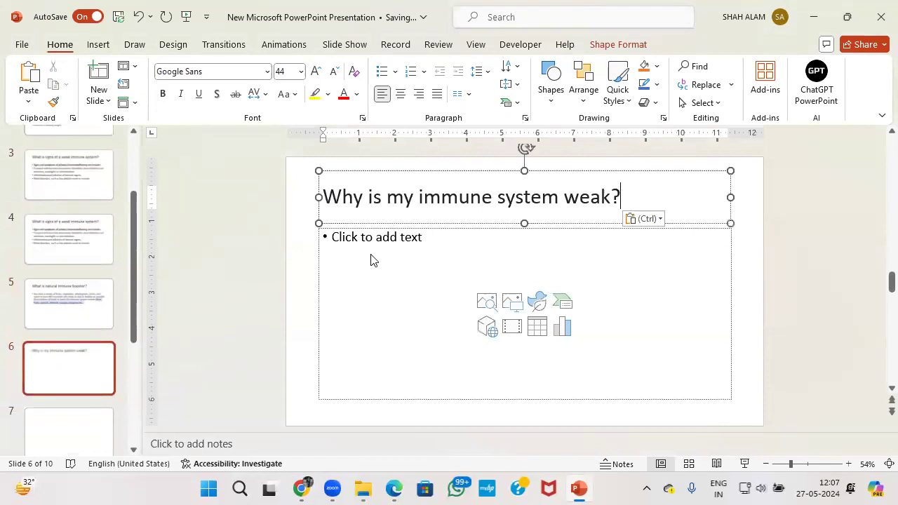
key(alt+Tab)
drag(75, 217, 318, 282)
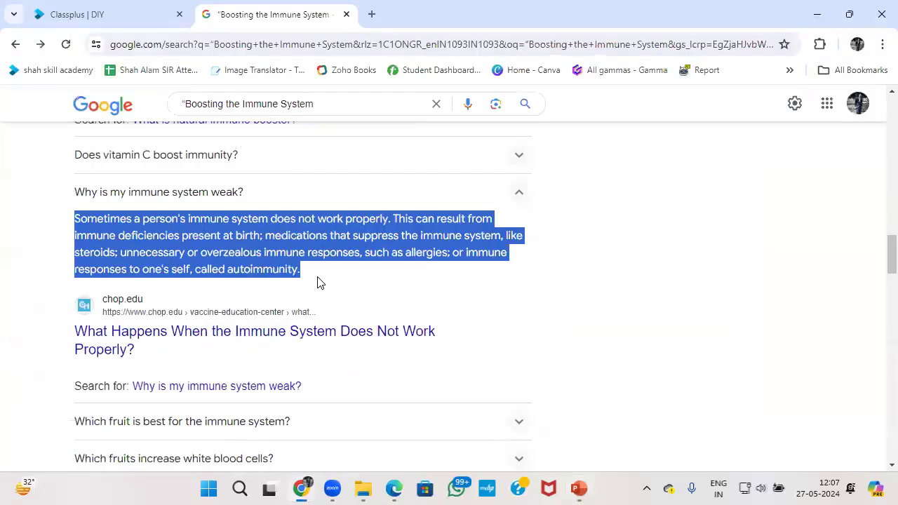
key(ctrl+c)
key(alt+Tab)
click(379, 248)
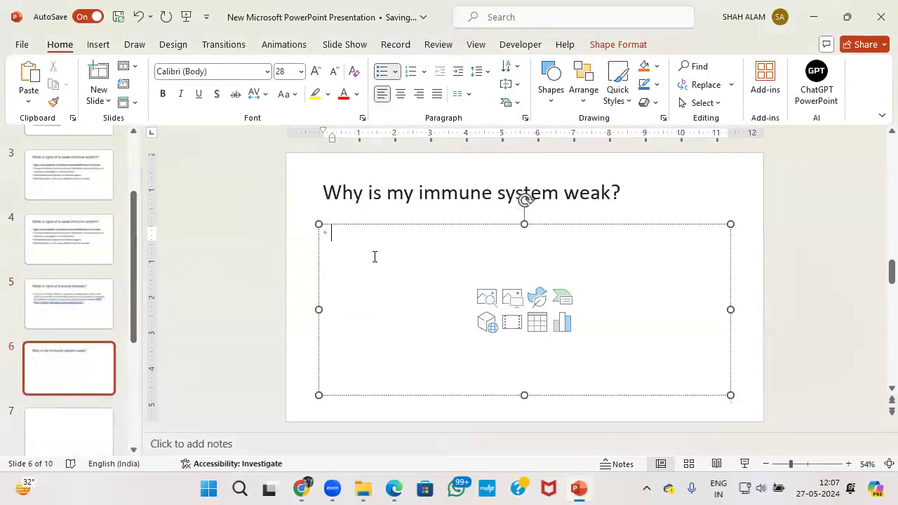
key(ctrl+v)
Copy the next question, 'Can a weak immune system be cured?', from Google's results.
key(alt+Tab)
scroll(84, 309, down, 3)
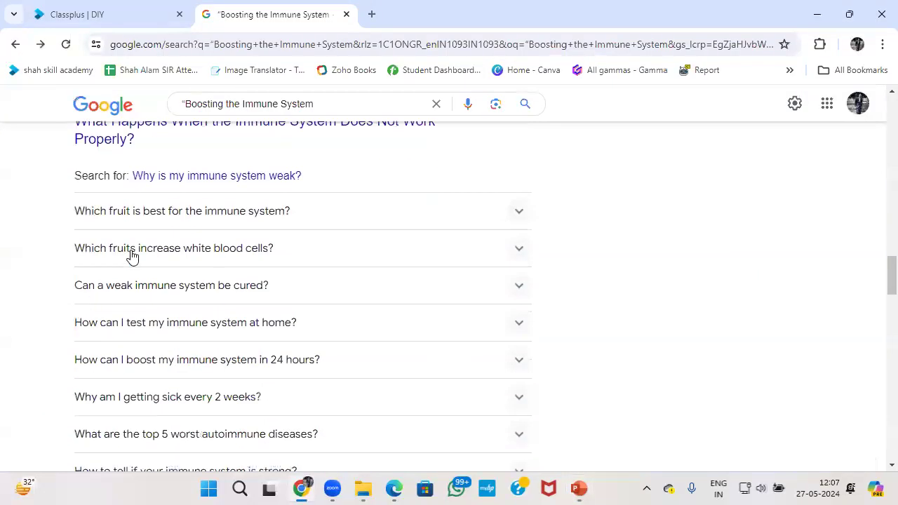
click(204, 288)
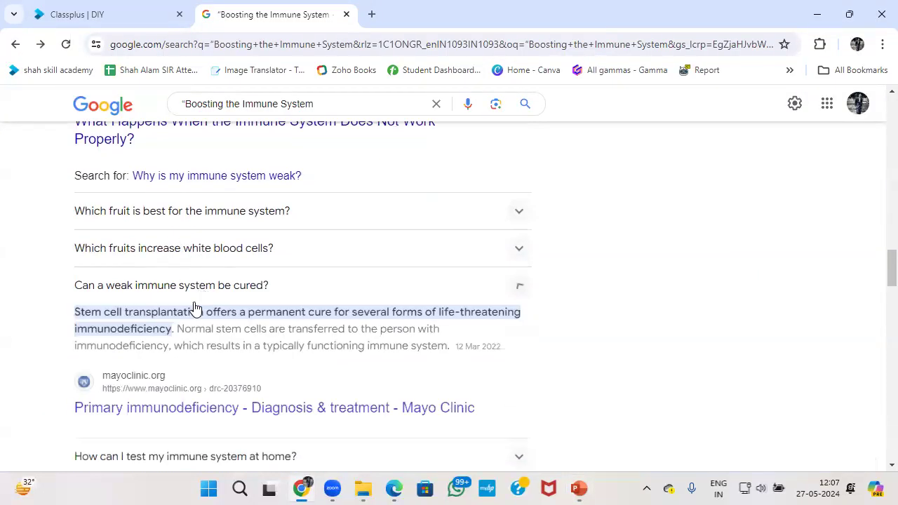
drag(73, 286, 298, 289)
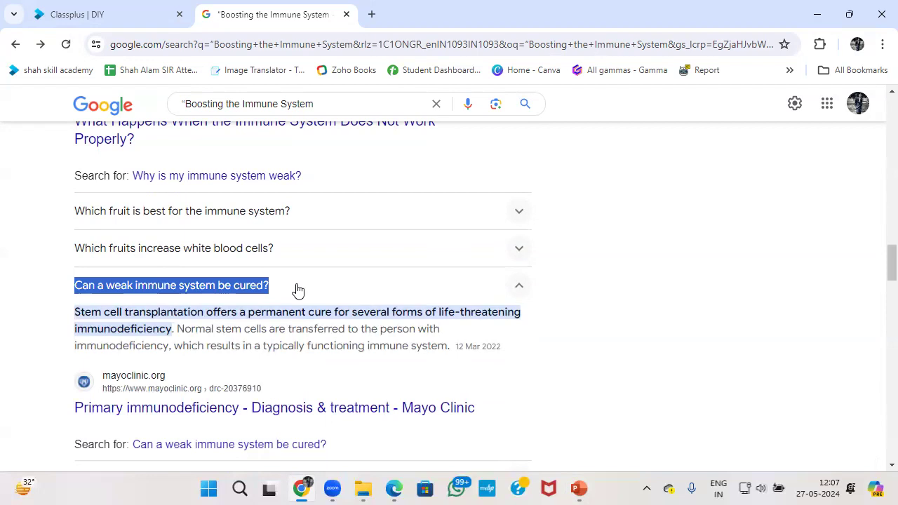
key(ctrl+c)
key(alt+Tab)
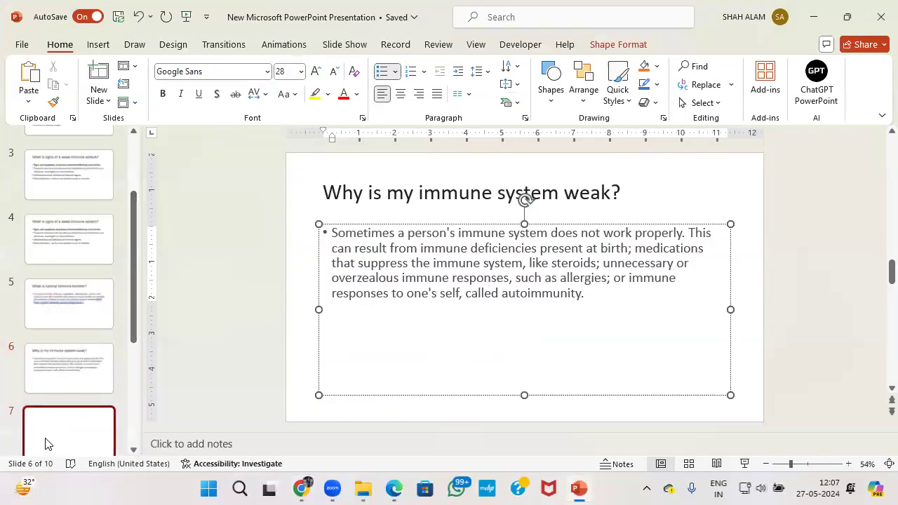
Paste 'Can a weak immune system be cured?' as slide 7's title.
click(45, 443)
click(414, 205)
key(ctrl+v)
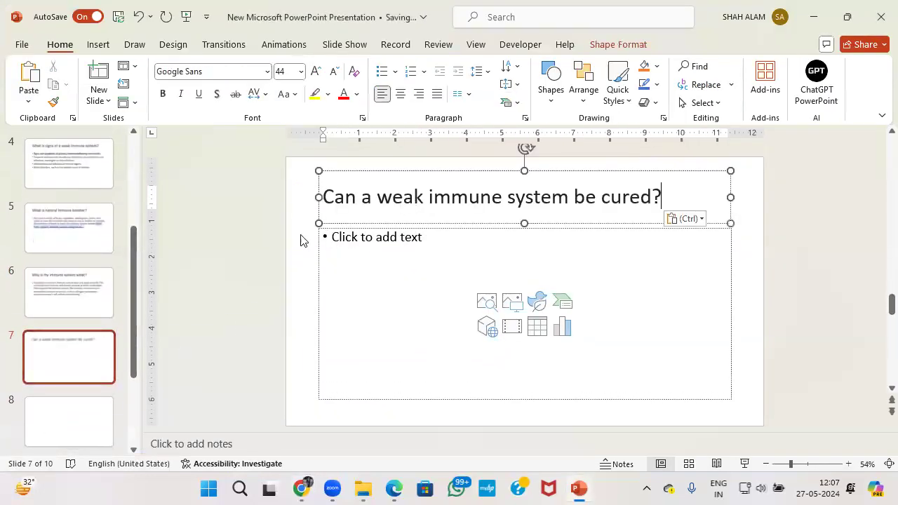
Copy the stem cell transplantation answer from Google into slide 7's body.
key(alt+Tab)
drag(79, 315, 467, 349)
key(ctrl+c)
key(alt+Tab)
click(381, 270)
key(ctrl+v)
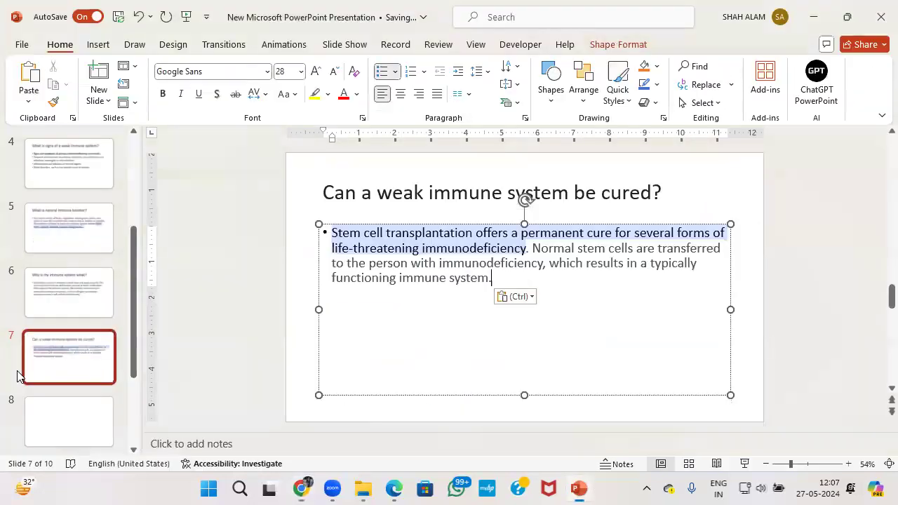
Move to slide 8 and return to the Google results for the next question.
scroll(38, 373, down, 1)
click(58, 367)
key(alt+Tab)
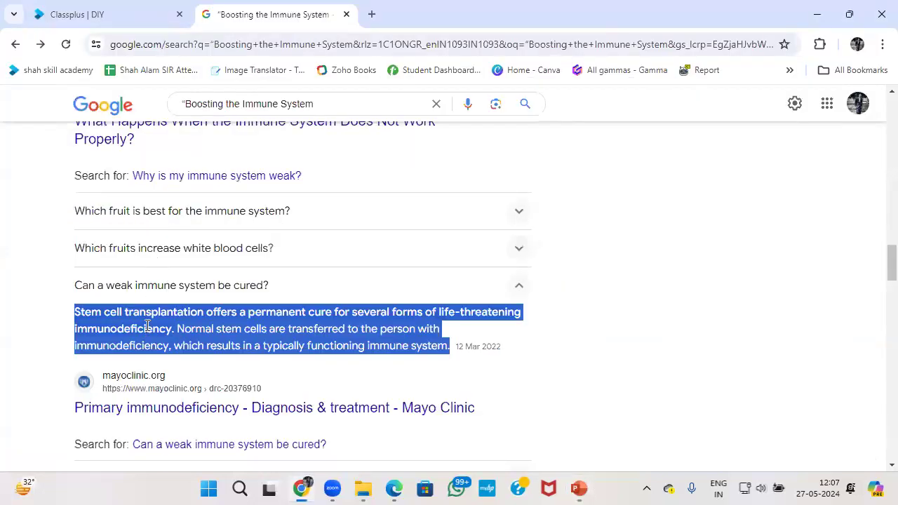
scroll(147, 326, down, 6)
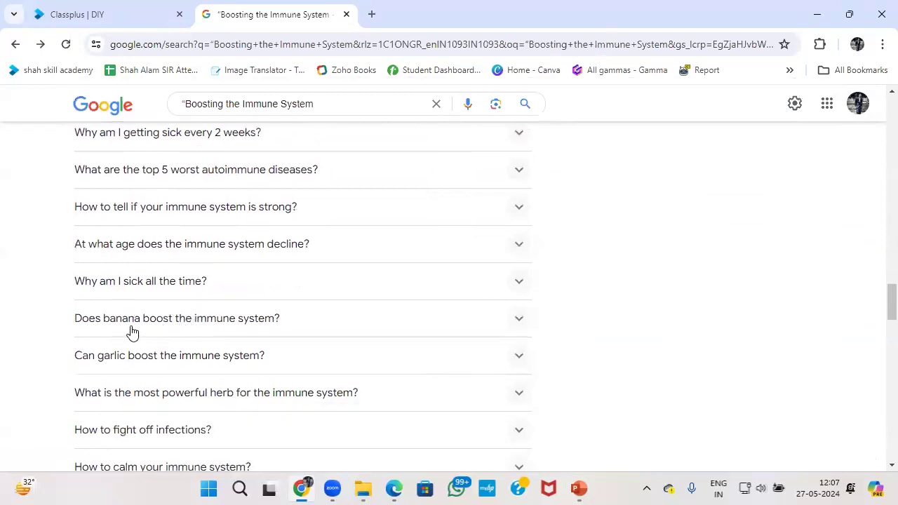
Paste 'What is the most powerful herb for the immune system?' as slide 8's title.
scroll(163, 337, down, 2)
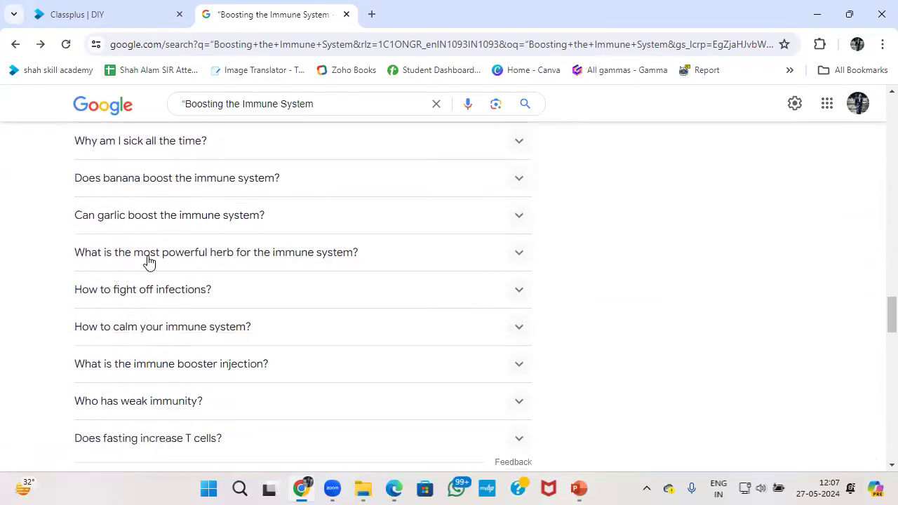
click(202, 256)
drag(74, 253, 391, 259)
key(ctrl+c)
key(alt+Tab)
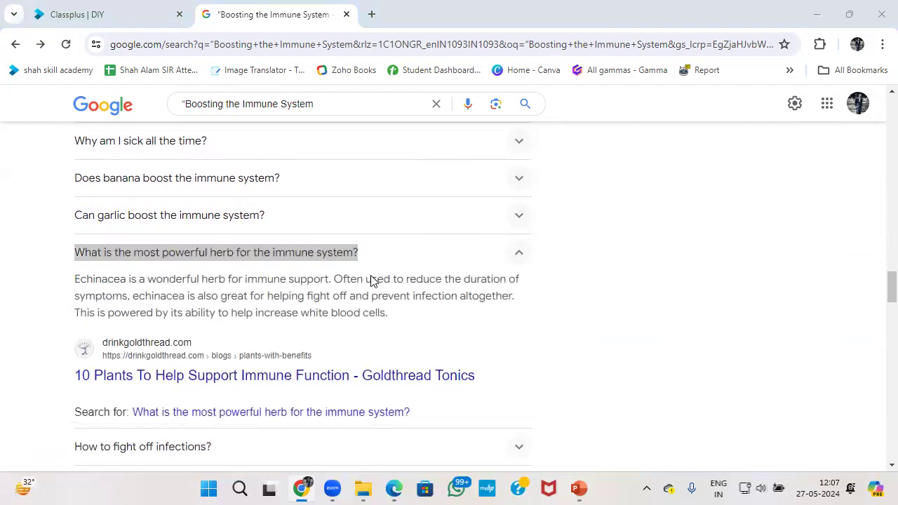
click(361, 211)
key(ctrl+v)
Put the Echinacea answer in slide 8's body, then add new blank slides after it.
key(alt+Tab)
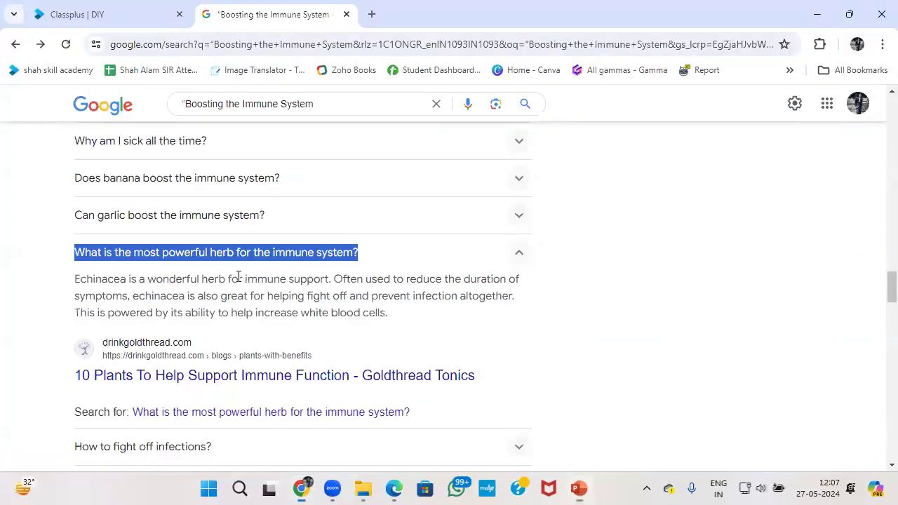
drag(74, 279, 414, 325)
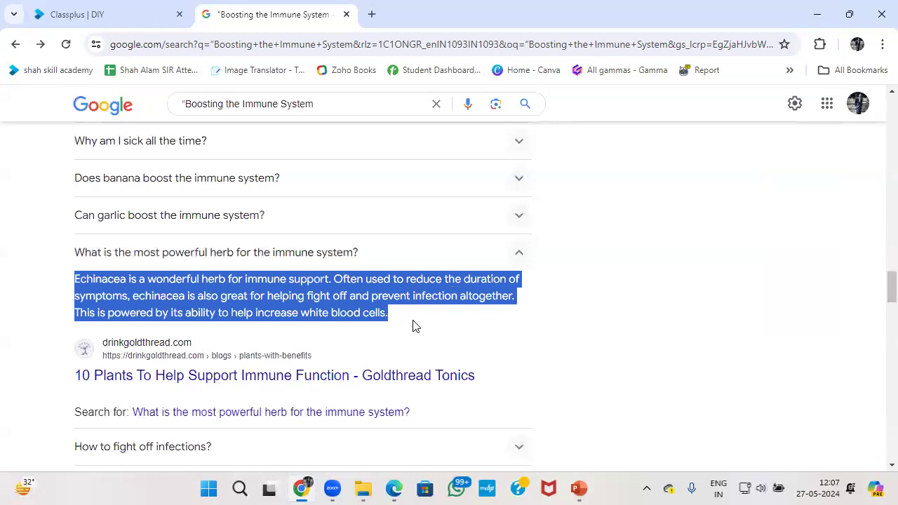
key(alt+Tab)
key(ctrl+v)
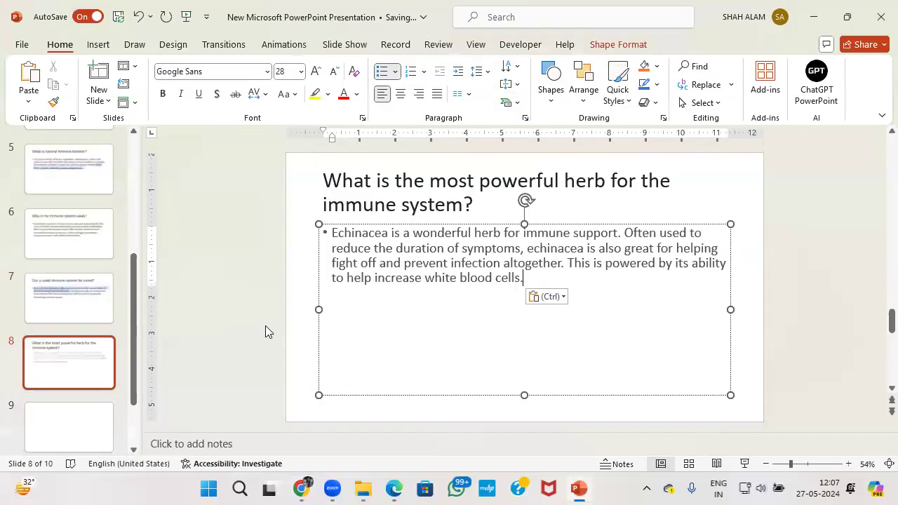
key(ctrl+m)
key(ctrl+m)
click(93, 360)
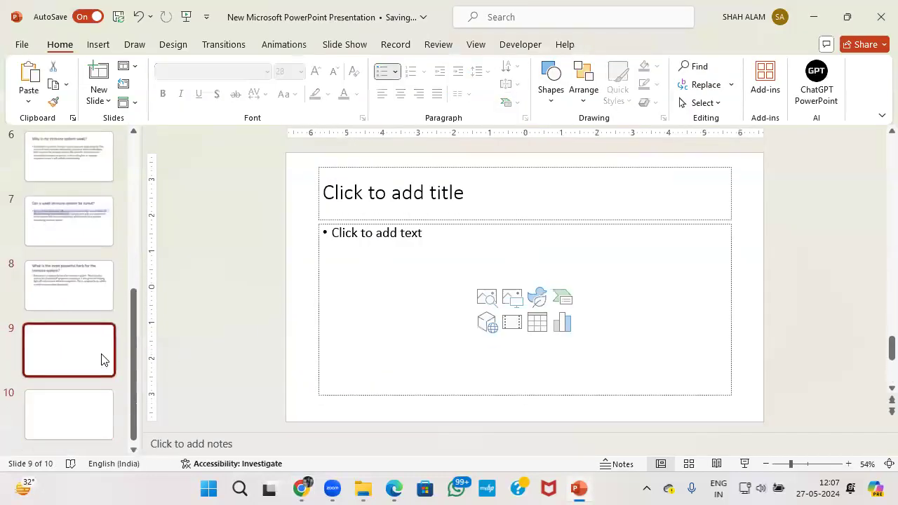
Search Google for 'boosting the immune system conclusion'.
click(388, 193)
key(alt+Tab)
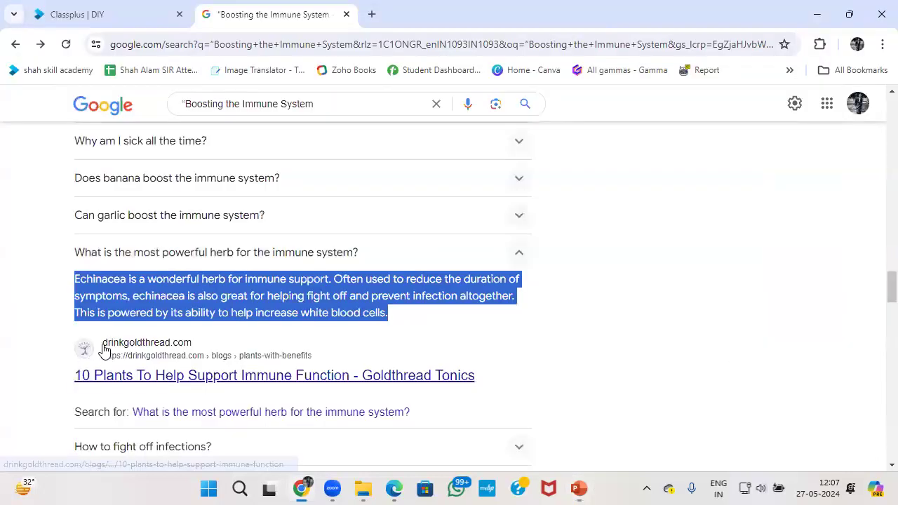
scroll(167, 322, down, 2)
scroll(176, 330, up, 15)
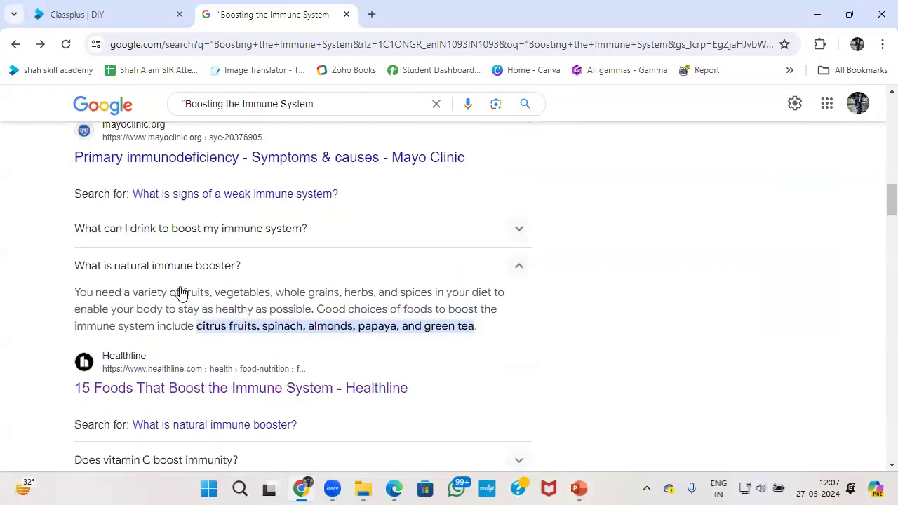
click(322, 105)
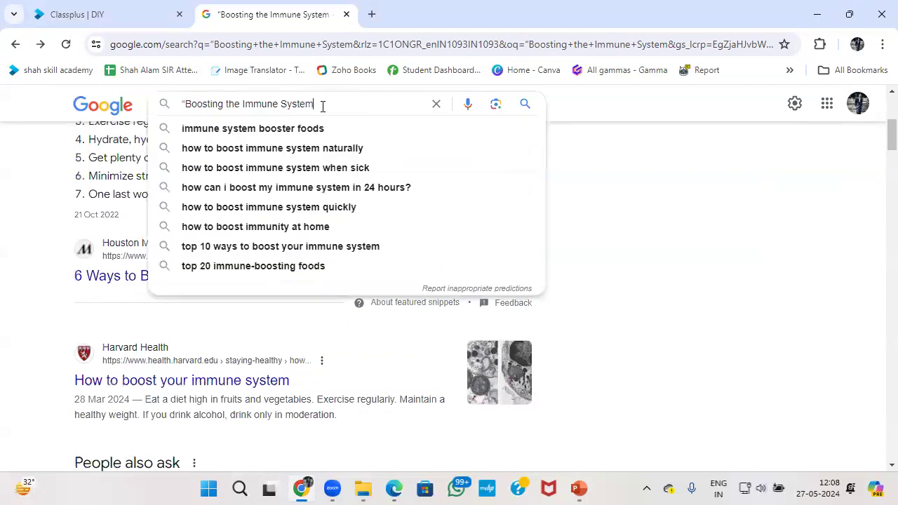
text(cio)
key(BackSpace)
key(BackSpace)
key(BackSpace)
key(BackSpace)
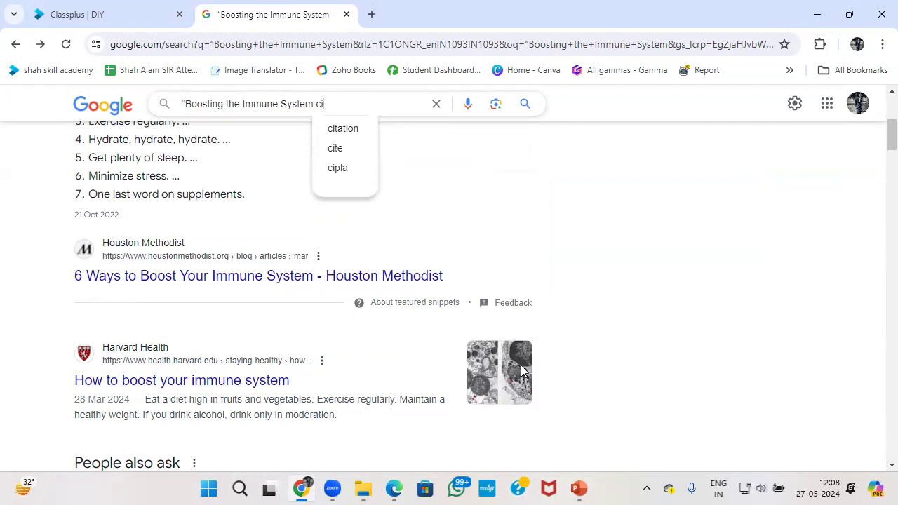
key(BackSpace)
text(un)
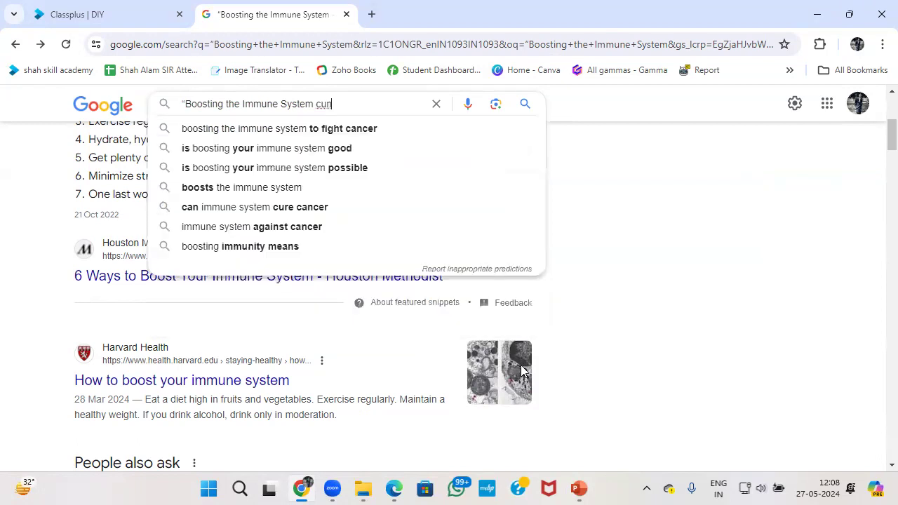
text(clus)
key(Down)
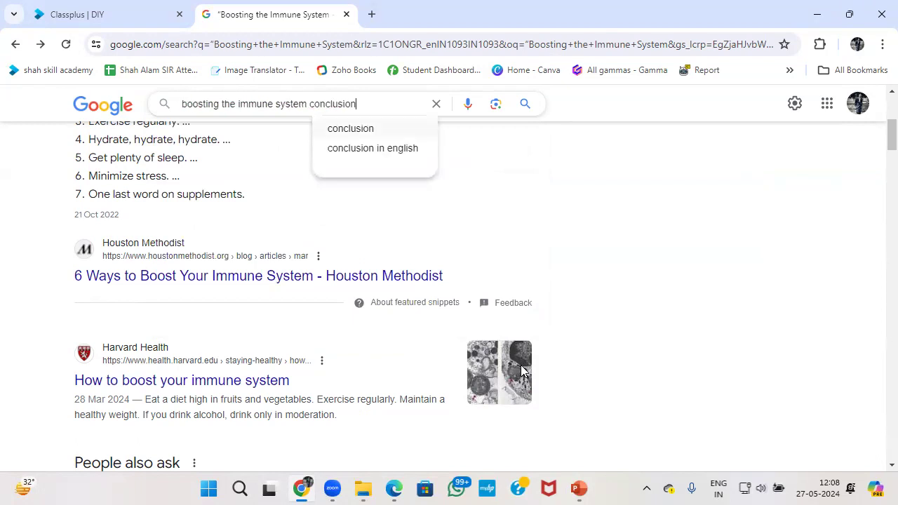
key(Return)
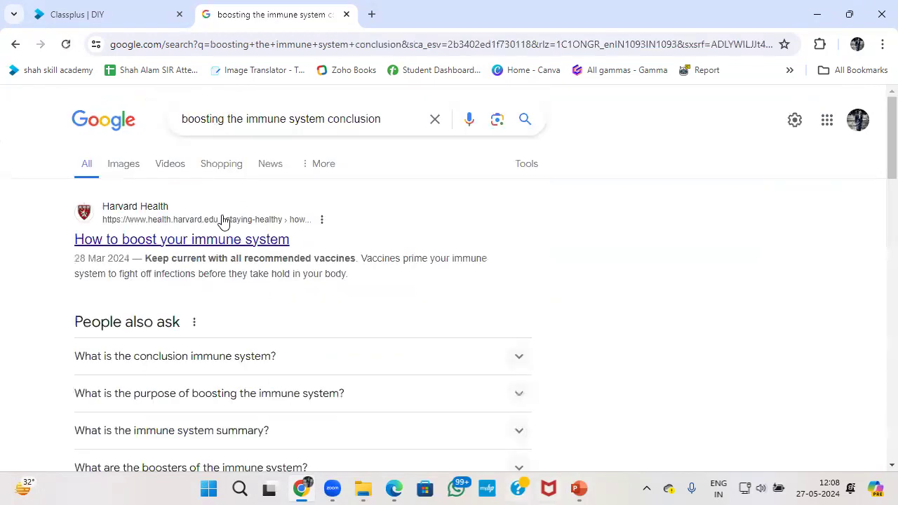
Expand the first result's question and paste 'Conclusions:' as slide 9's title.
scroll(210, 251, down, 2)
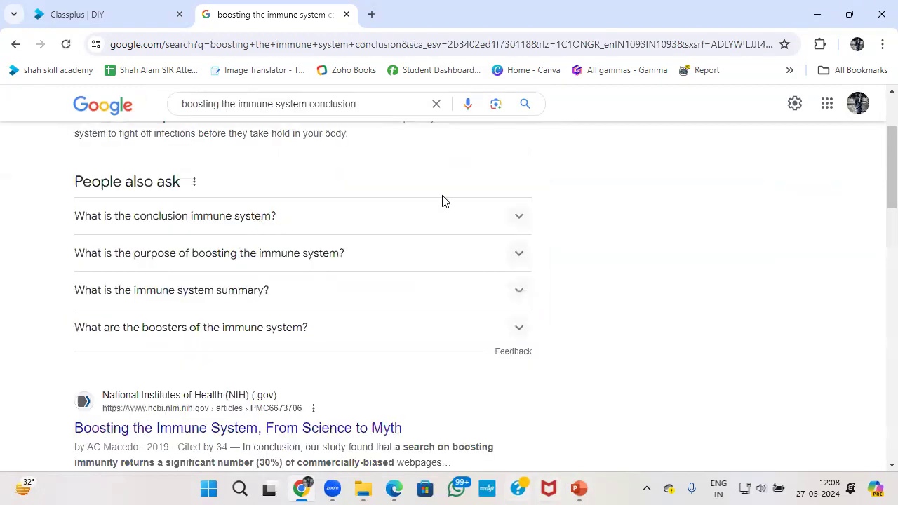
click(517, 222)
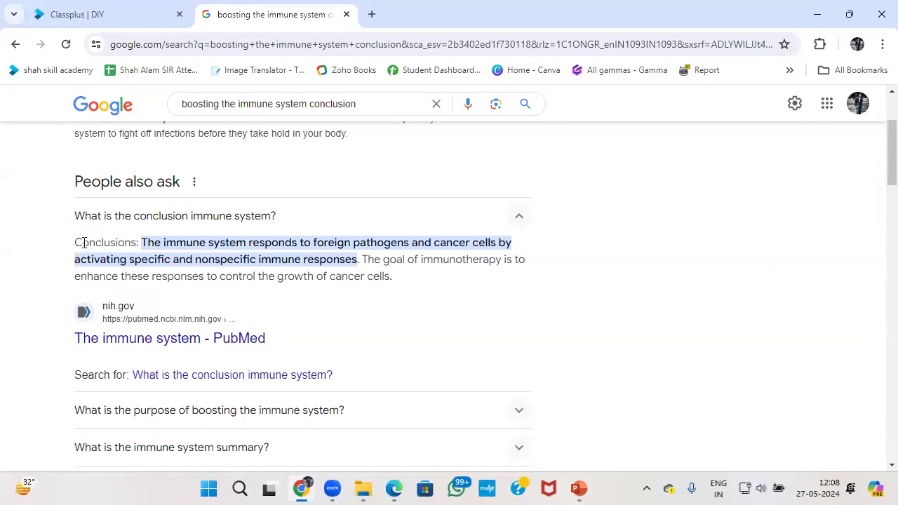
drag(74, 247, 144, 244)
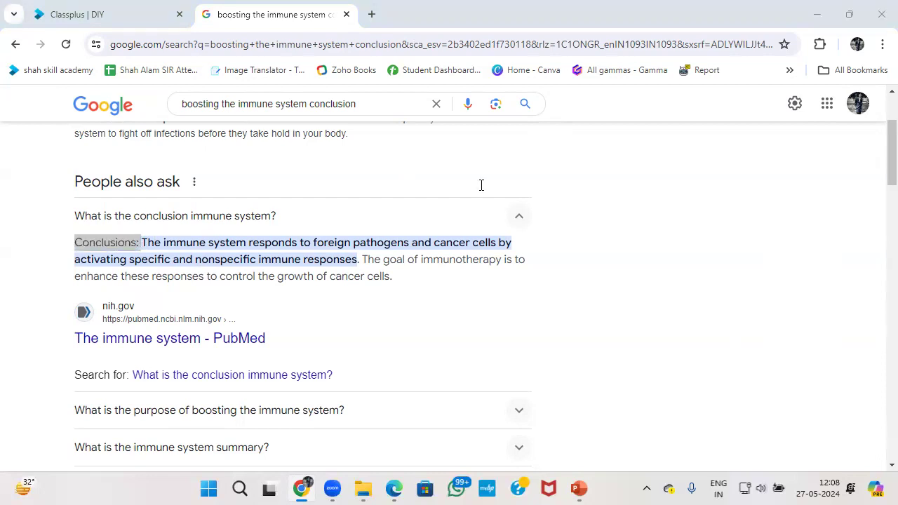
key(alt+Tab)
key(ctrl+v)
Paste the immune-response and immunotherapy conclusion answer into slide 9's body.
key(alt+Tab)
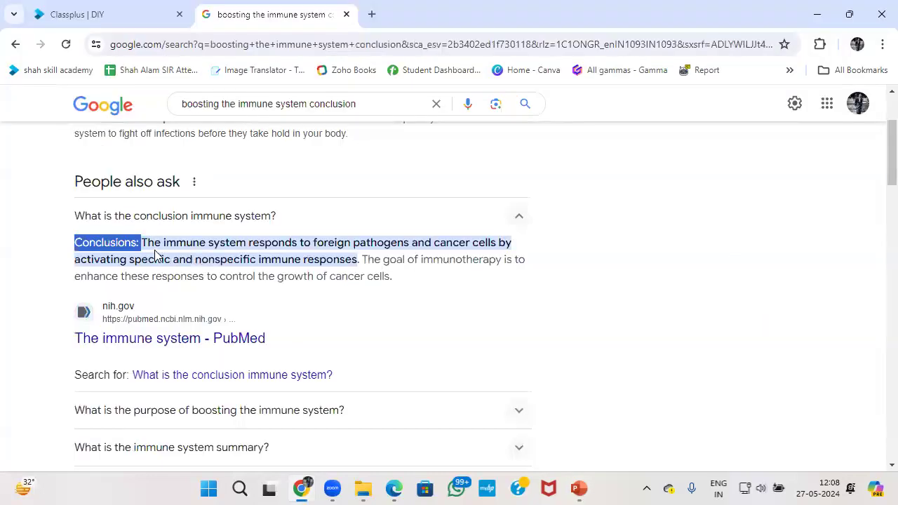
drag(142, 243, 390, 278)
key(ctrl+c)
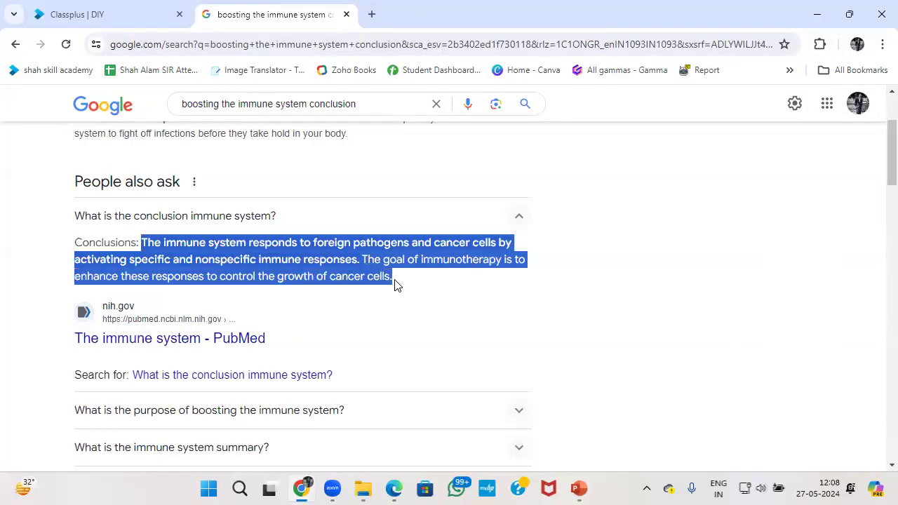
key(alt+Tab)
click(442, 267)
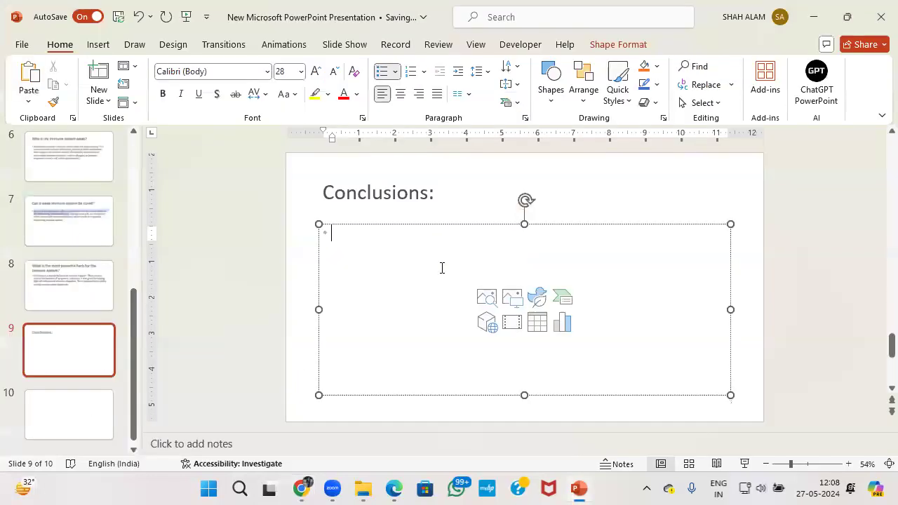
key(ctrl+v)
click(302, 312)
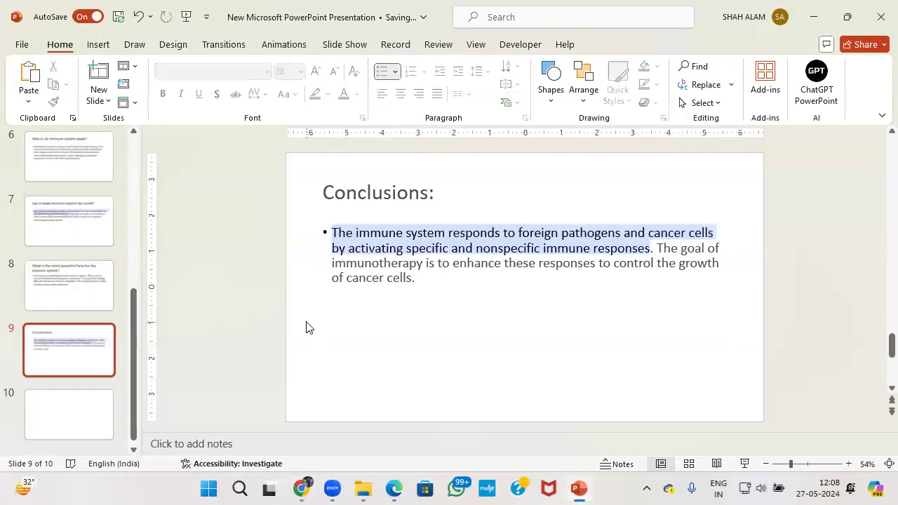
key(alt+Tab)
key(alt+Tab)
click(100, 407)
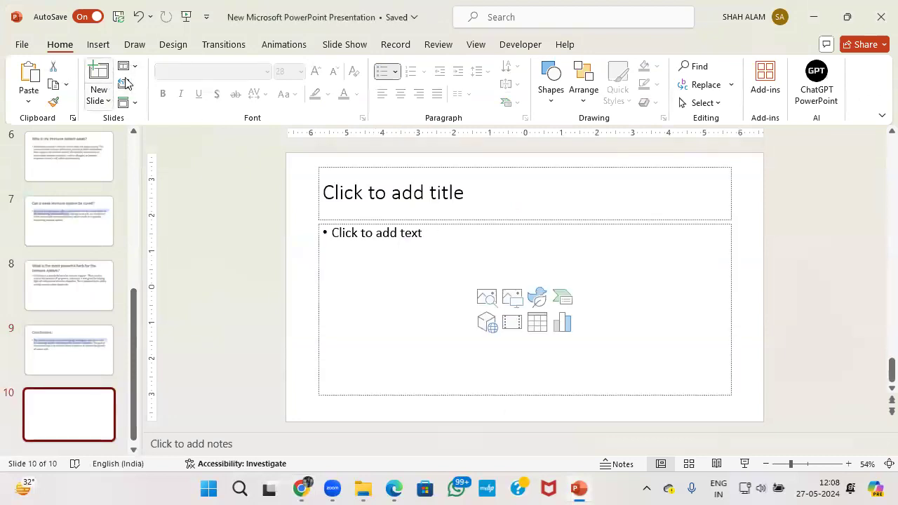
Apply the Section Header layout to slide 10 and start its title with 'Than'.
click(128, 66)
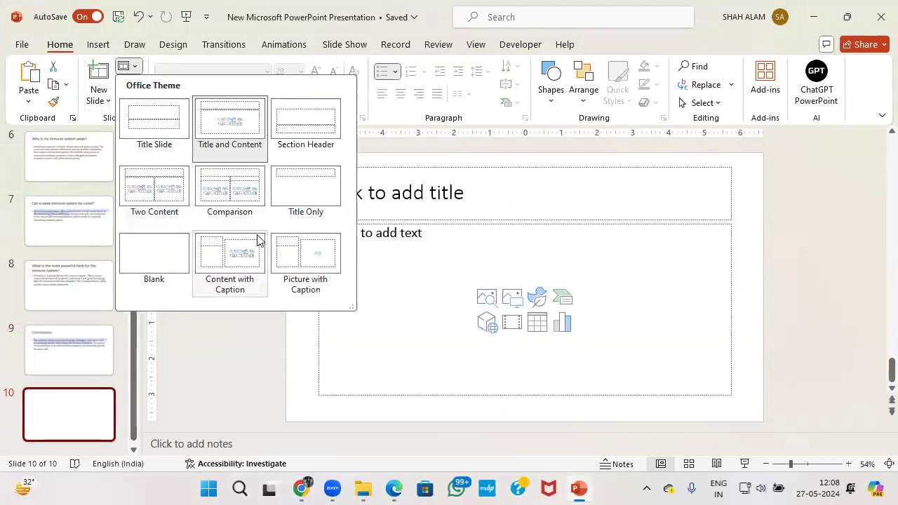
click(305, 132)
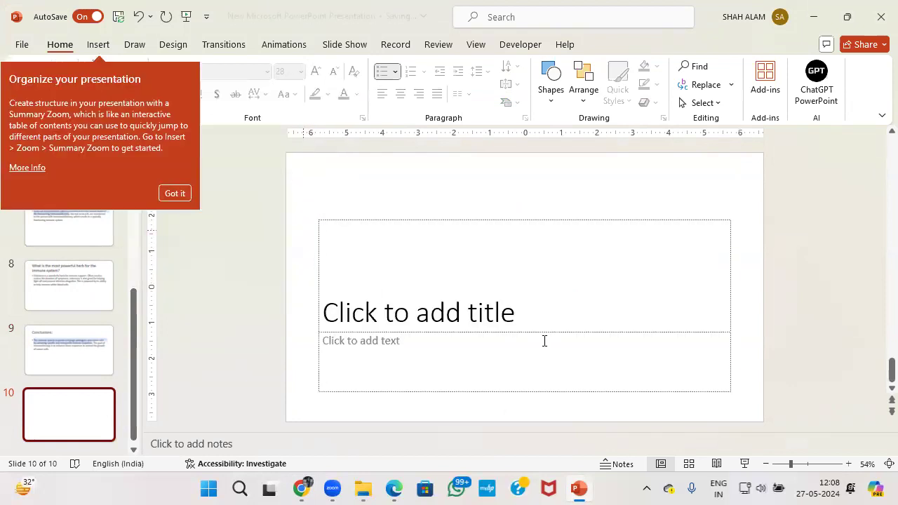
click(517, 311)
text(Than)
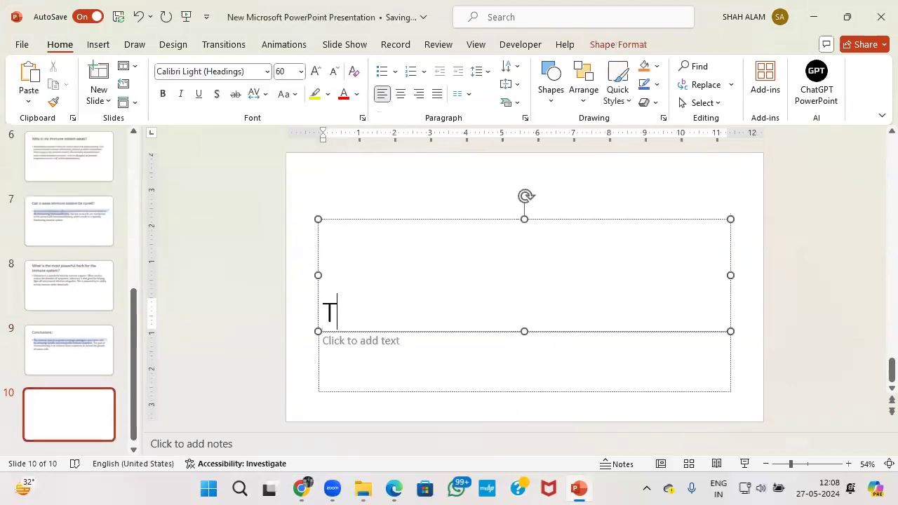
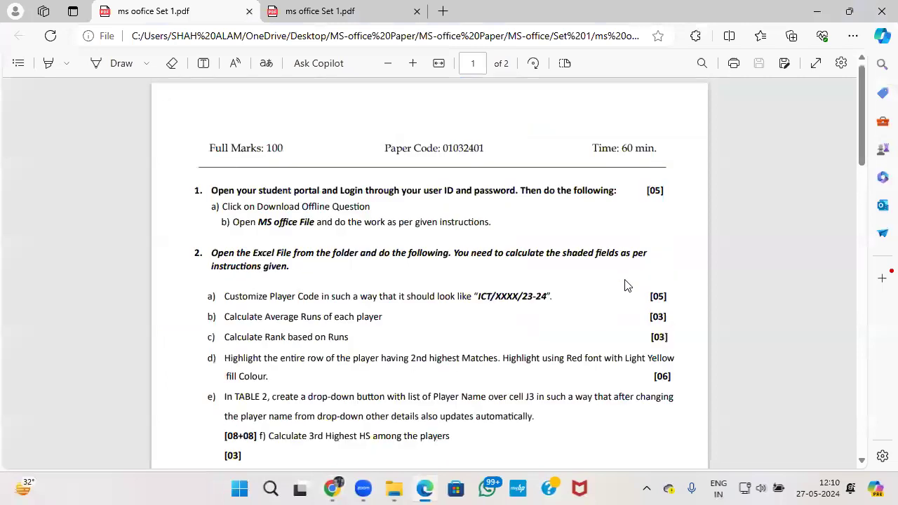
scroll(657, 294, down, 5)
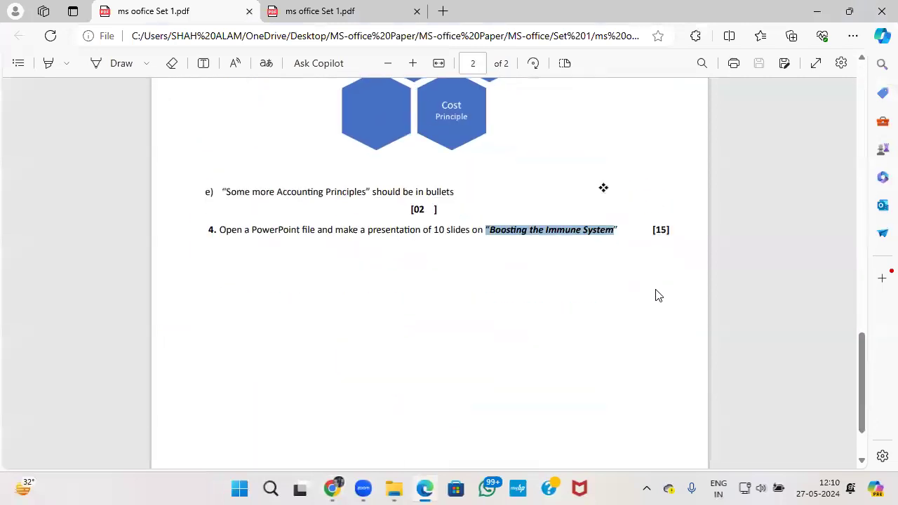
Scroll through the Excel tasks in the exam question paper PDF.
scroll(657, 288, up, 2)
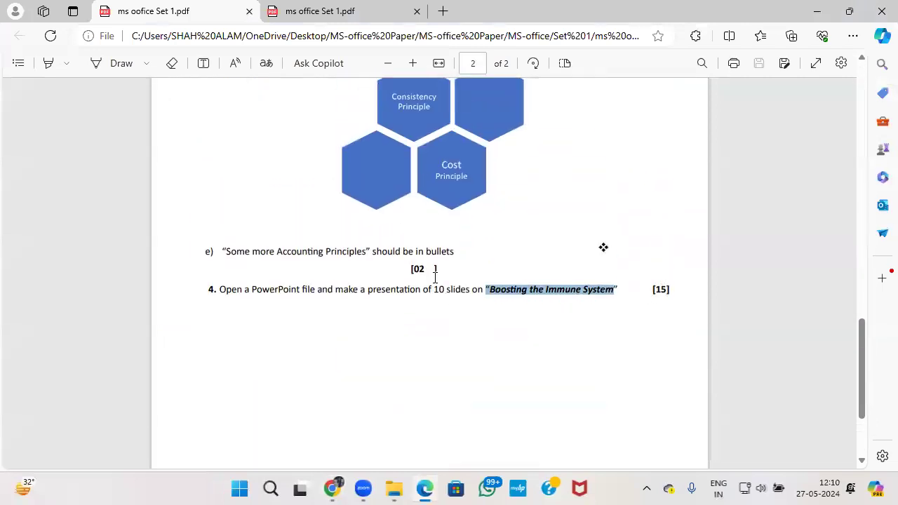
scroll(526, 291, up, 3)
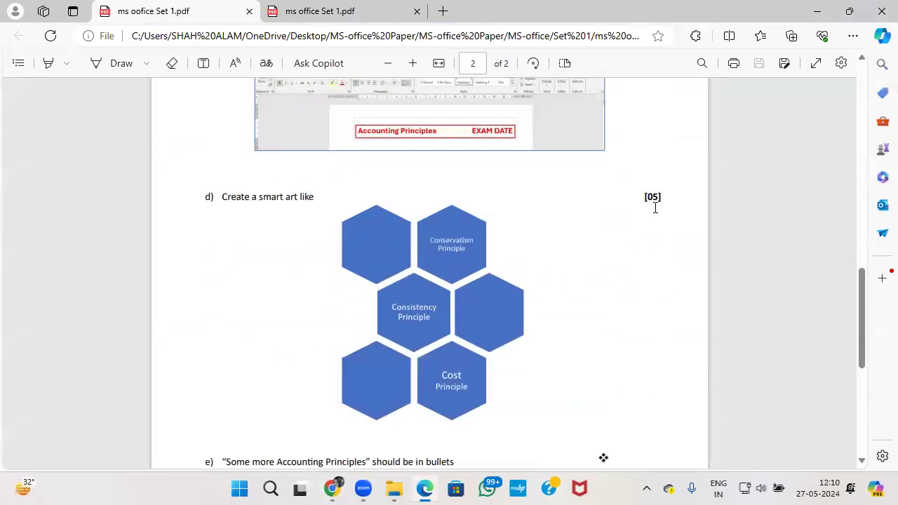
scroll(656, 208, up, 5)
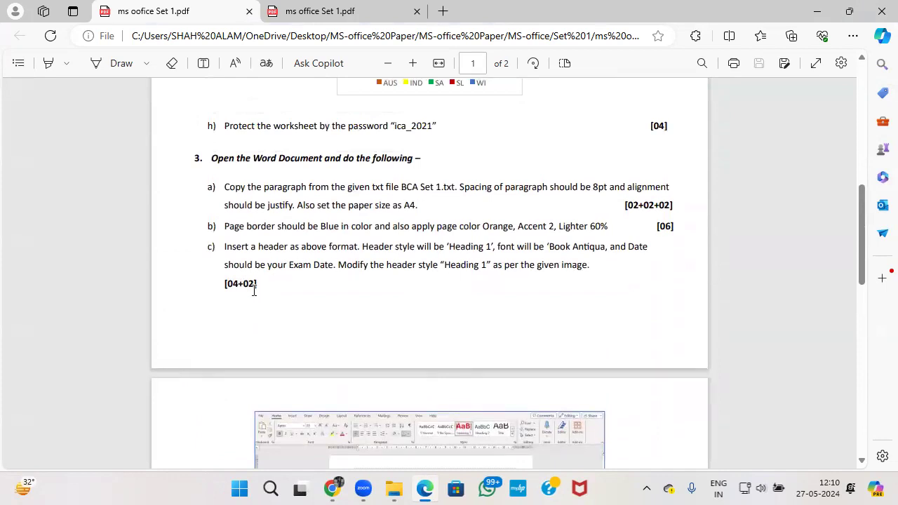
scroll(553, 283, down, 5)
scroll(548, 286, up, 4)
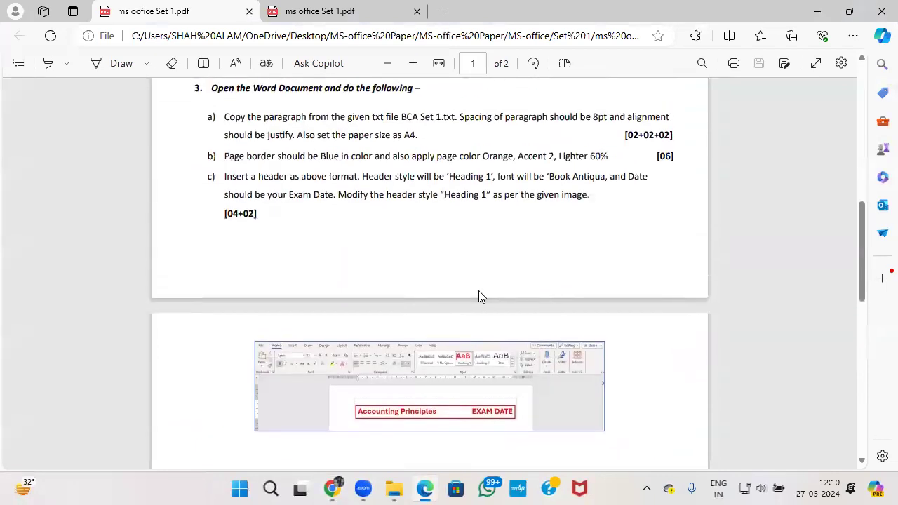
scroll(479, 296, up, 1)
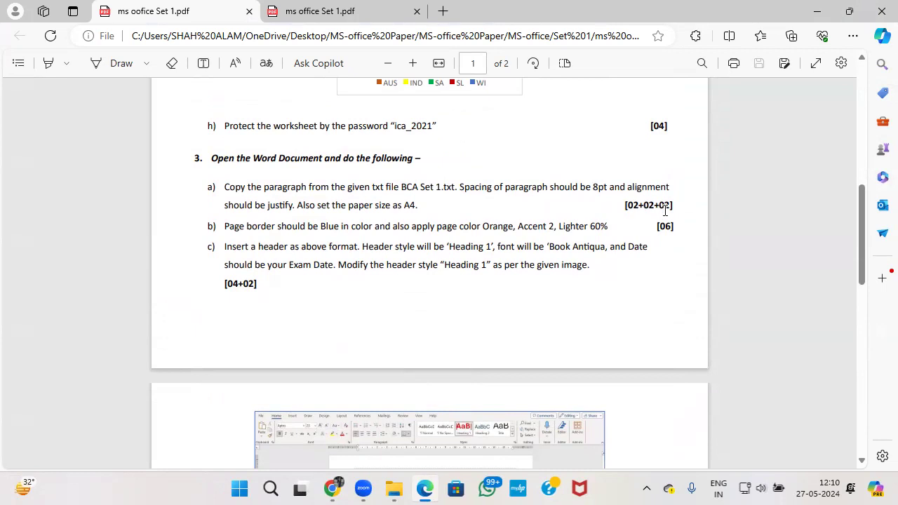
scroll(665, 209, up, 2)
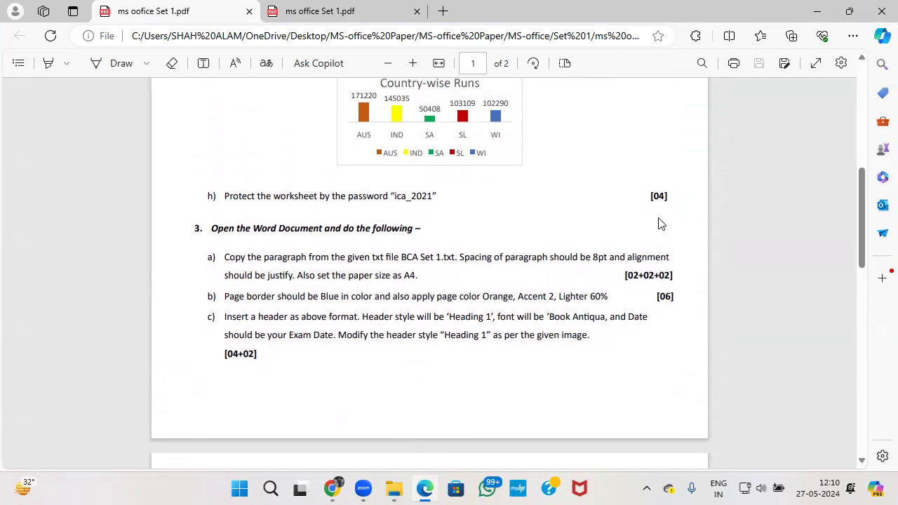
scroll(657, 226, up, 2)
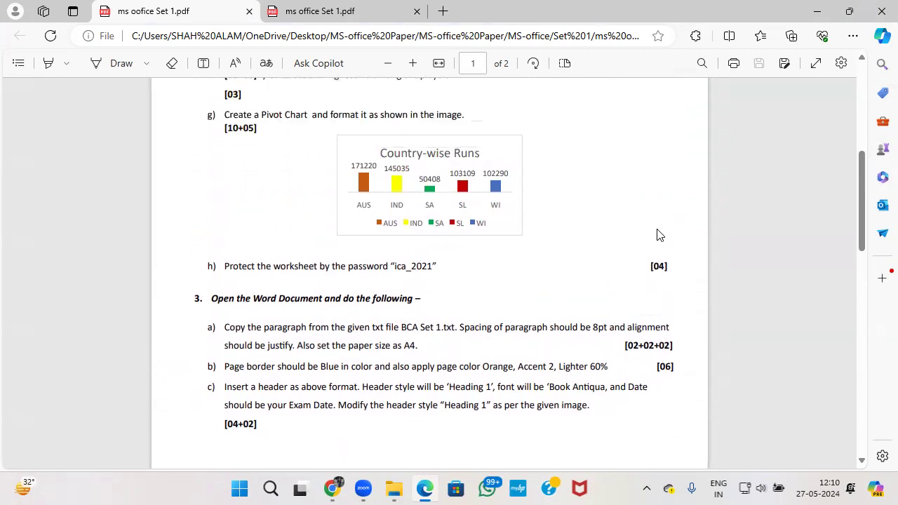
scroll(658, 235, up, 10)
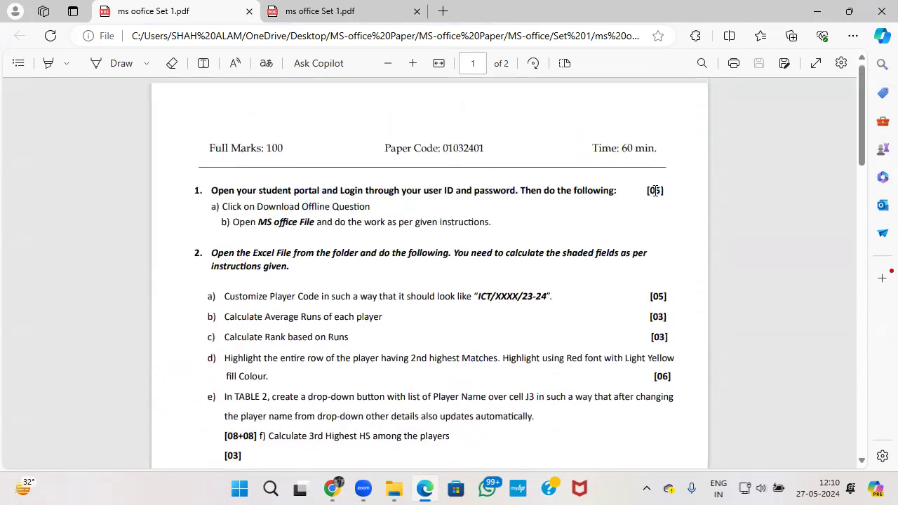
scroll(642, 238, down, 4)
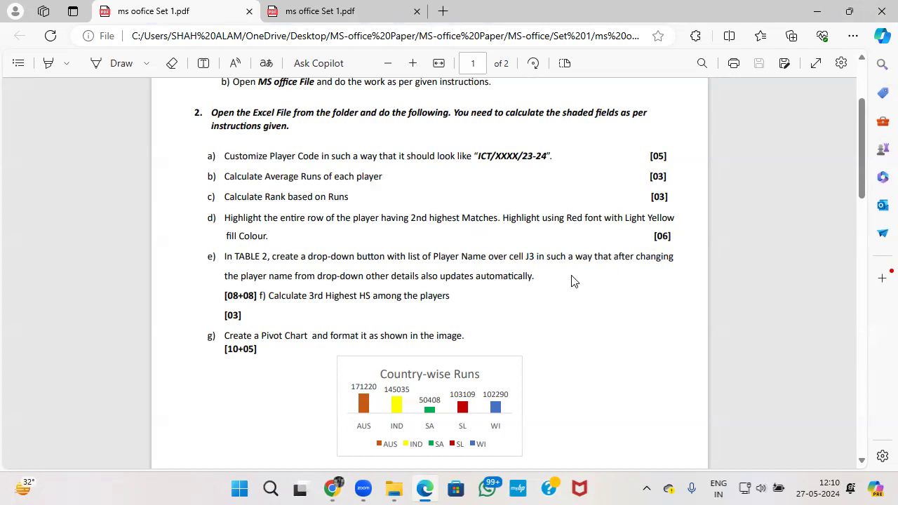
Open the File Set 1 workbook from the Set 1 exam folder.
scroll(582, 291, down, 1)
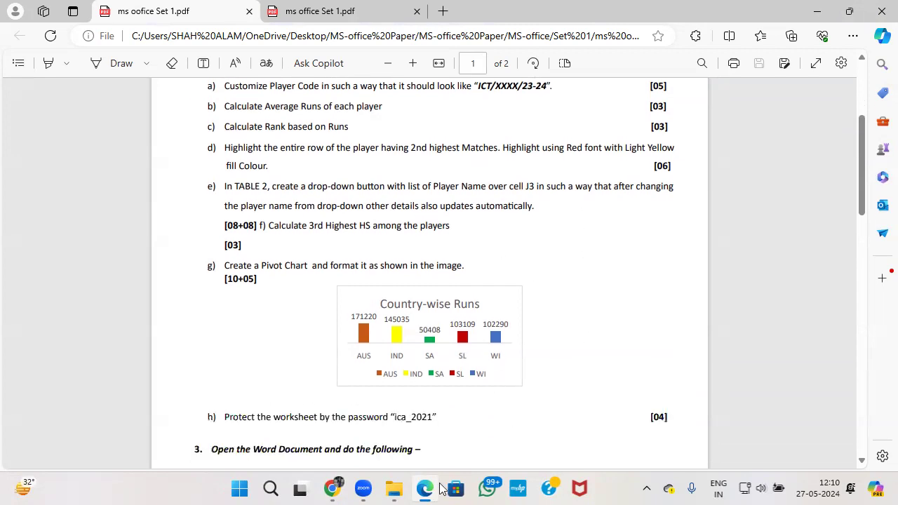
click(387, 489)
click(204, 149)
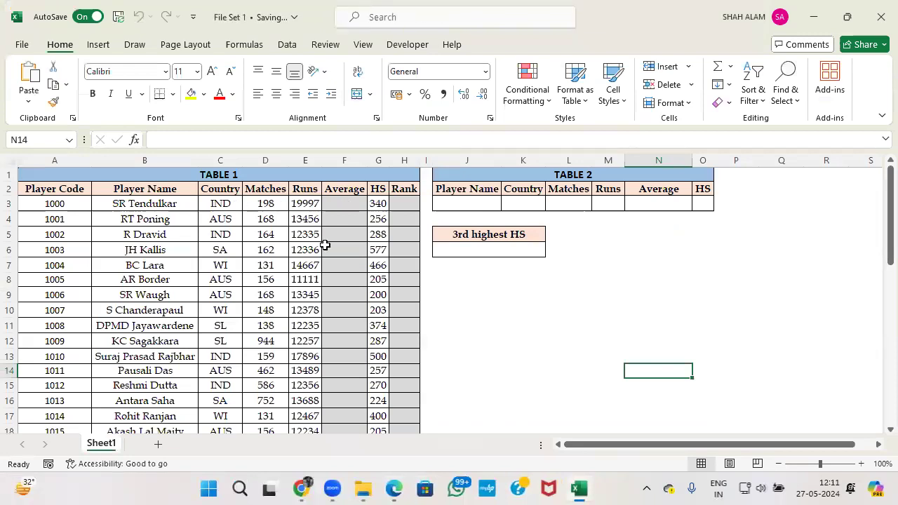
Recheck the Player Code task (a) in the question paper.
key(alt+Tab)
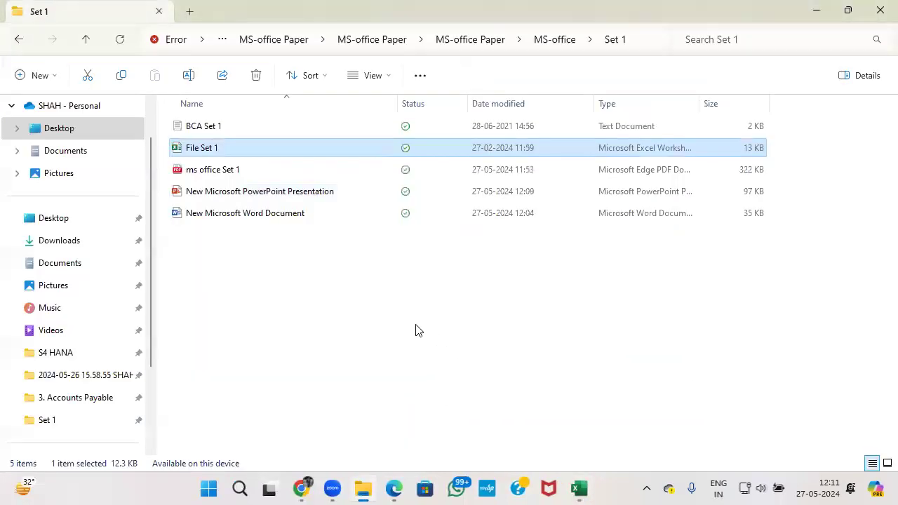
double_click(210, 147)
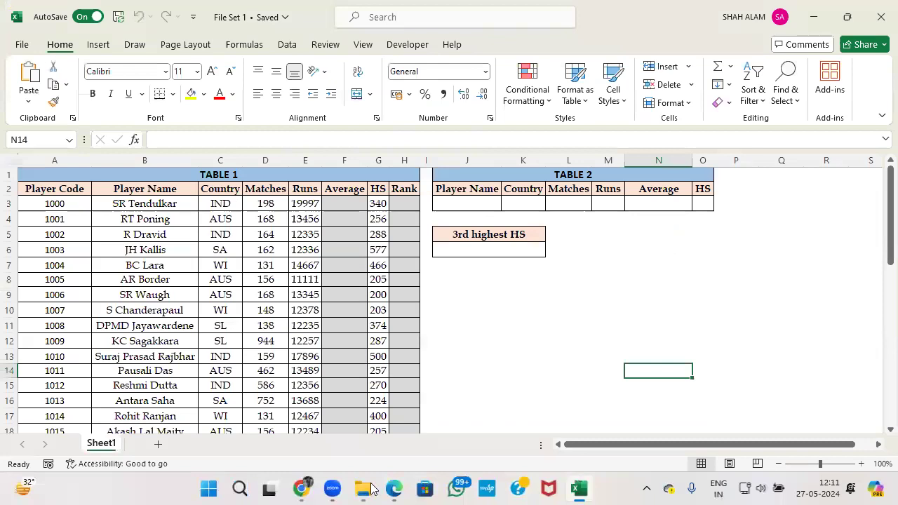
click(395, 489)
scroll(383, 287, up, 5)
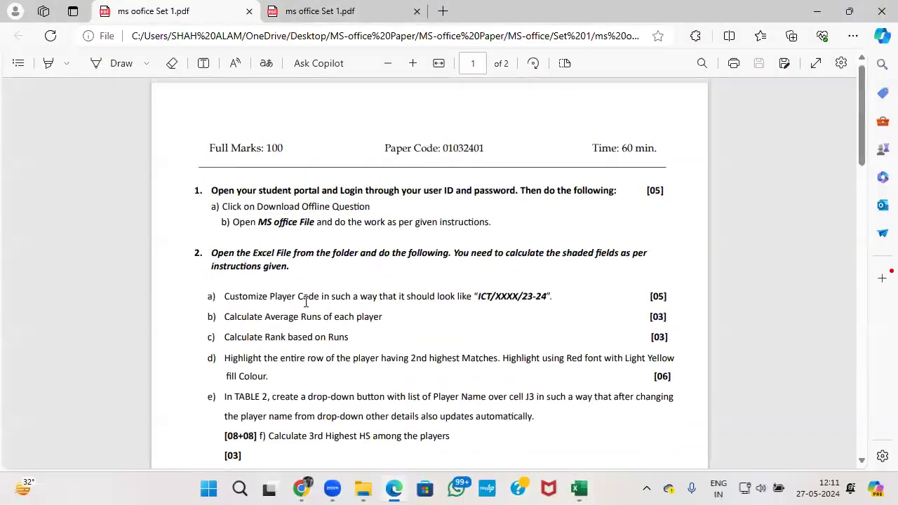
scroll(277, 296, down, 4)
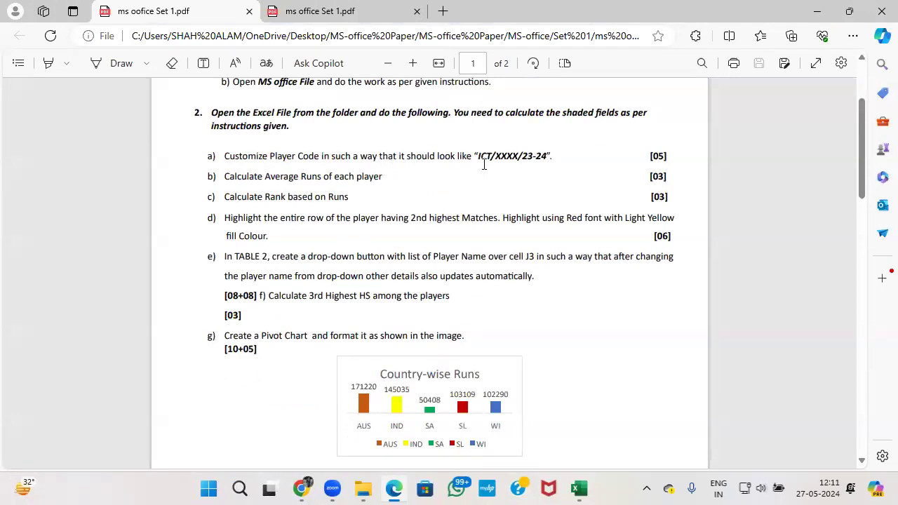
Back in Excel, select the Player Codes from A3 down to A44.
key(alt+Tab)
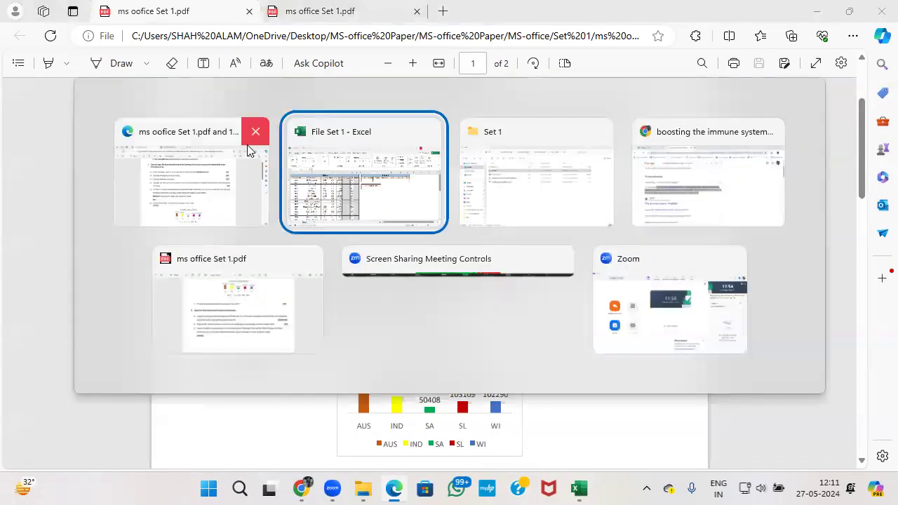
key(alt+Tab)
key(alt+Tab)
key(alt+Tab)
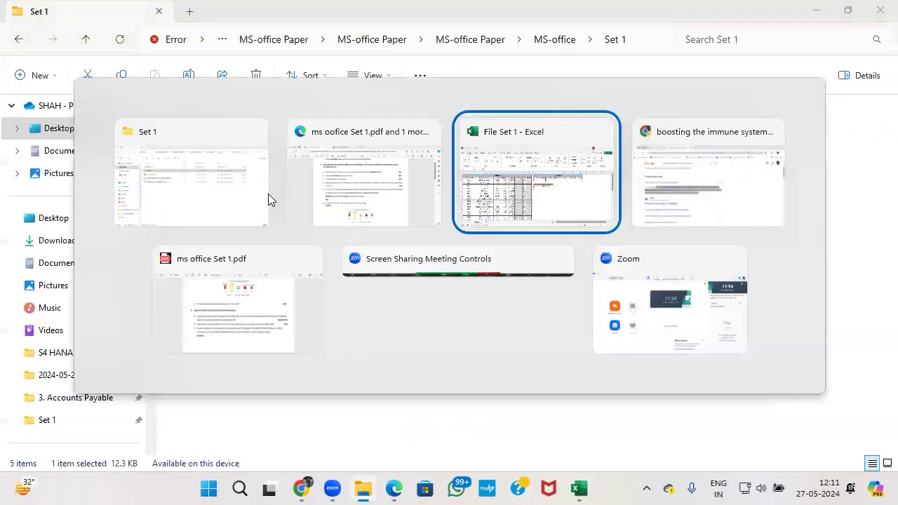
click(73, 209)
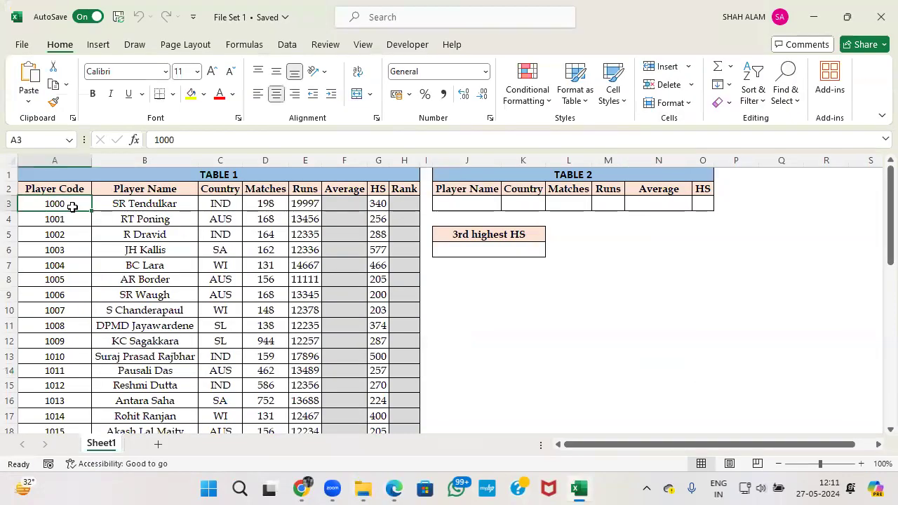
key(ctrl+shift+Down)
Open Format Cells for the Player Codes, choose Custom, and clear the General code.
right_click(74, 207)
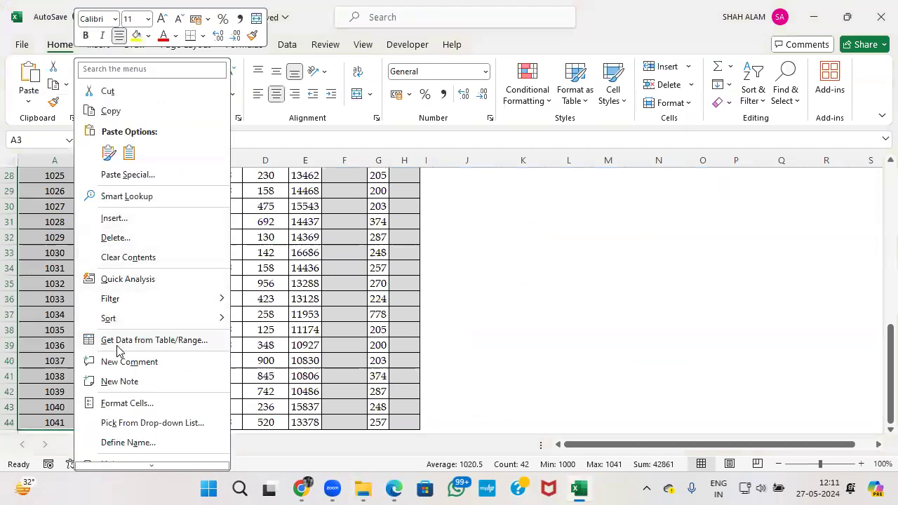
click(154, 403)
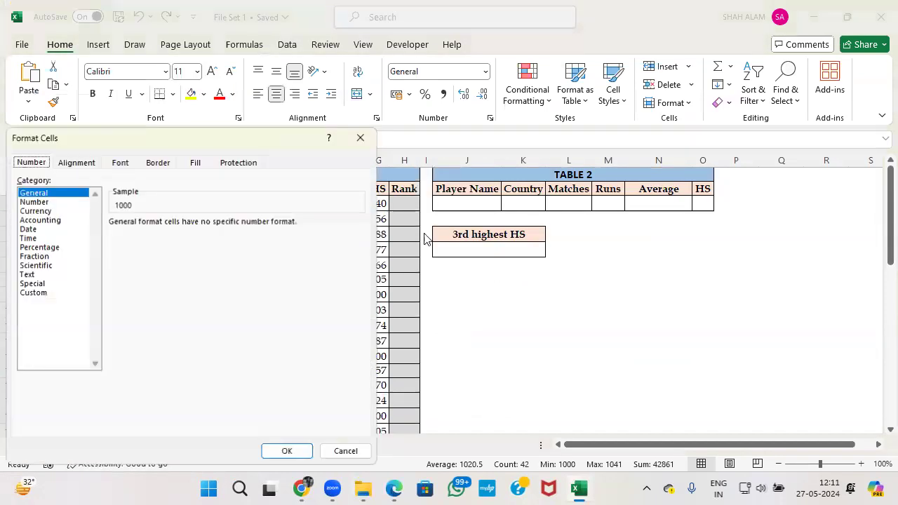
drag(279, 133, 394, 137)
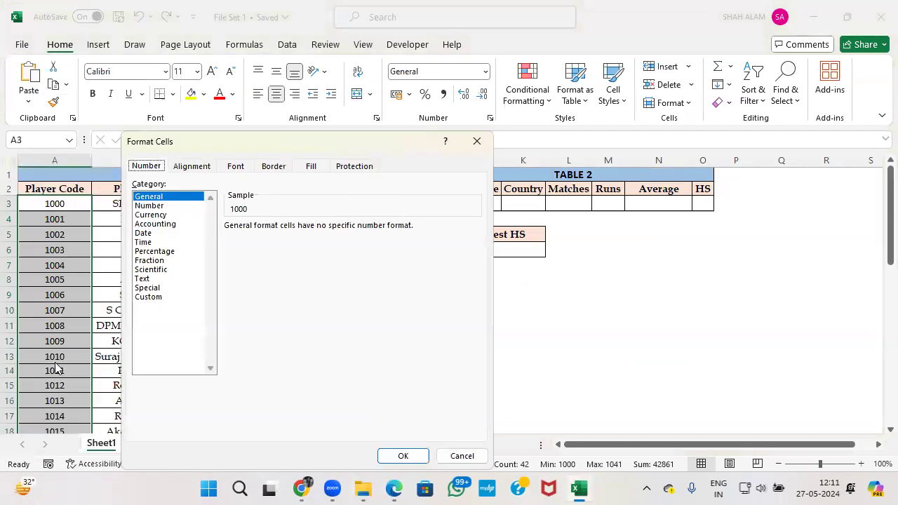
click(163, 298)
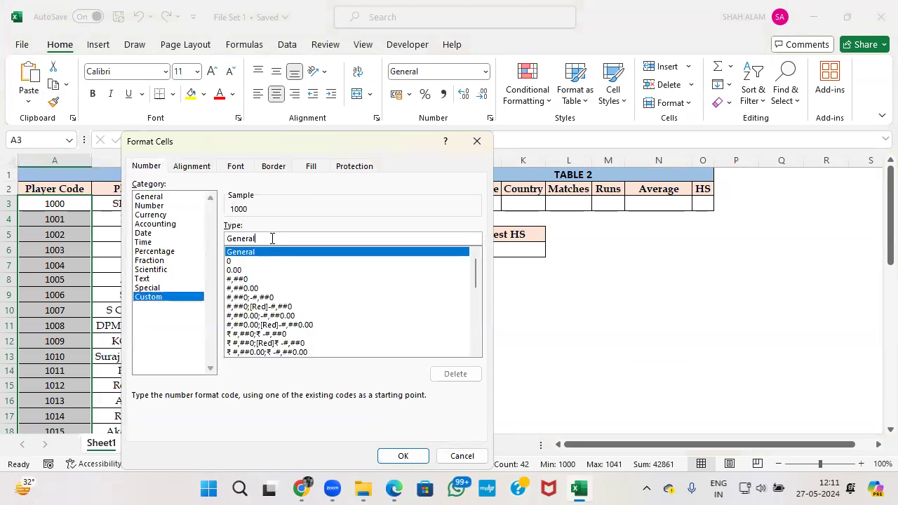
key(BackSpace)
key(BackSpace)
key(BackSpace)
key(BackSpace)
key(BackSpace)
key(BackSpace)
Enter the custom format "ICT/"0000"/23-24", checking it against the question paper.
text("ICA)
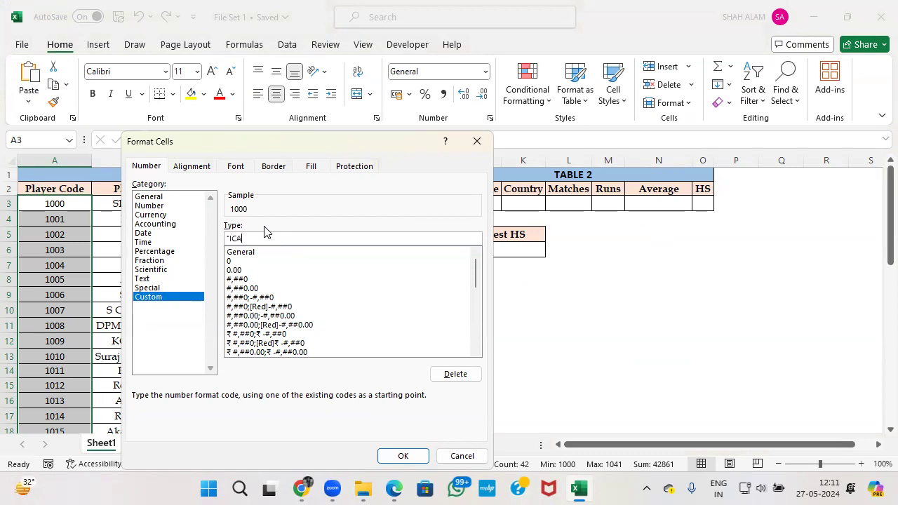
key(alt+Tab)
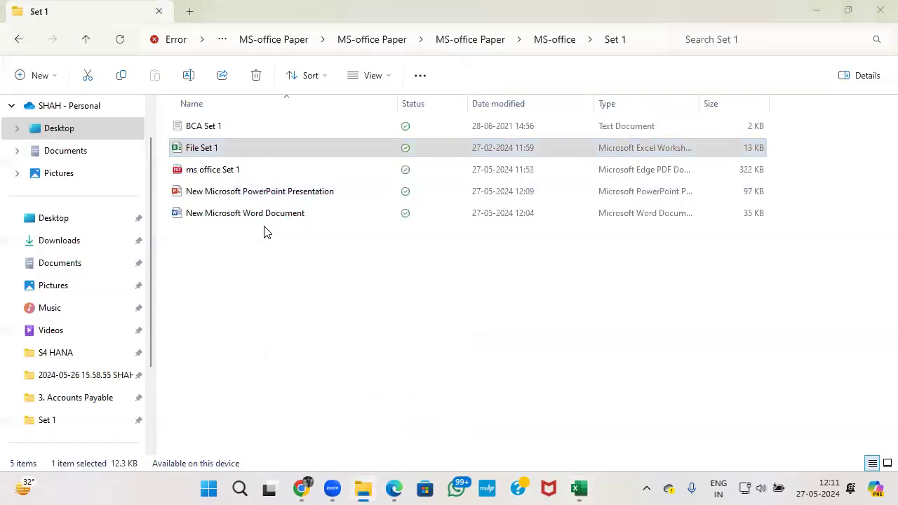
key(alt+Tab)
key(alt+Tab)
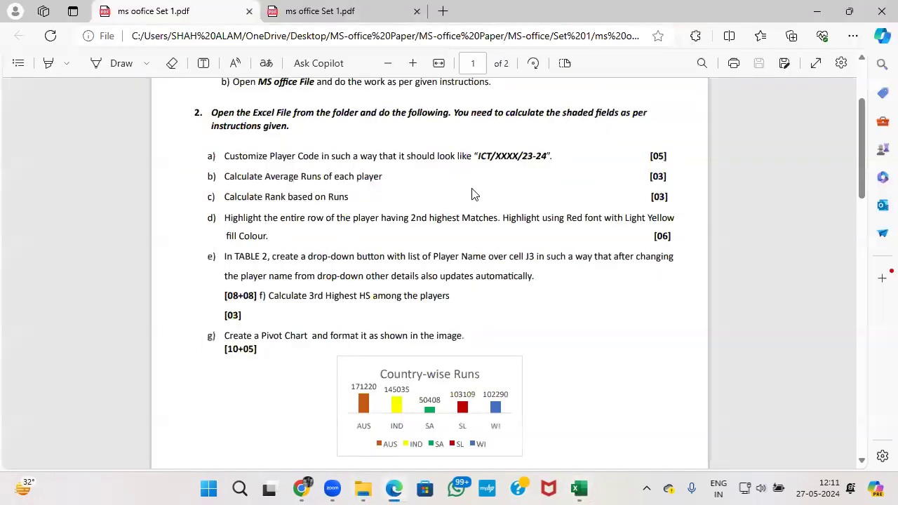
key(alt+Tab)
key(BackSpace)
key(BackSpace)
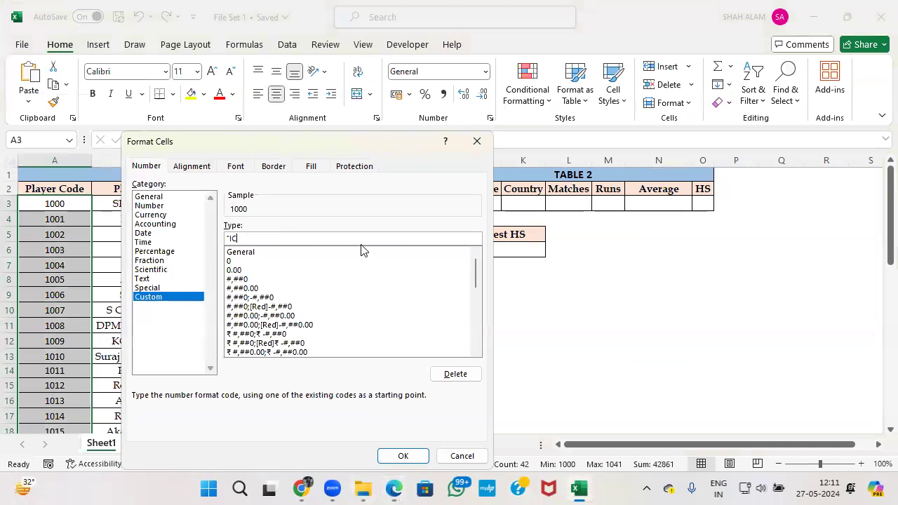
key(alt+Tab)
key(alt+Tab)
text(T/")
key(alt+Tab)
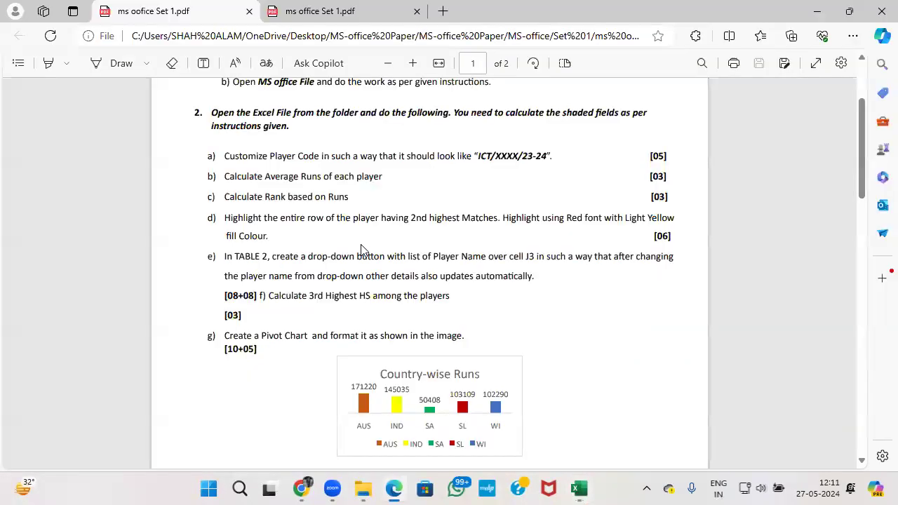
key(alt+Tab)
text(0000)
key(alt+Tab)
key(alt+Tab)
text(")
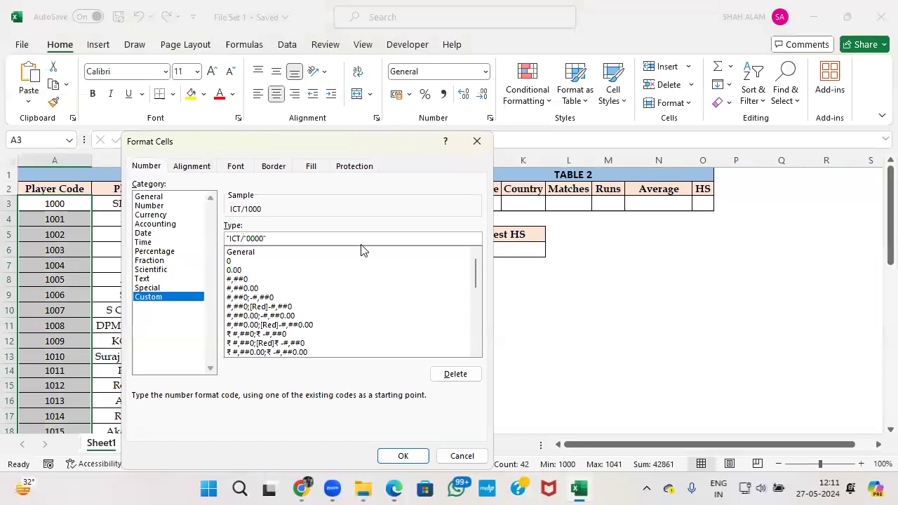
text(/)
key(alt+Tab)
key(alt+Tab)
text(23-2)
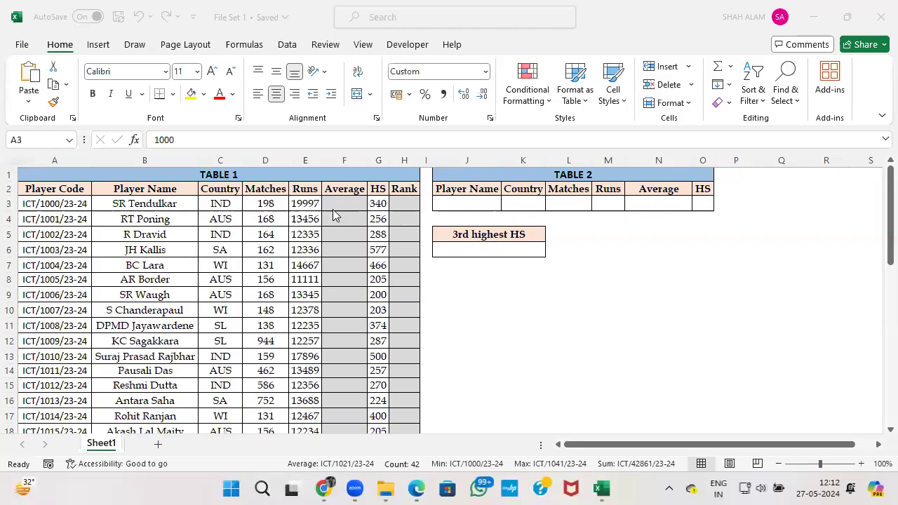
Recheck the Average task and abandon a first SUM-based formula attempt.
key(ctrl+1)
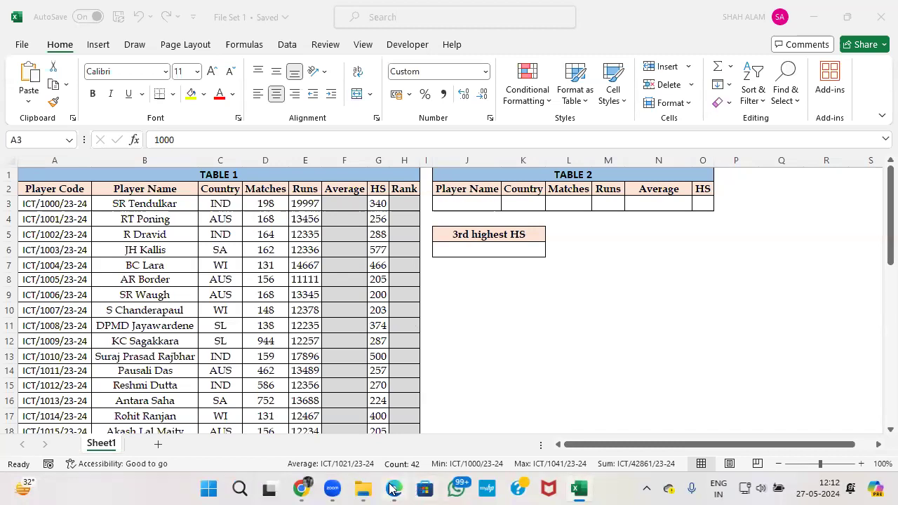
click(392, 489)
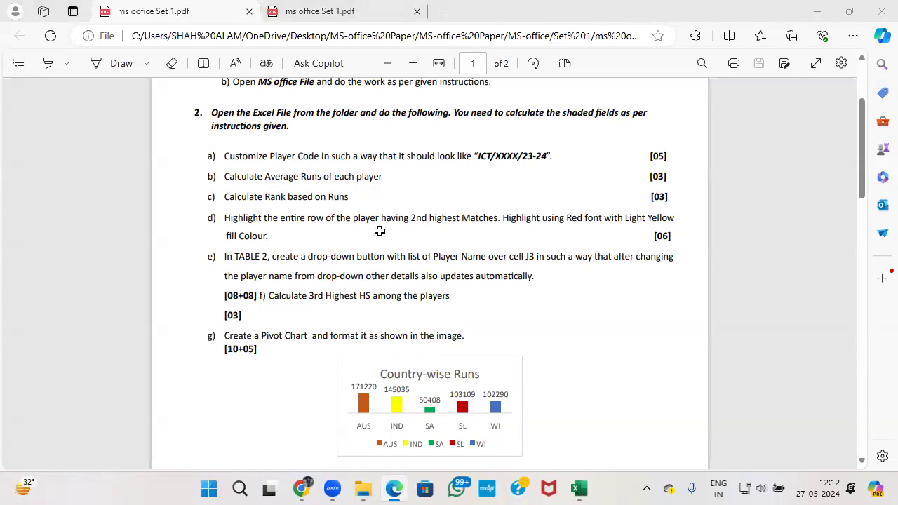
key(alt+Tab)
text(=)
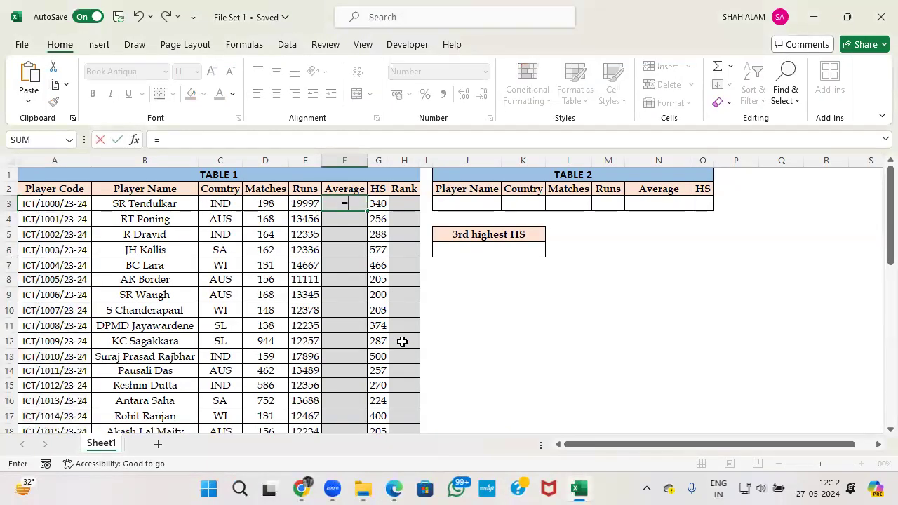
key(Left)
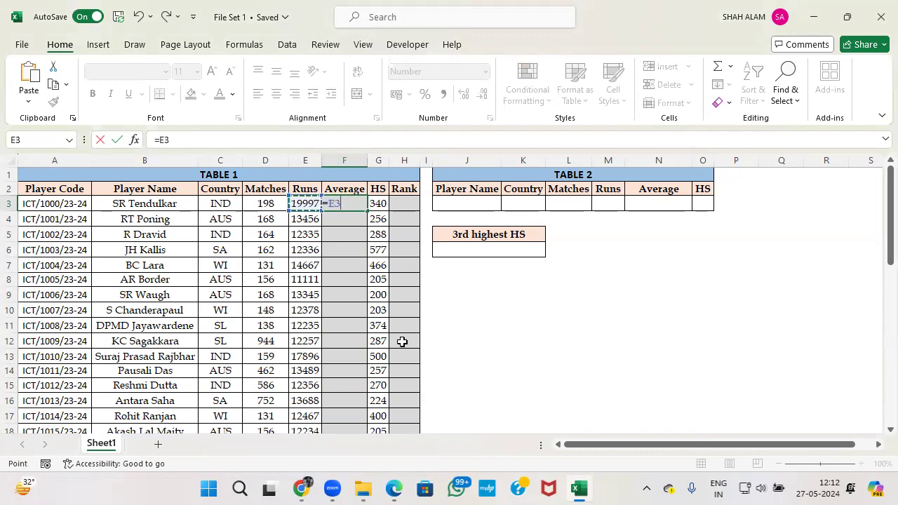
key(BackSpace)
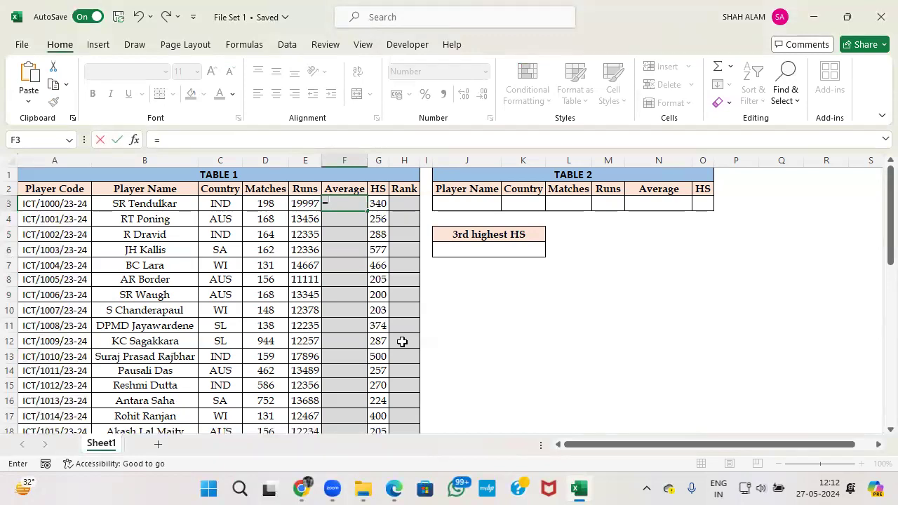
key(Left)
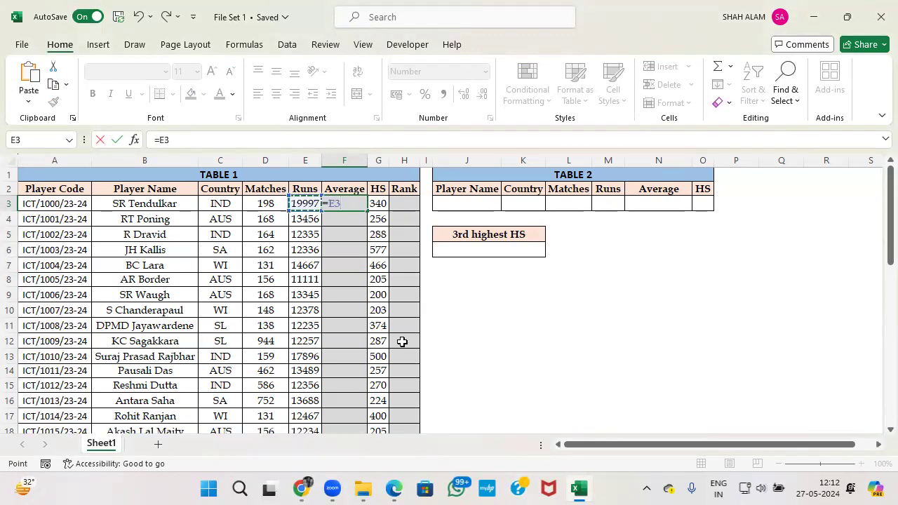
text(/s)
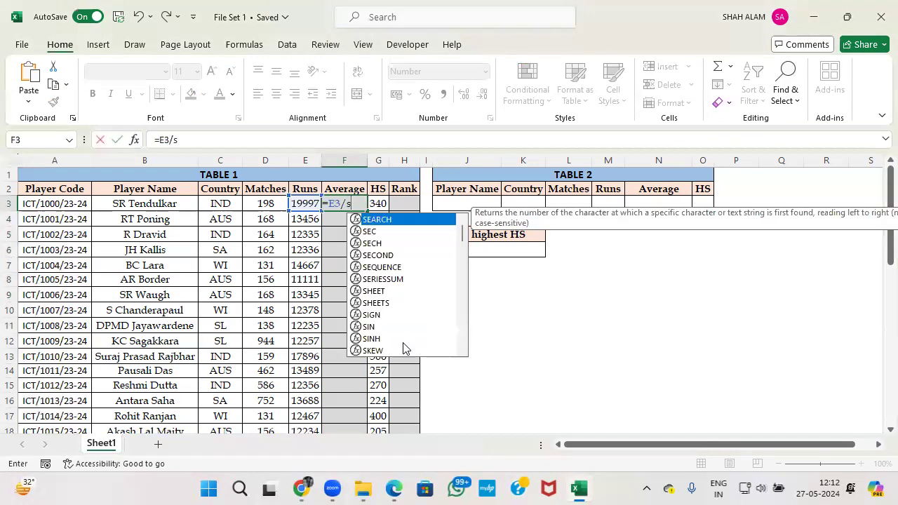
text(um()
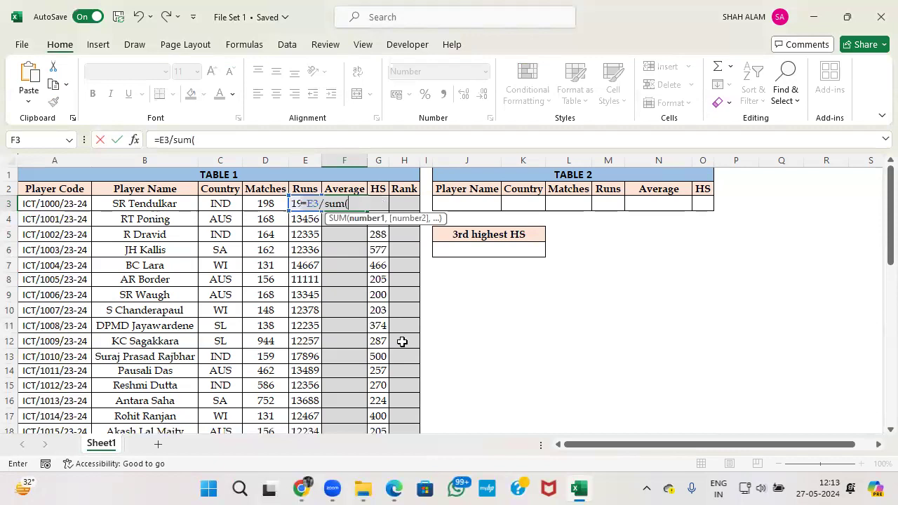
click(295, 203)
key(ctrl+shift+Down)
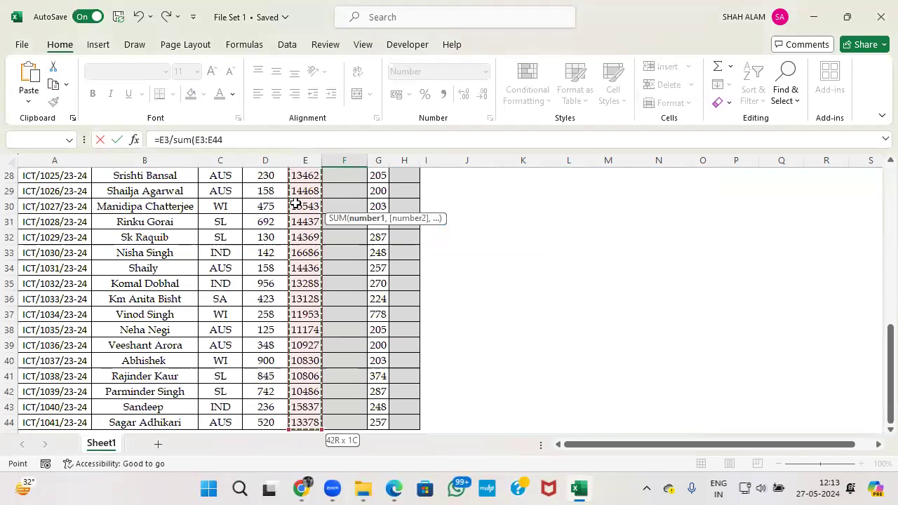
key(F4)
key(Escape)
scroll(335, 234, up, 1)
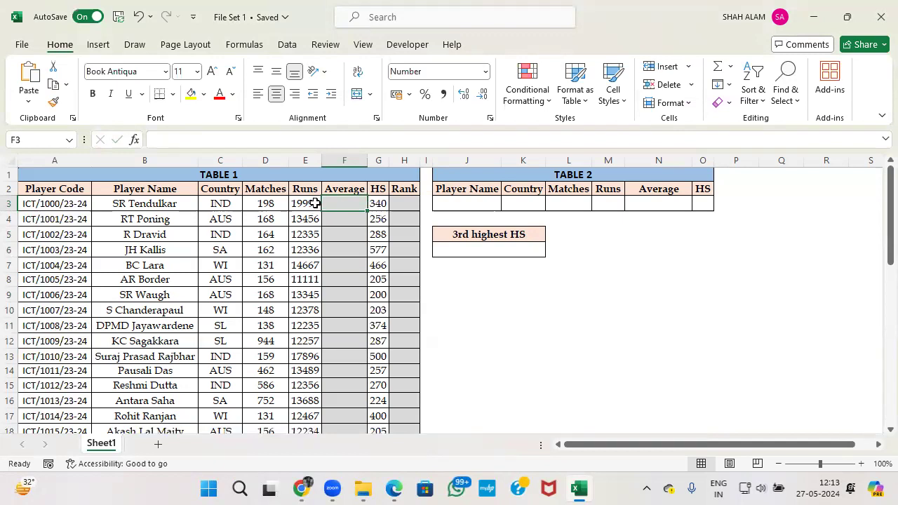
Enter =E3/D3 in F3 for the first player's average.
click(306, 202)
click(350, 203)
text(-)
key(BackSpace)
text(=)
key(Left)
text(/)
key(Left)
key(Left)
key(Return)
Fill the =E3/D3 average formula down column F for all players.
click(351, 203)
click(371, 204)
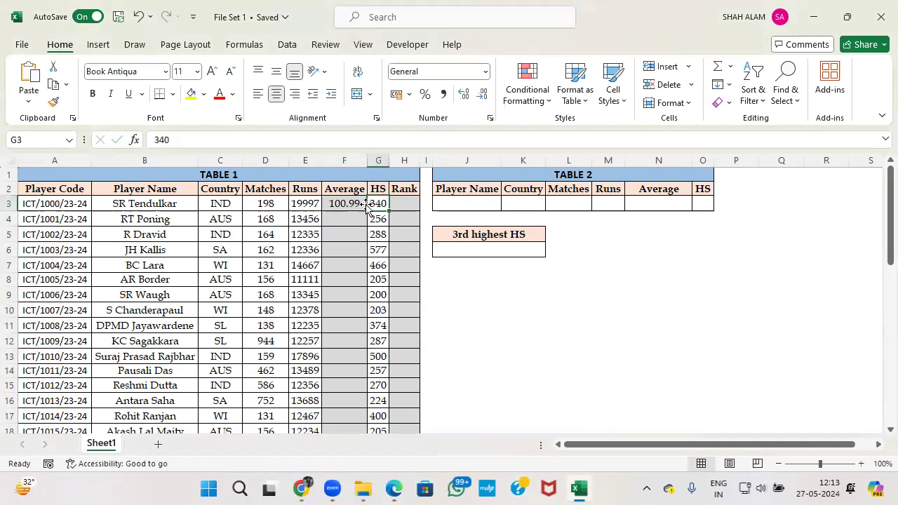
click(356, 203)
double_click(366, 211)
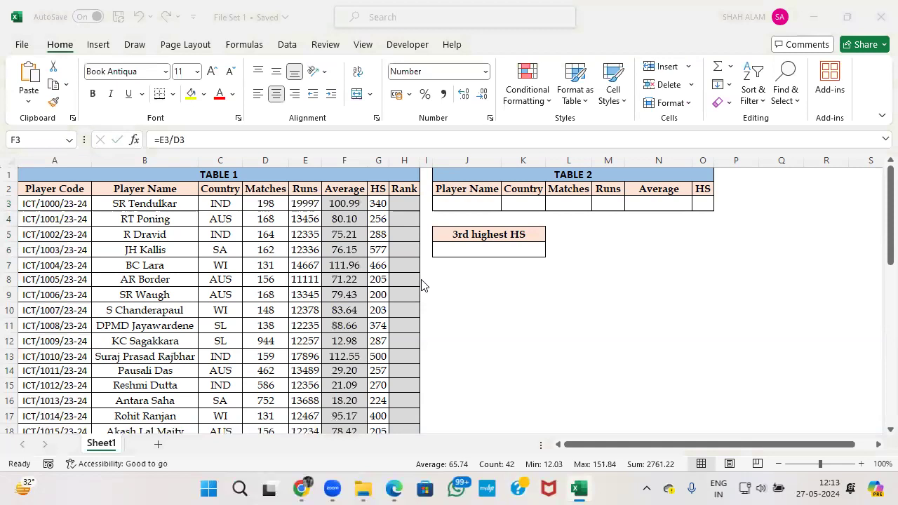
key(alt+Tab)
key(alt+Tab)
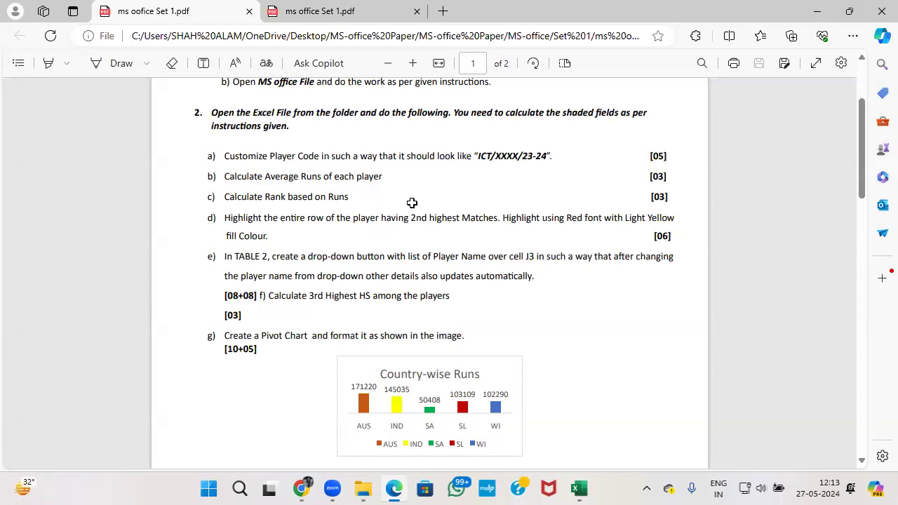
Enter =RANK(E3,$E$3:$E$44,0) in H3 to rank the first player by Runs.
key(alt+Tab)
text(=rank)
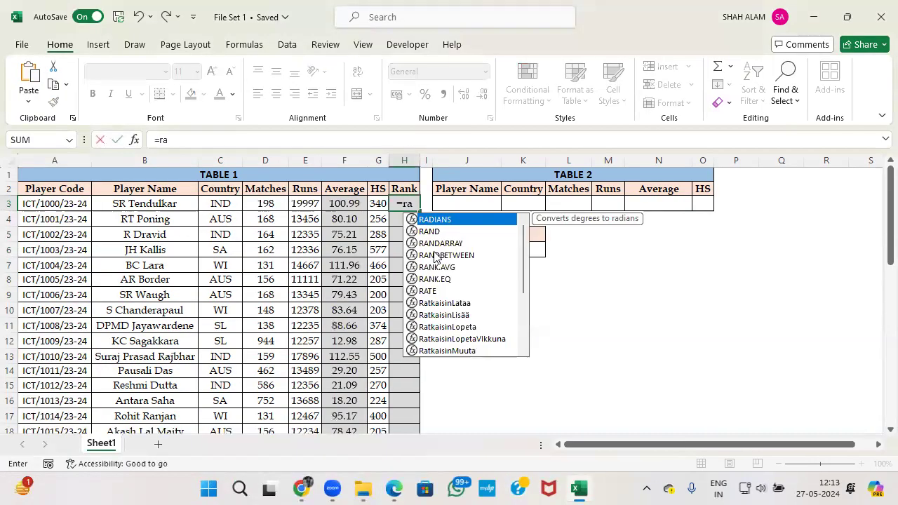
key(Down)
key(Down)
key(Tab)
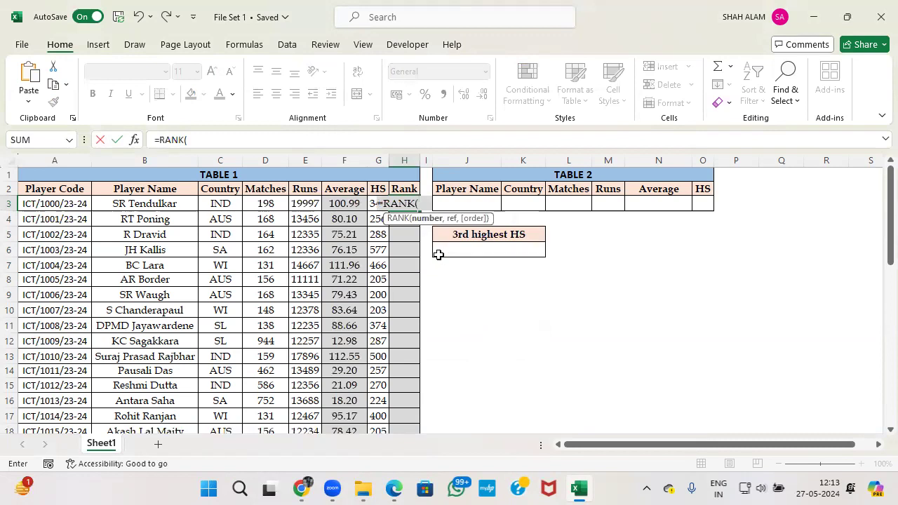
click(314, 205)
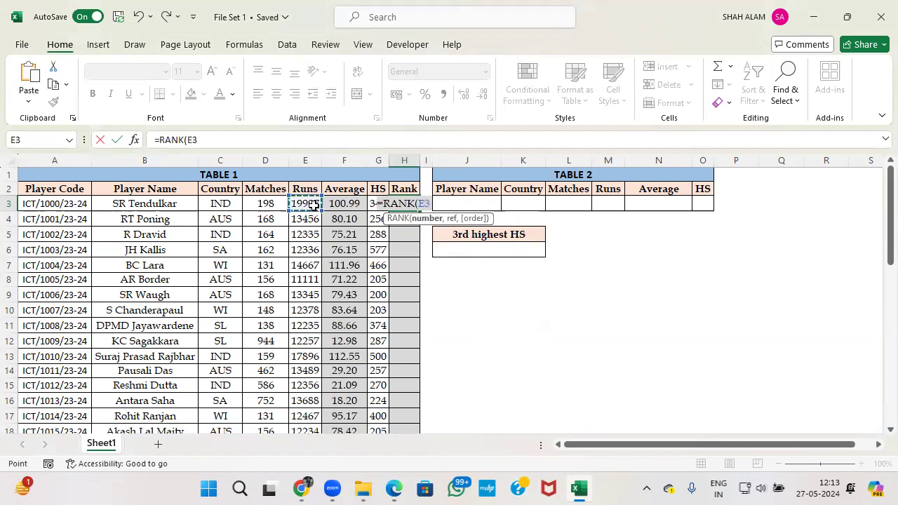
text(,)
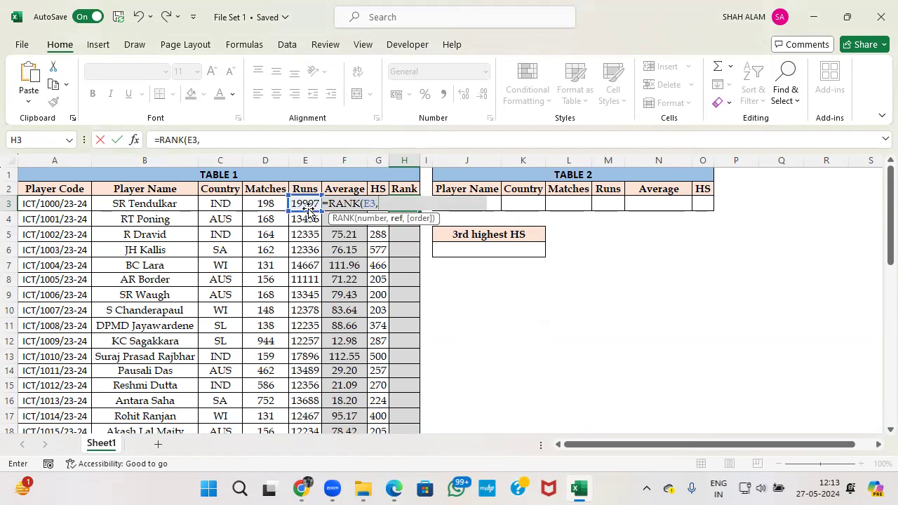
click(308, 204)
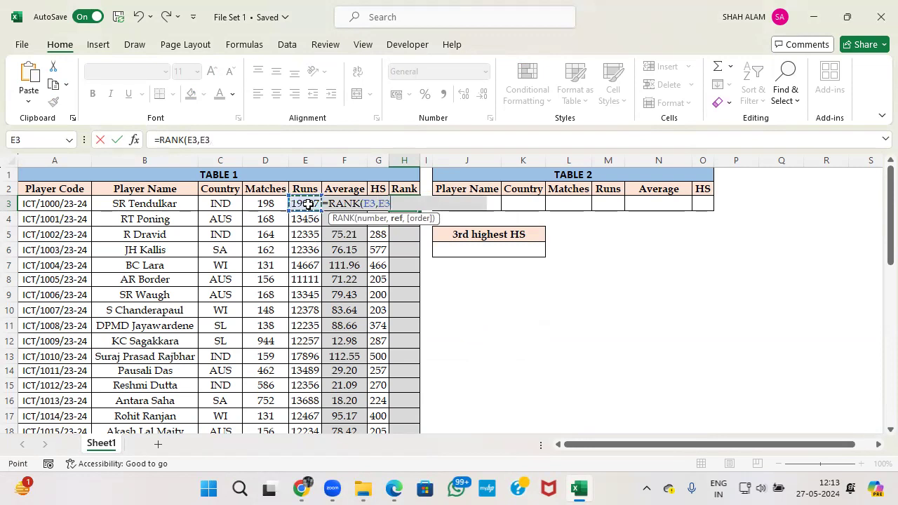
key(ctrl+shift+Down)
scroll(308, 205, up, 9)
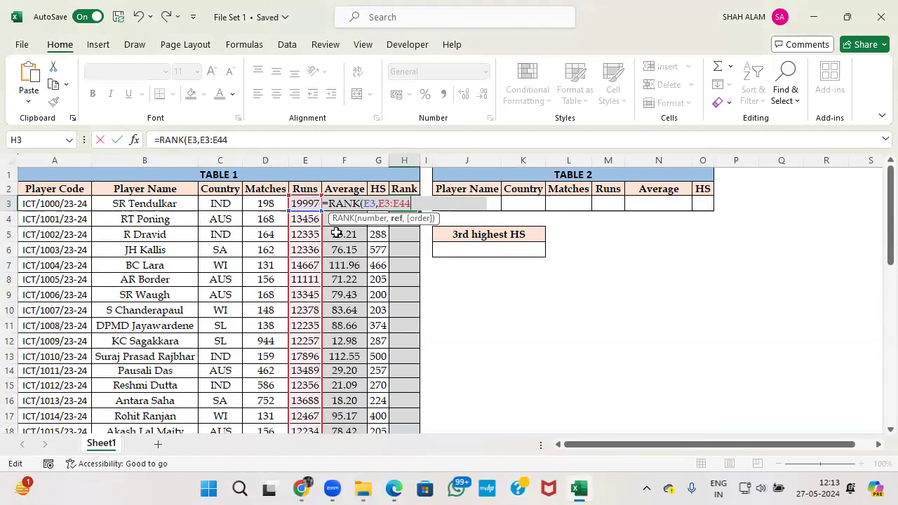
key(F4)
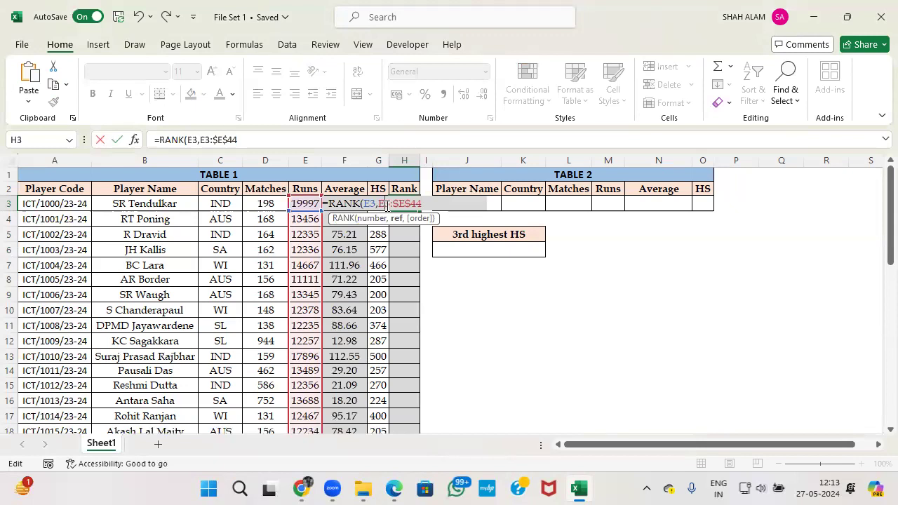
key(F4)
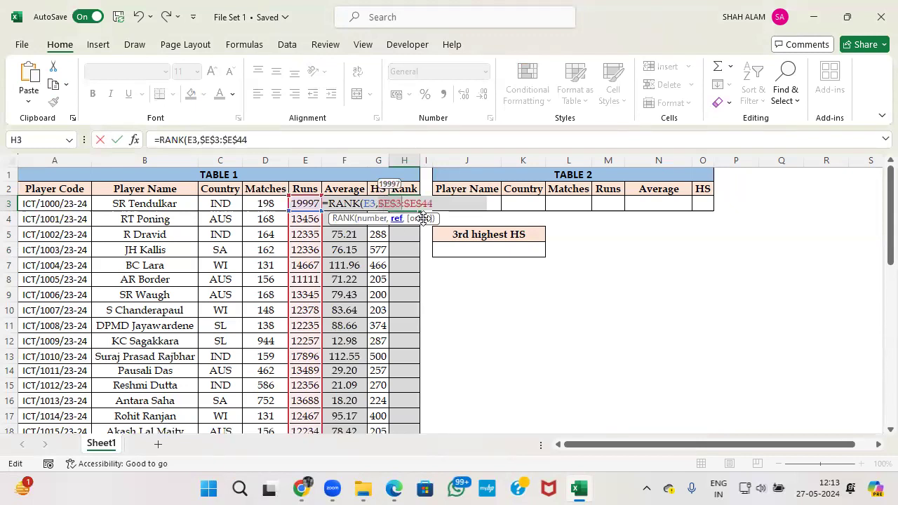
text(,)
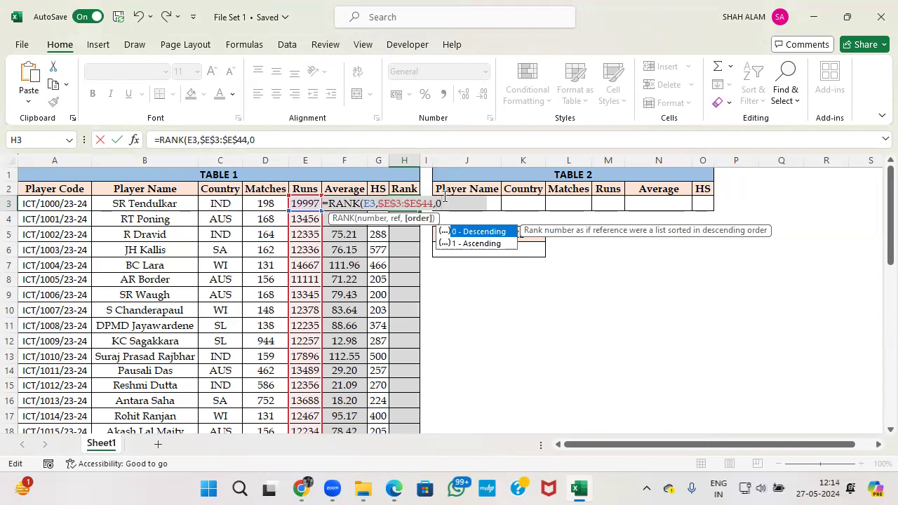
text(0))
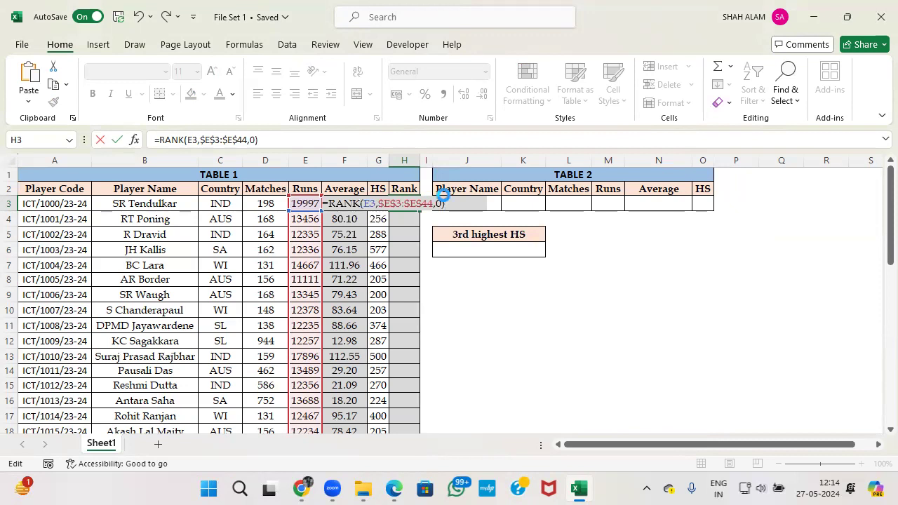
key(Return)
Check the question paper again and reselect rank cell H3.
key(alt+Tab)
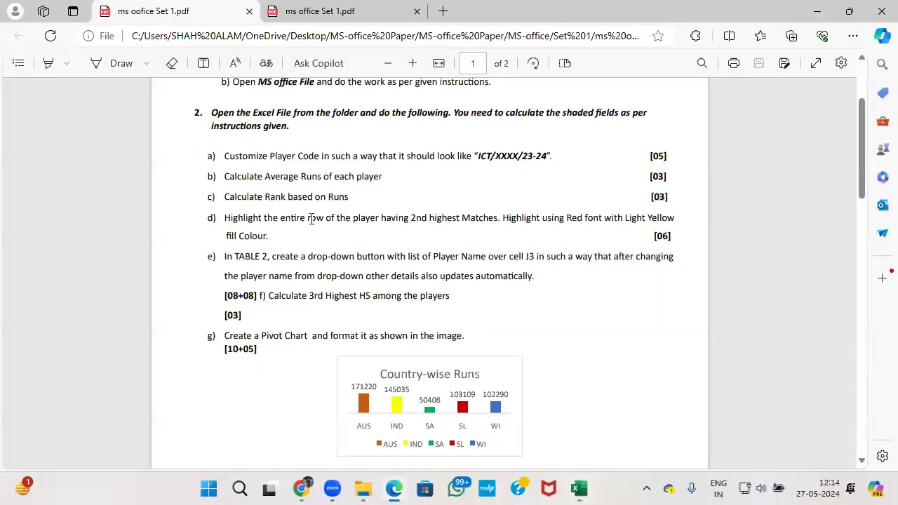
key(alt+Tab)
click(406, 205)
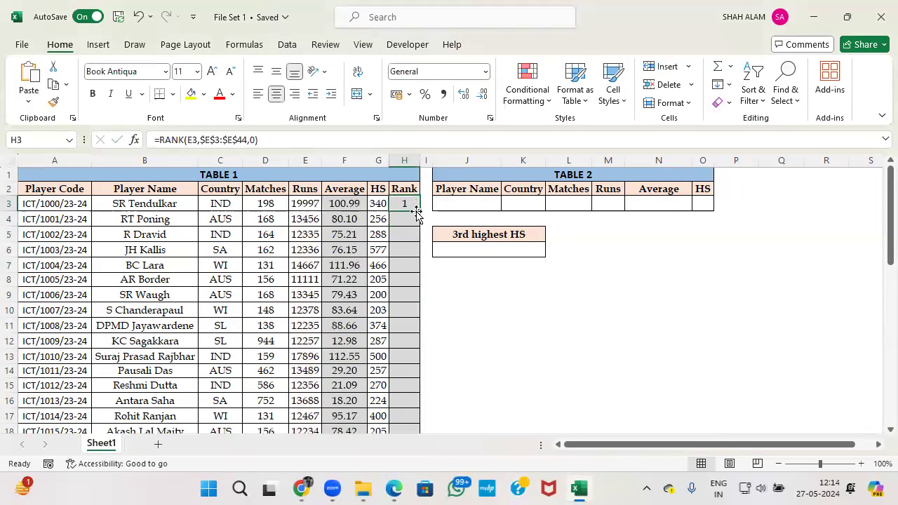
Copy the RANK formula down column H and verify the ranks against the task.
double_click(420, 212)
key(alt+Tab)
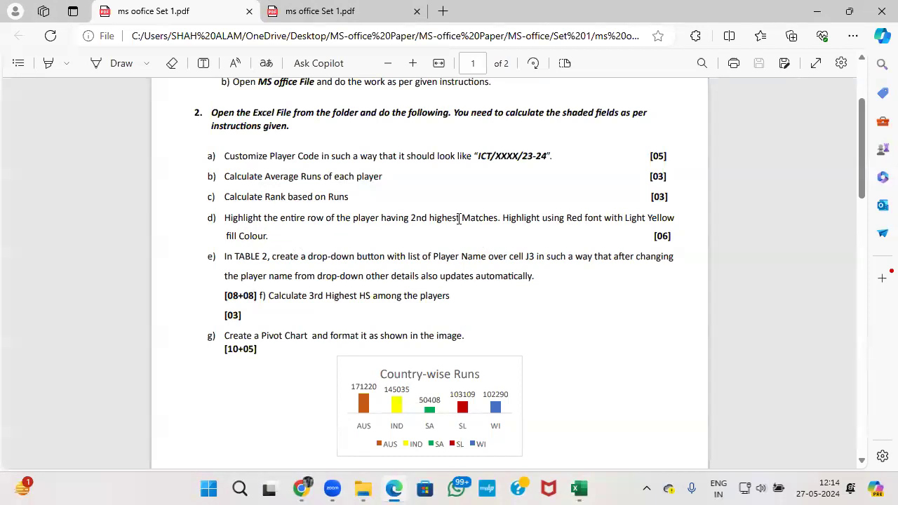
key(alt+Tab)
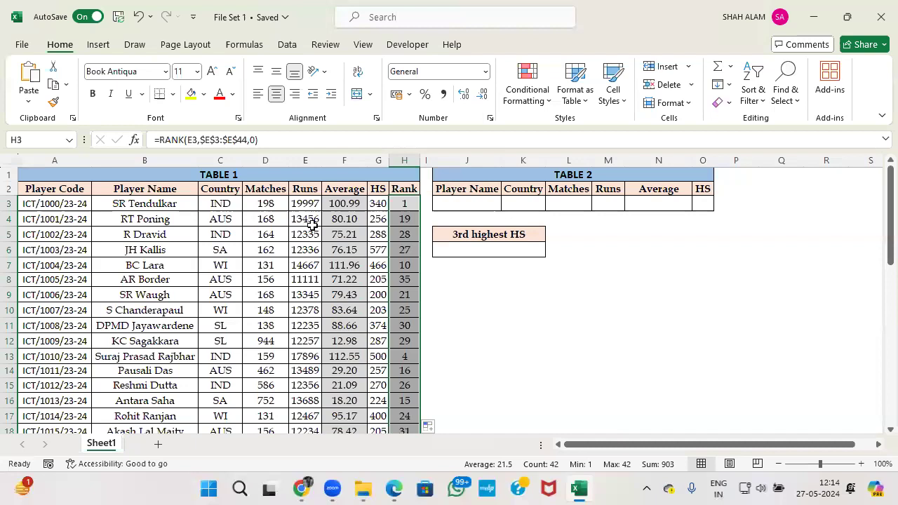
key(alt+Tab)
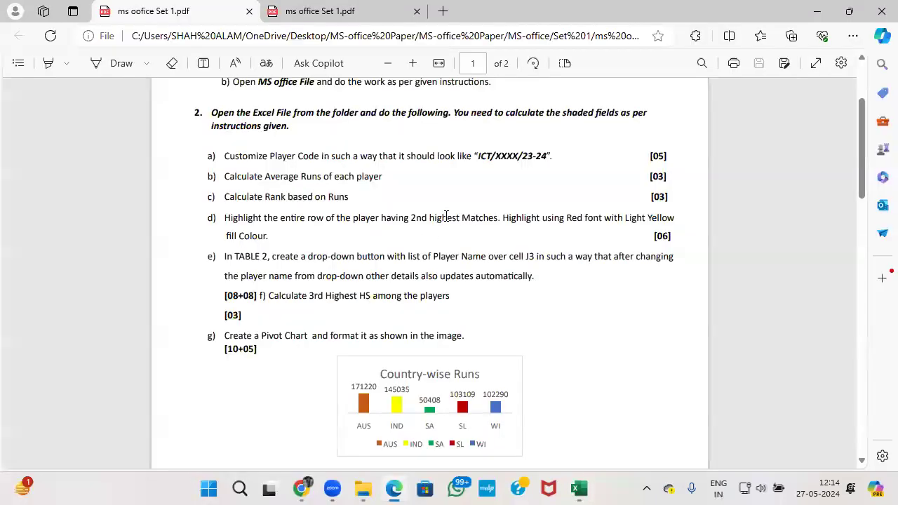
key(alt+Tab)
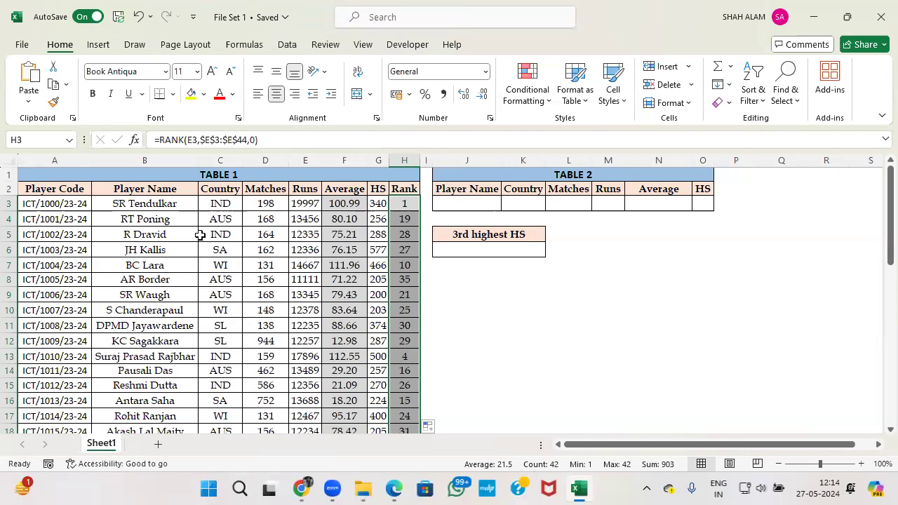
click(71, 208)
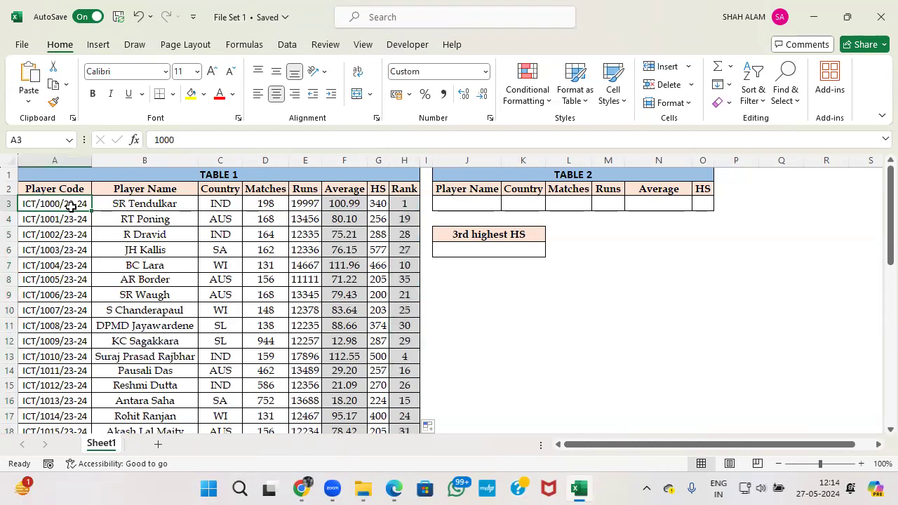
Select Table 1 (A3:H44) and start a formula-based New Rule in Conditional Formatting.
key(ctrl+shift+Right)
key(ctrl+shift+Down)
scroll(161, 235, up, 5)
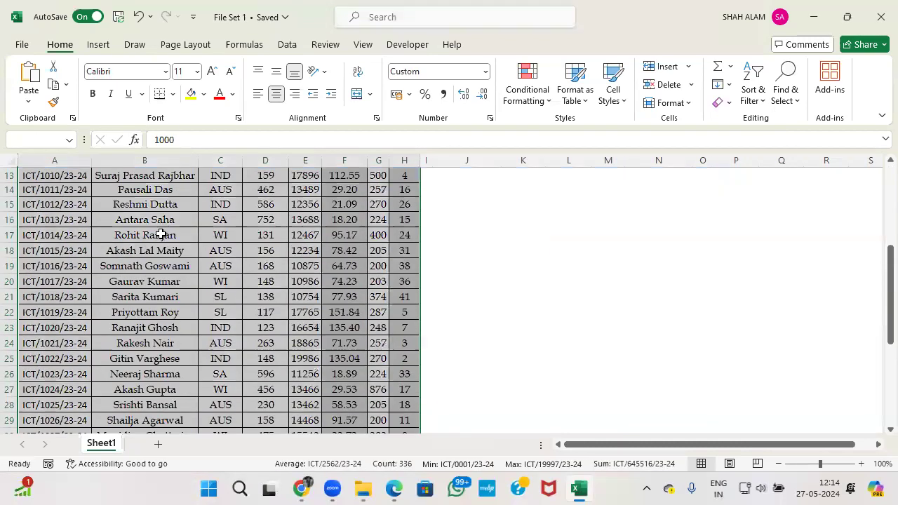
scroll(160, 235, up, 4)
click(528, 88)
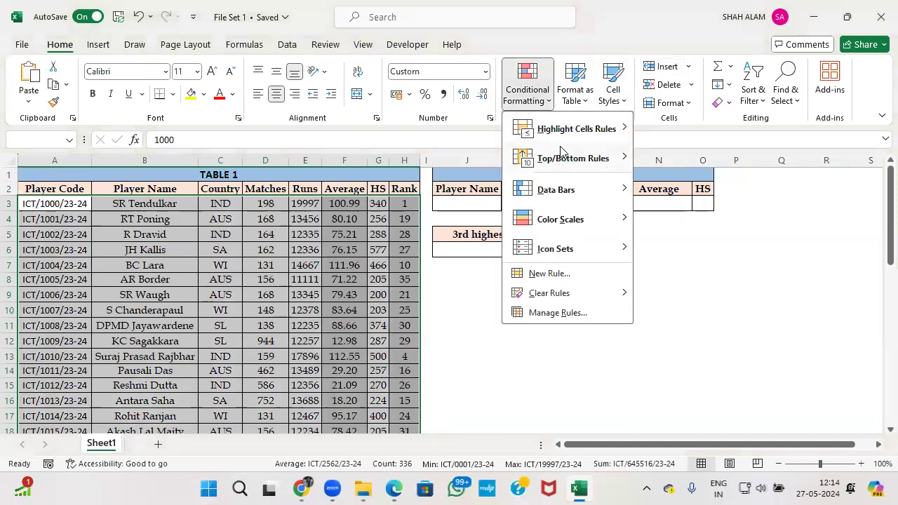
click(575, 277)
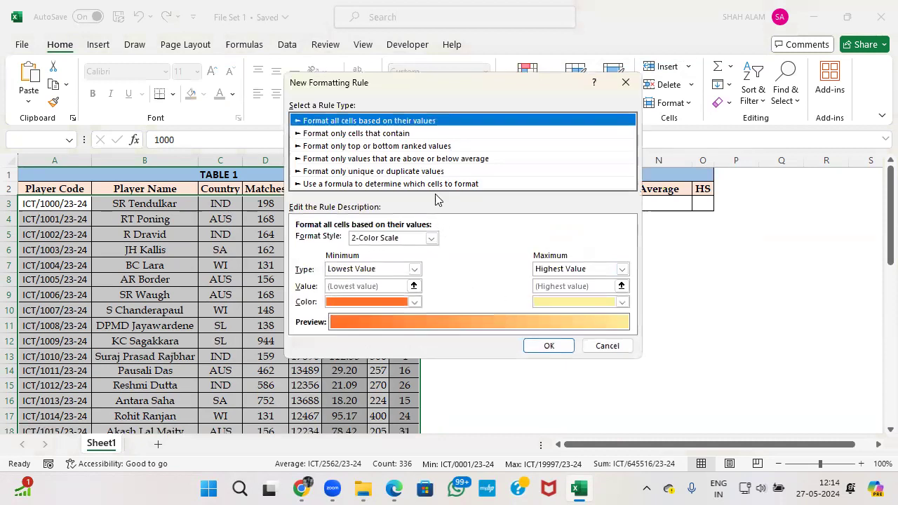
click(435, 184)
click(413, 240)
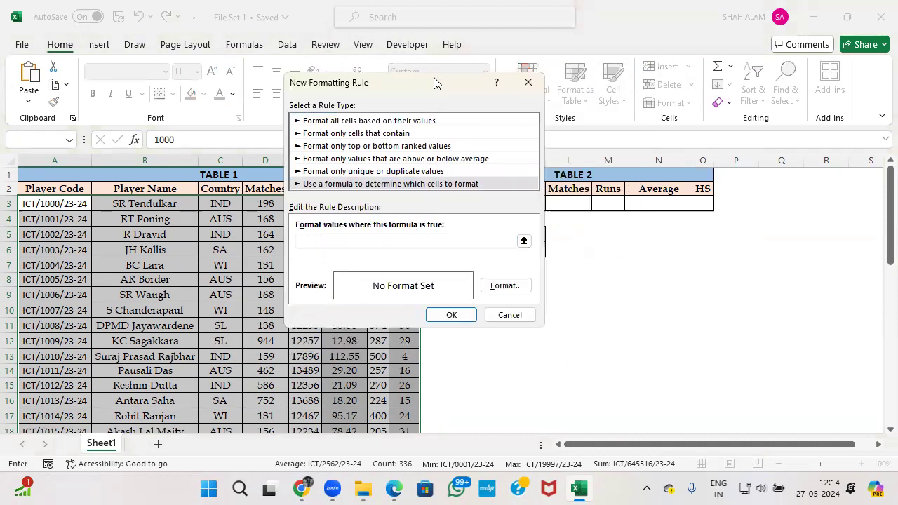
drag(437, 85, 656, 117)
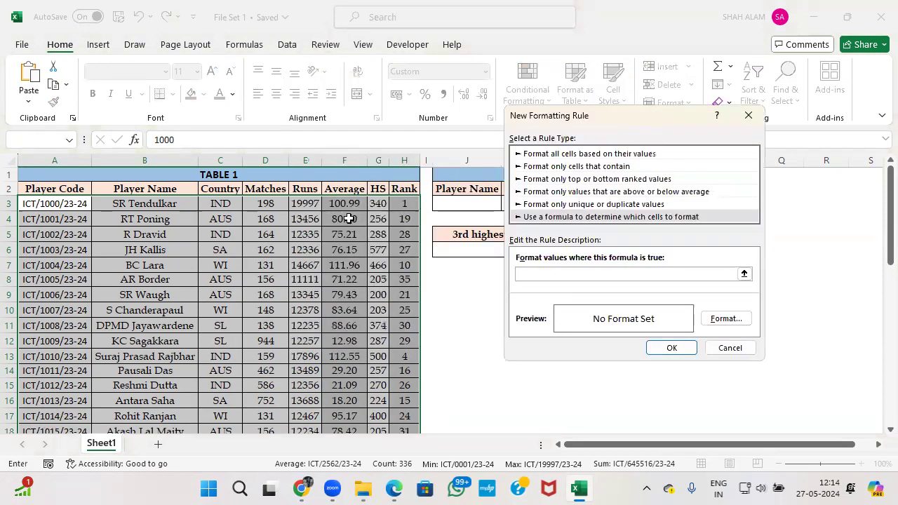
Type the rule formula =$D3=LARGE($D$3:$D$44,2) for the second-highest Matches.
text(=)
click(270, 203)
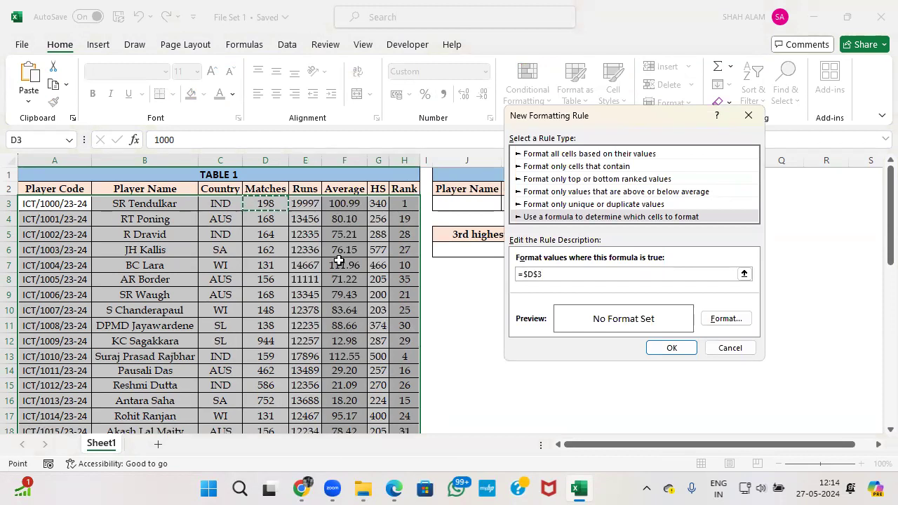
key(F4)
key(F4)
text(=)
text(large()
click(276, 202)
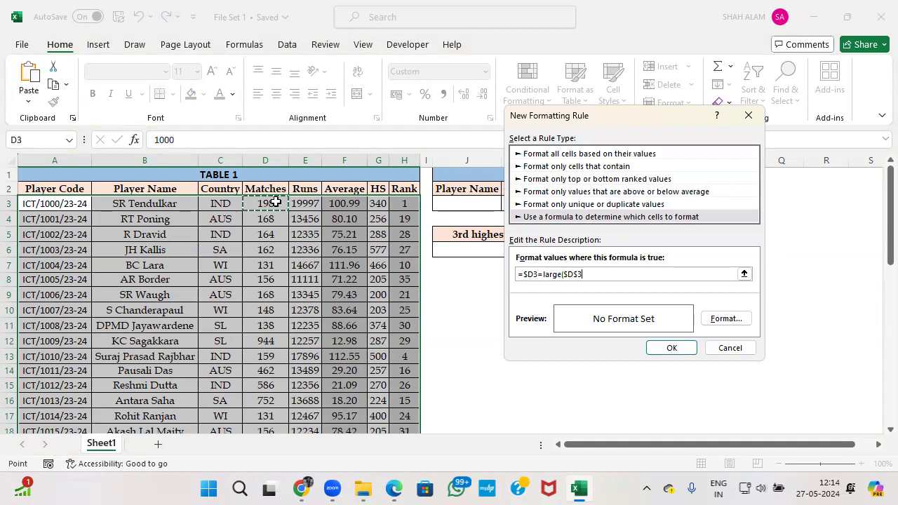
key(ctrl+shift+Down)
text(,2)
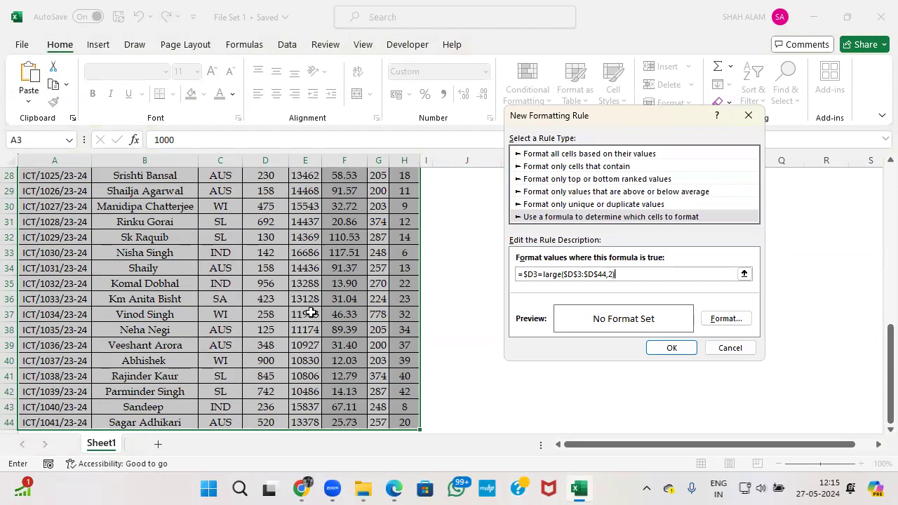
scroll(379, 344, up, 9)
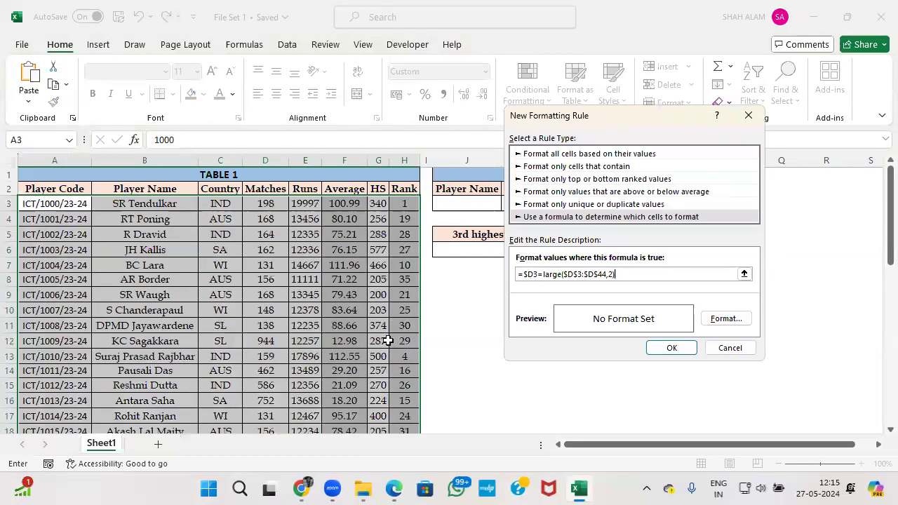
Explore the rule's Format Cells Font and Fill options, checking the instructions, then close it.
click(704, 320)
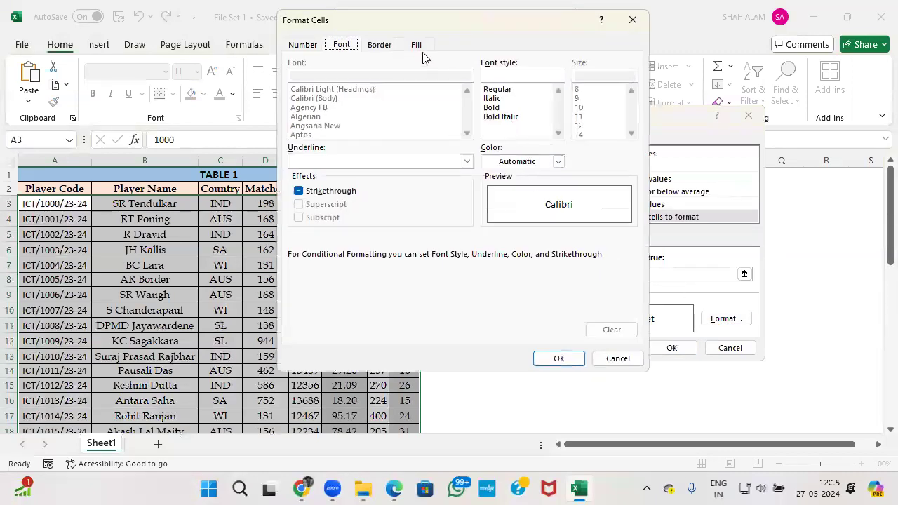
click(418, 45)
click(343, 46)
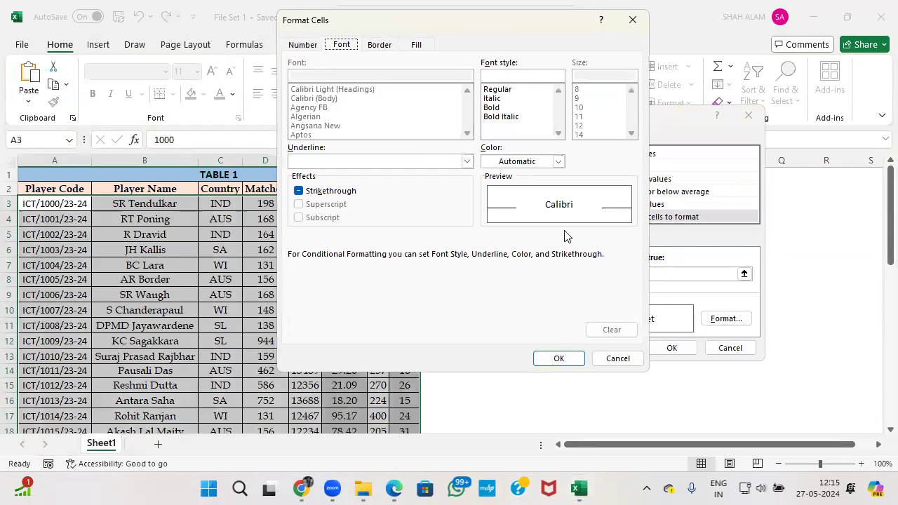
key(alt+Tab)
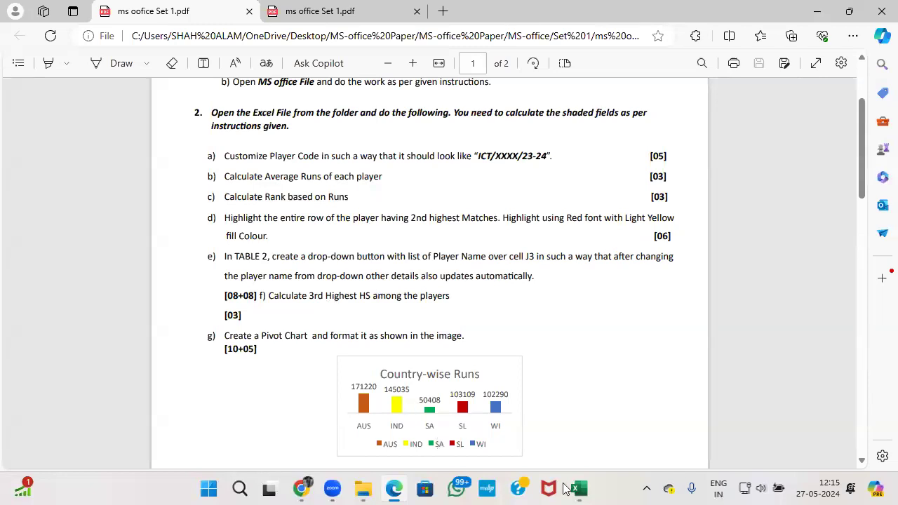
click(569, 482)
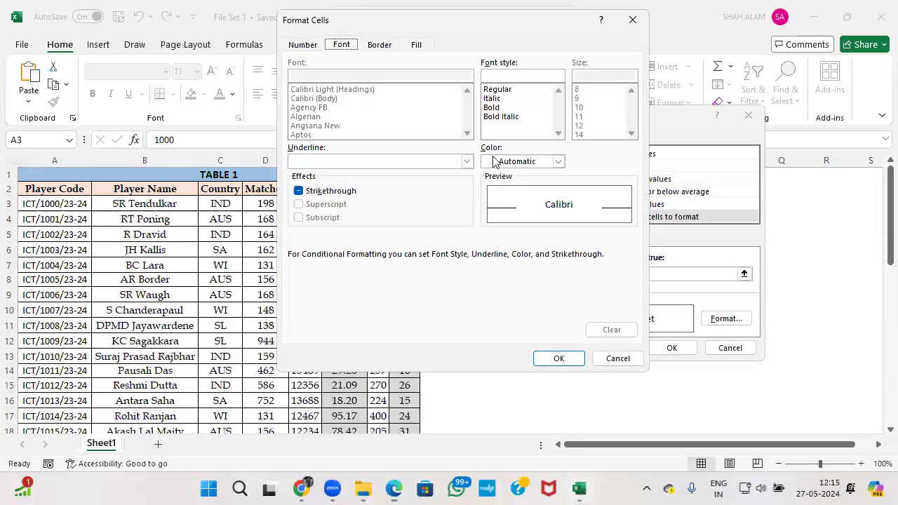
click(560, 163)
click(560, 163)
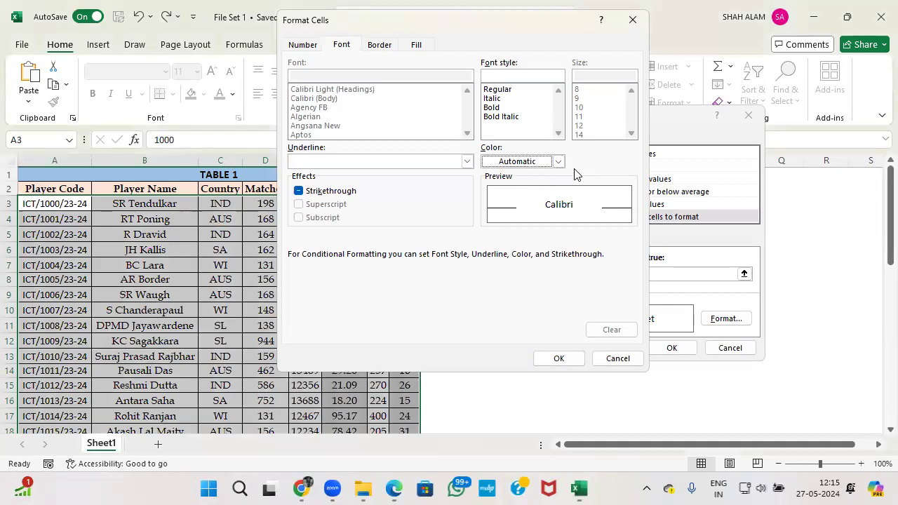
click(664, 313)
click(523, 163)
click(528, 167)
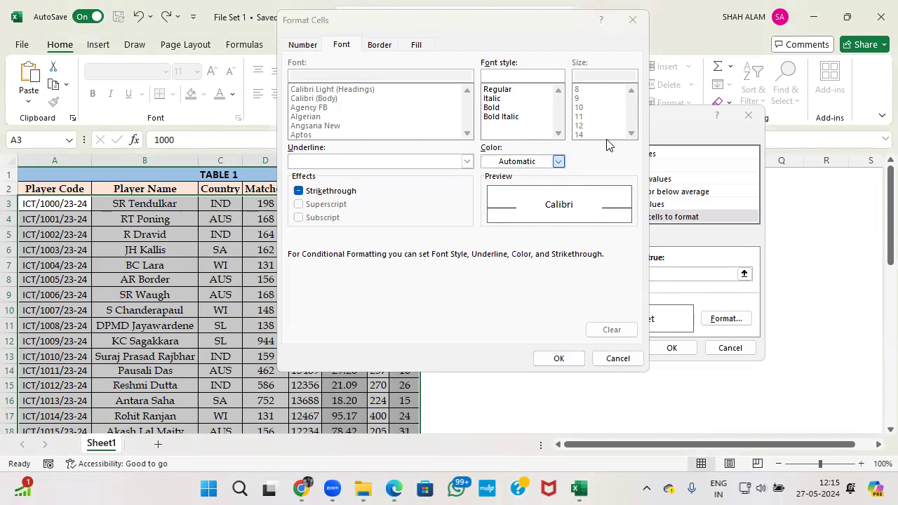
click(632, 19)
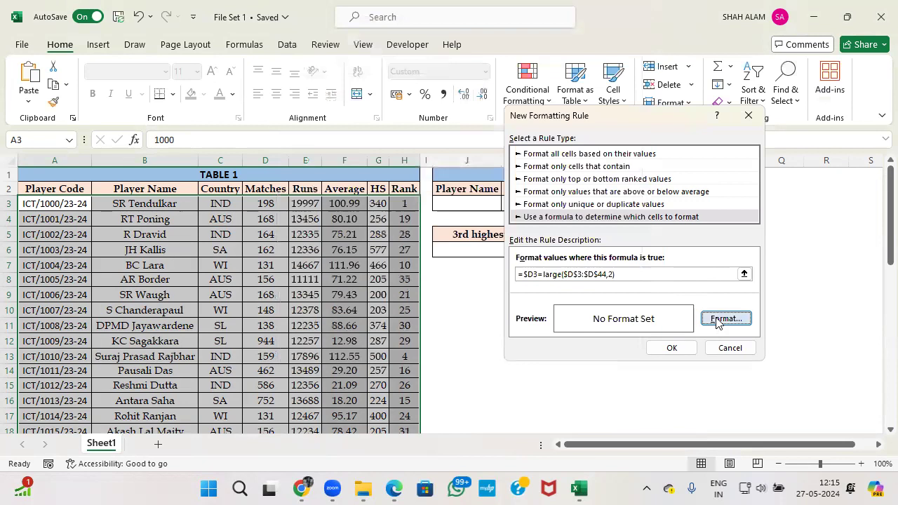
Reopen the rule's Format and pick red from the font colour palette.
click(717, 317)
click(558, 161)
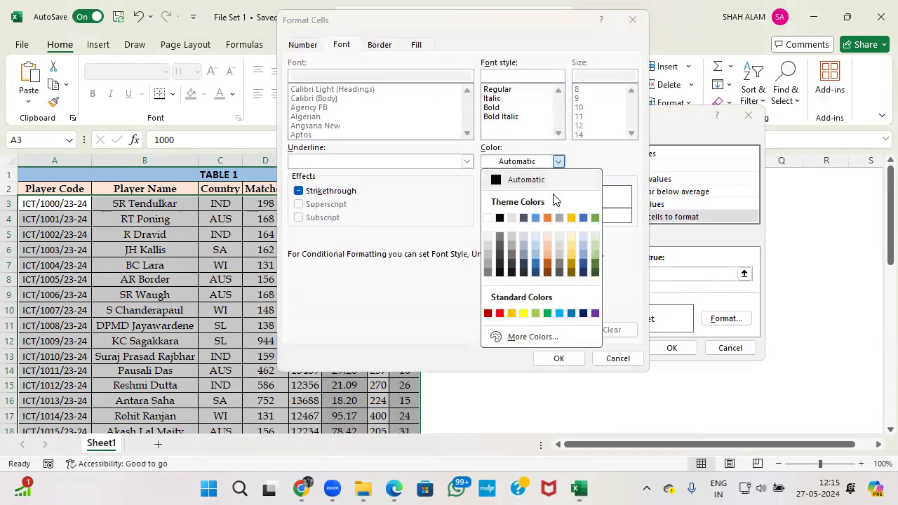
click(499, 314)
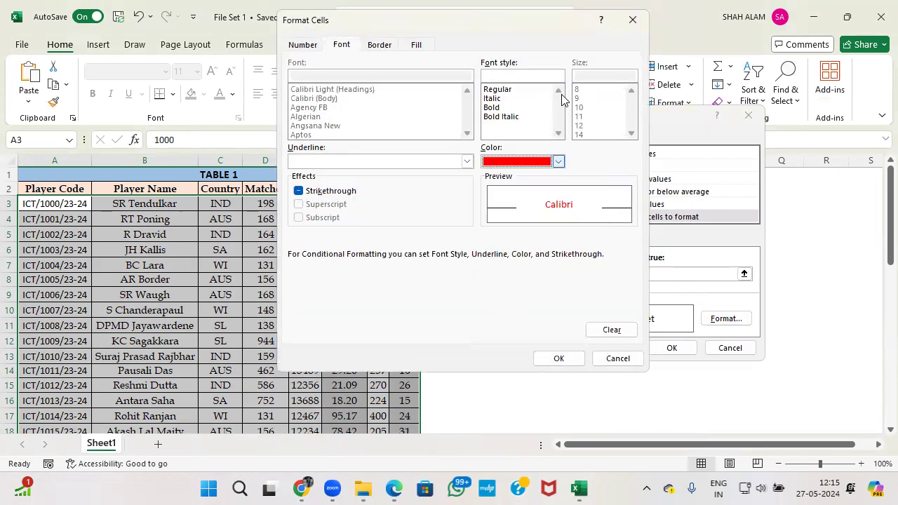
Set a custom pale yellow fill (#FFE181) and confirm the rule, highlighting row 12.
click(416, 45)
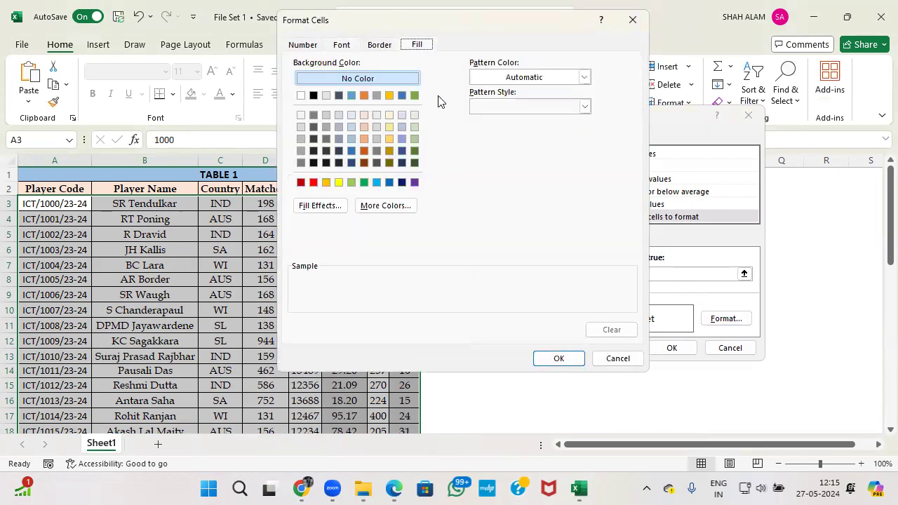
click(390, 127)
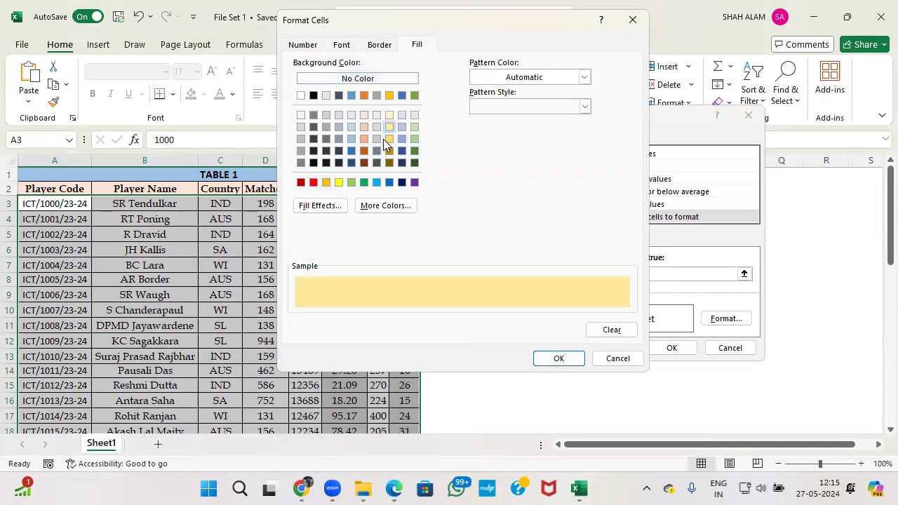
click(329, 182)
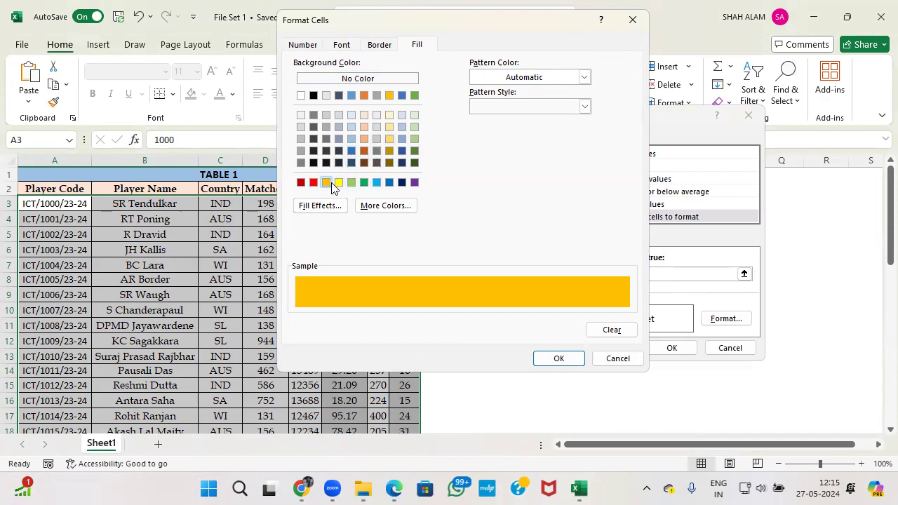
click(390, 140)
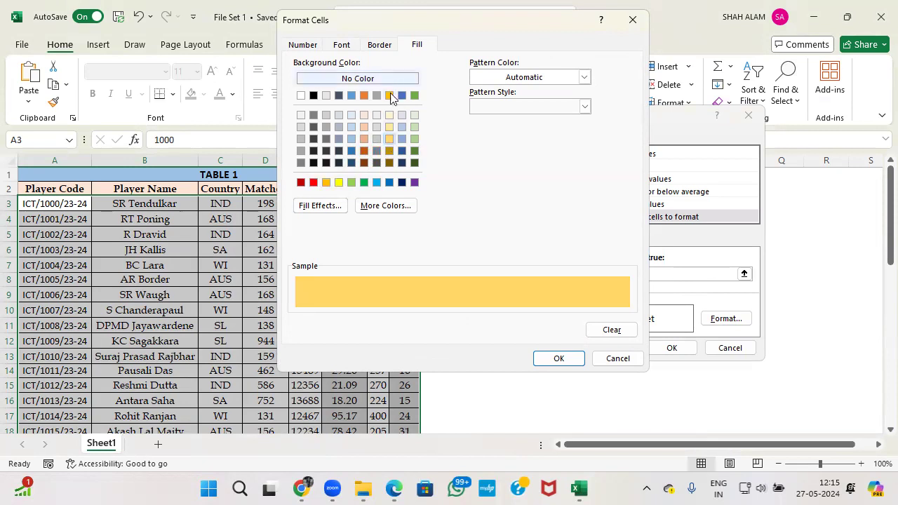
click(375, 207)
drag(496, 166, 492, 170)
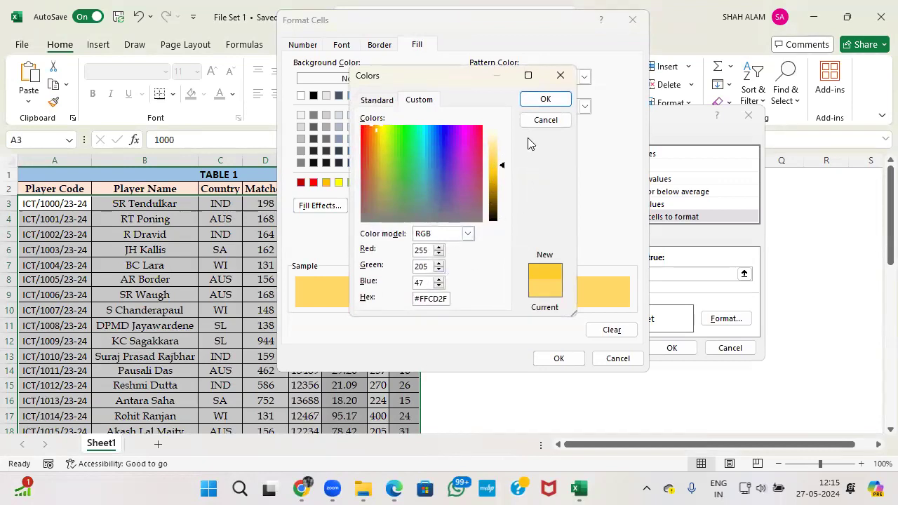
click(545, 99)
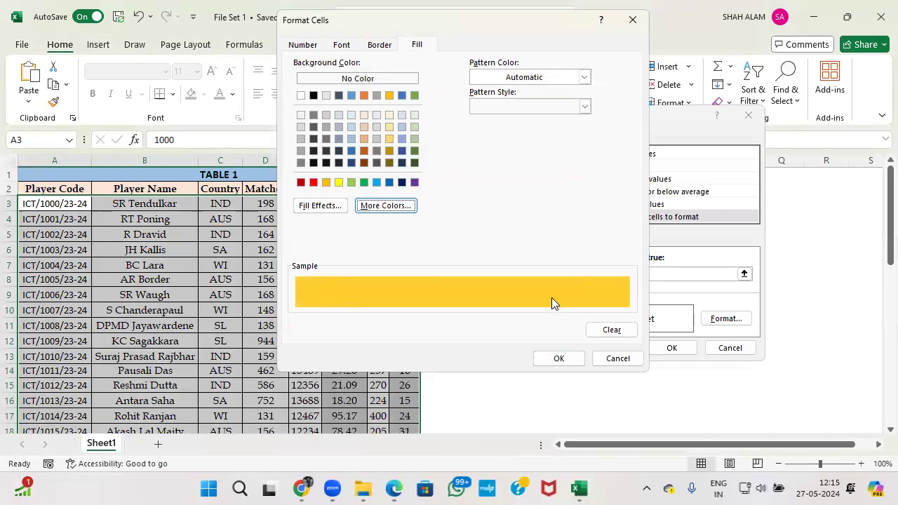
click(381, 205)
drag(503, 166, 497, 150)
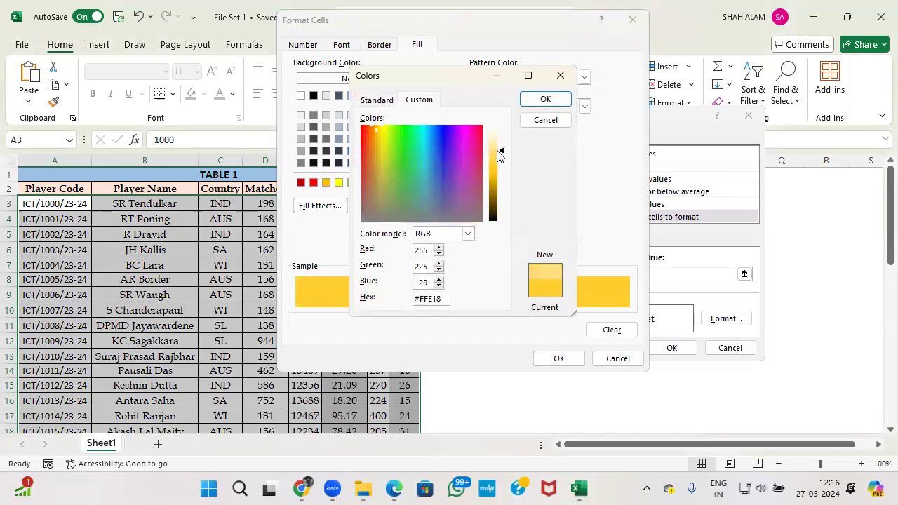
click(541, 100)
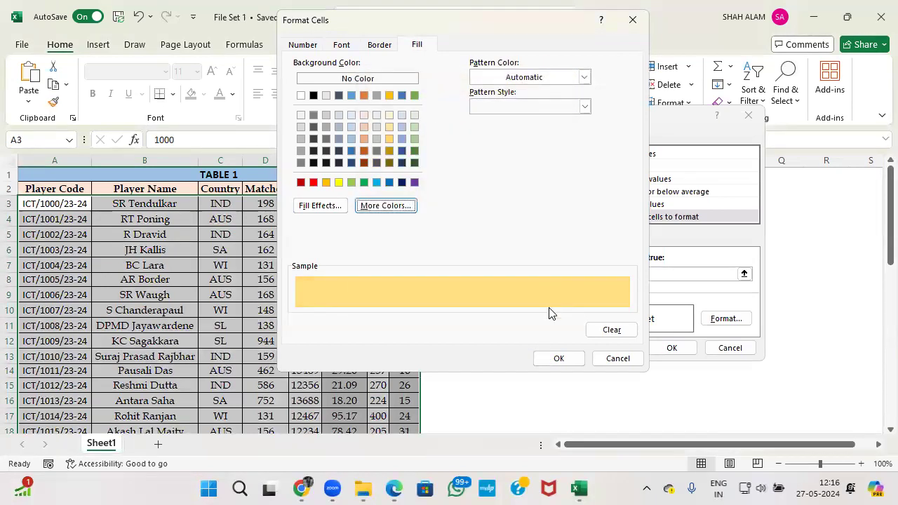
click(554, 359)
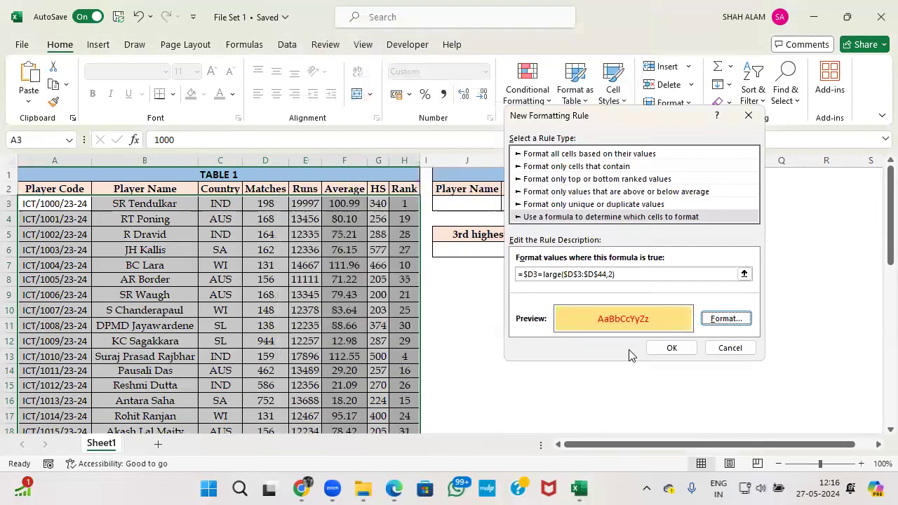
click(670, 348)
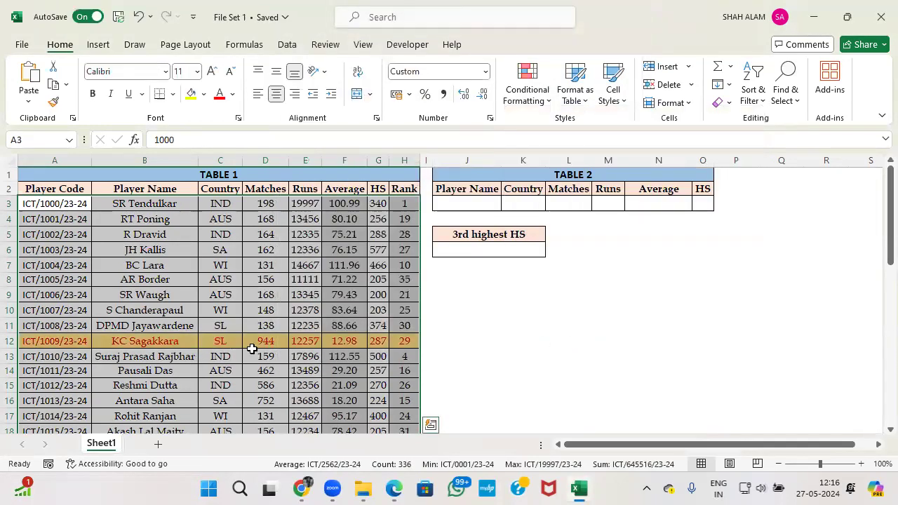
click(513, 315)
text(=)
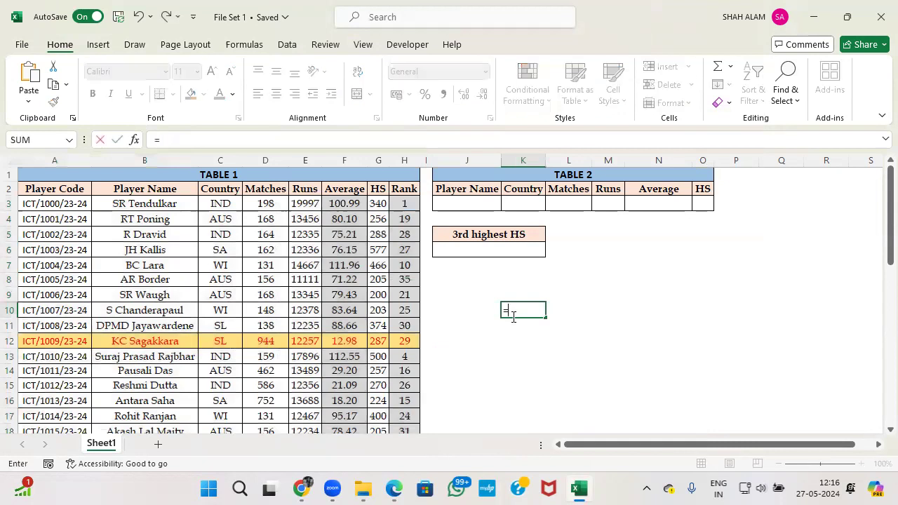
text(lar)
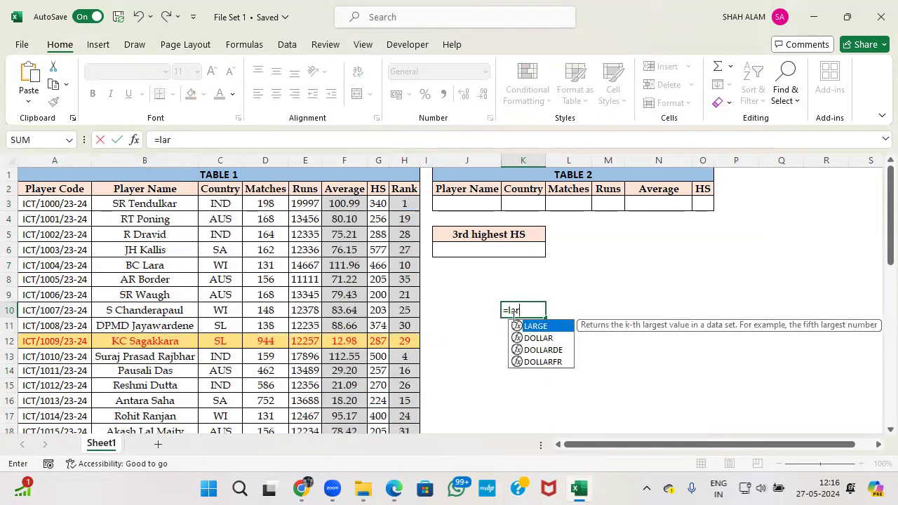
key(Tab)
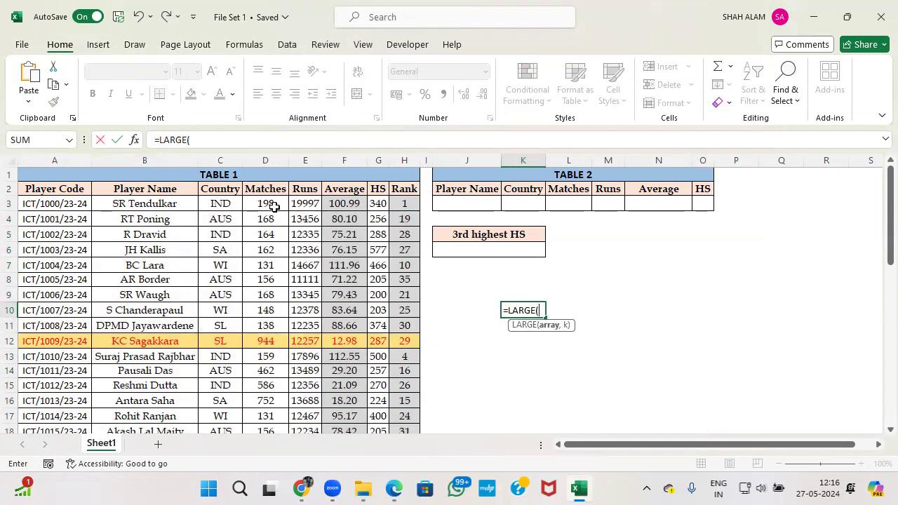
click(274, 205)
key(ctrl+shift+Down)
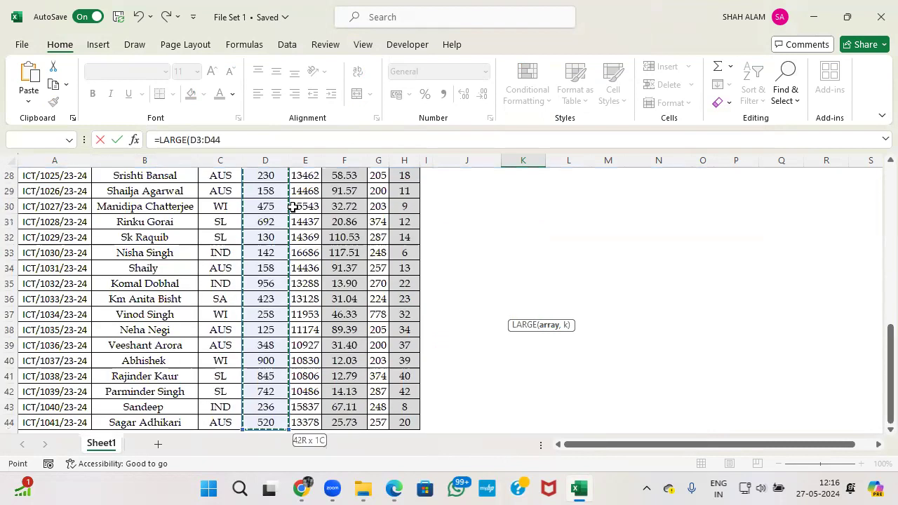
text(,2)
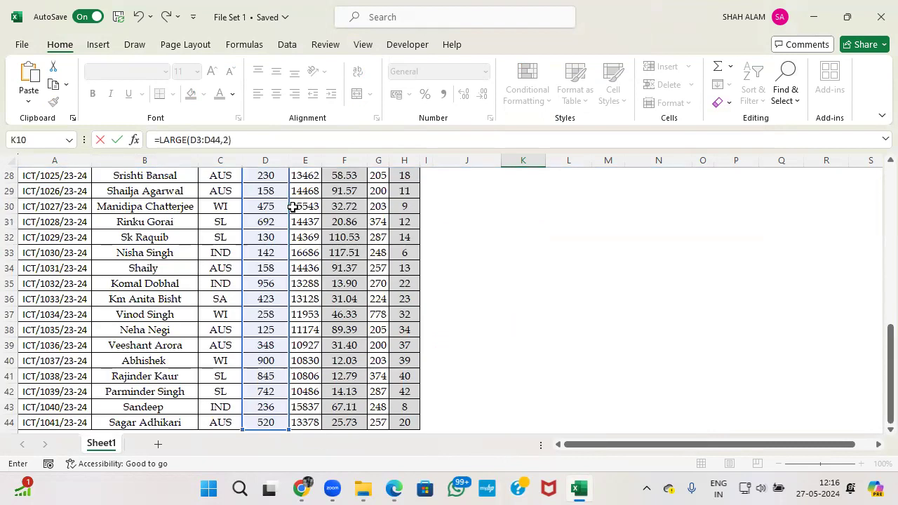
key(Return)
scroll(295, 204, up, 2)
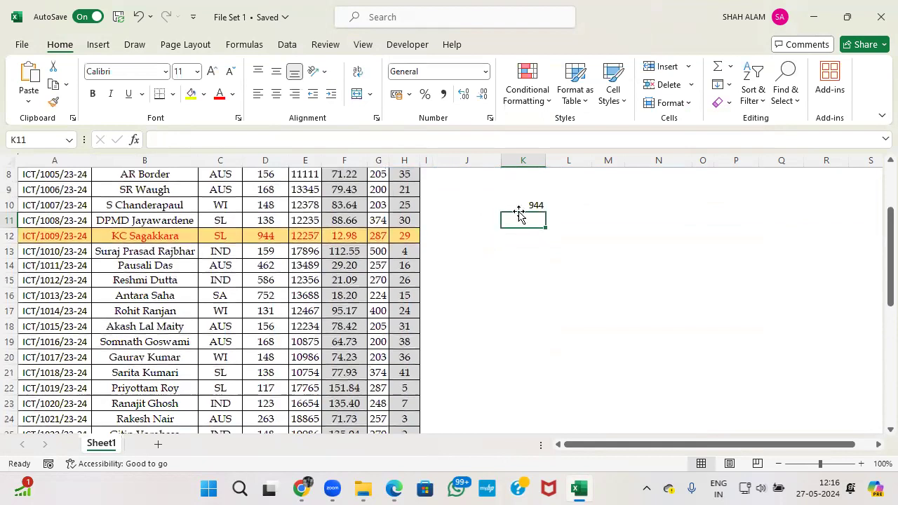
click(534, 208)
scroll(524, 252, up, 2)
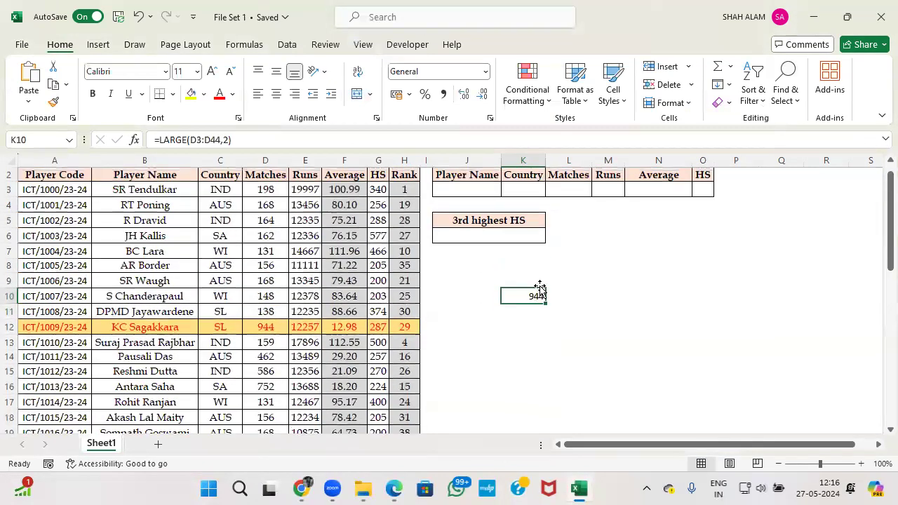
key(Delete)
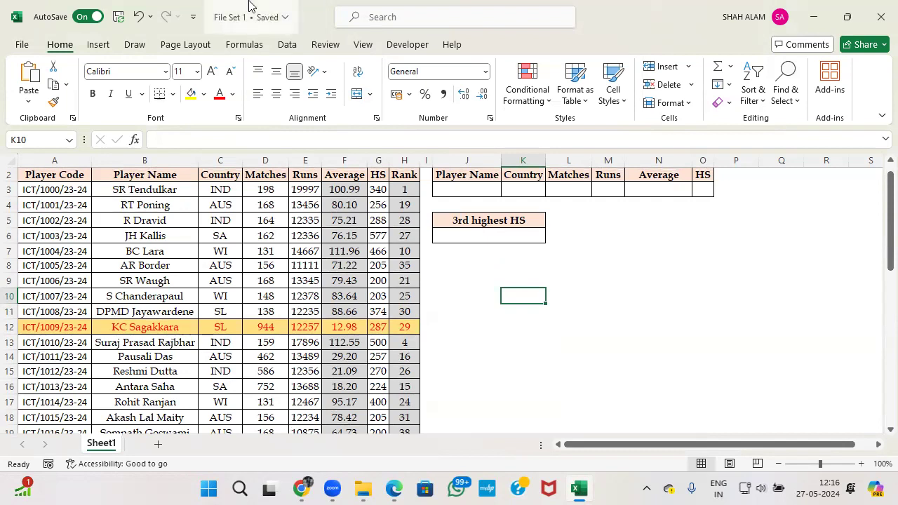
key(alt+Tab)
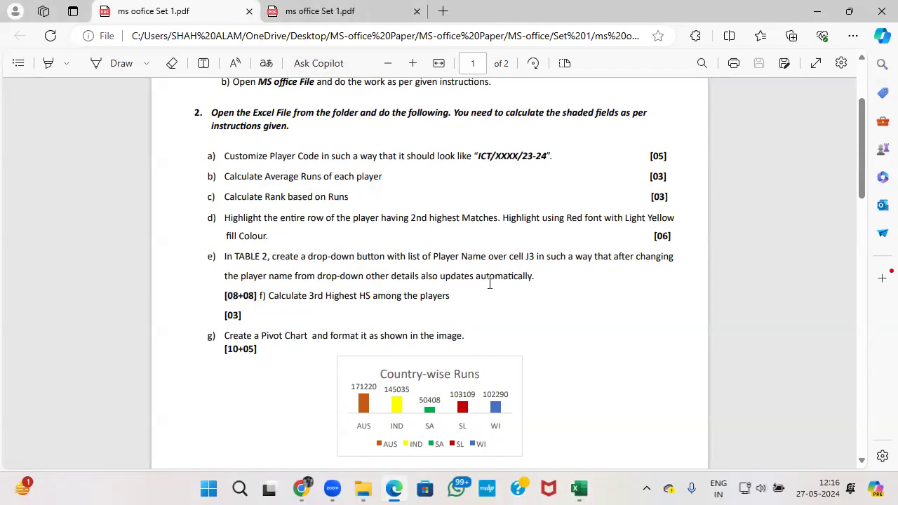
key(alt+Tab)
scroll(491, 224, up, 1)
click(469, 204)
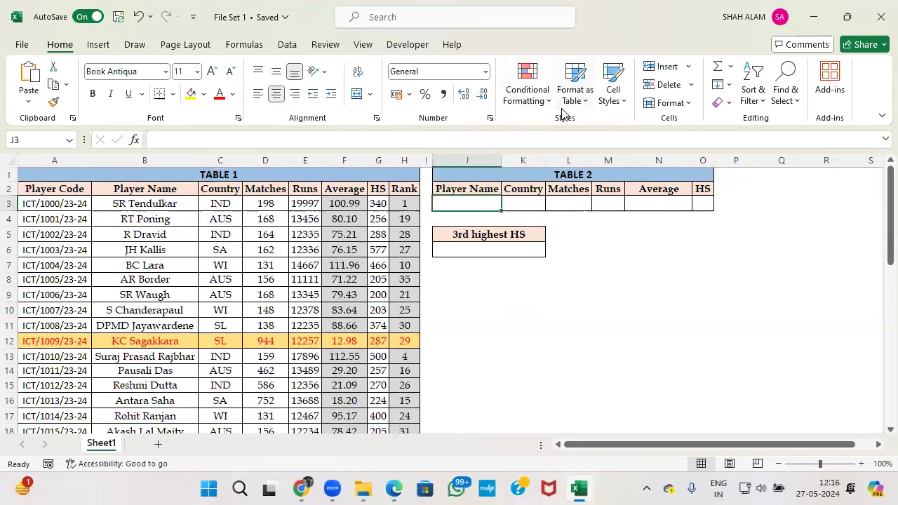
Add a List data validation to J3 sourced from the player names $B$3:$B$44.
click(287, 45)
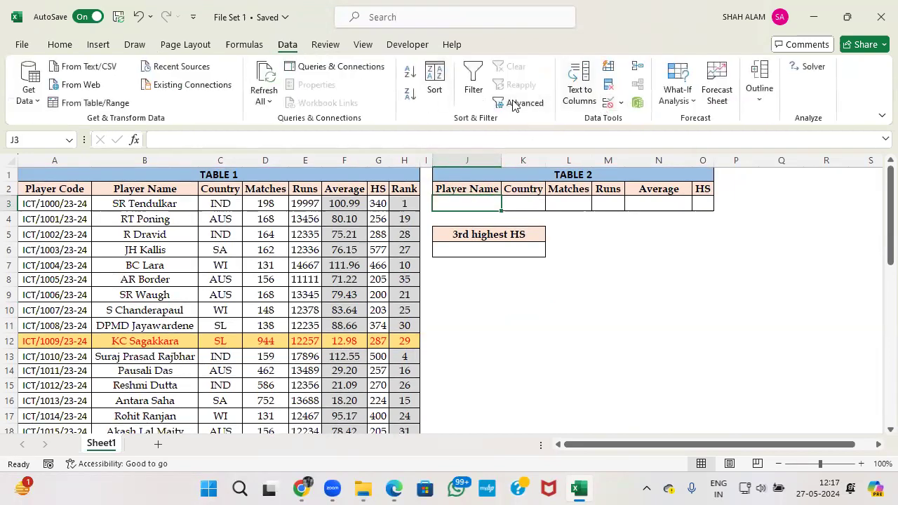
click(608, 102)
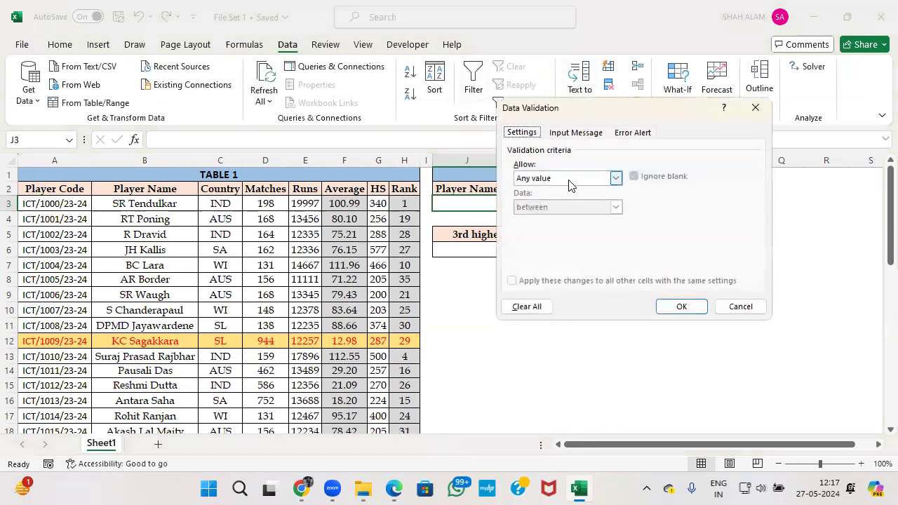
click(615, 179)
click(555, 218)
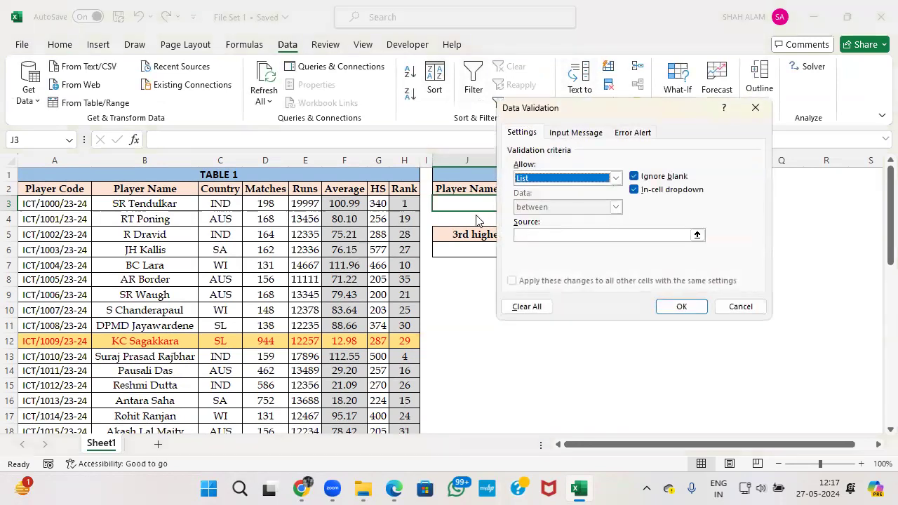
click(534, 235)
click(134, 203)
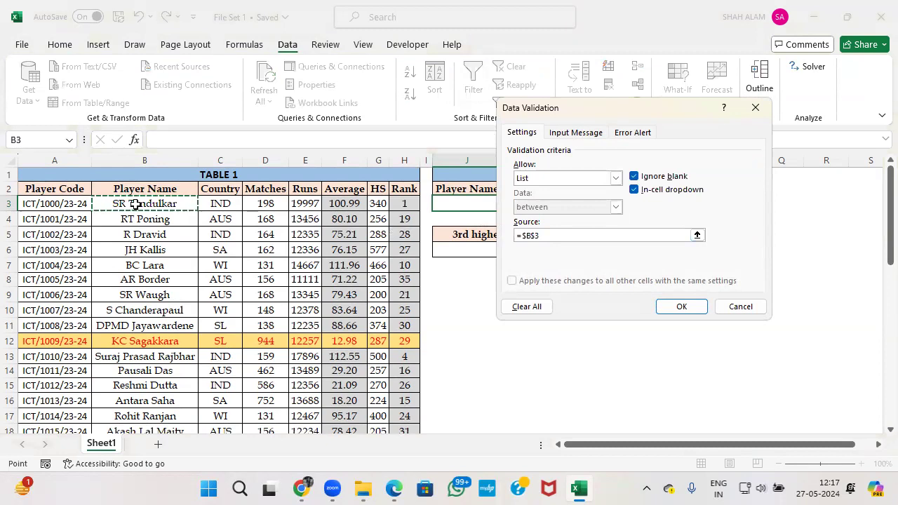
key(ctrl+shift+Down)
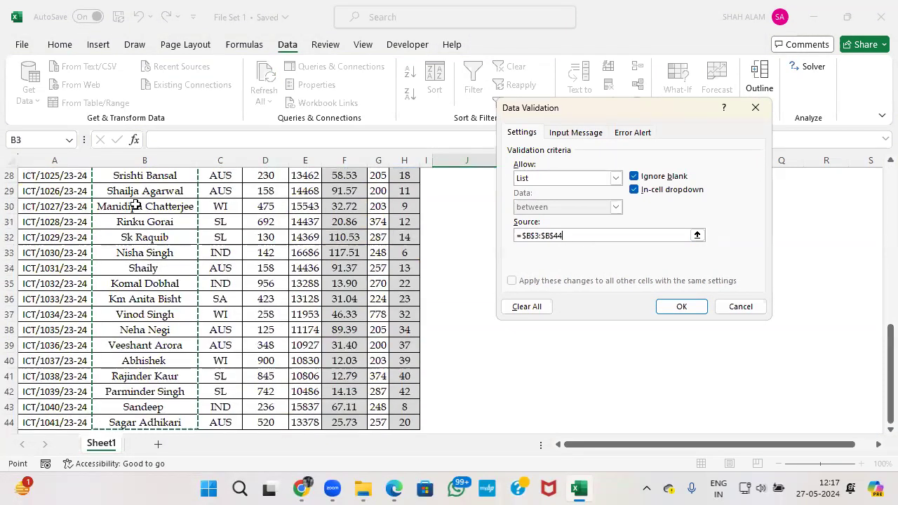
click(678, 307)
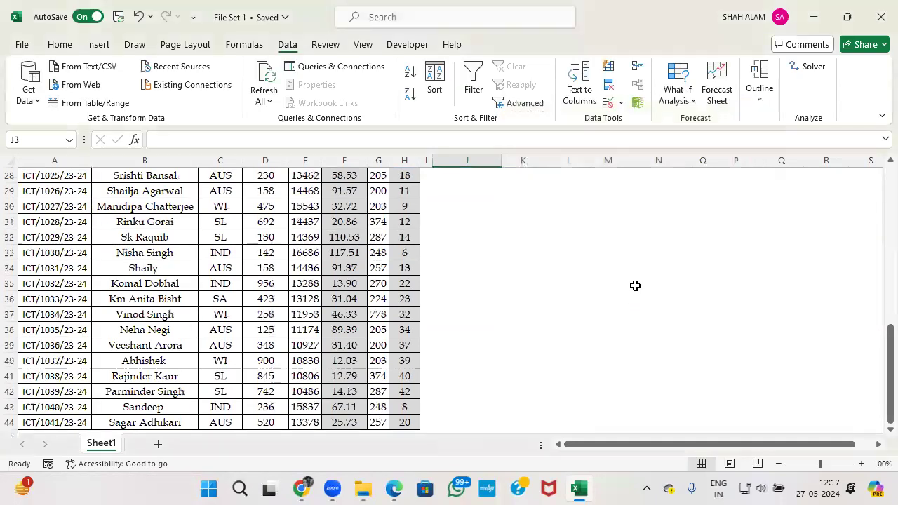
Choose SR Tendulkar from J3's player-name drop-down.
click(507, 204)
click(485, 214)
click(514, 204)
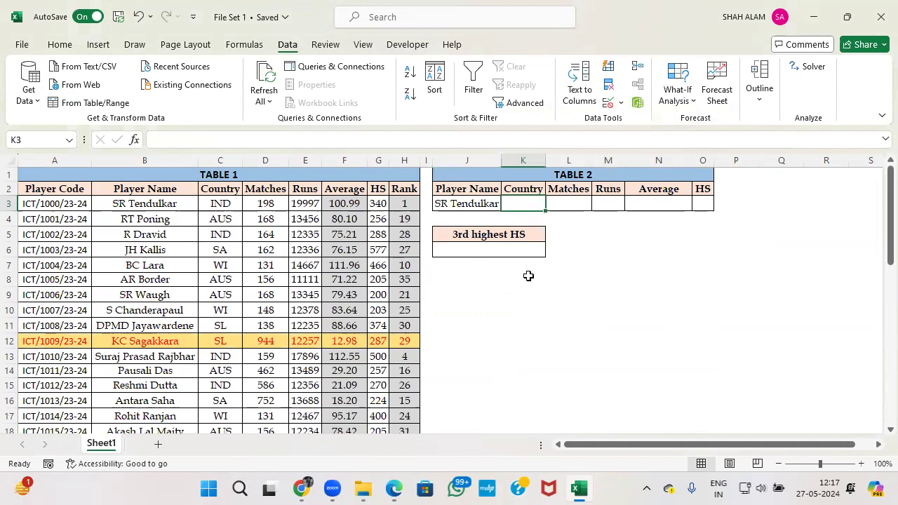
Start =VLOOKUP( in K3 with the locked lookup value $J$3.
text(=vlo)
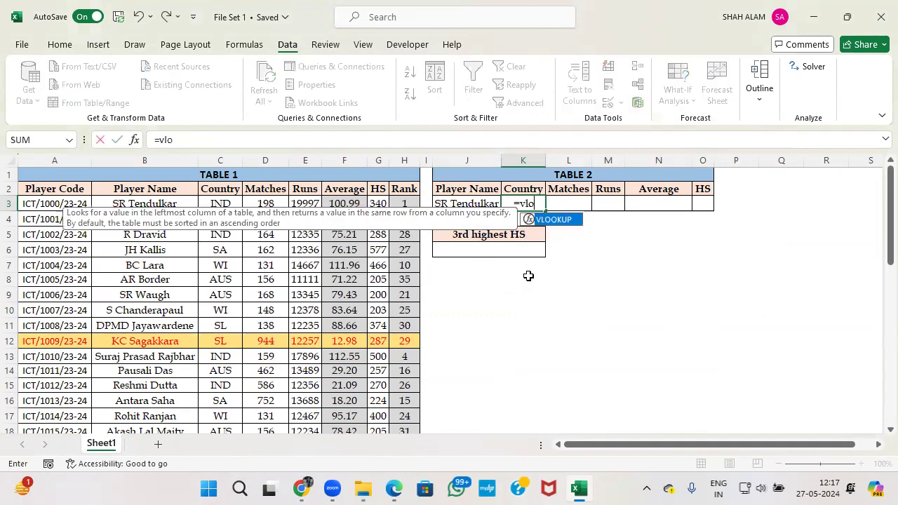
key(Tab)
key(Left)
key(F4)
text(,)
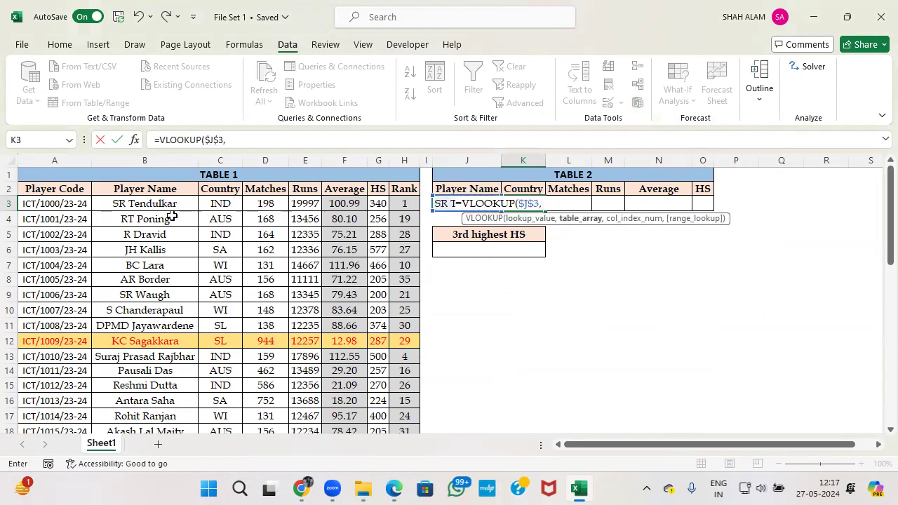
Add the table range B3:H44 to the K3 lookup and try entering it.
click(149, 204)
click(68, 204)
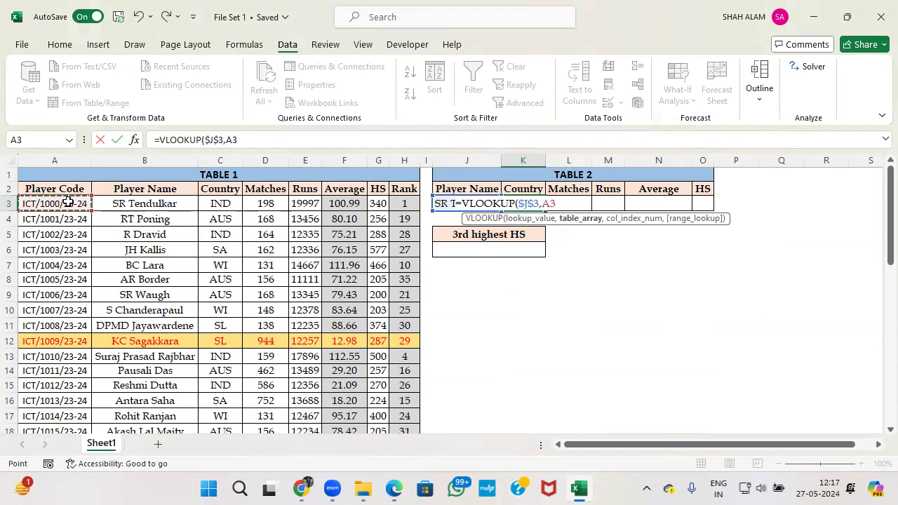
click(125, 201)
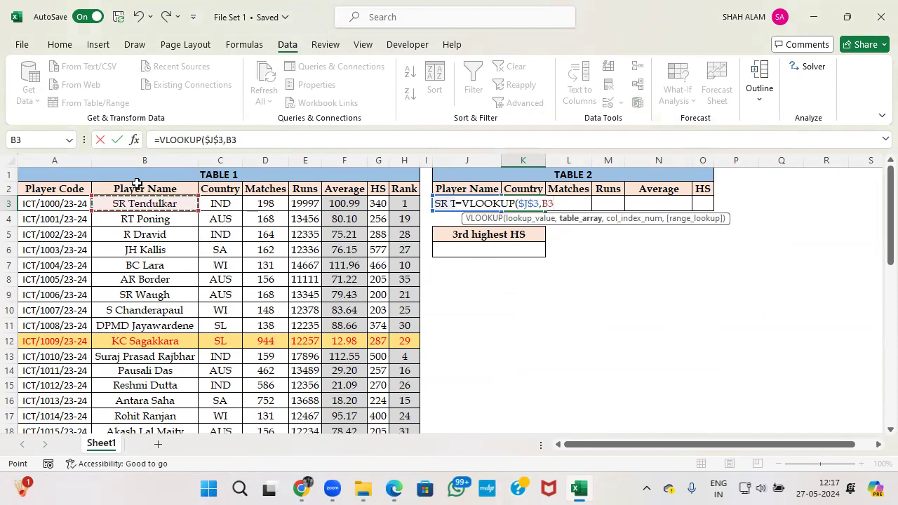
key(ctrl+shift+Right)
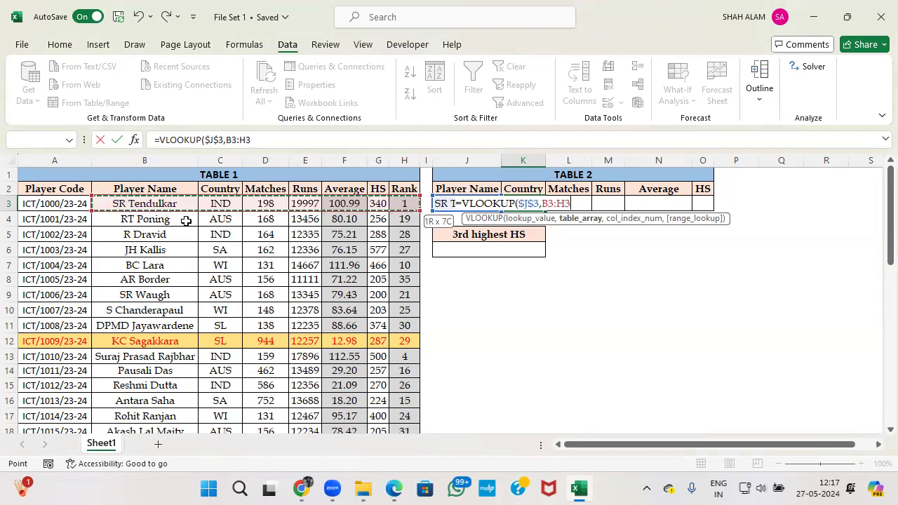
key(ctrl+shift+Down)
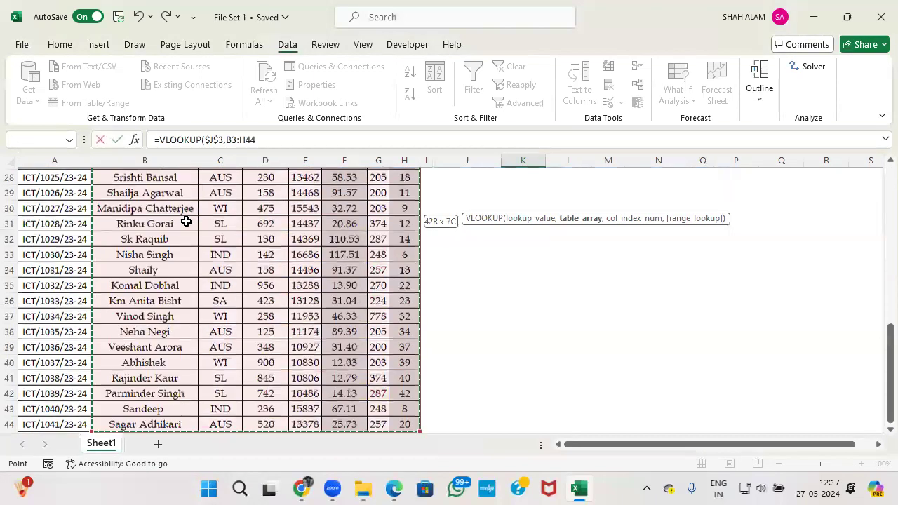
text(,)
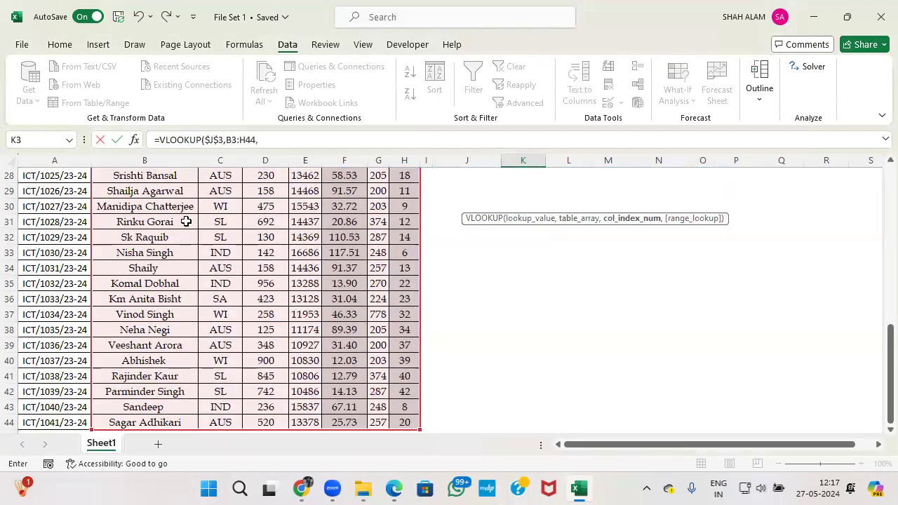
key(BackSpace)
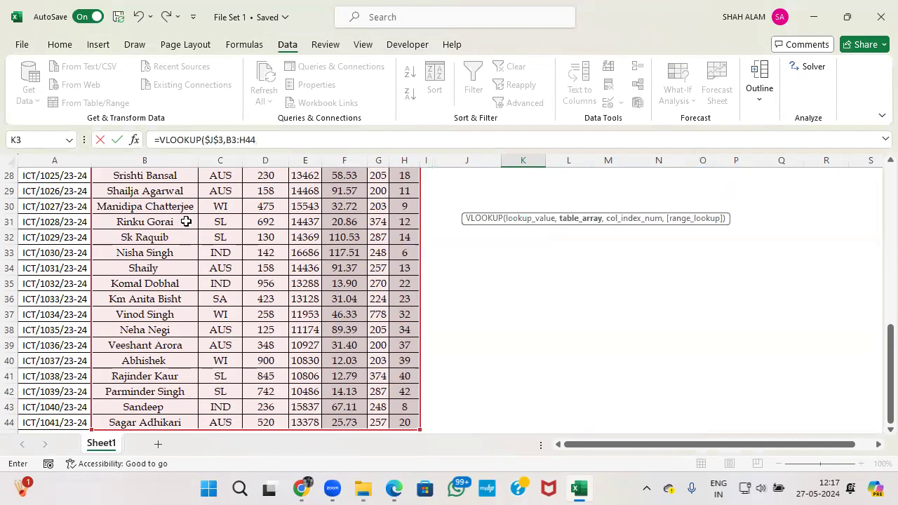
click(258, 144)
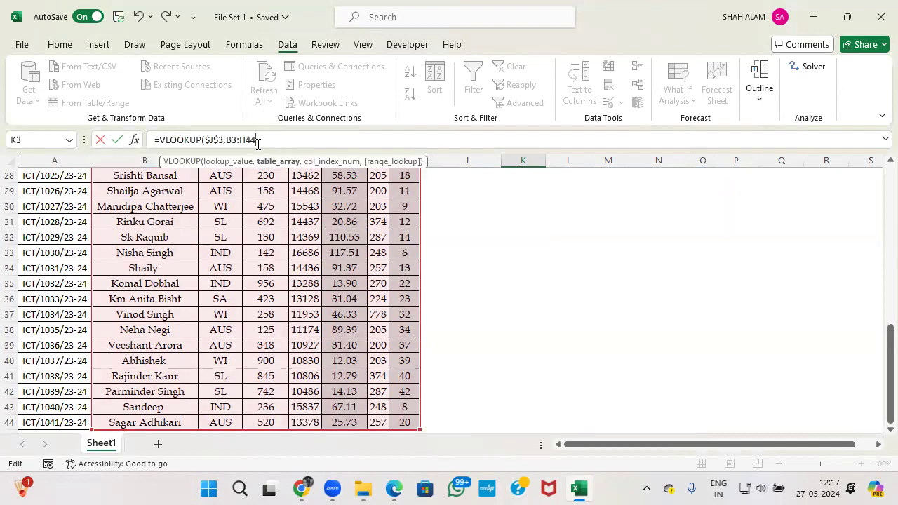
key(Return)
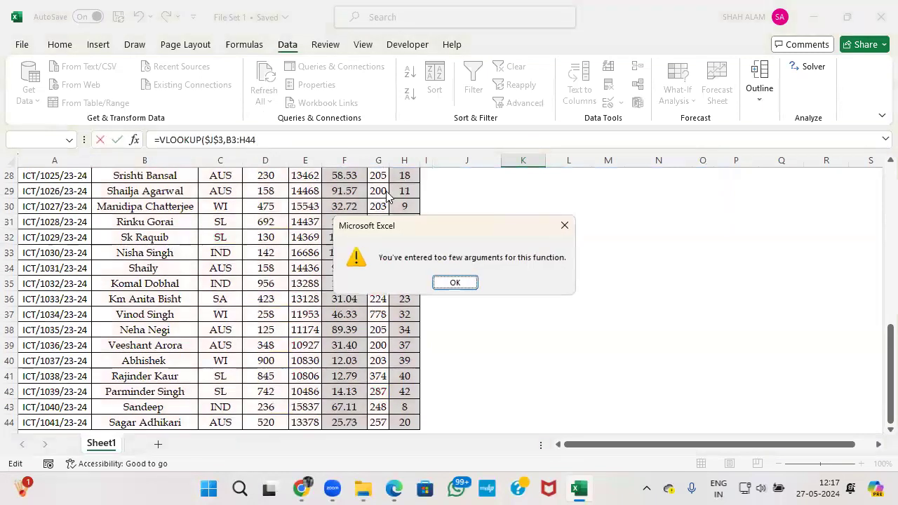
Finish K3's Country lookup as VLOOKUP($J$3,$B$3:$H$44,2,0) with the range locked.
key(Return)
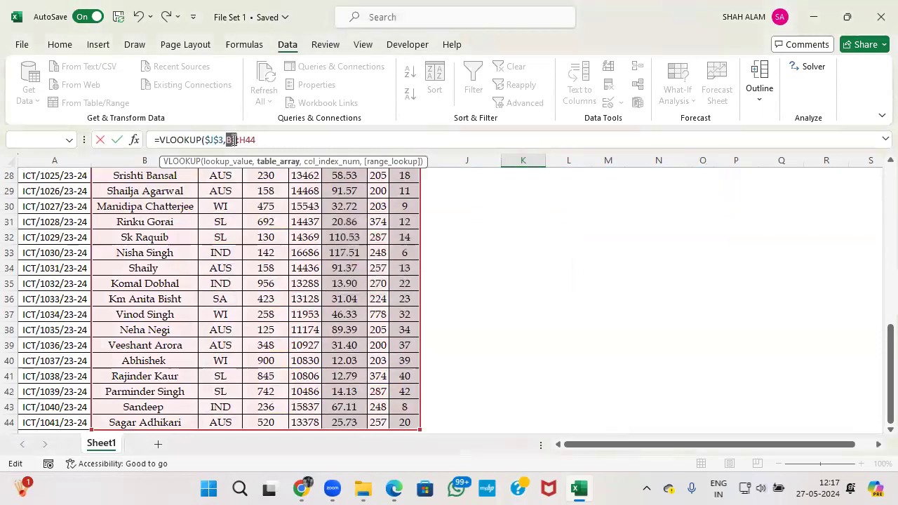
key(F5)
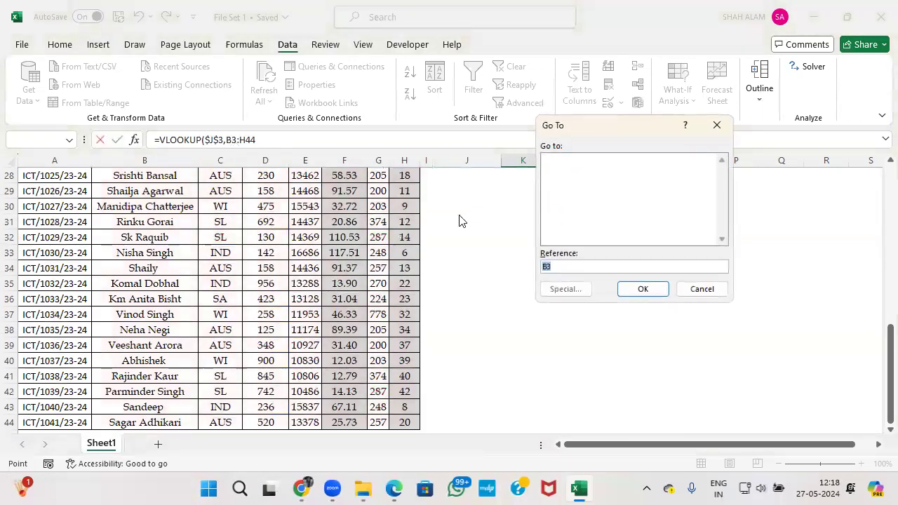
click(700, 290)
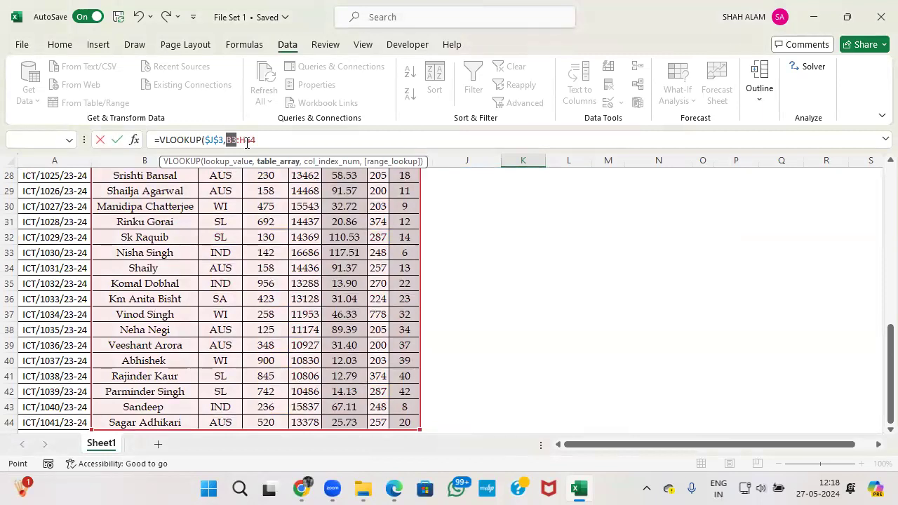
scroll(247, 142, up, 9)
key(F4)
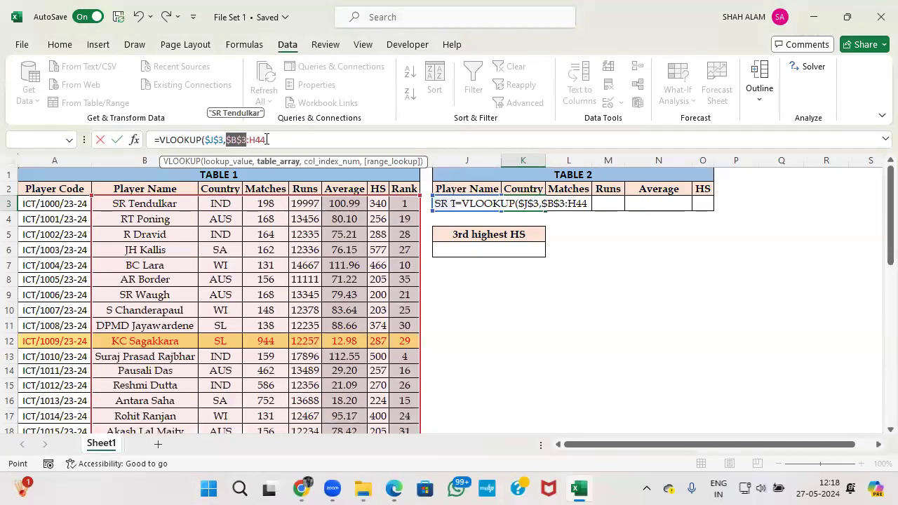
click(267, 139)
key(F4)
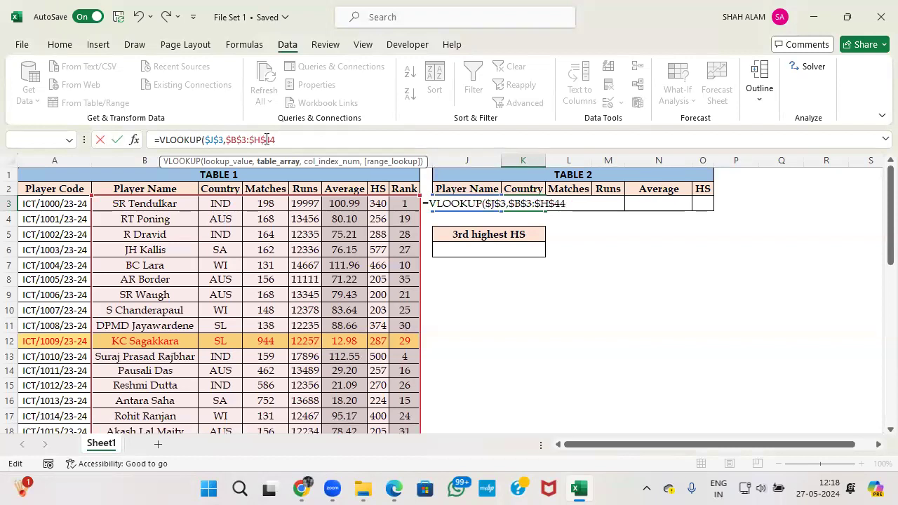
text(,)
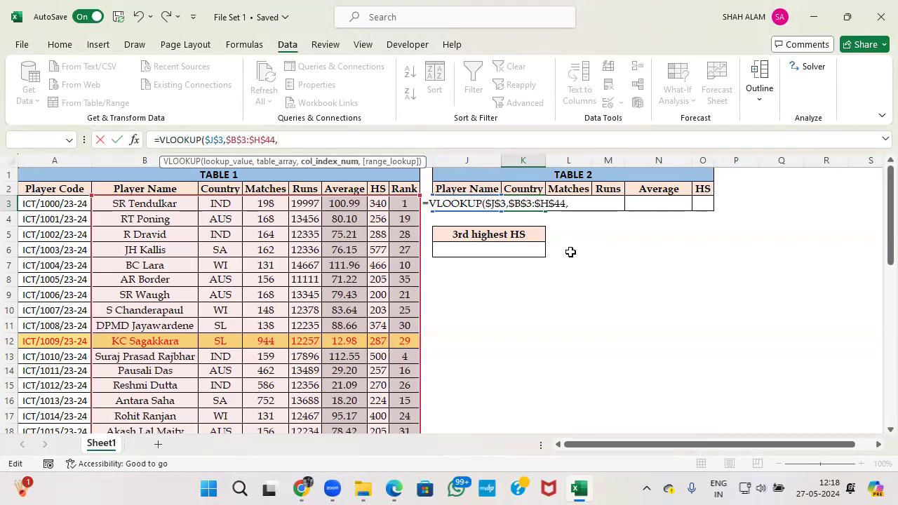
text(2,0)
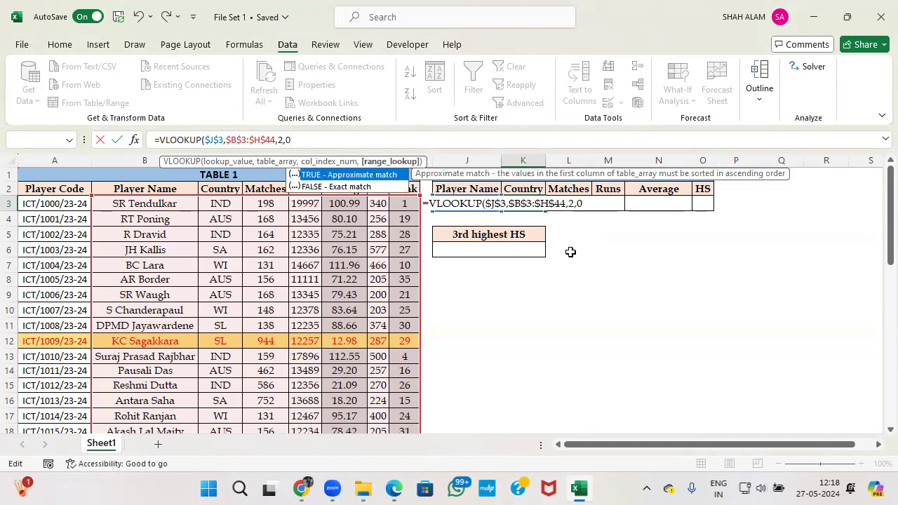
key(Return)
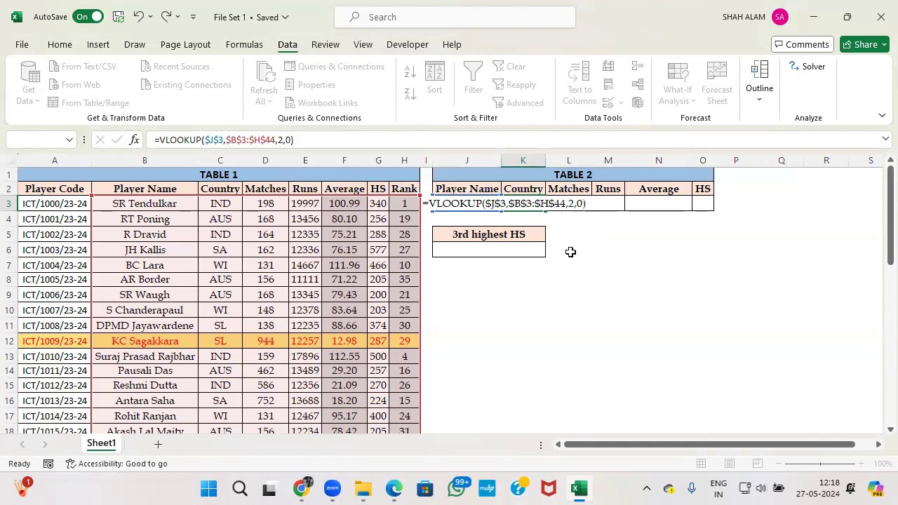
Copy the K3 lookup across to O3 and set L3's column index to 3, showing 198 matches.
click(530, 204)
drag(545, 213, 702, 202)
double_click(586, 205)
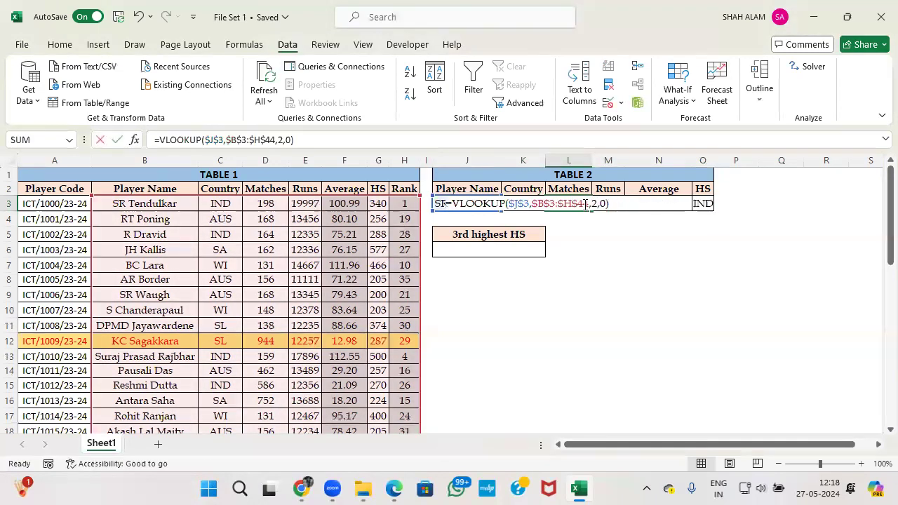
click(595, 204)
key(BackSpace)
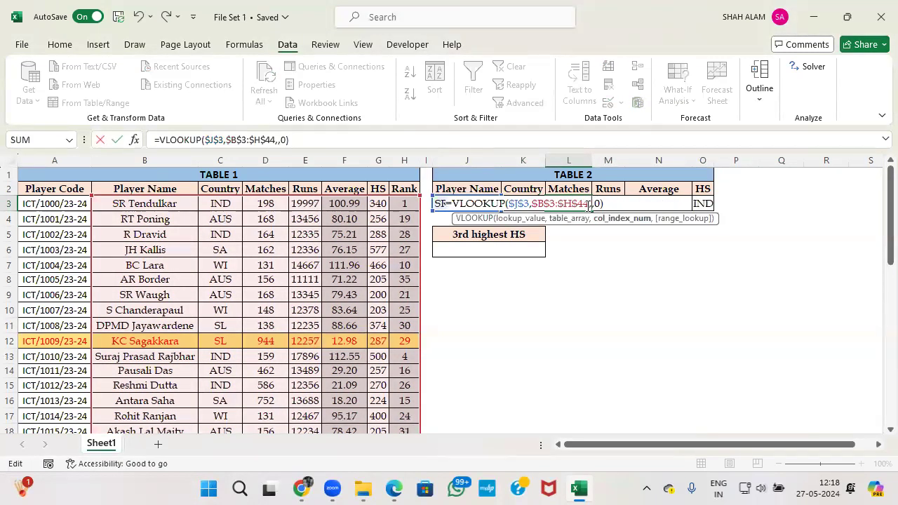
text(3)
key(Return)
click(607, 204)
Change M3's column index to 4 (Runs 19997) and N3's to 5 (Average).
double_click(607, 205)
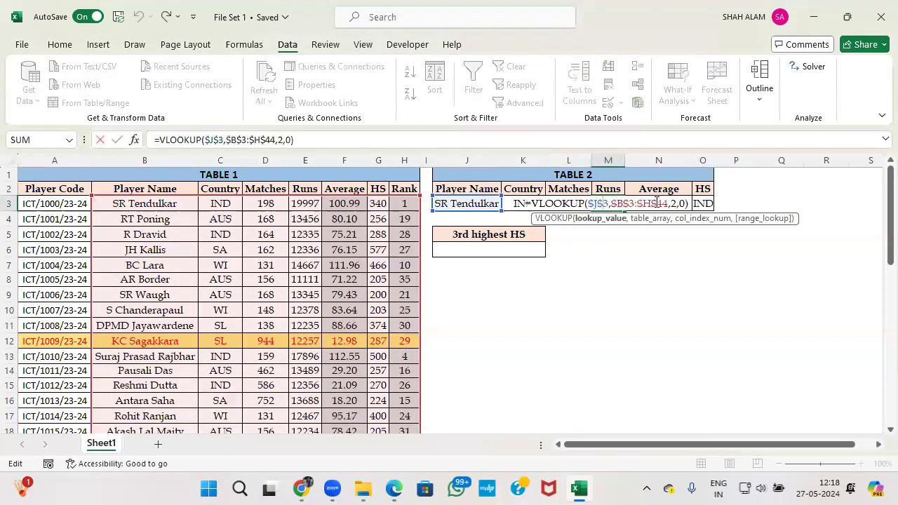
click(676, 204)
key(BackSpace)
text(4)
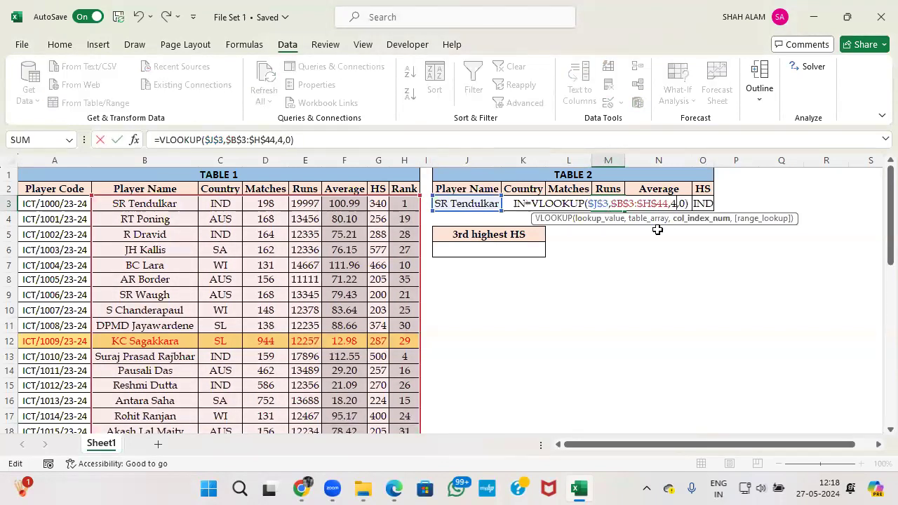
key(Return)
double_click(662, 204)
click(710, 204)
key(BackSpace)
text(5)
key(Return)
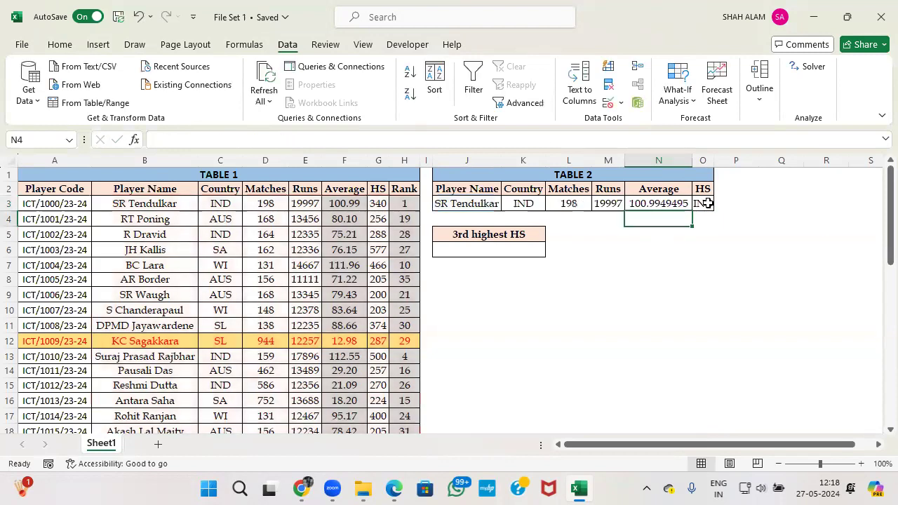
click(710, 181)
Change O3's column index to 7 so HS shows 340.
double_click(704, 203)
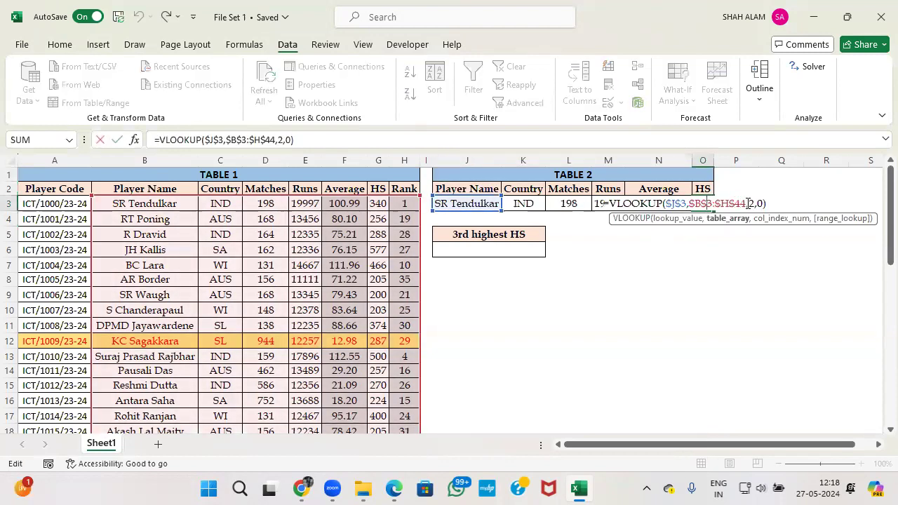
click(754, 204)
key(BackSpace)
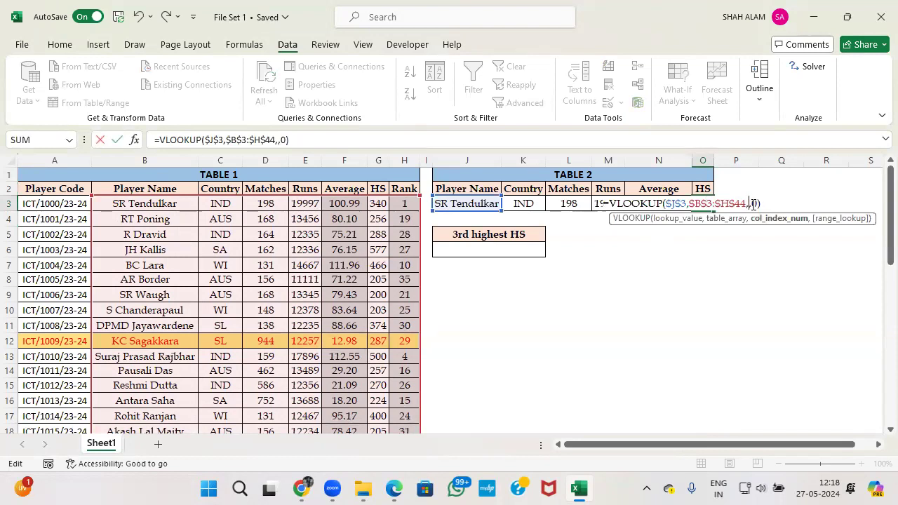
text(7)
key(Return)
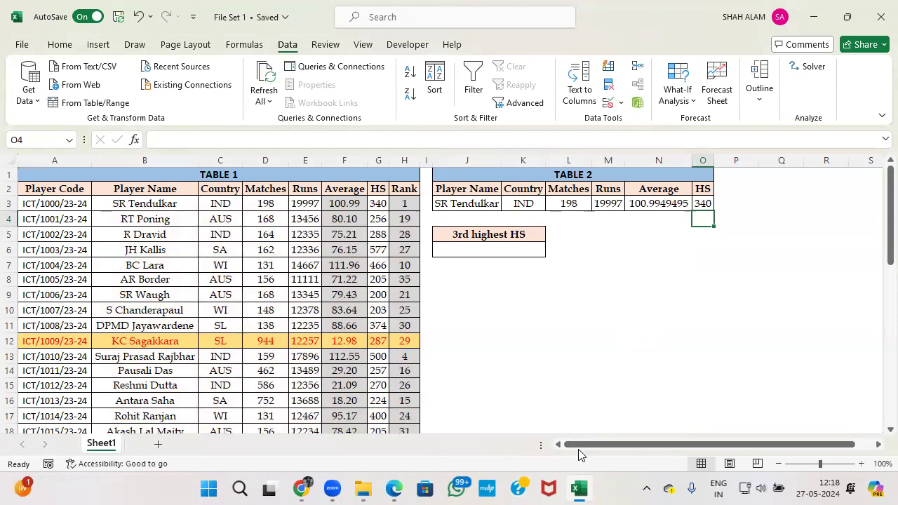
click(402, 487)
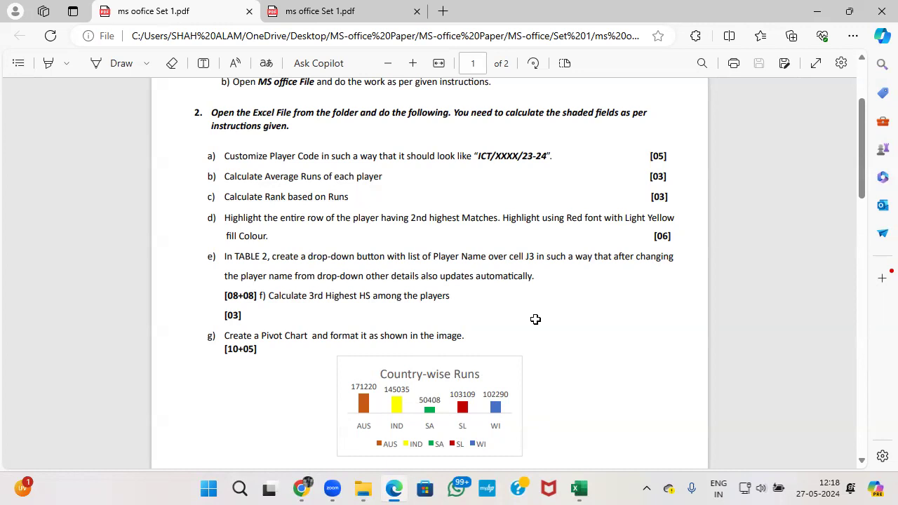
Enter =LARGE(G3:G44,3) in J6, returning 577 as the 3rd highest HS.
key(alt+Tab)
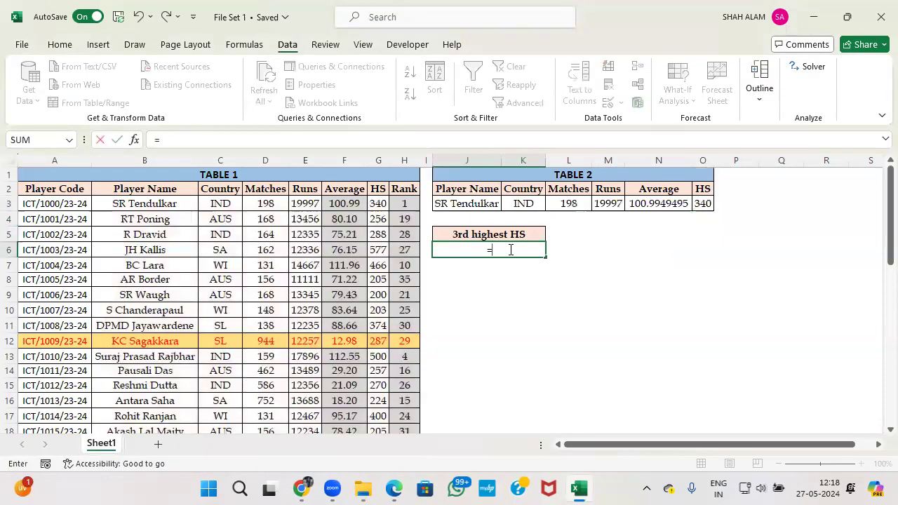
text(lar)
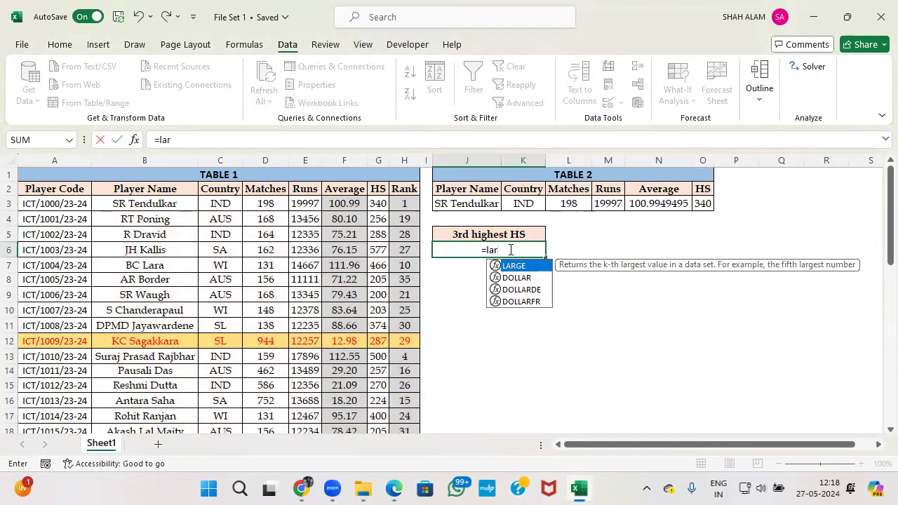
key(Tab)
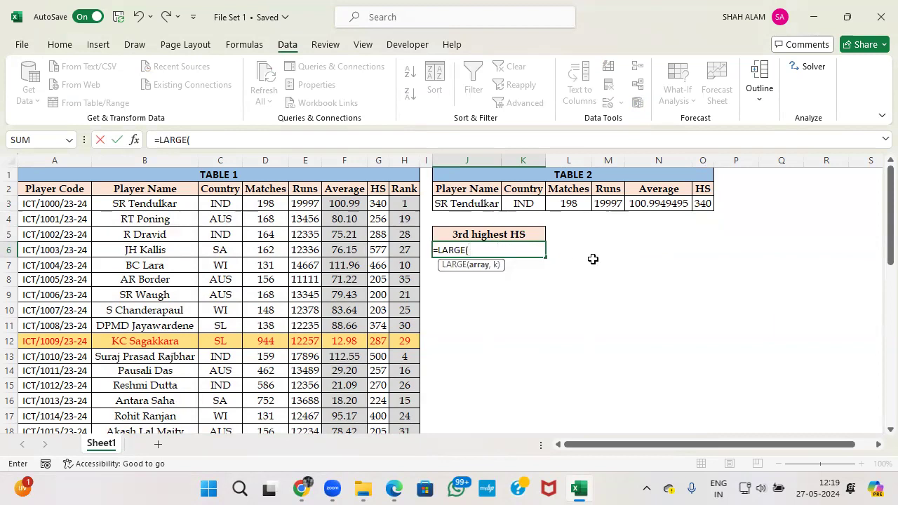
click(381, 203)
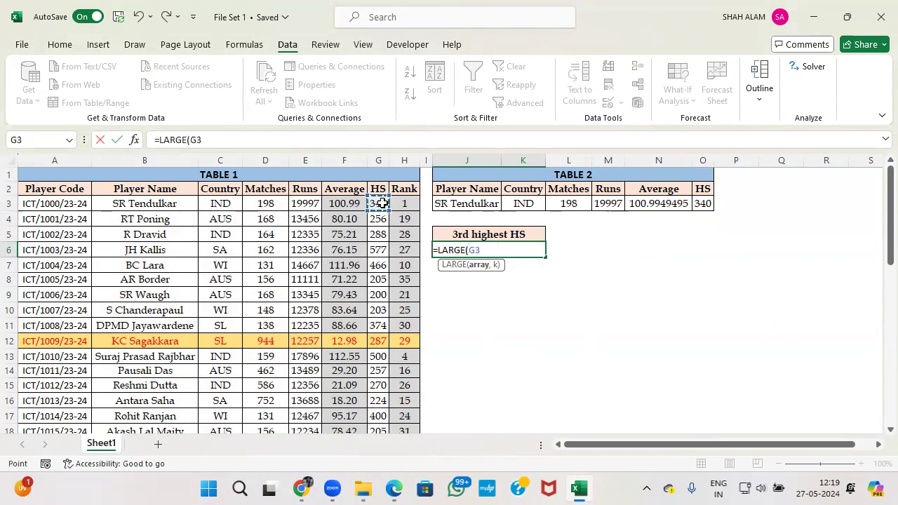
key(ctrl+shift+Down)
text(,3)
key(Return)
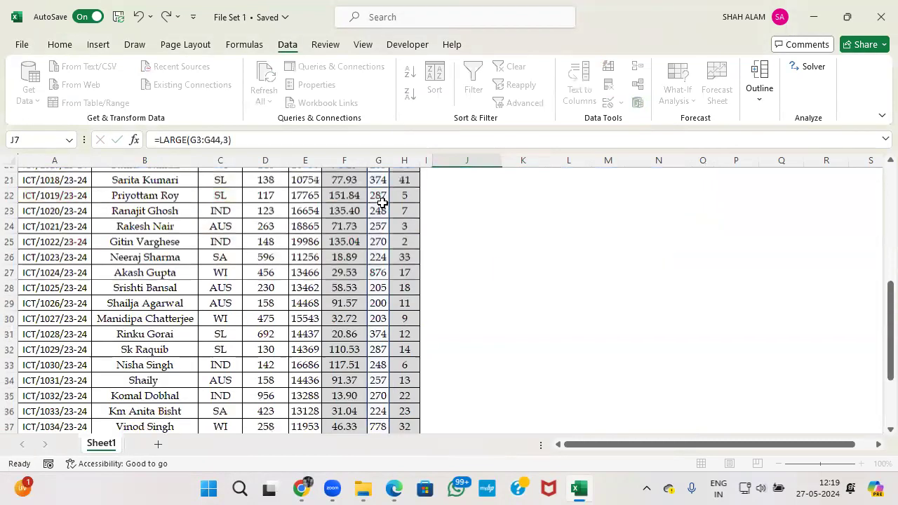
key(Up)
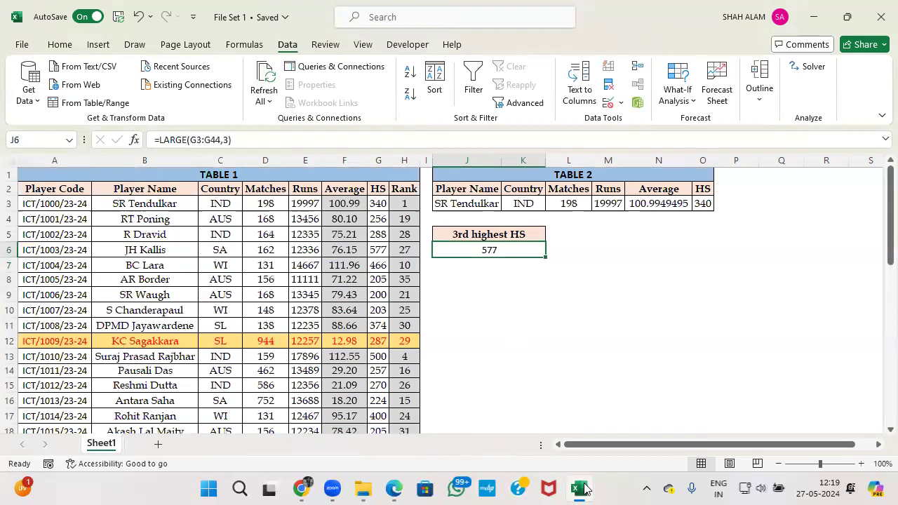
click(582, 489)
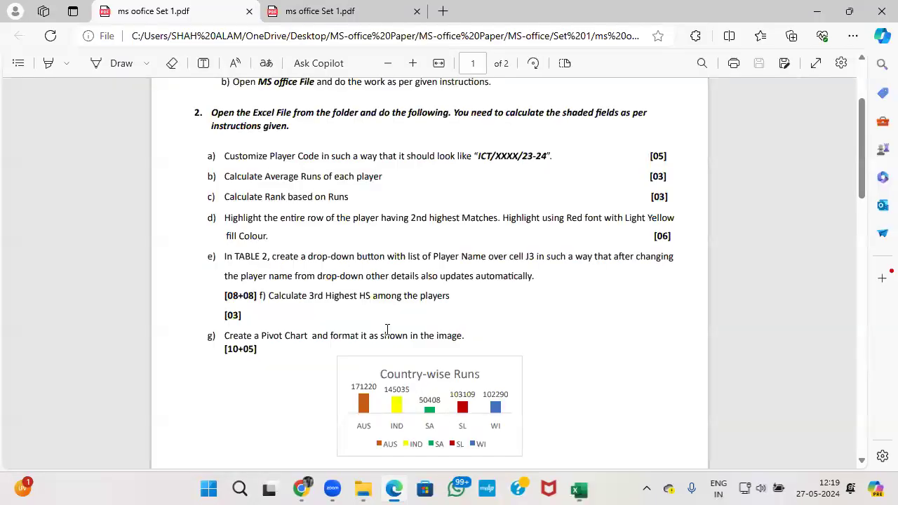
Read the question paper's pivot chart and sheet-protection tasks g) and h), then go back to Excel.
scroll(385, 325, down, 5)
scroll(334, 257, up, 2)
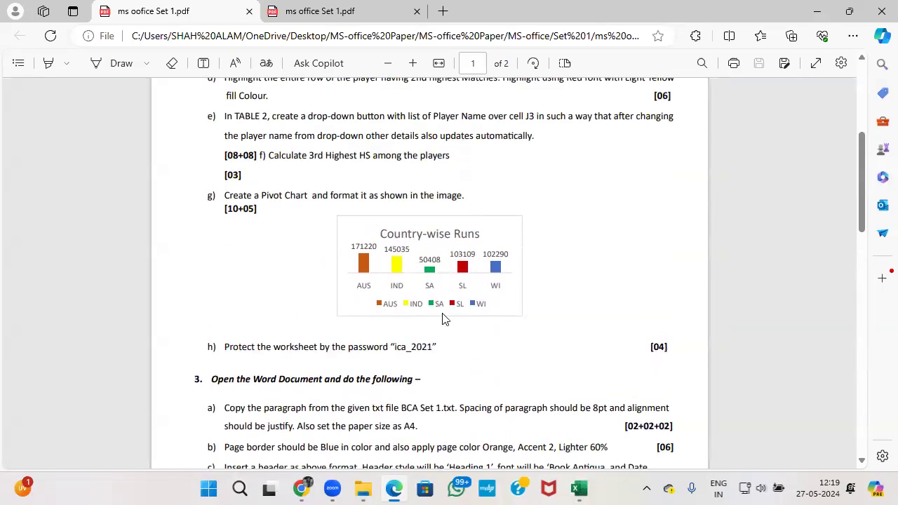
key(alt+Tab)
key(alt+Tab)
key(alt+Tab)
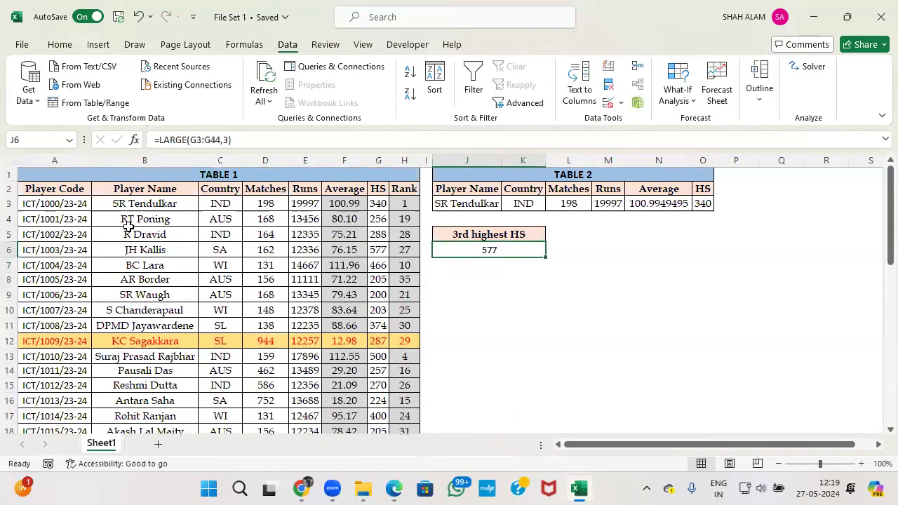
Insert a PivotChart from A2:H44, placed on the existing worksheet at J11.
click(54, 192)
key(ctrl+shift+Right)
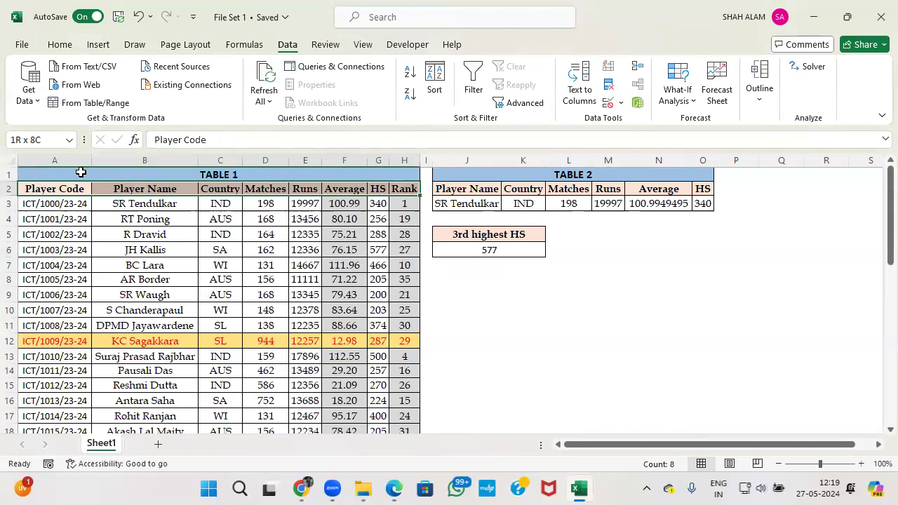
key(ctrl+shift+Down)
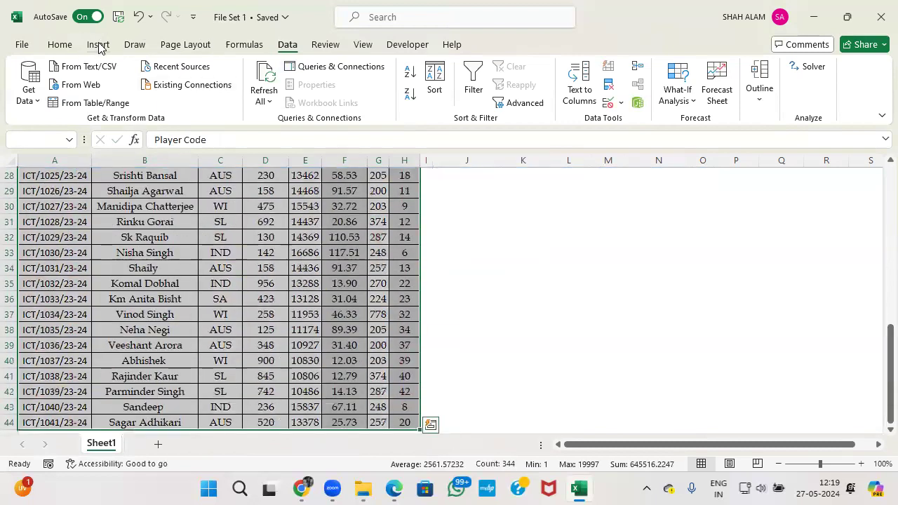
click(99, 45)
click(416, 105)
click(429, 123)
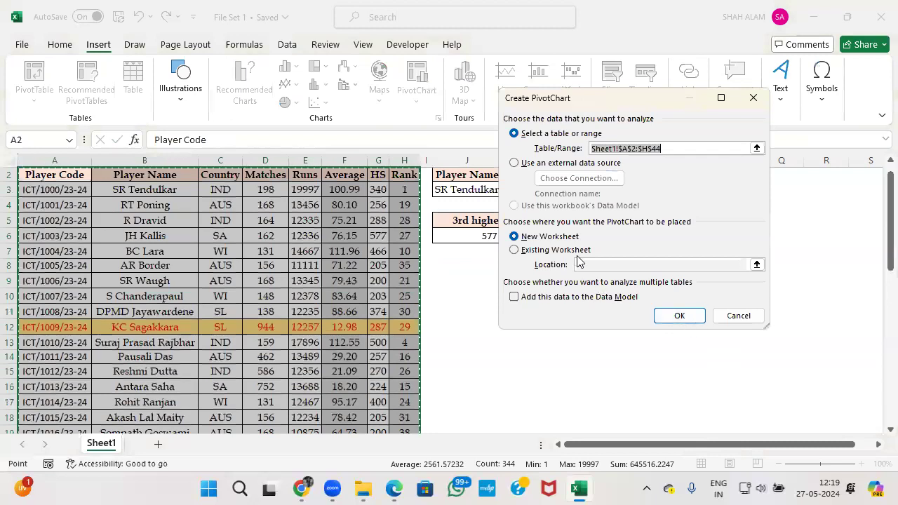
click(554, 251)
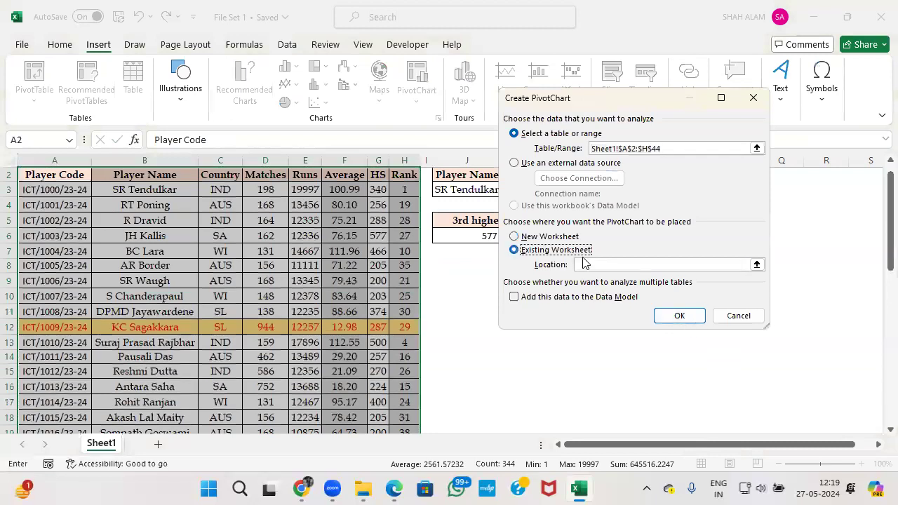
click(475, 311)
click(667, 317)
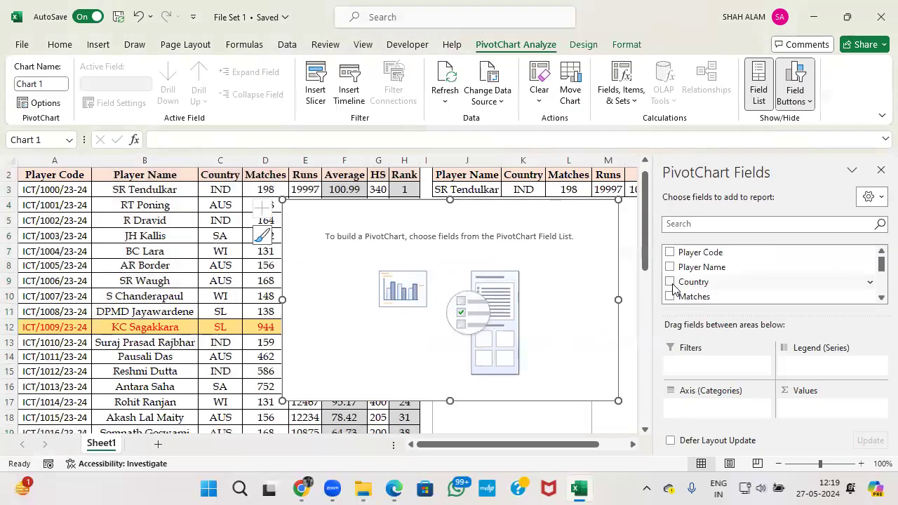
Put Country on the pivot chart's categories and Sum of Runs as its values.
click(670, 281)
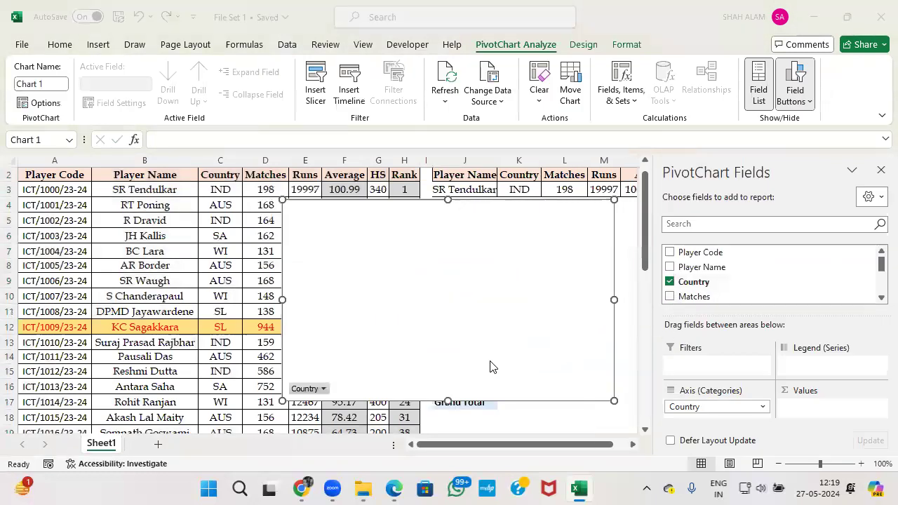
key(alt+Tab)
key(alt+Tab)
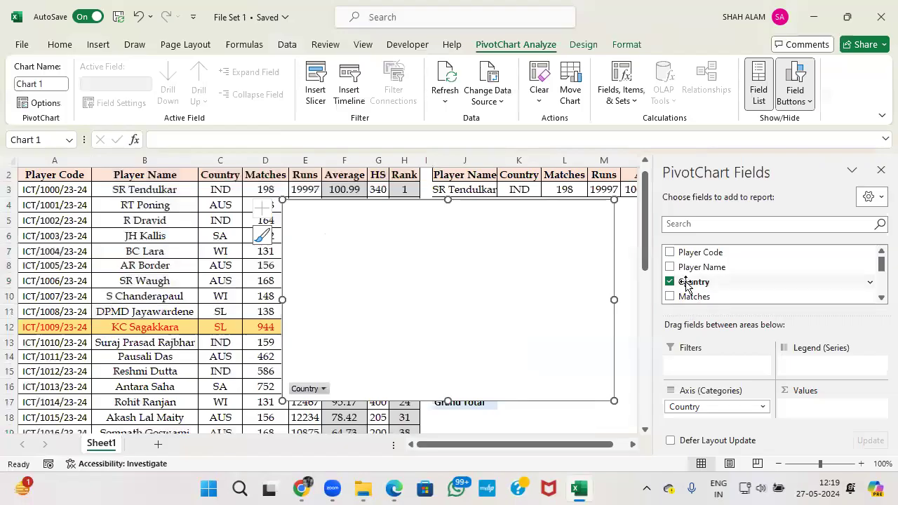
scroll(691, 284, down, 1)
click(671, 277)
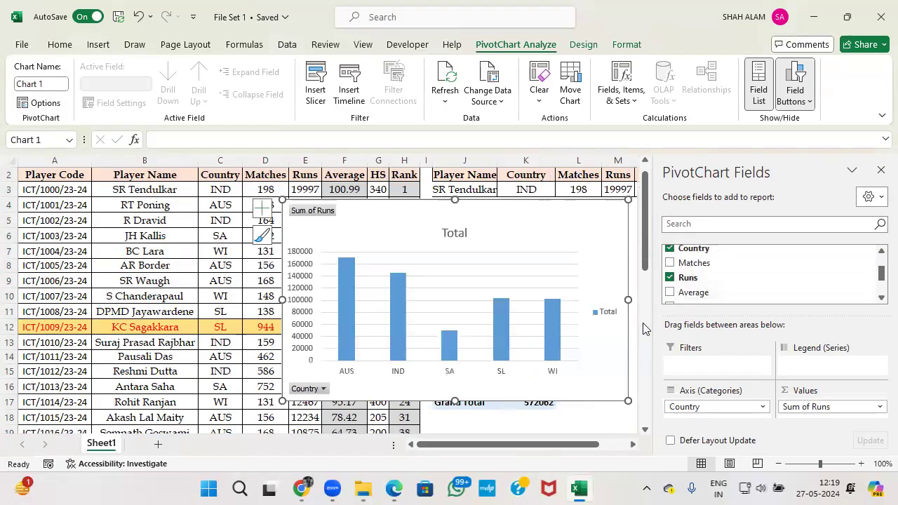
key(alt+Tab)
key(alt+Tab)
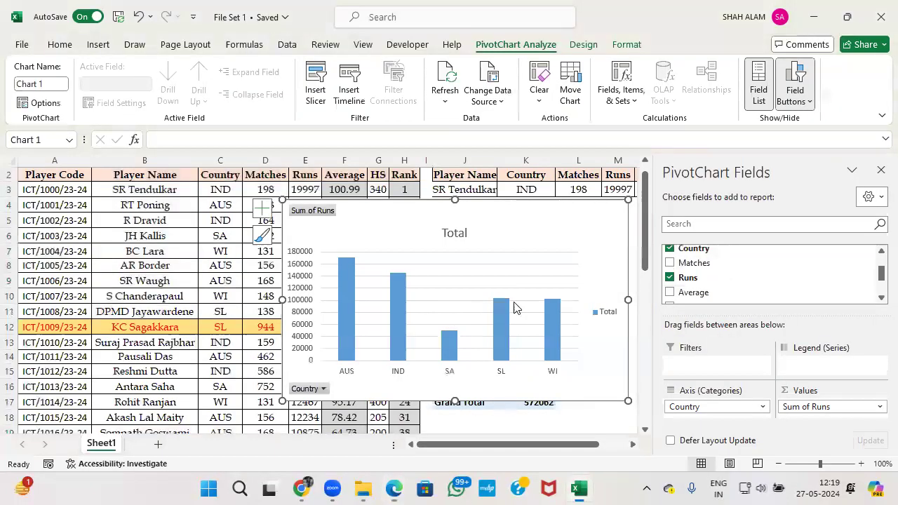
Move the chart below the 3rd highest HS result and shrink it from its corner.
click(880, 169)
drag(545, 231, 680, 283)
scroll(680, 283, down, 2)
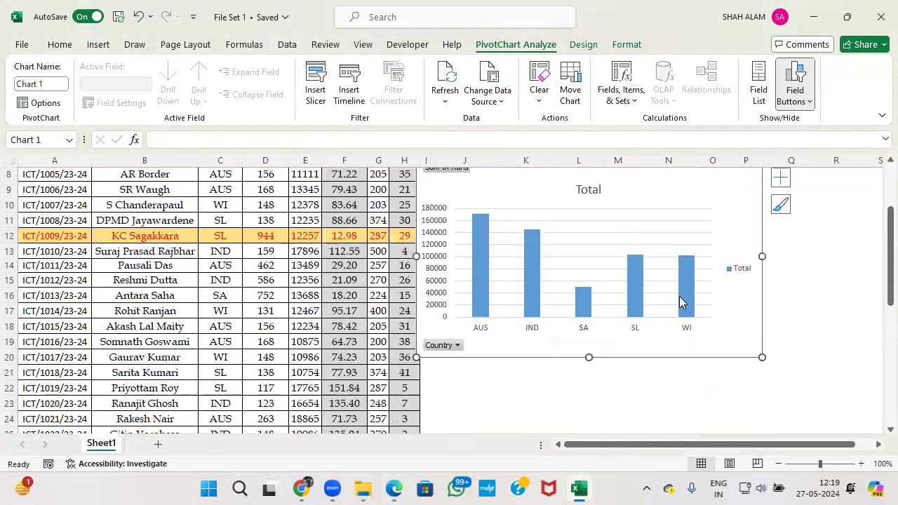
drag(756, 356, 711, 301)
scroll(678, 327, up, 2)
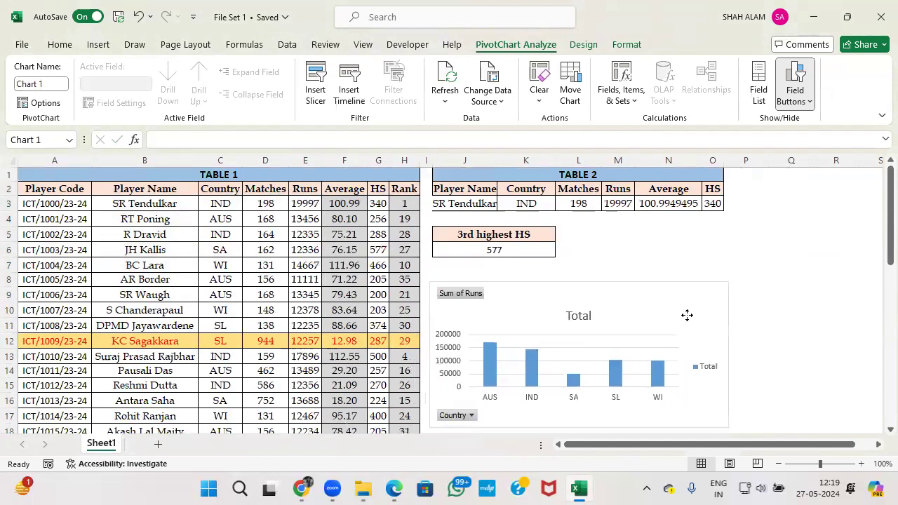
click(394, 490)
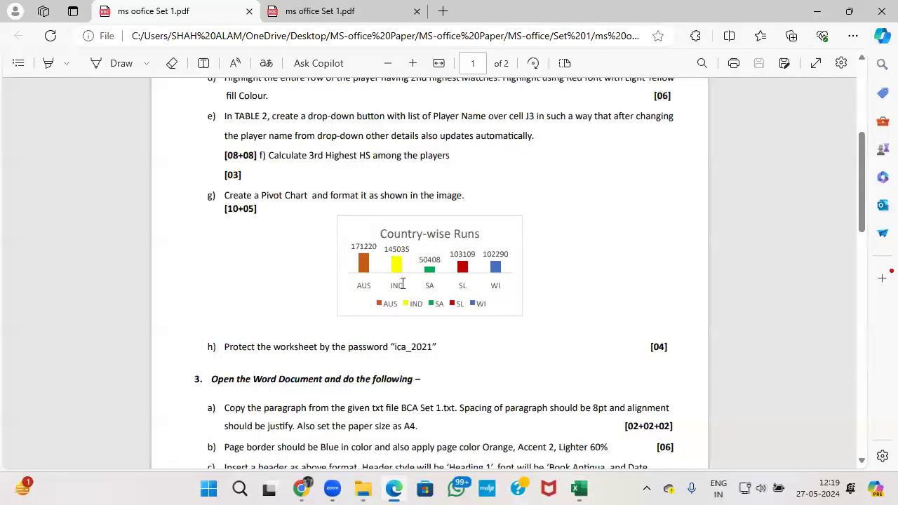
Turn off the chart's gridlines and axes and add data labels such as 171220 and 50408.
key(alt+Tab)
key(alt+Tab)
key(alt+Tab)
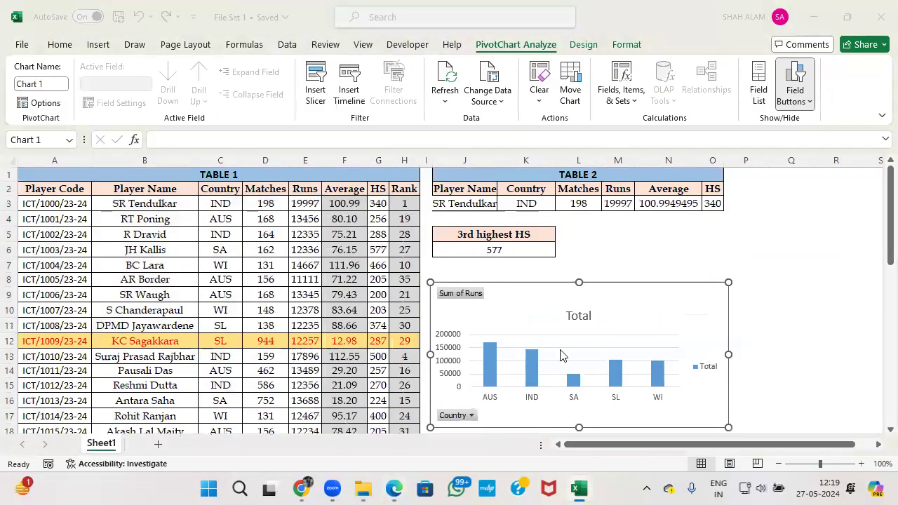
click(747, 290)
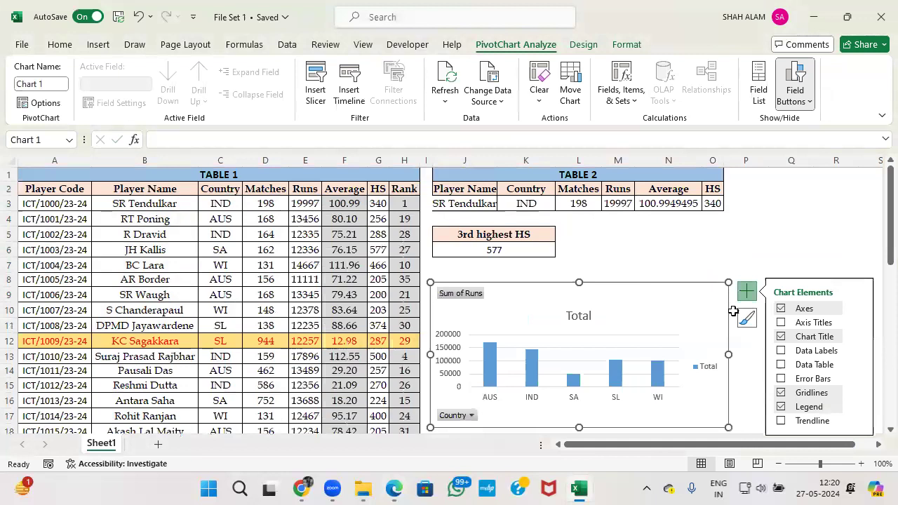
click(781, 393)
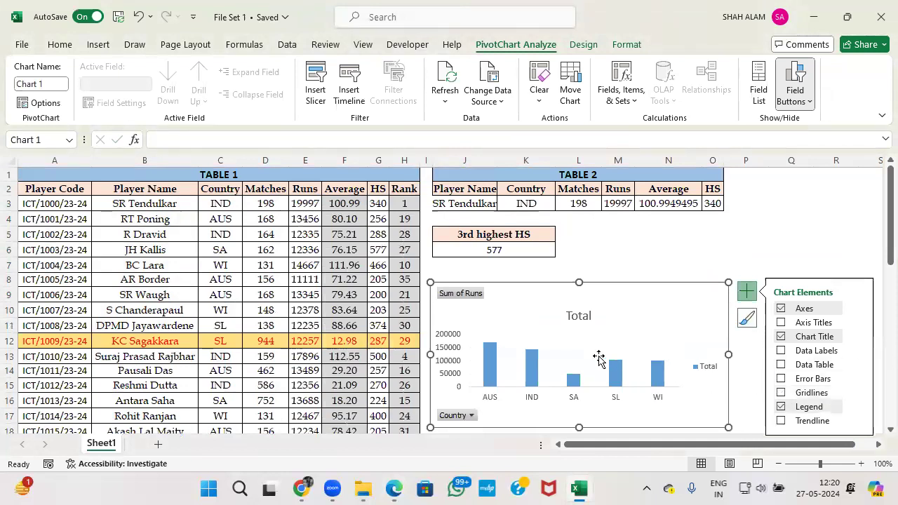
key(alt+Tab)
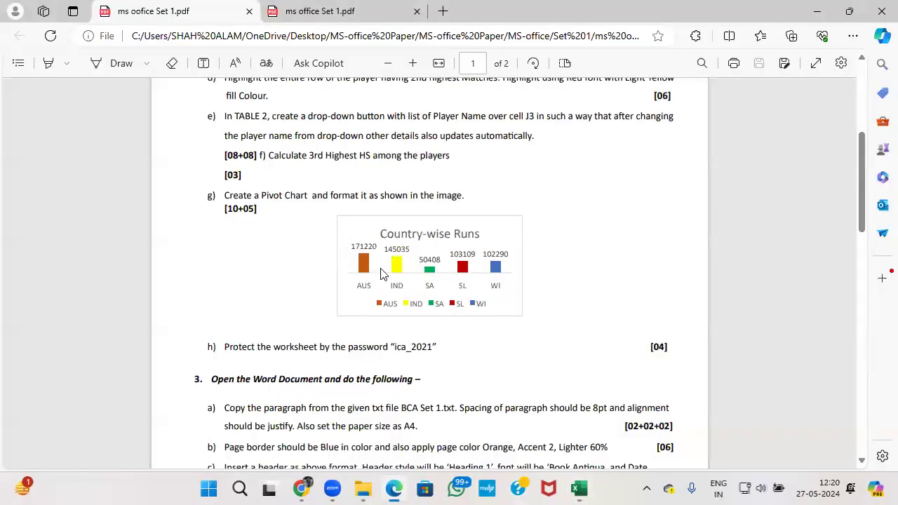
key(alt+Tab)
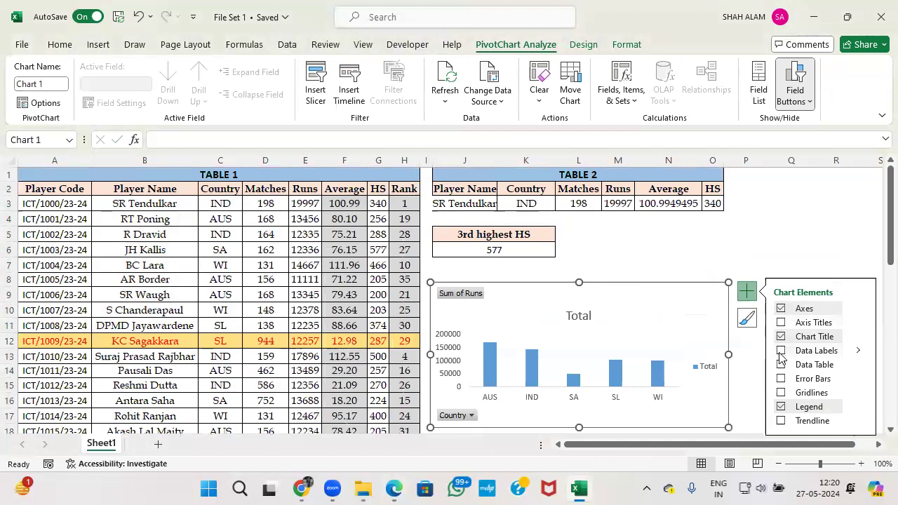
click(781, 351)
key(alt+Tab)
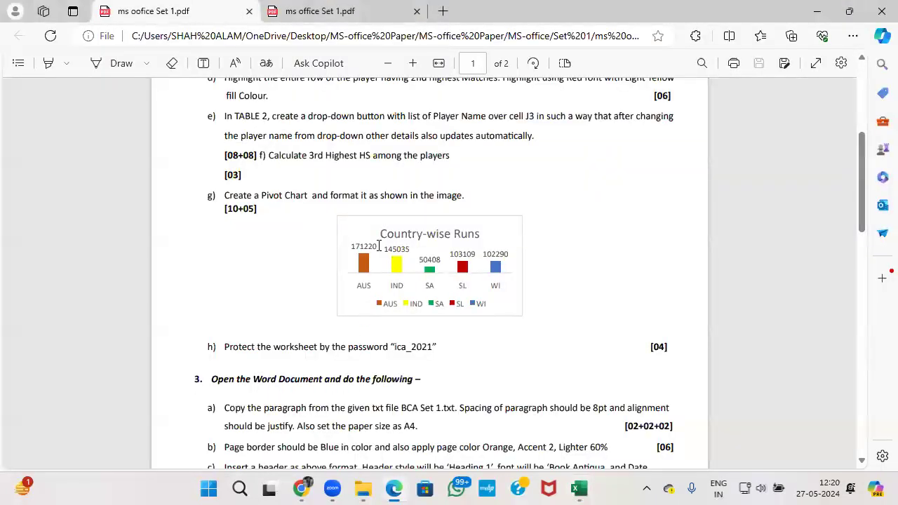
key(alt+Tab)
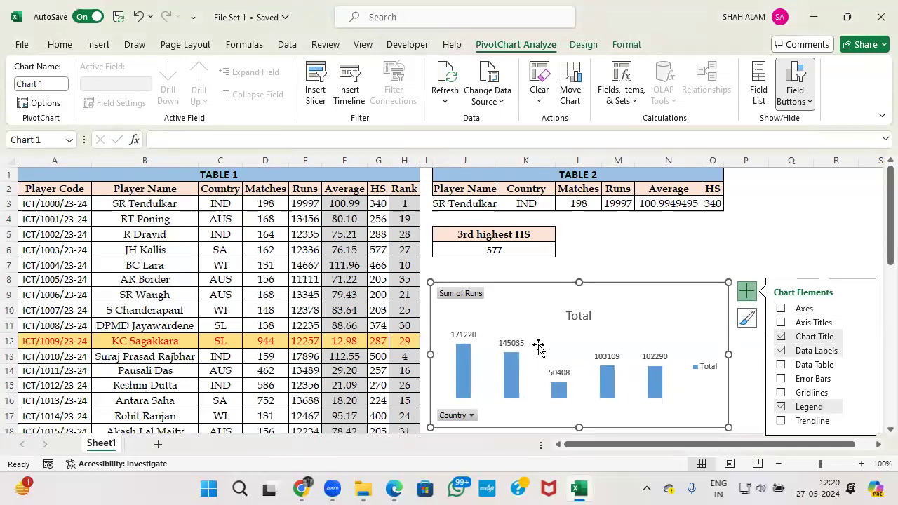
key(alt+Tab)
key(alt+Tab)
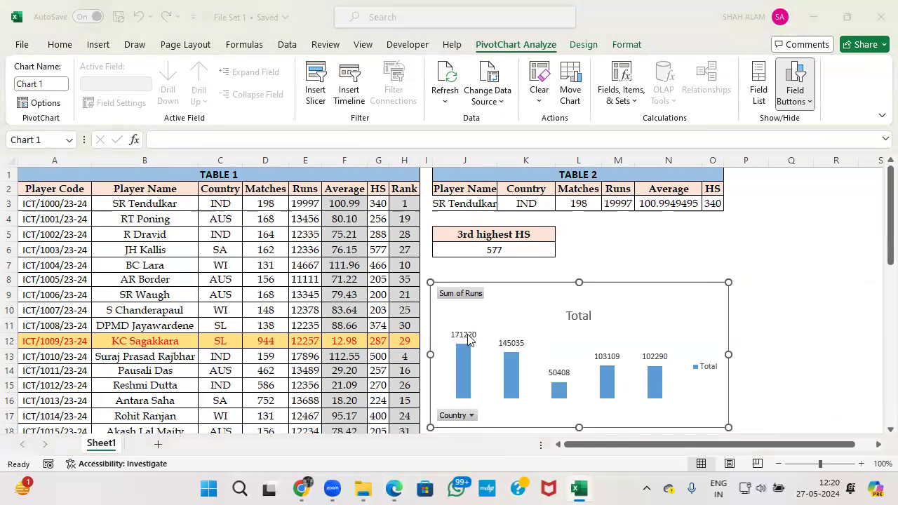
key(alt+Tab)
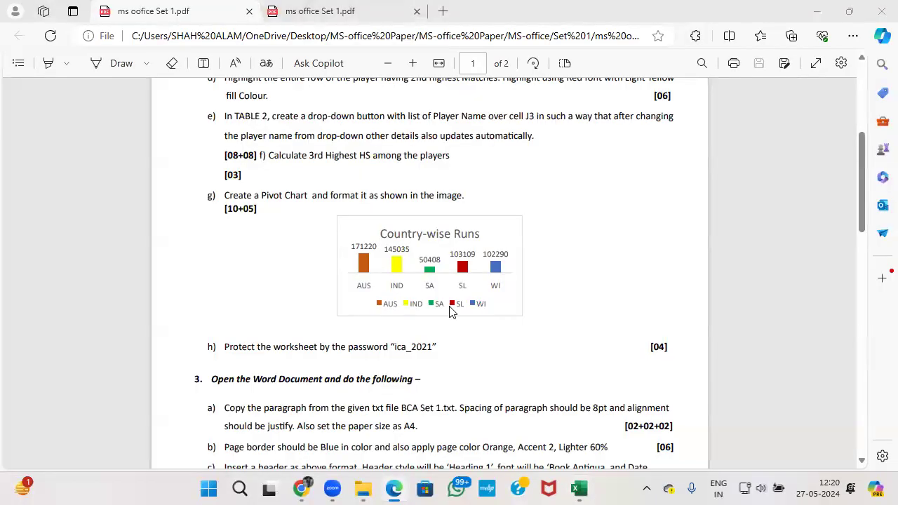
Hide all field buttons on the pivot chart.
key(alt+Tab)
right_click(462, 294)
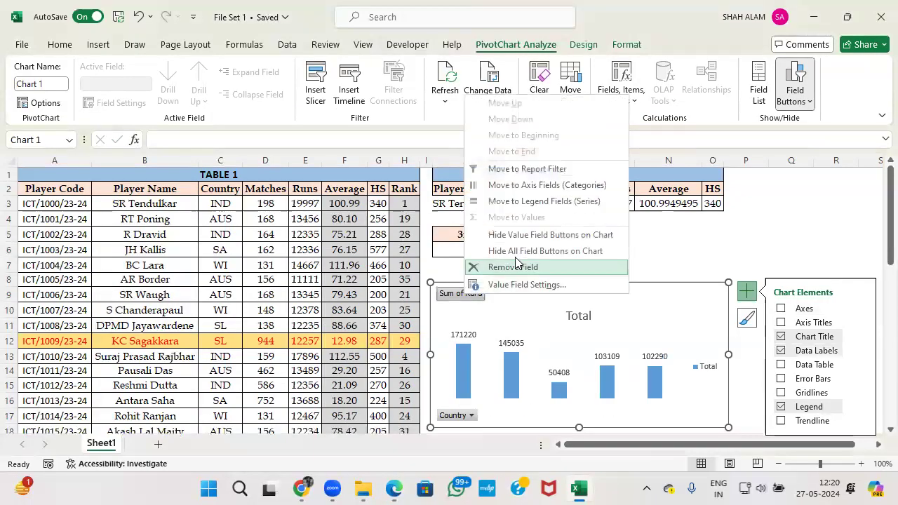
click(546, 252)
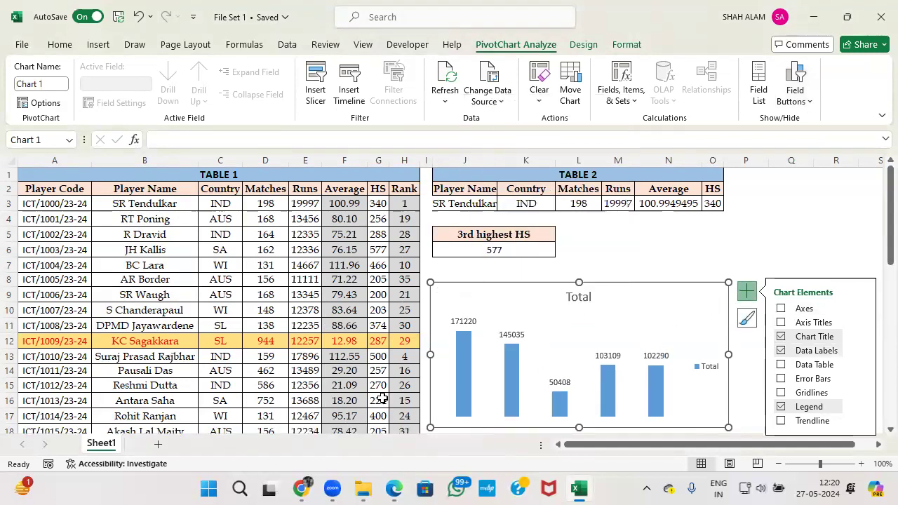
Give the AUS column a solid brown fill.
click(466, 375)
click(466, 375)
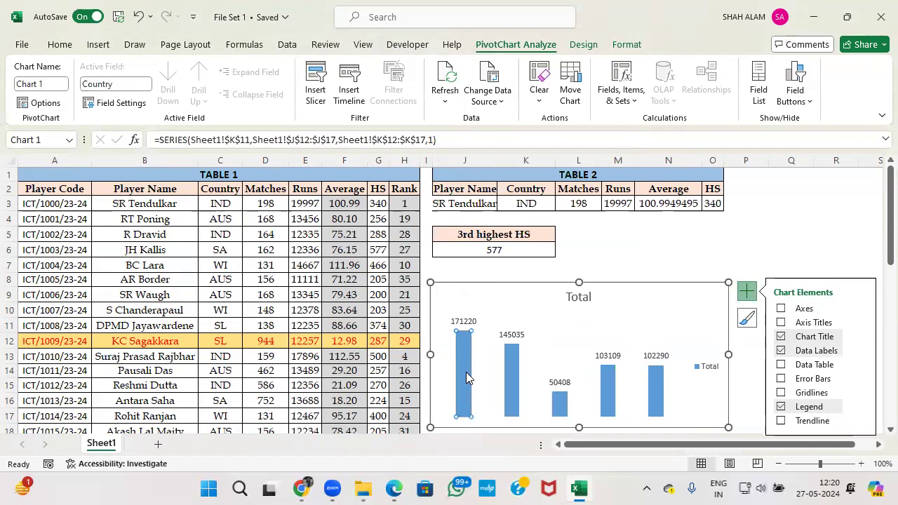
double_click(466, 372)
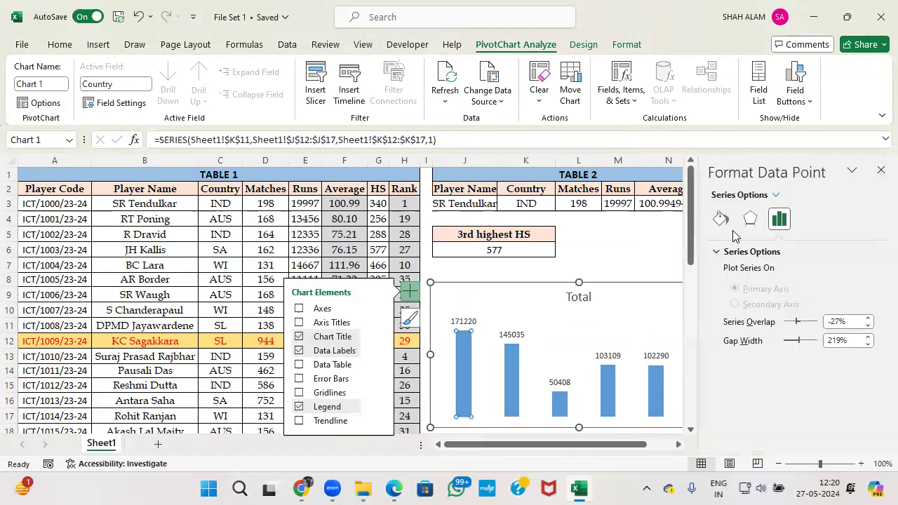
click(722, 251)
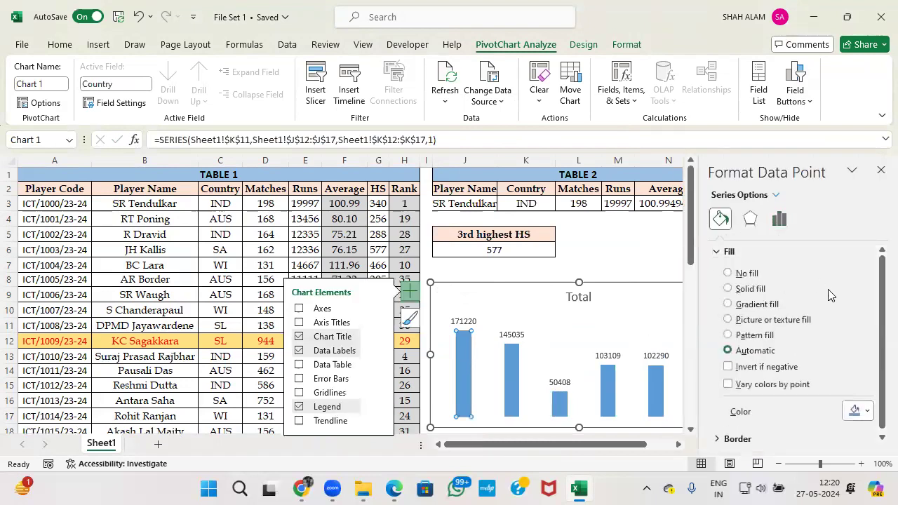
key(alt+Tab)
Colour the IND column yellow and the SA column green.
key(alt+Tab)
click(865, 416)
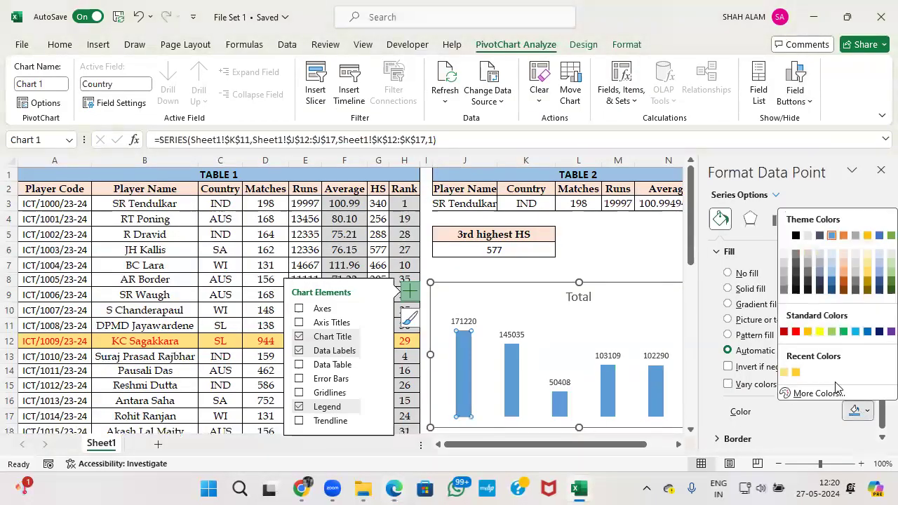
key(Escape)
click(728, 289)
click(511, 379)
key(alt+Tab)
key(alt+Tab)
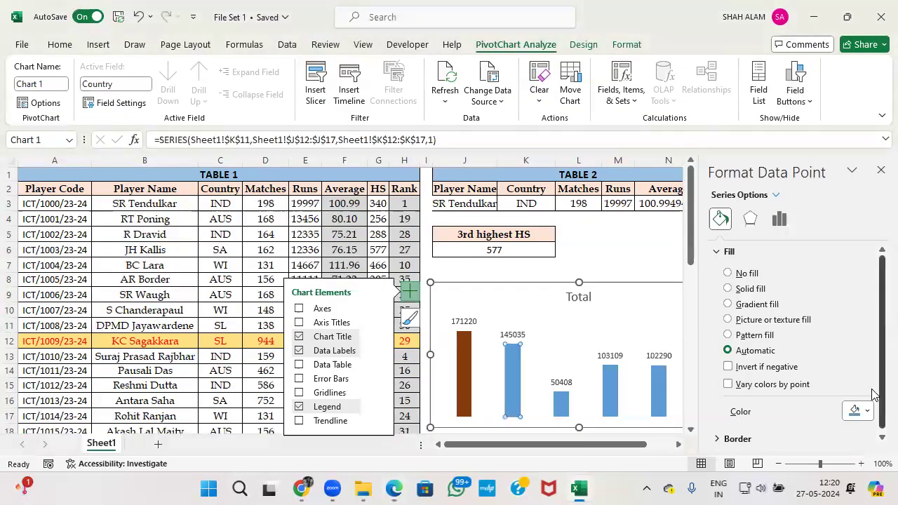
click(868, 411)
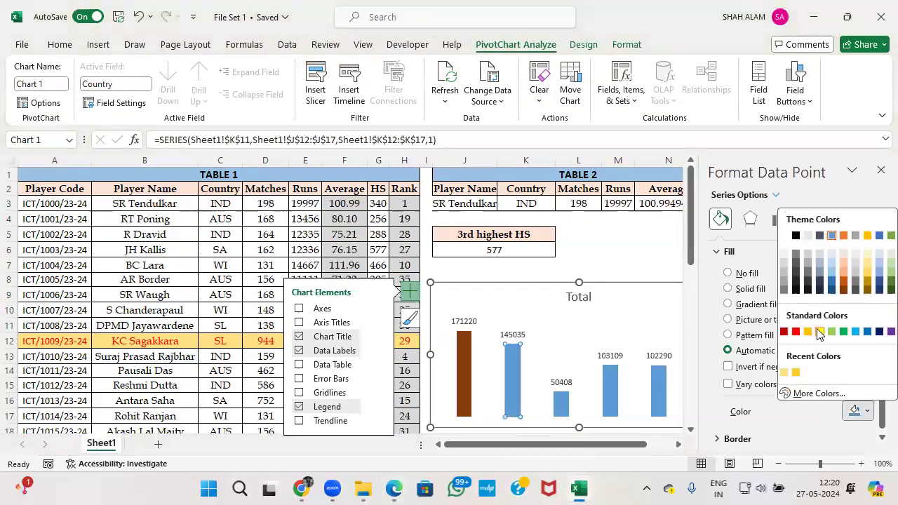
click(819, 331)
key(alt+Tab)
key(alt+Tab)
click(565, 402)
click(868, 412)
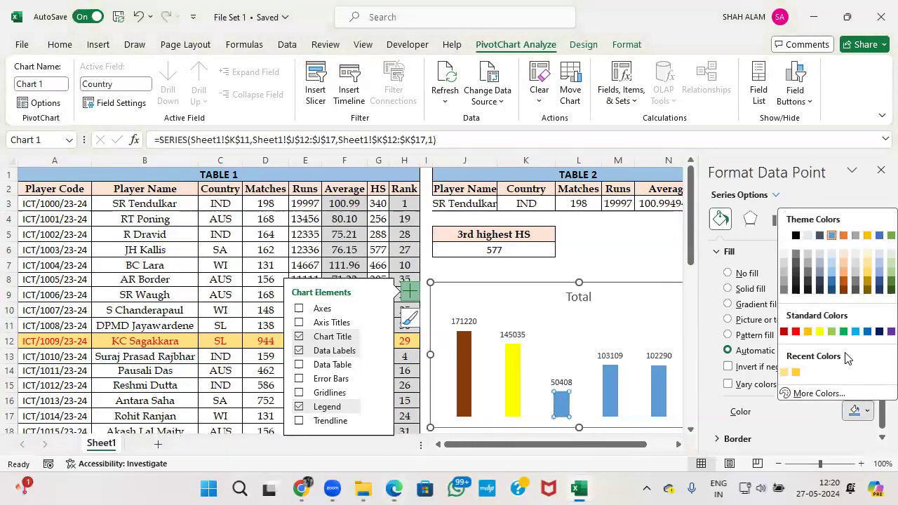
click(844, 331)
Colour the SL column red.
key(alt+Tab)
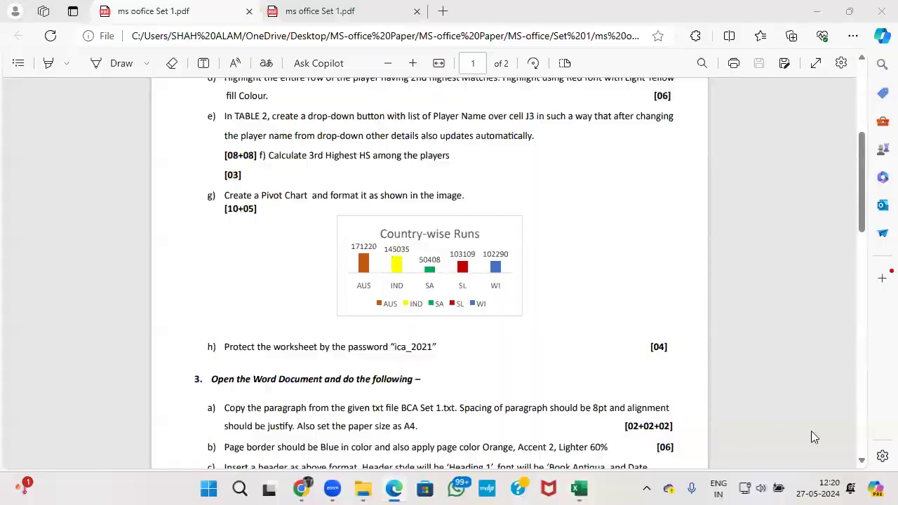
key(alt+Tab)
click(610, 400)
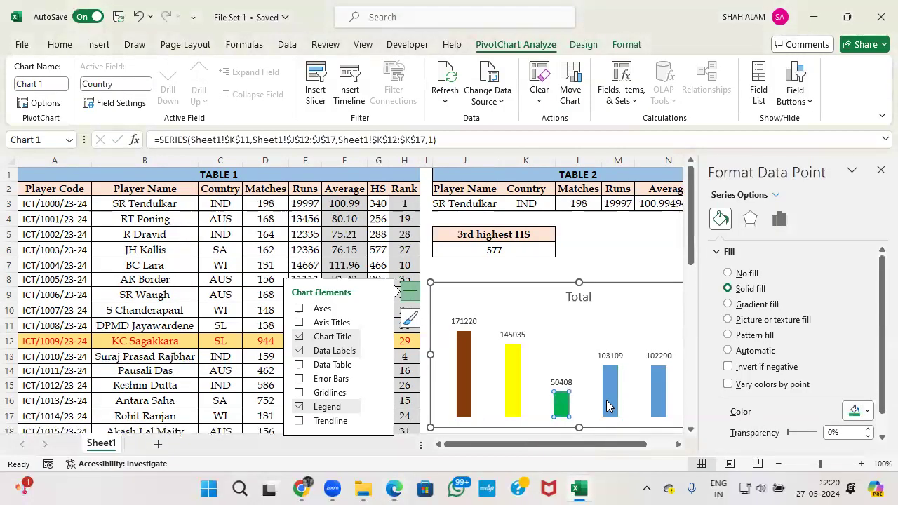
click(868, 412)
click(801, 331)
Colour the WI column blue, settling on a medium blue.
key(alt+Tab)
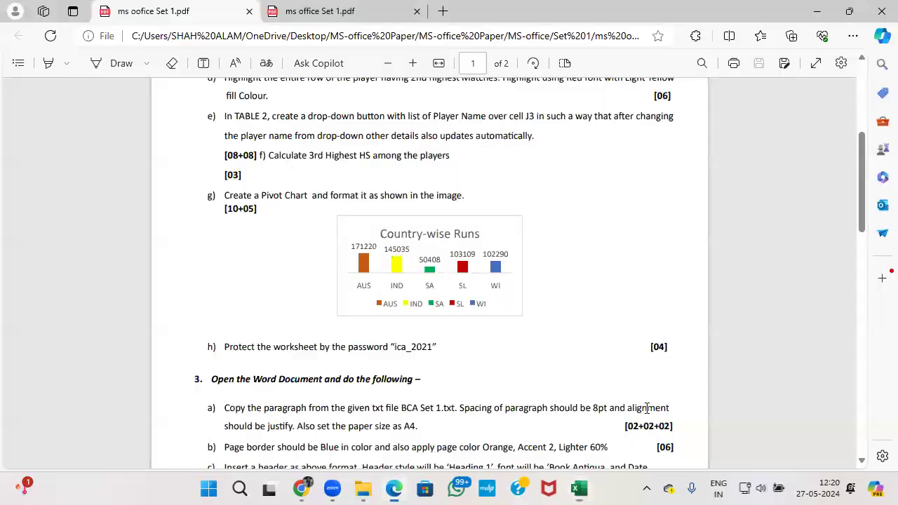
key(alt+Tab)
key(alt+Tab)
key(alt+Tab)
click(658, 390)
click(864, 411)
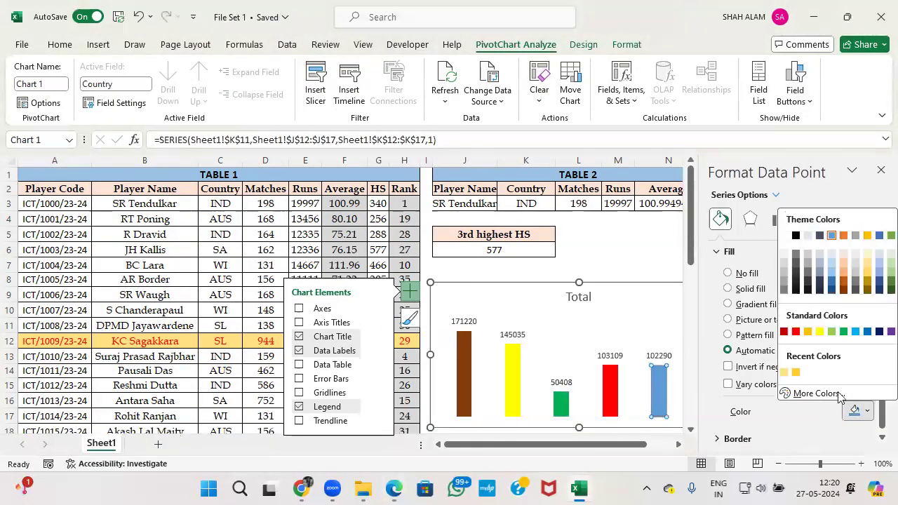
click(868, 332)
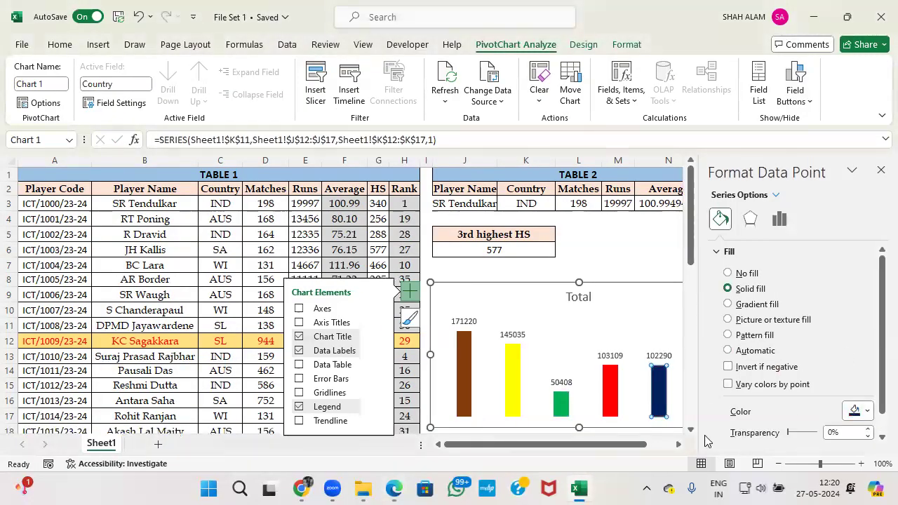
key(alt+Tab)
key(alt+Tab)
click(868, 412)
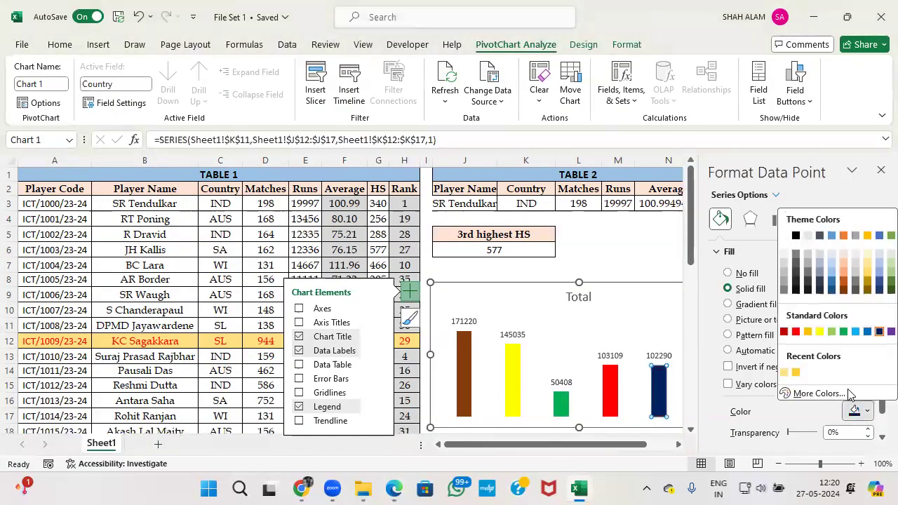
click(833, 281)
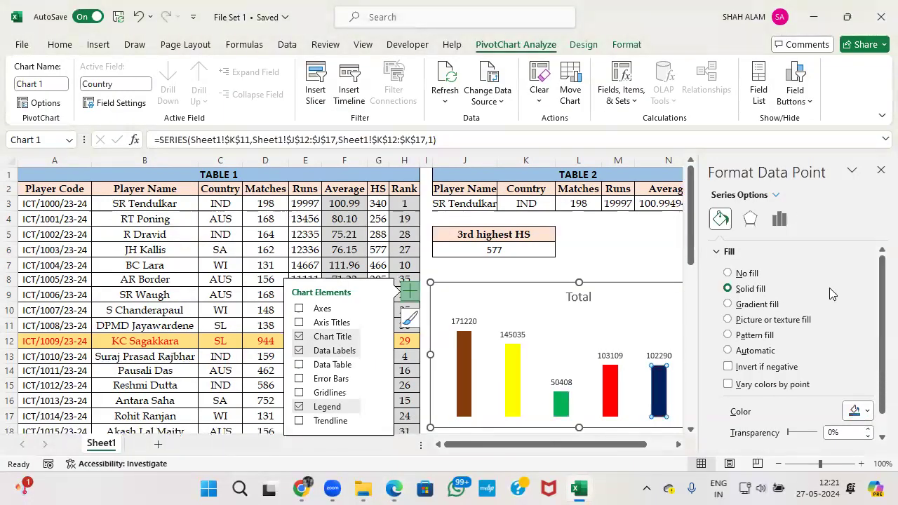
key(alt+Tab)
key(alt+Tab)
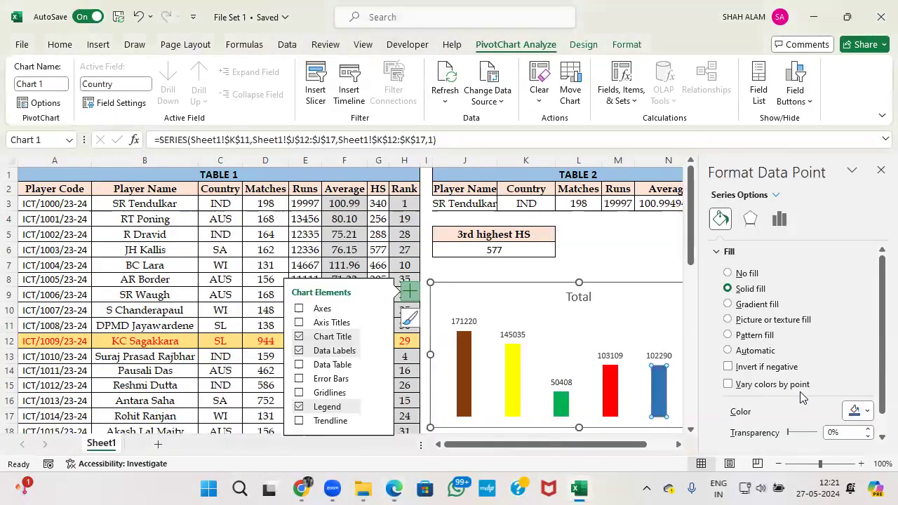
key(alt+Tab)
key(alt+Tab)
Move the pivot chart's legend to the bottom, keeping the data labels above the bars.
click(620, 319)
click(880, 173)
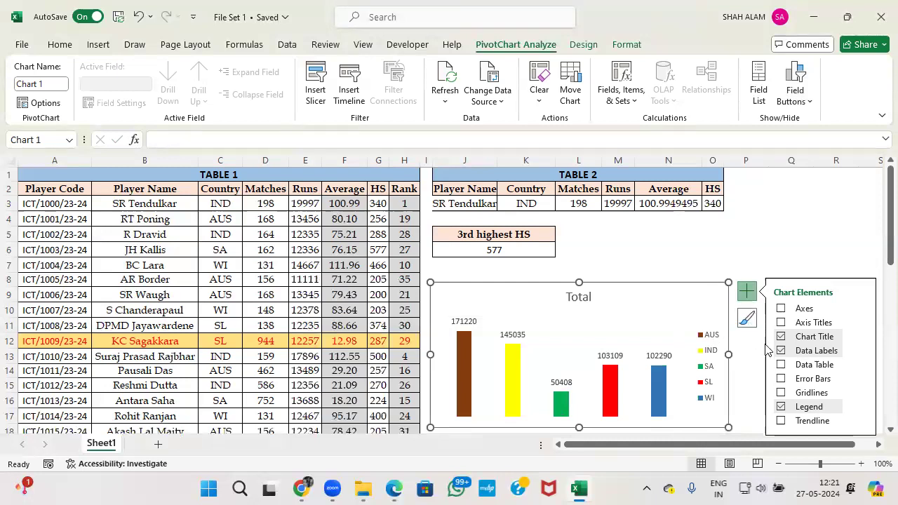
click(860, 351)
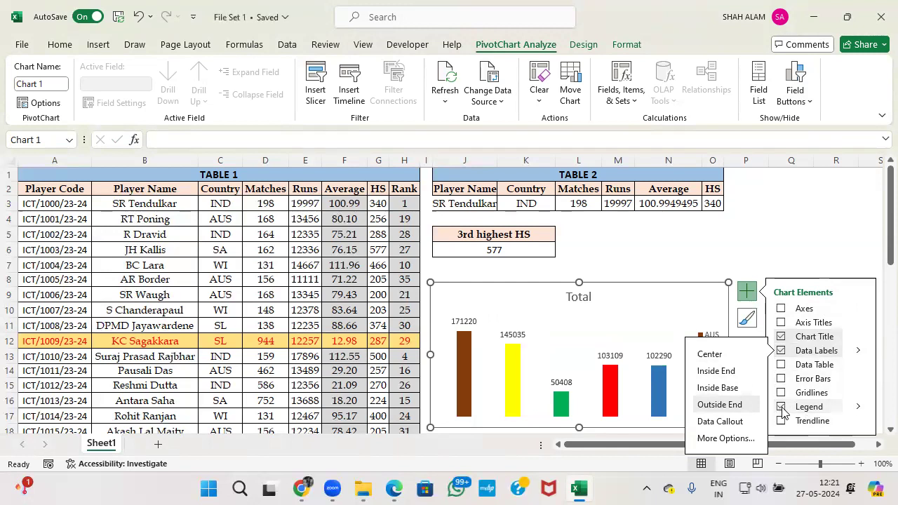
mouse_move(855, 409)
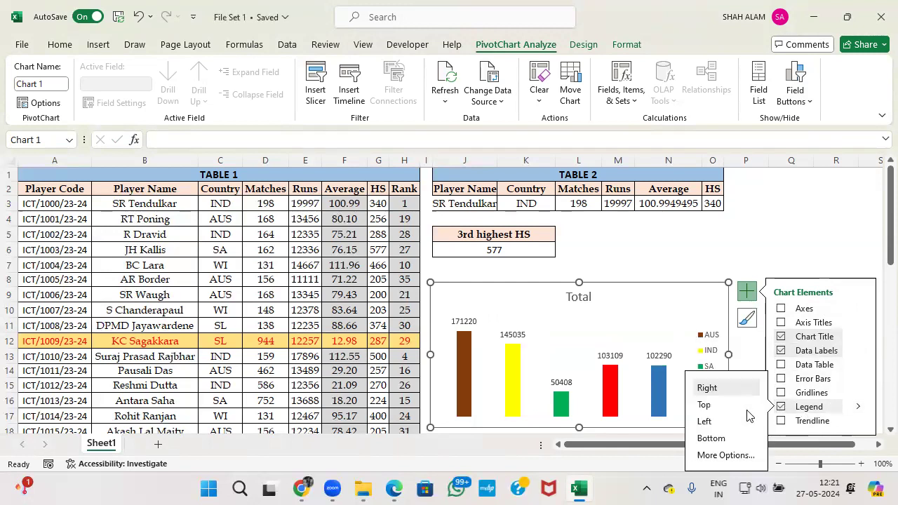
click(710, 439)
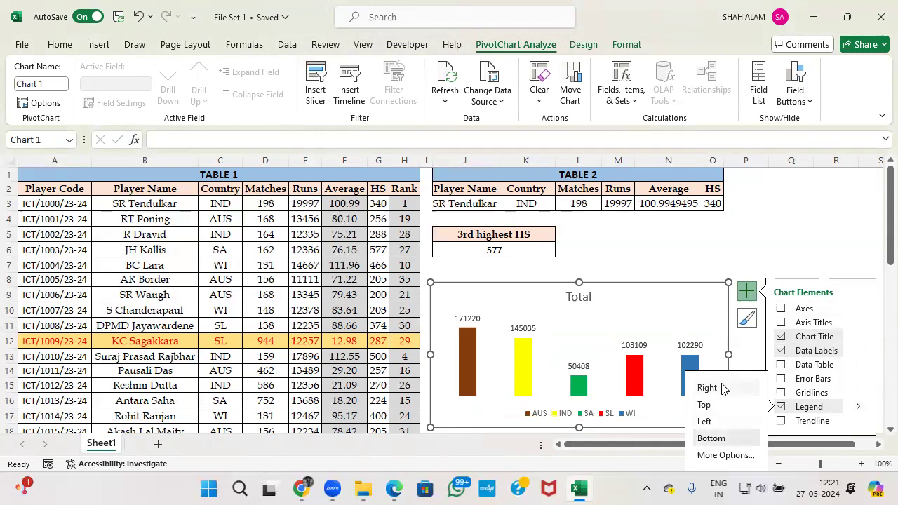
click(747, 290)
key(alt+Tab)
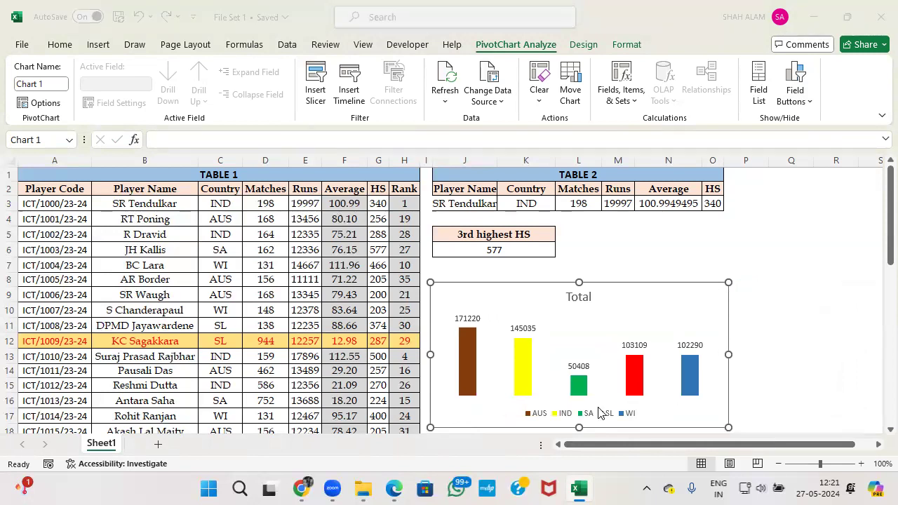
Retitle the pivot chart 'Country-wise Run', matching the exam's sample chart.
key(alt+Tab)
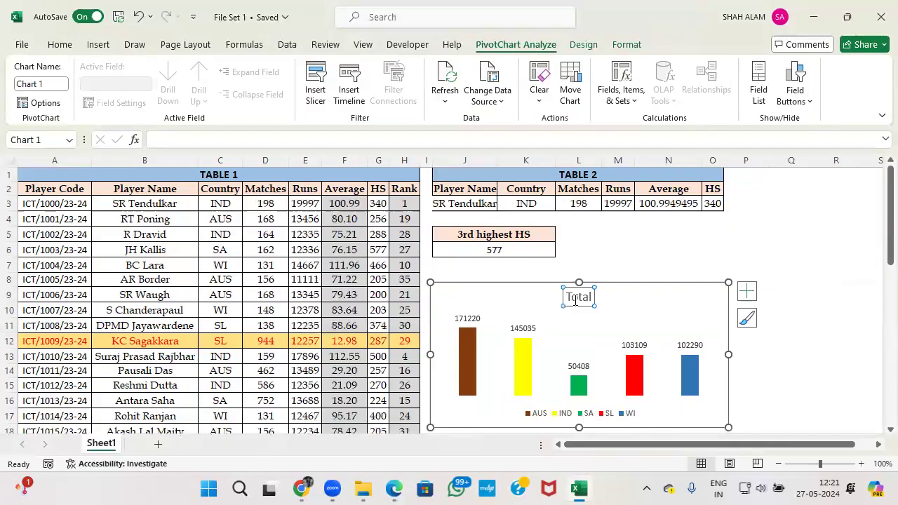
key(alt+Tab)
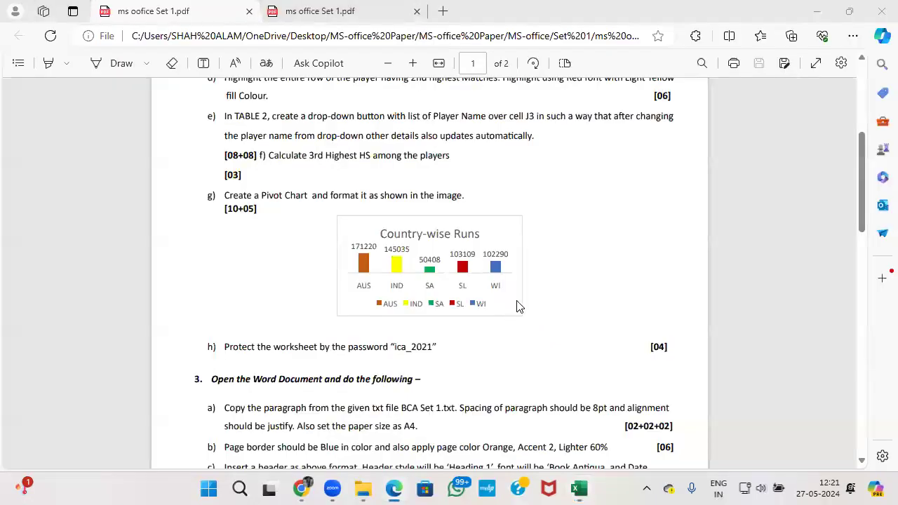
key(alt+Tab)
double_click(568, 297)
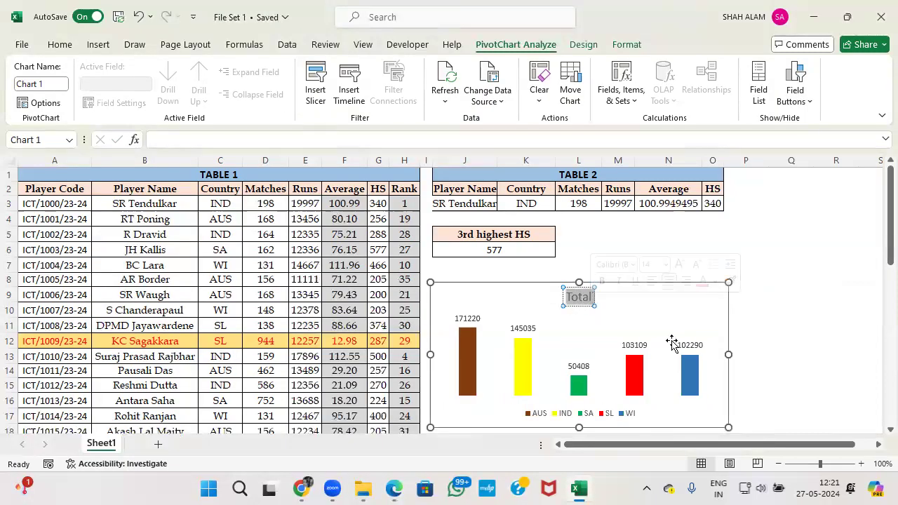
text(C)
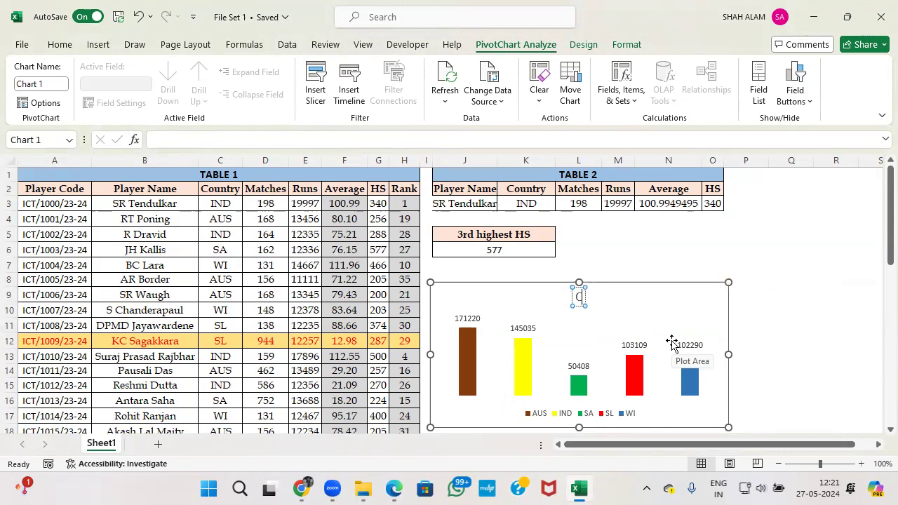
text(ountry wiseRun)
key(alt+Tab)
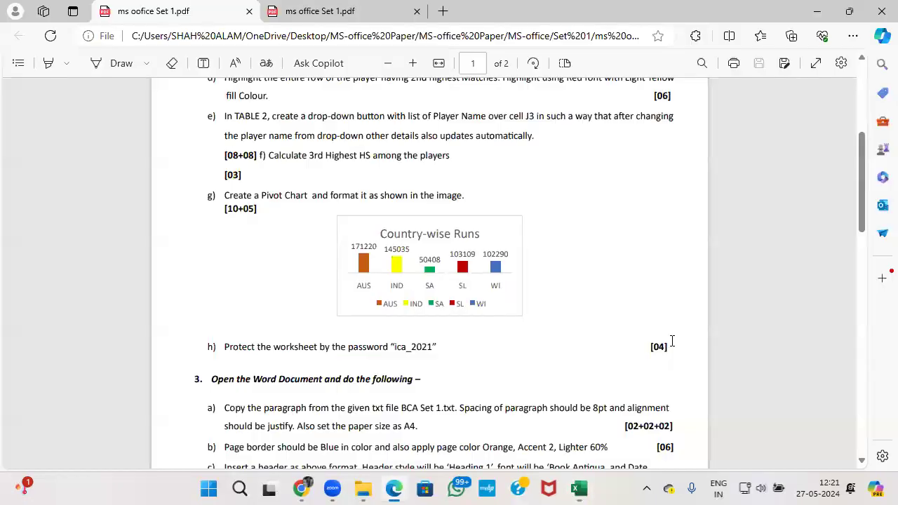
key(alt+Tab)
key(BackSpace)
text(-)
Deselect the chart and scroll down the exam PDF to the next question.
key(alt+Tab)
key(alt+Tab)
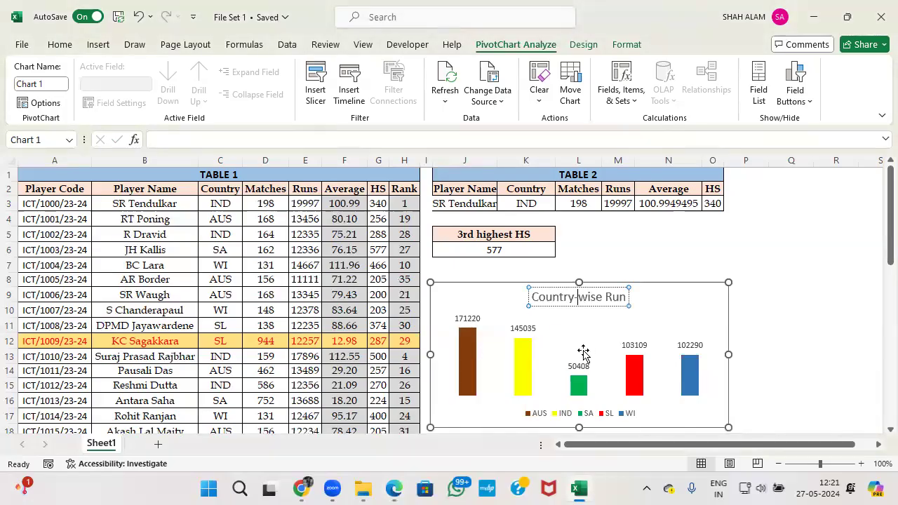
key(alt+Tab)
key(alt+Tab)
click(746, 343)
key(alt+Tab)
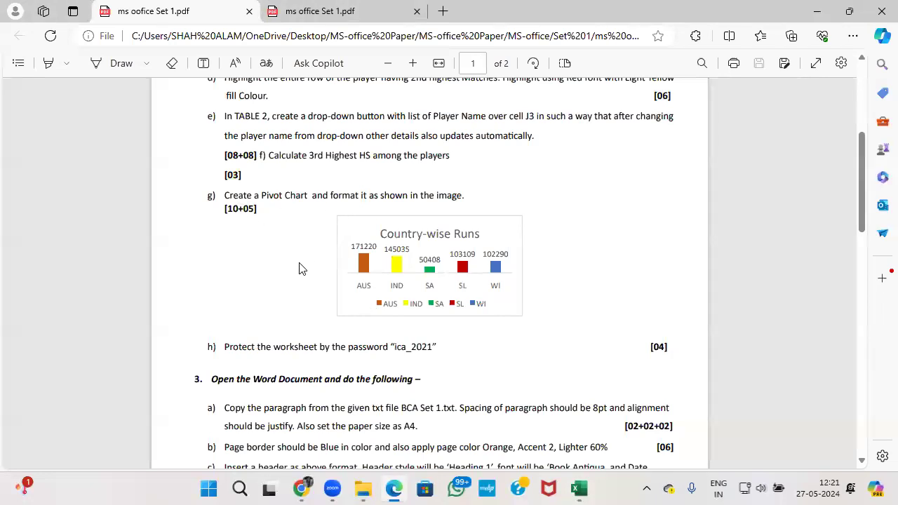
scroll(300, 269, down, 1)
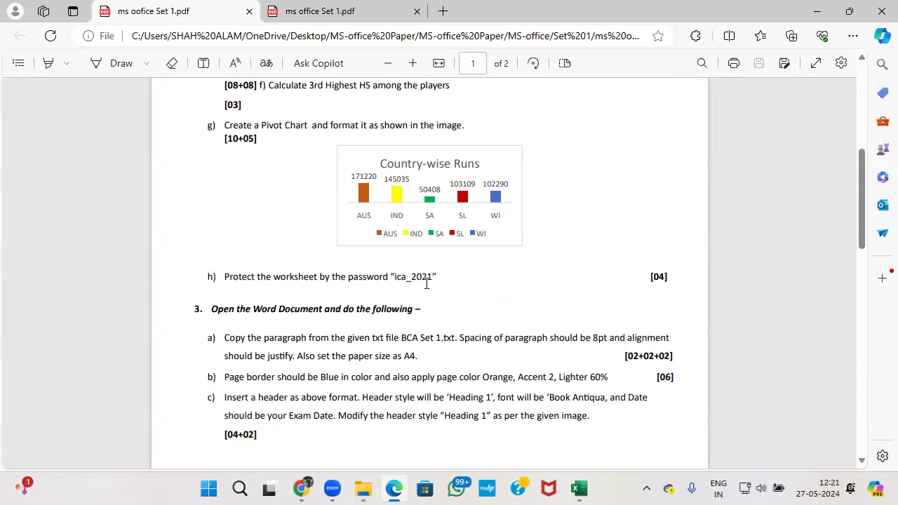
Start Protect Sheet from the Review tab and enter the password required by the exam.
key(alt+Tab)
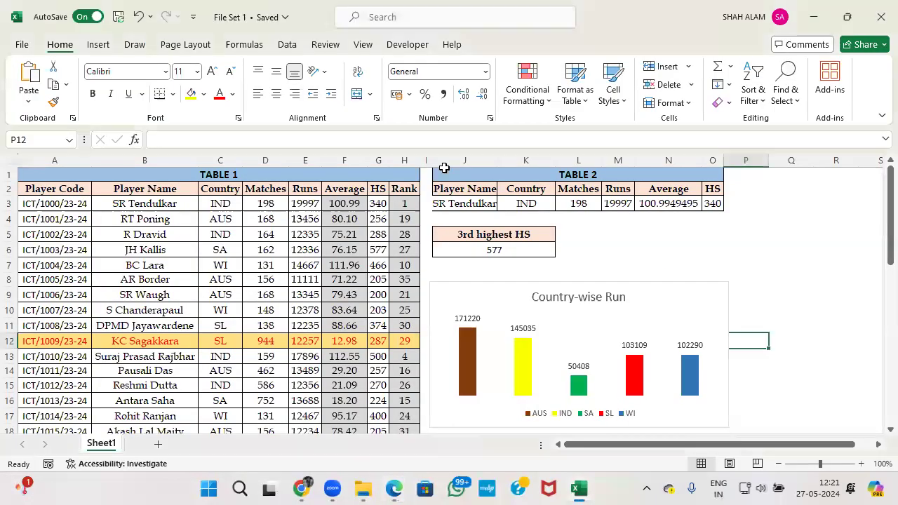
click(359, 46)
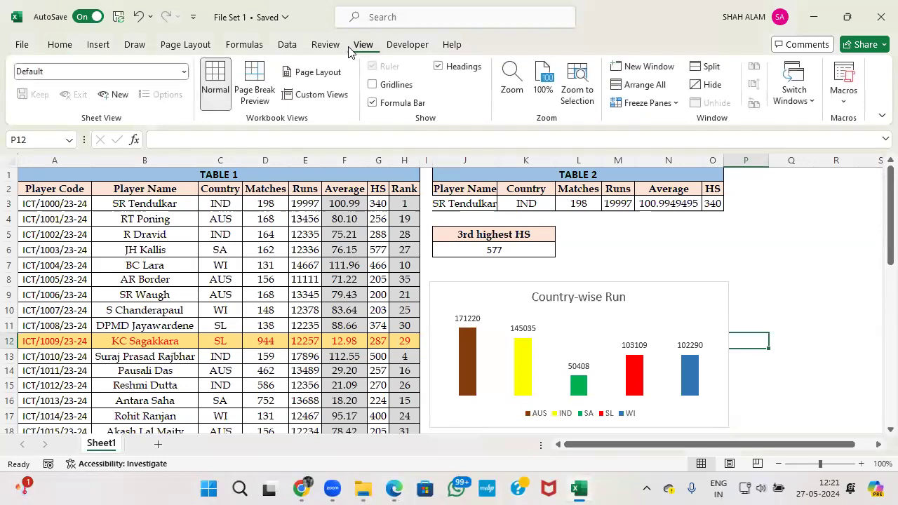
click(327, 48)
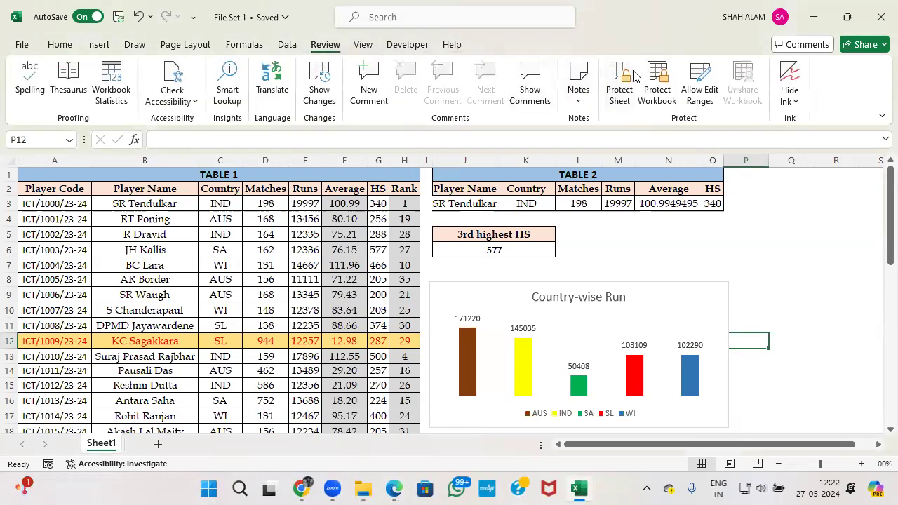
click(619, 93)
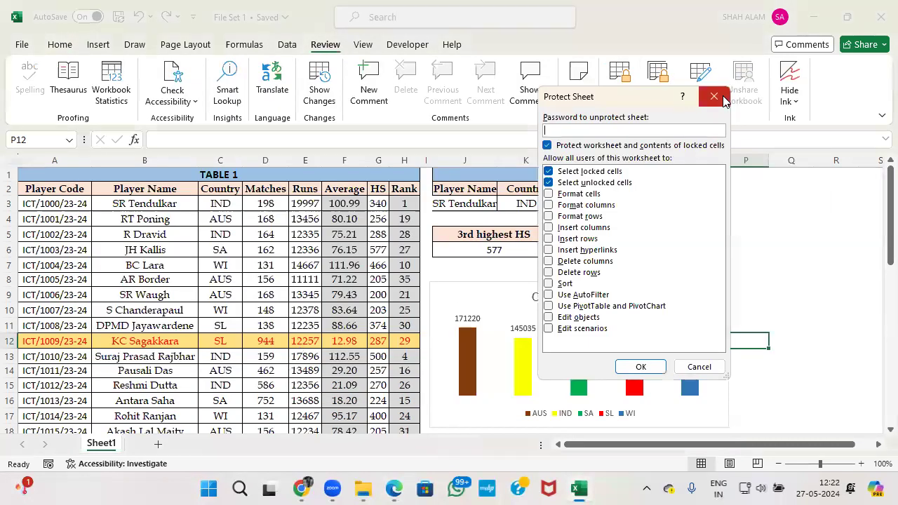
click(714, 96)
key(alt+Tab)
key(alt+Tab)
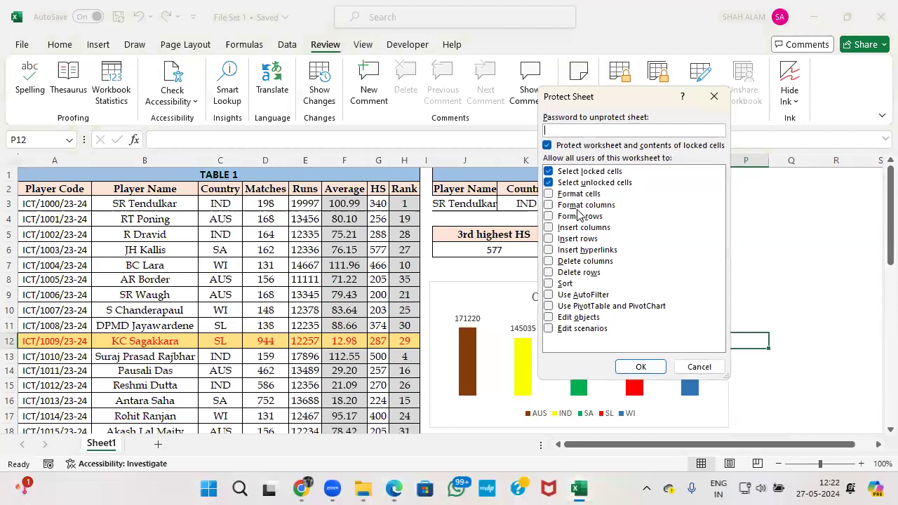
text(1)
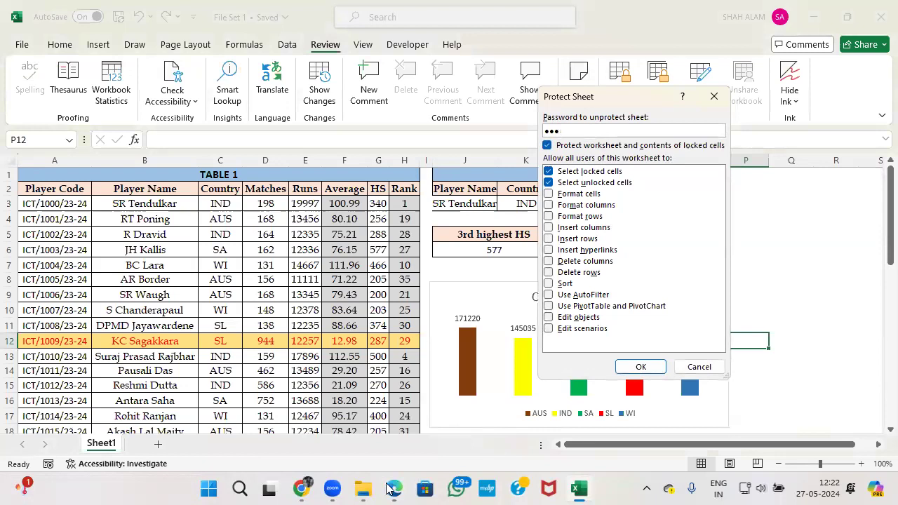
Confirm the sheet password so Sheet1 is protected, then select cell F9.
click(393, 489)
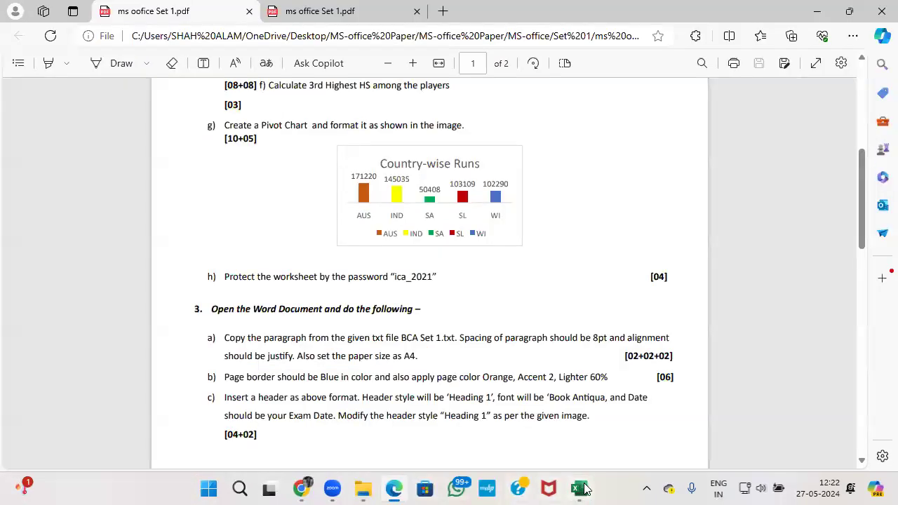
click(581, 490)
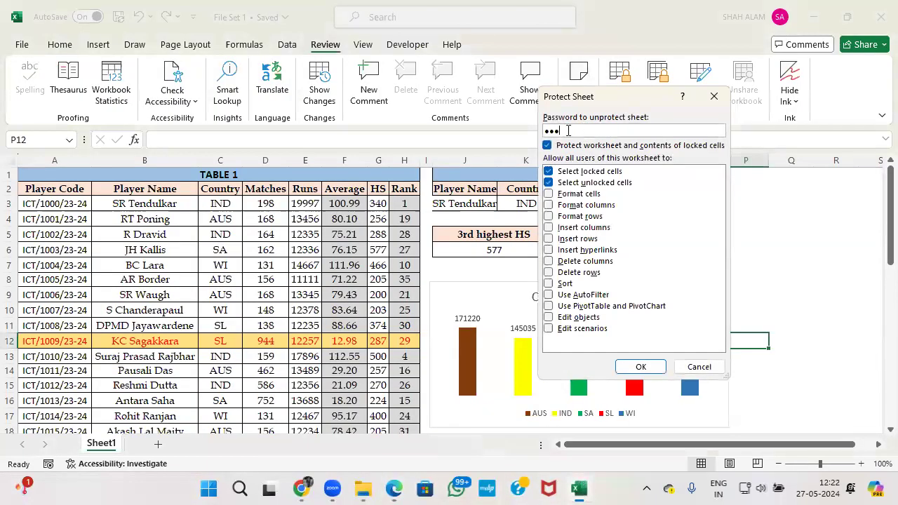
text(1)
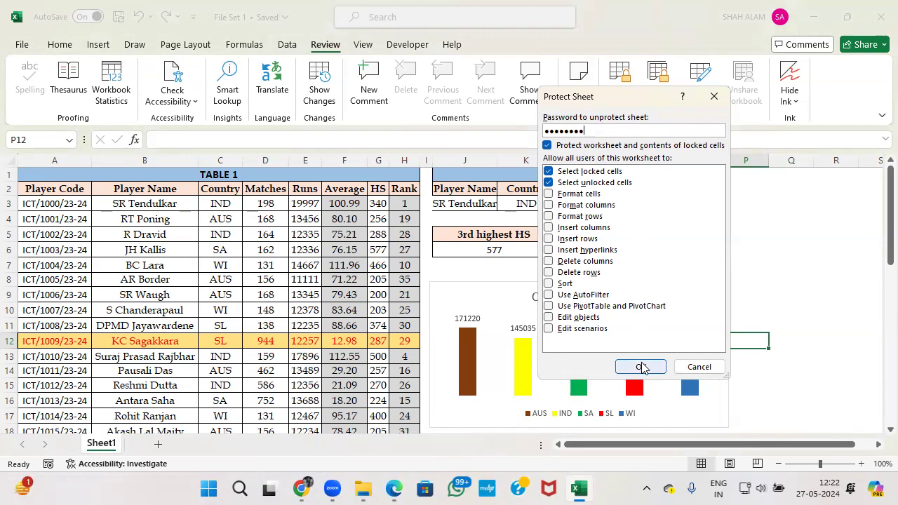
click(642, 368)
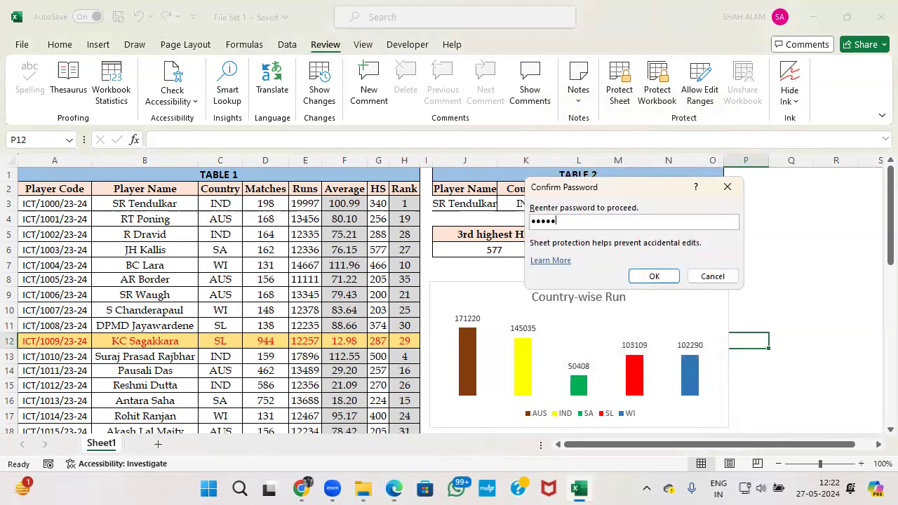
key(Return)
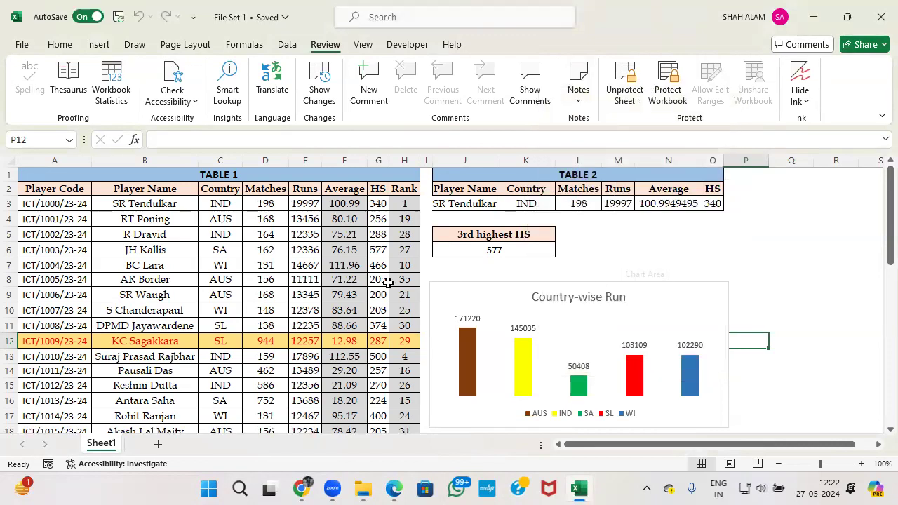
click(343, 294)
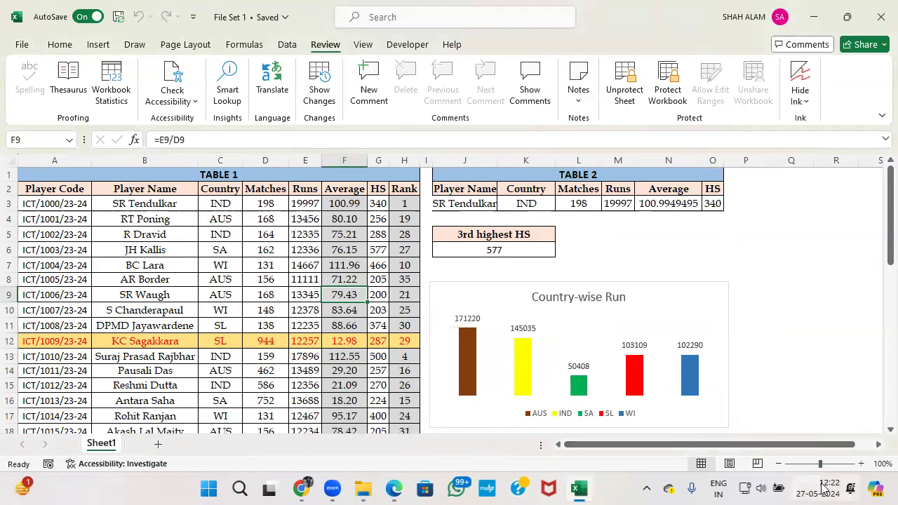
mouse_move(822, 488)
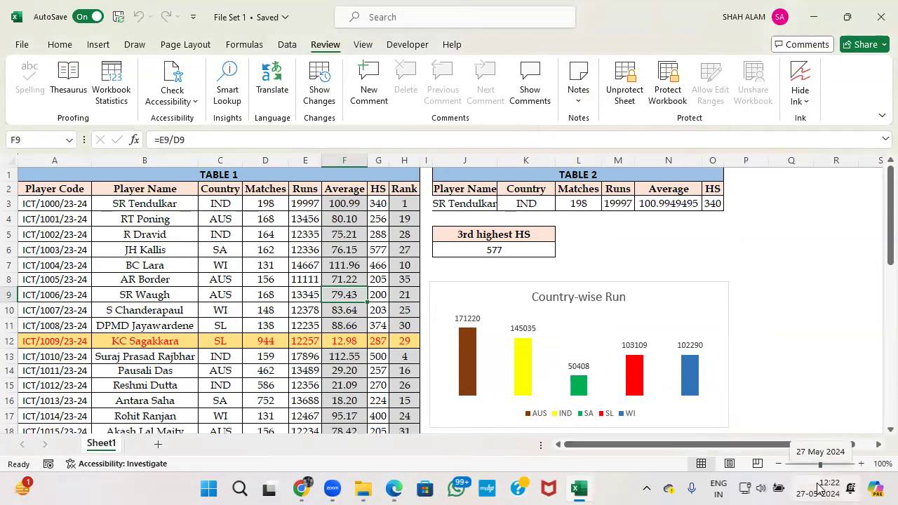